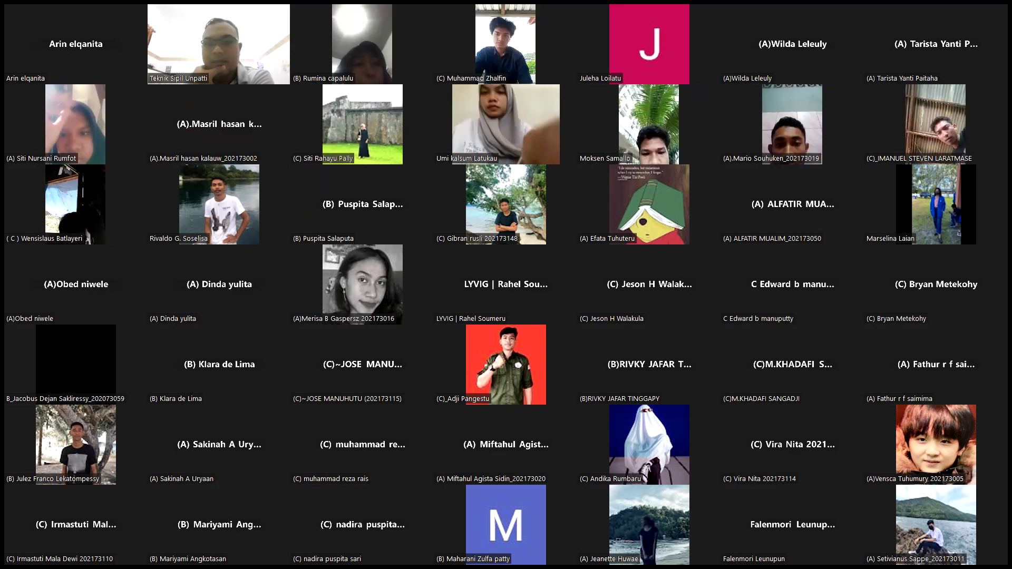
key("Page_Down")
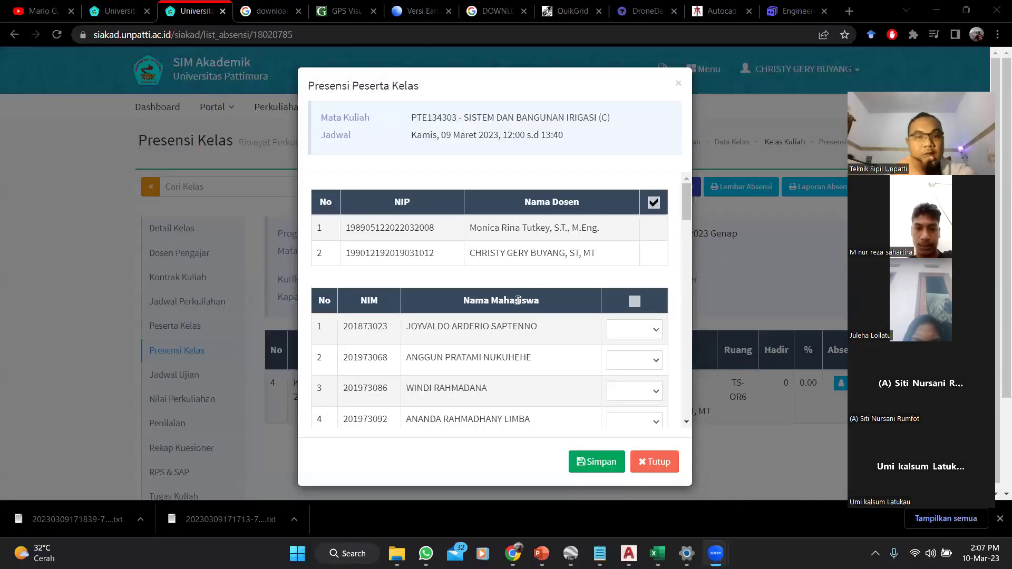
Mark the students in rows 1 to 4 of the class attendance list as Alpa
left_click(643, 330)
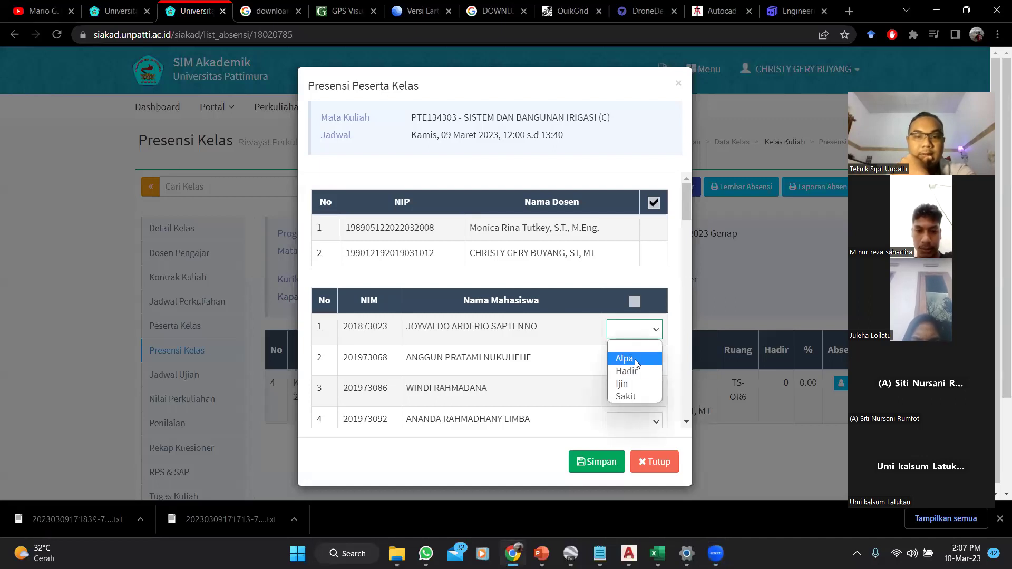
left_click(627, 359)
scroll(635, 364, "down", 1)
left_click(635, 302)
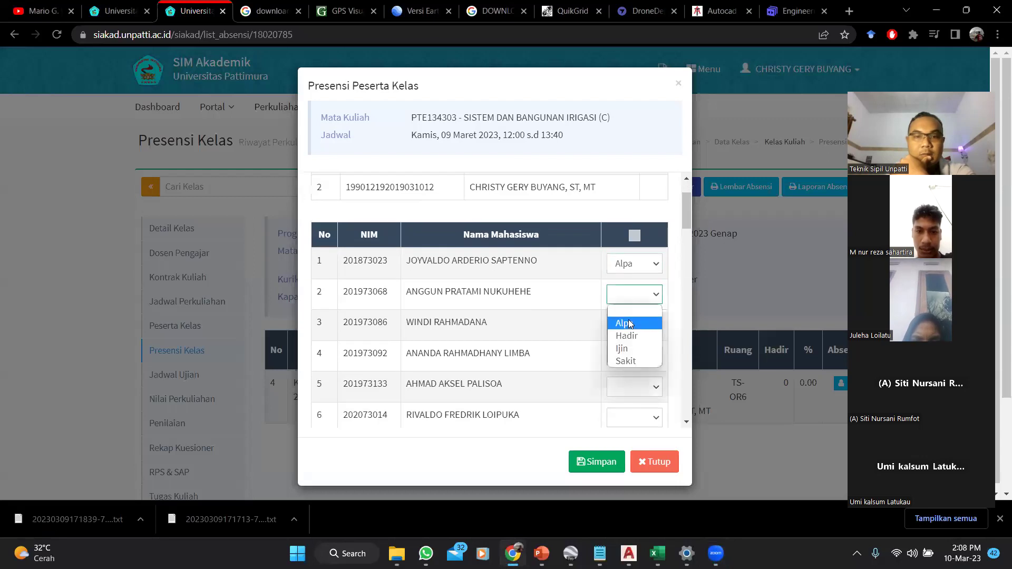
left_click(636, 323)
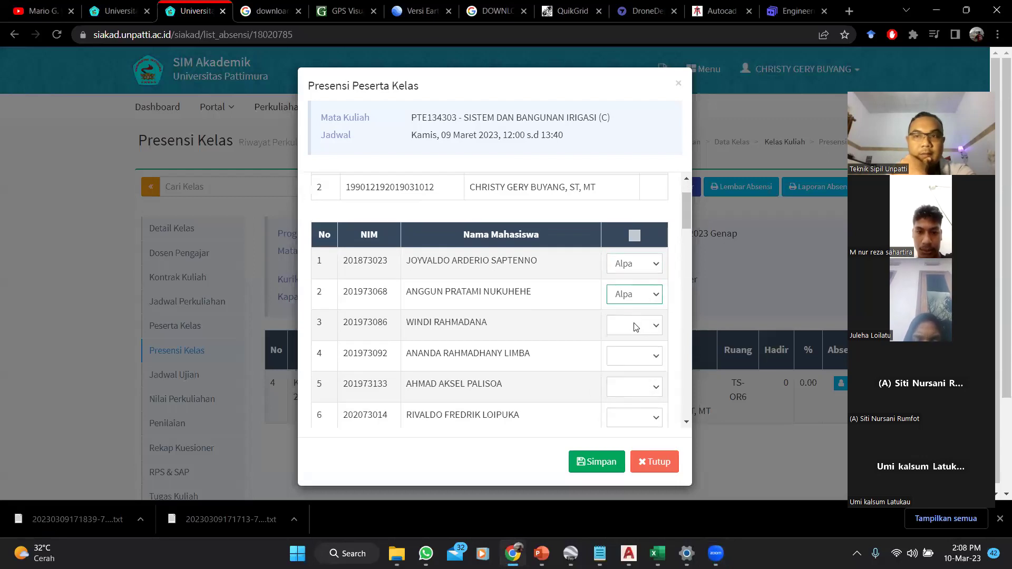
left_click(635, 327)
left_click(629, 354)
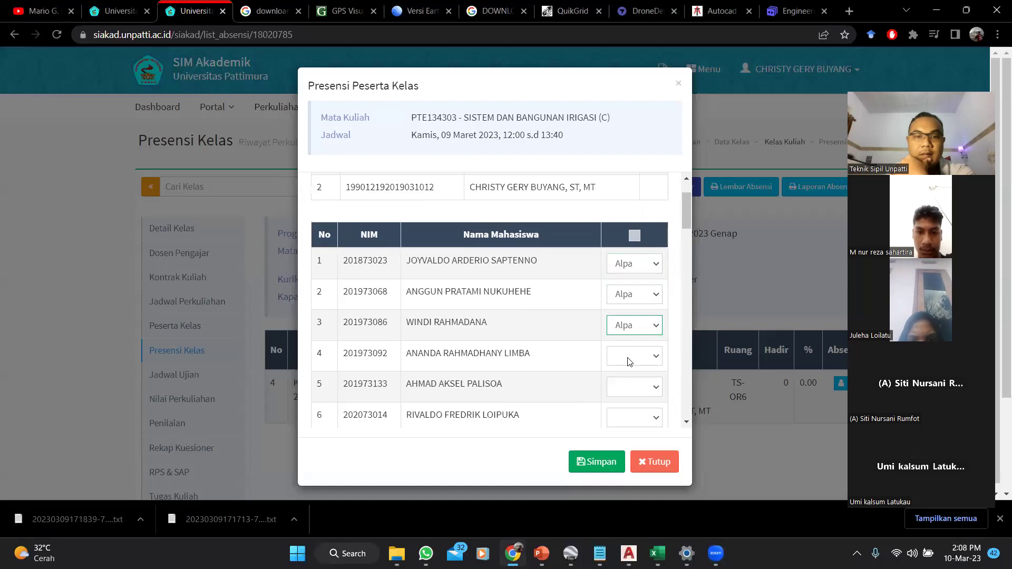
left_click(628, 361)
left_click(622, 384)
Mark the students in rows 5 and 6 of the attendance list as Alpa
scroll(621, 364, "down", 1)
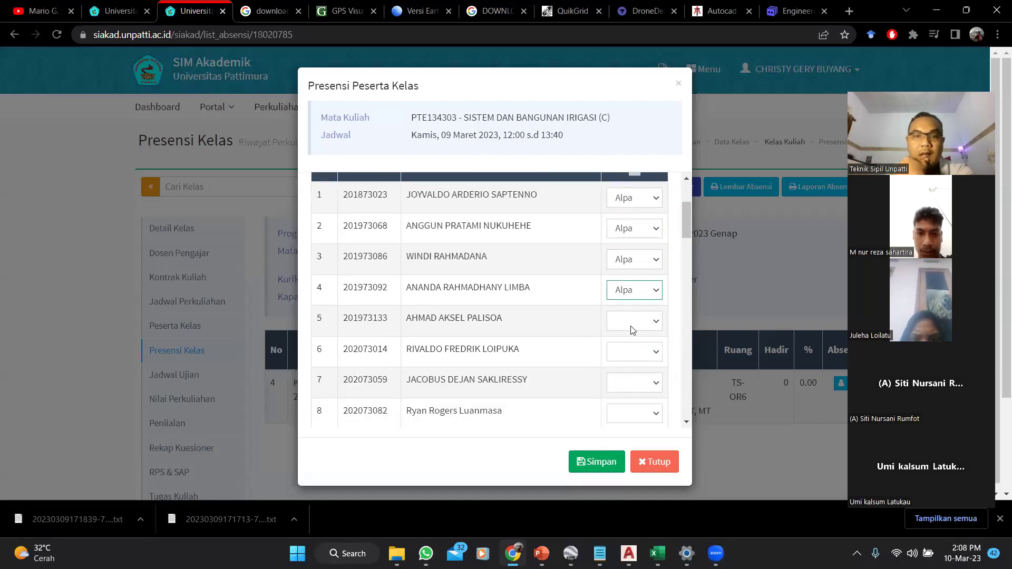
left_click(633, 330)
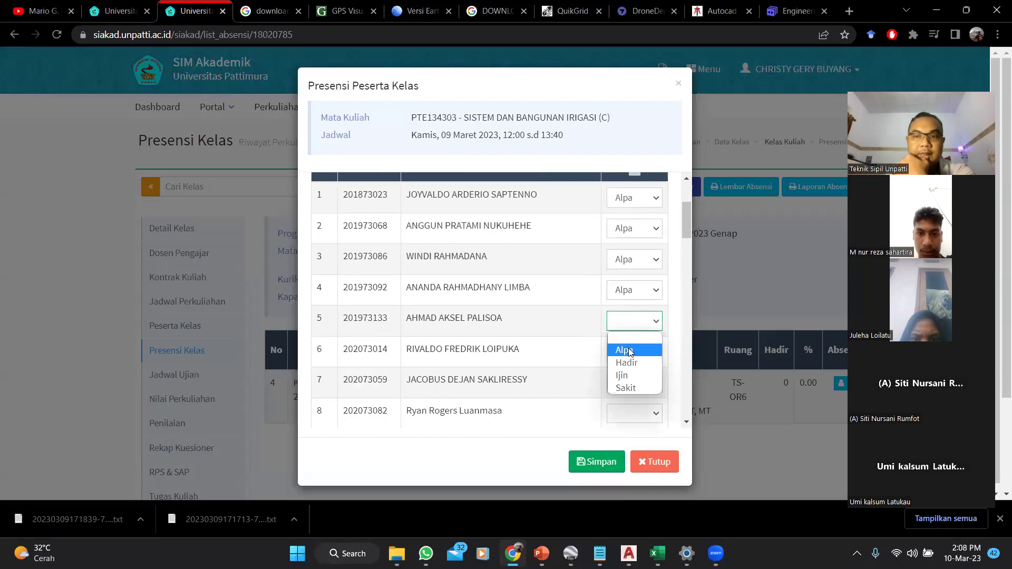
left_click(630, 351)
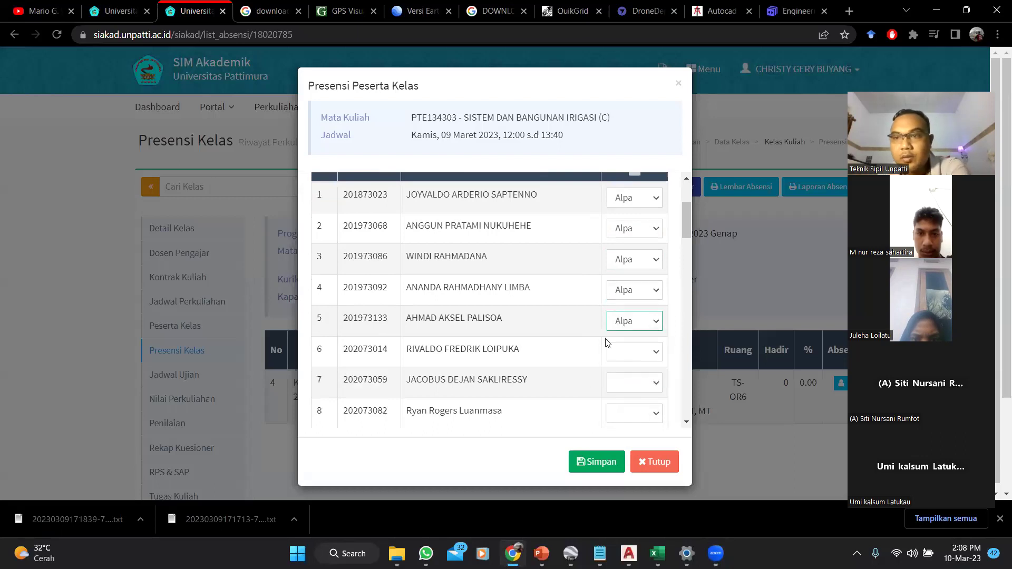
left_click(636, 351)
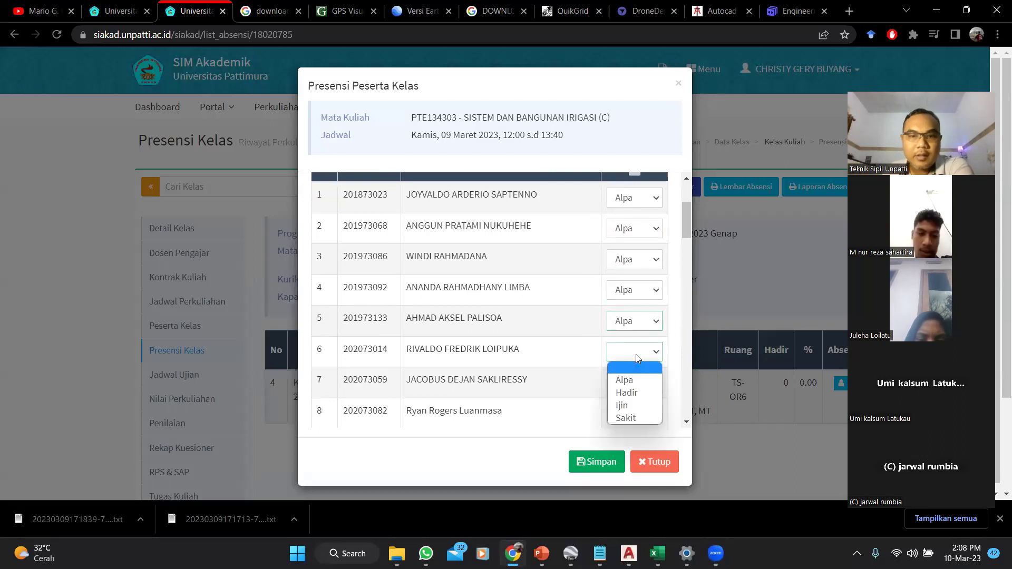
left_click(628, 379)
Set the attendance status of the student in row 7 to Alpa, and correct it to Hadir
scroll(614, 267, "down", 3)
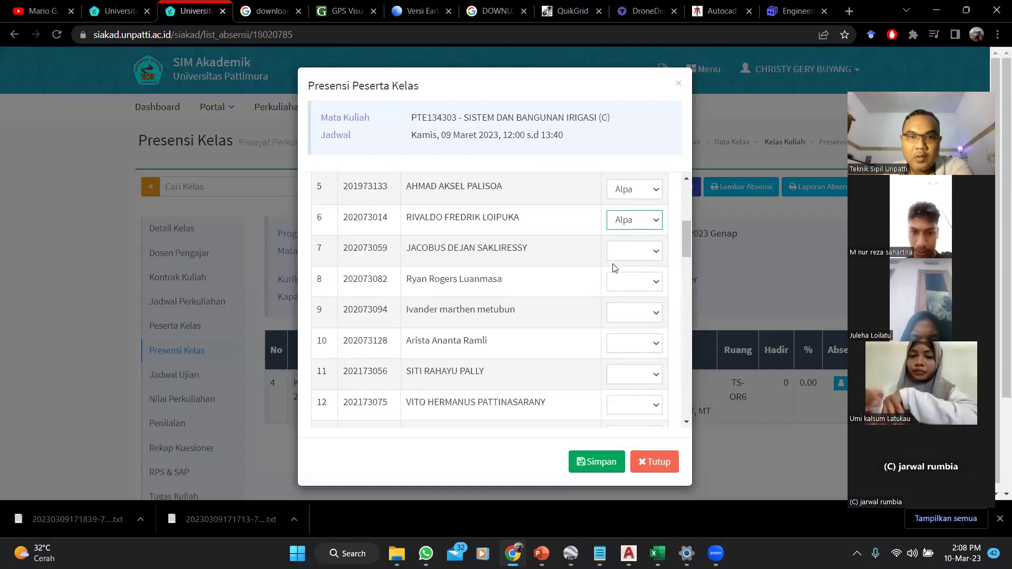
left_click(625, 252)
left_click(628, 280)
left_click(634, 287)
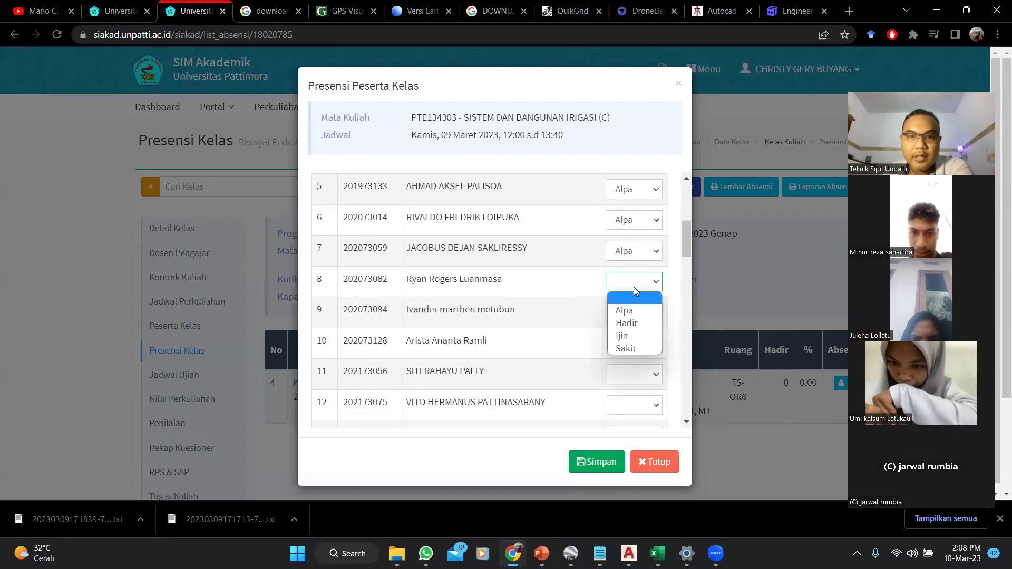
left_click(641, 255)
left_click(642, 255)
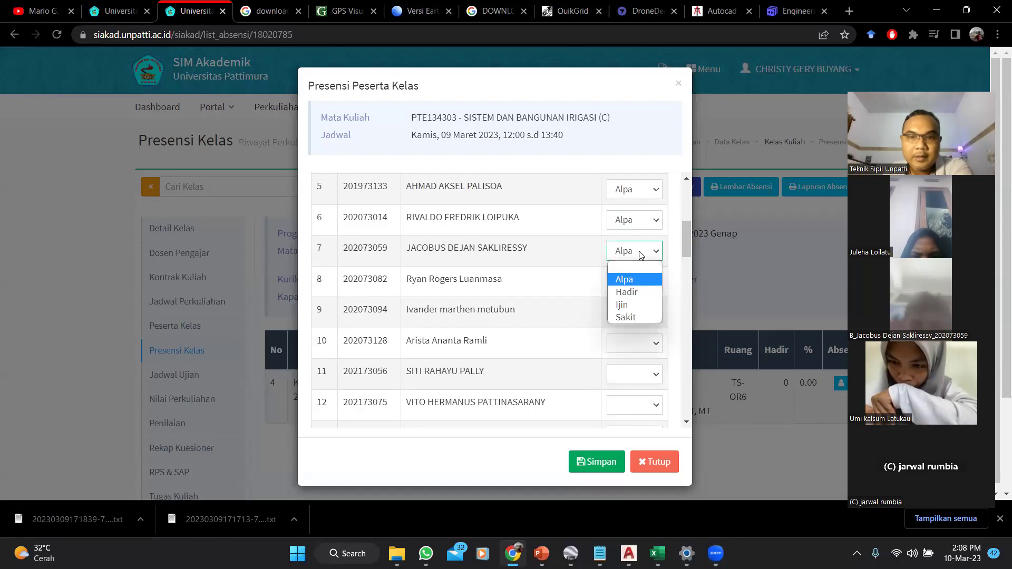
left_click(636, 291)
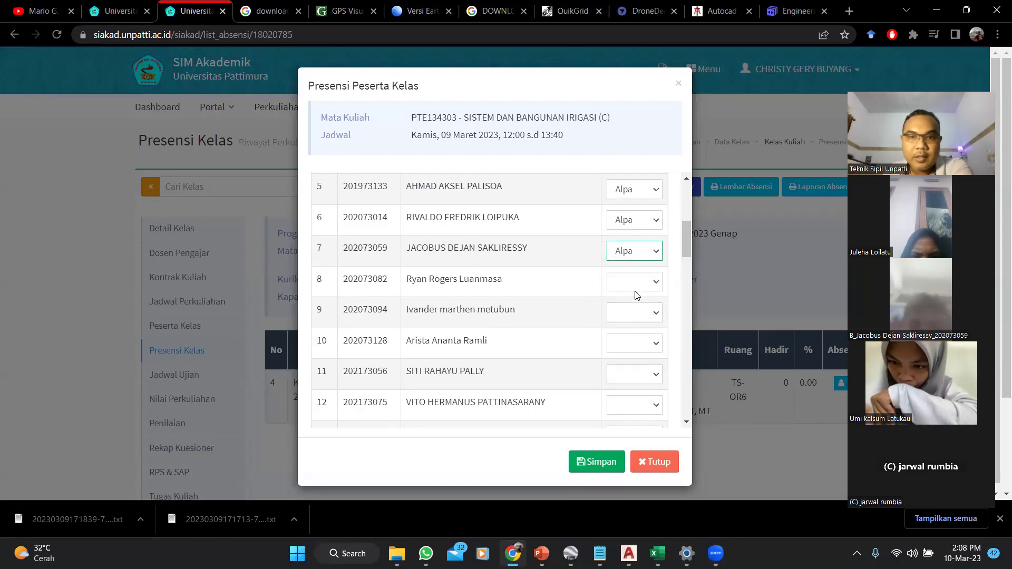
Mark the students in rows 8, 9 and 10 of the attendance list as Alpa
left_click(638, 281)
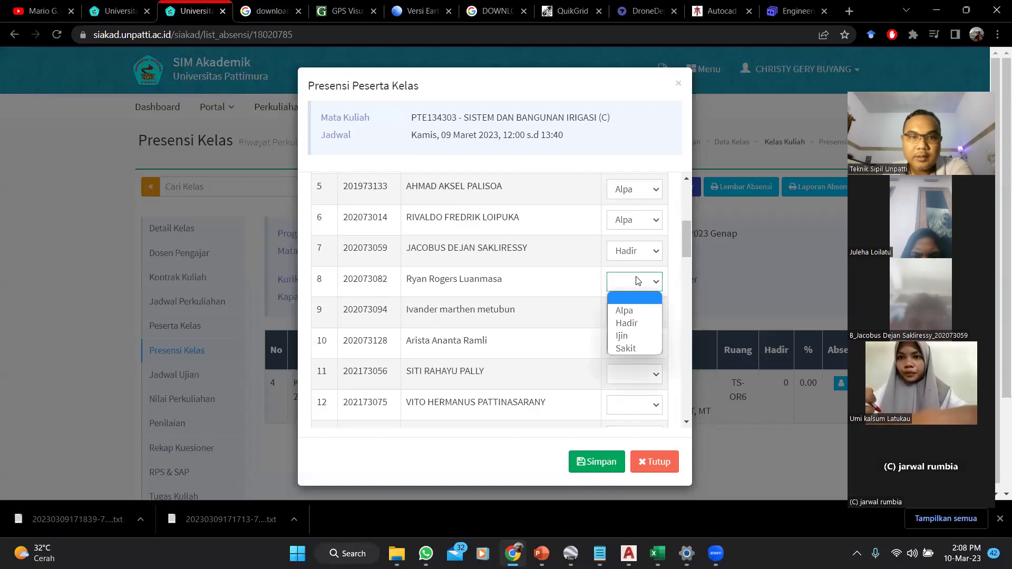
left_click(637, 310)
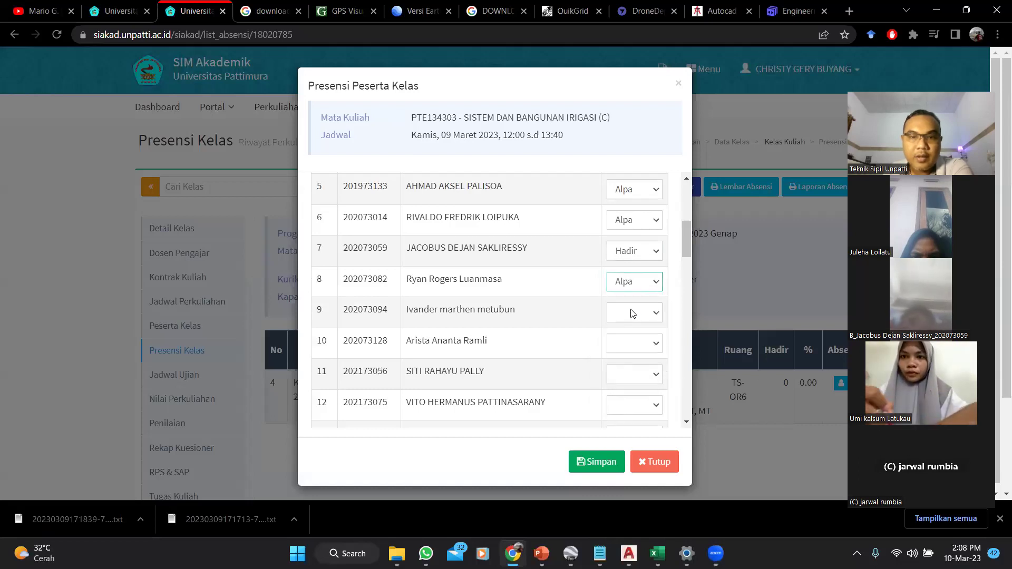
left_click(632, 313)
left_click(634, 338)
scroll(633, 305, "down", 1)
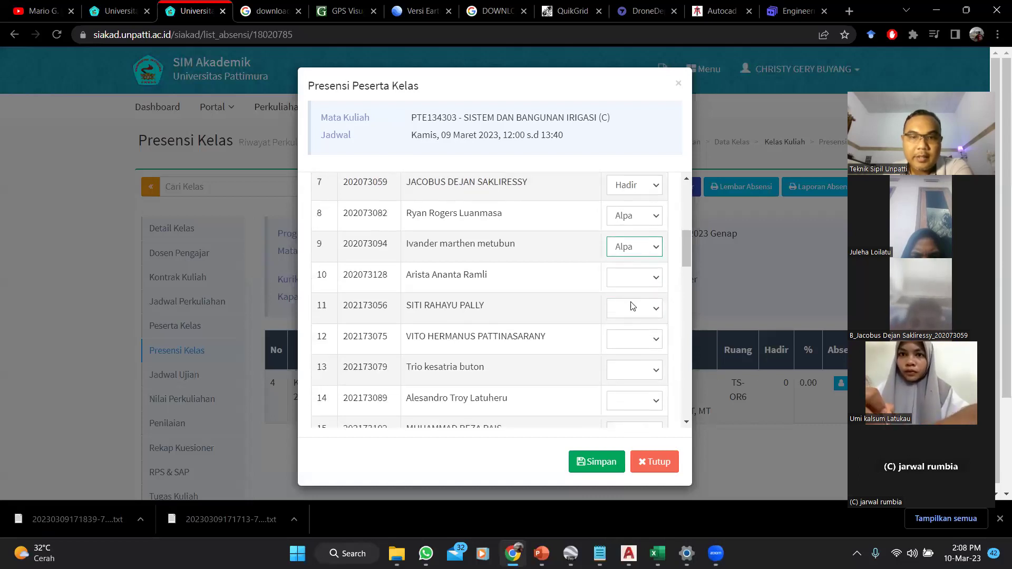
left_click(632, 285)
left_click(633, 300)
Set the student in row 12 to Alpa and the student in row 11 to Hadir
left_click(634, 308)
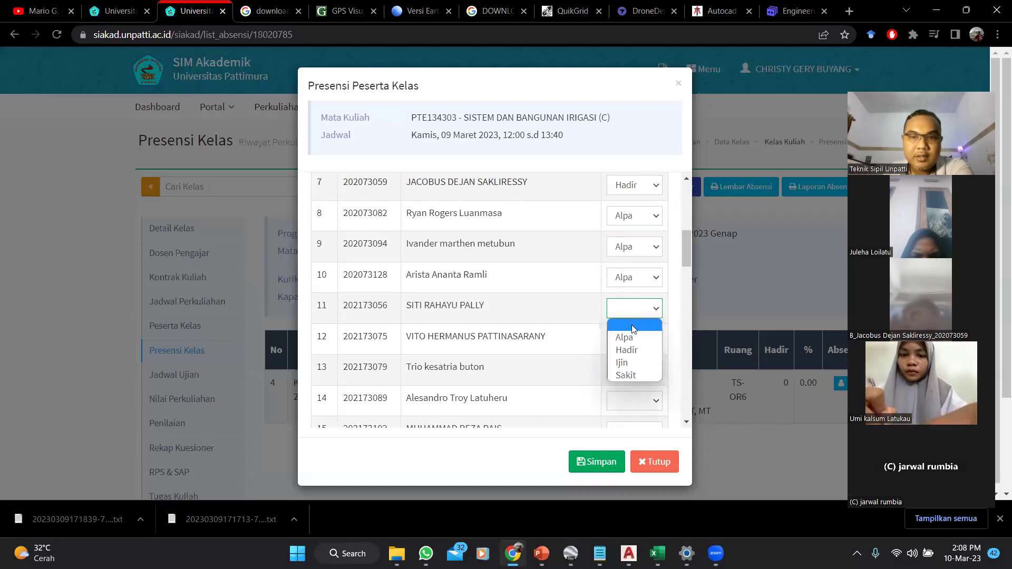
left_click(632, 339)
left_click(635, 342)
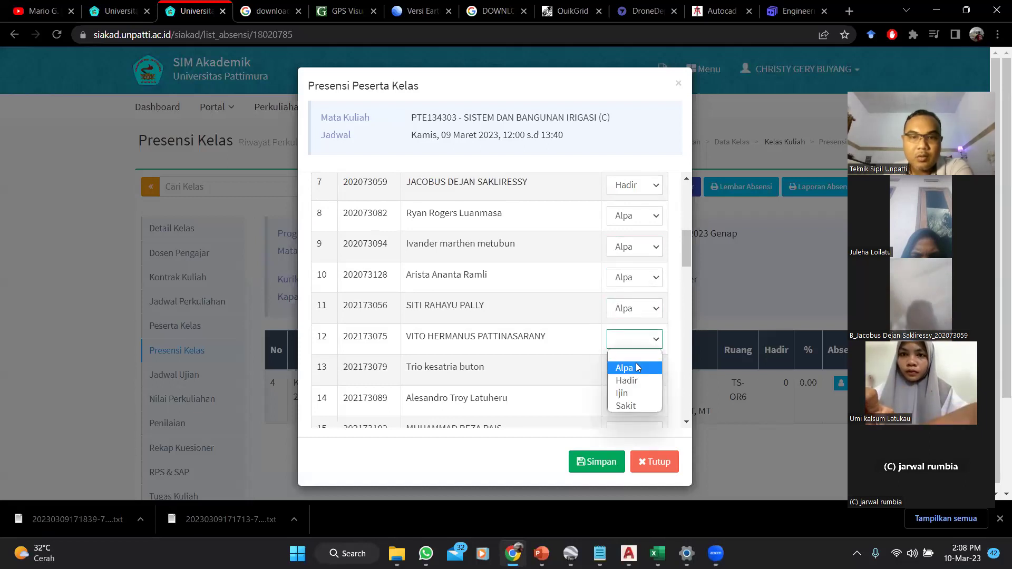
left_click(637, 365)
left_click(635, 313)
left_click(633, 351)
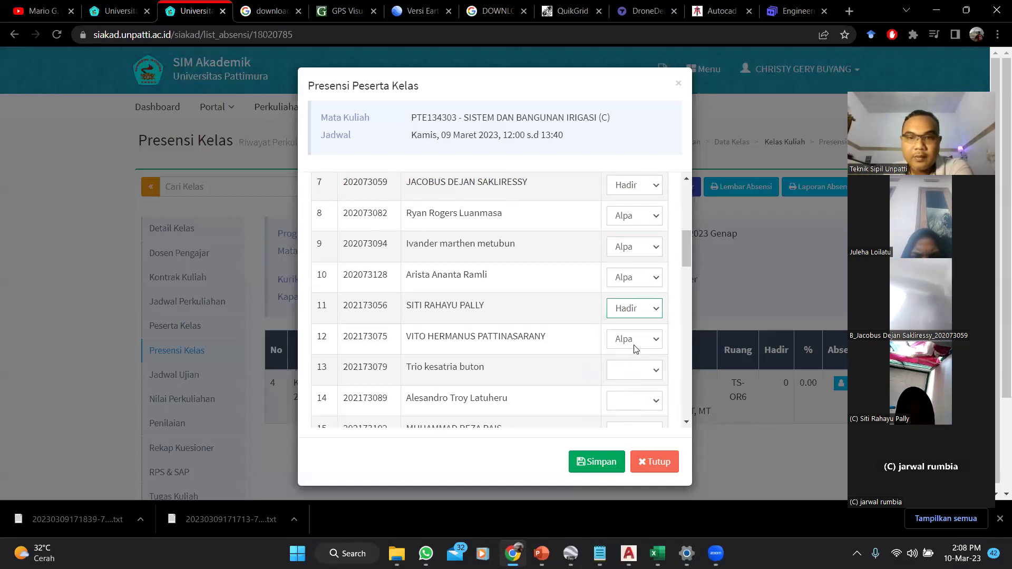
Review the attendance statuses already entered for the students in rows 1 to 12
scroll(628, 338, "down", 1)
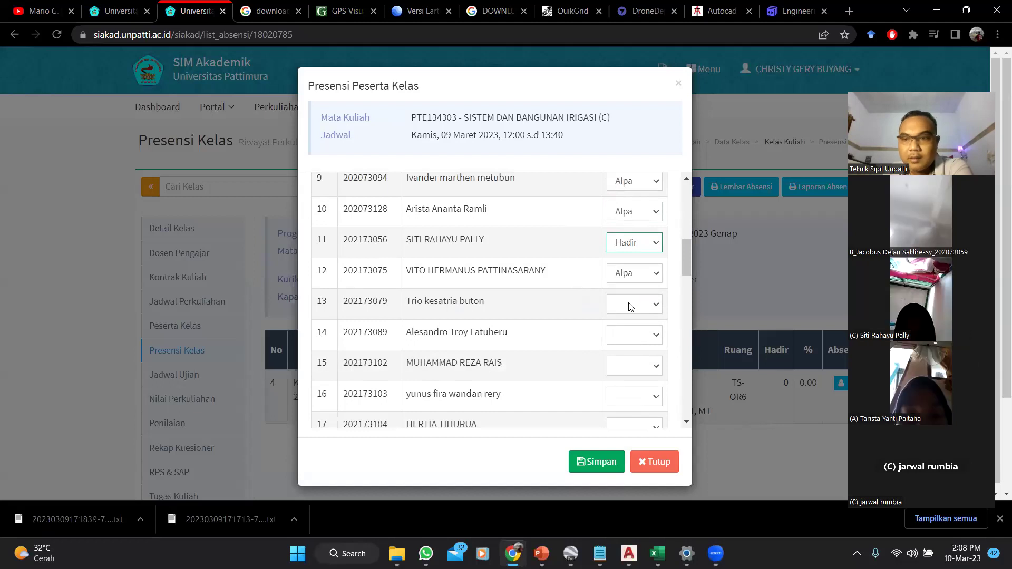
scroll(631, 306, "up", 1)
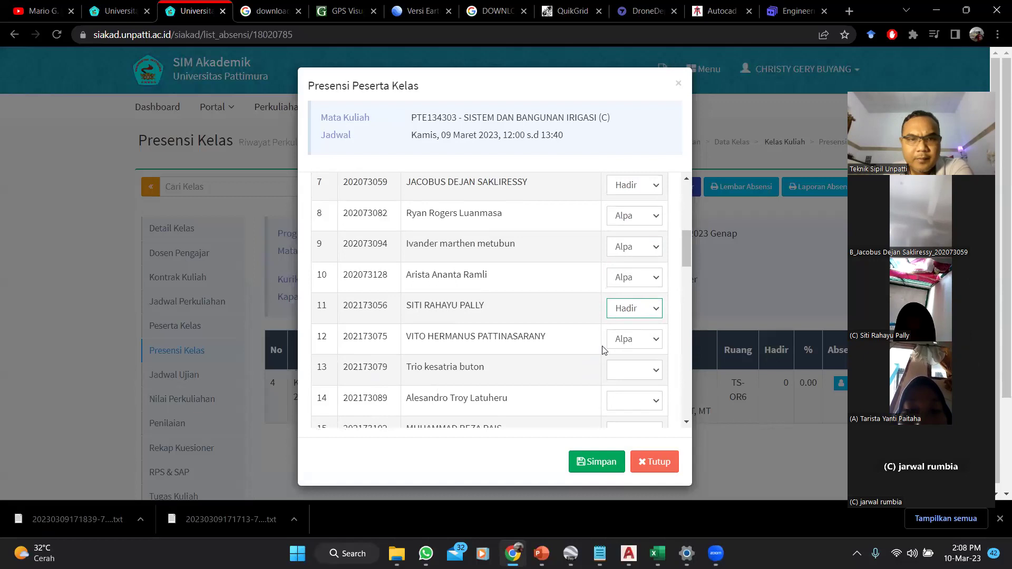
scroll(606, 348, "down", 2)
scroll(605, 350, "up", 5)
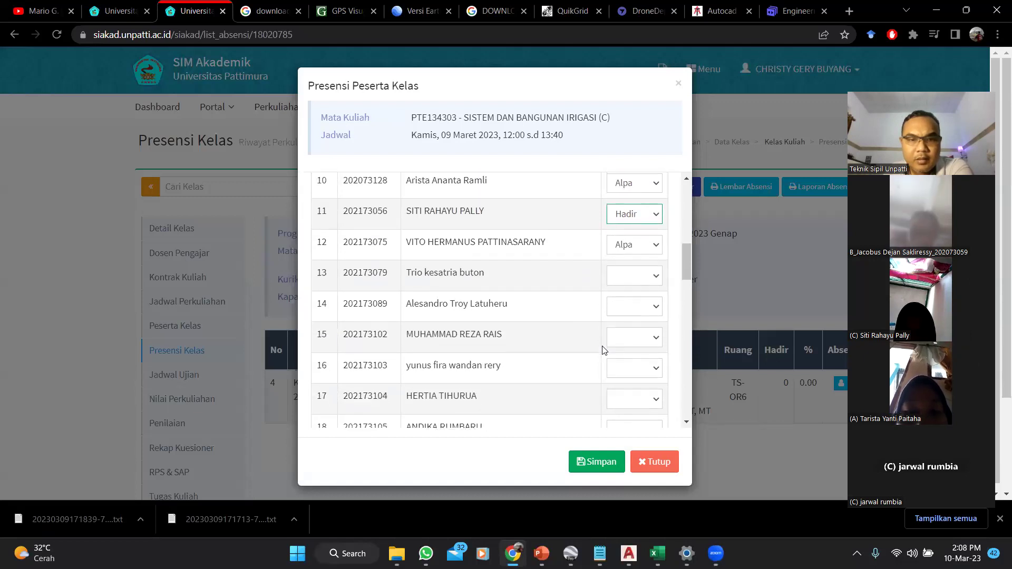
scroll(605, 351, "up", 2)
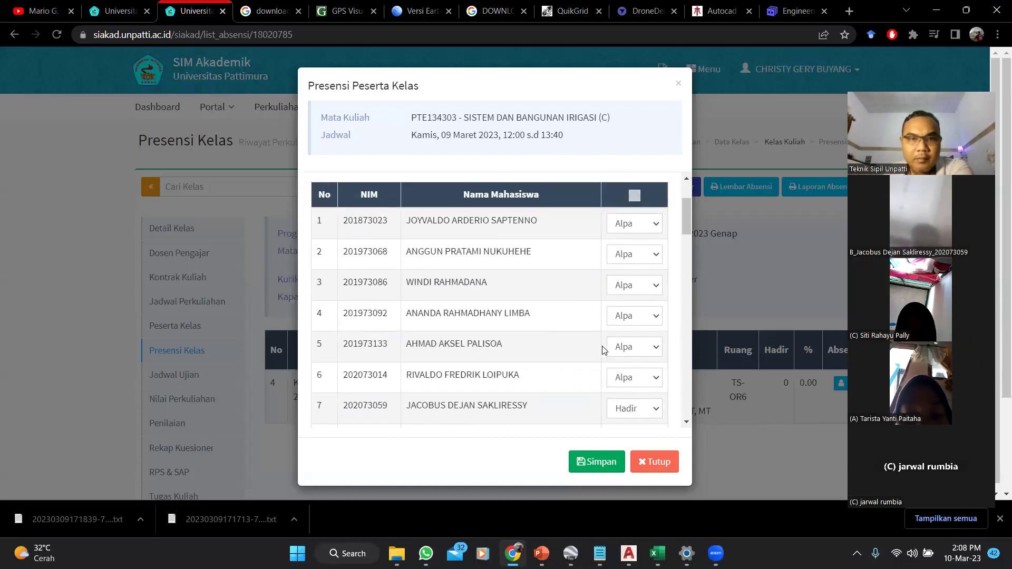
scroll(605, 351, "down", 4)
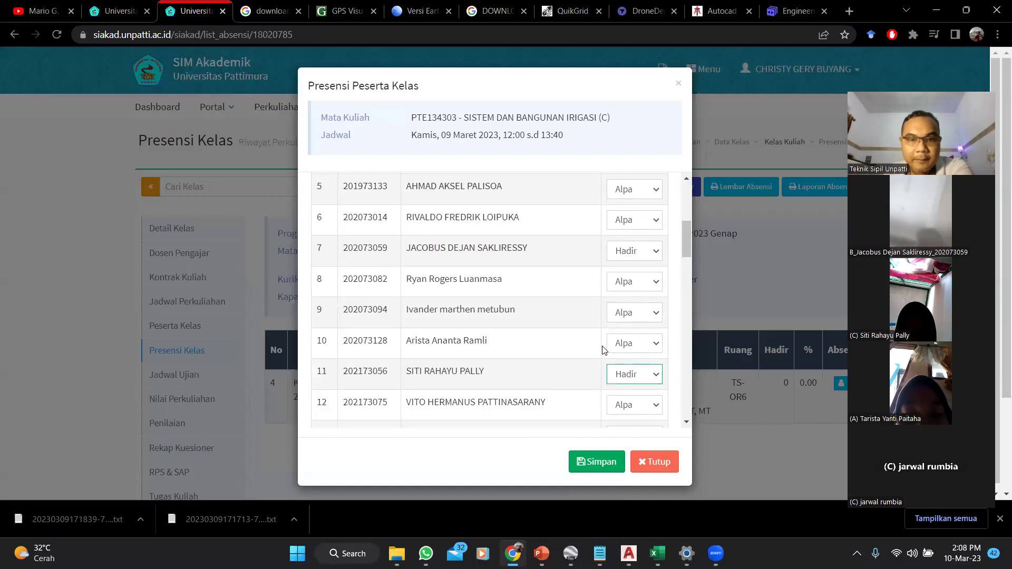
scroll(605, 351, "down", 2)
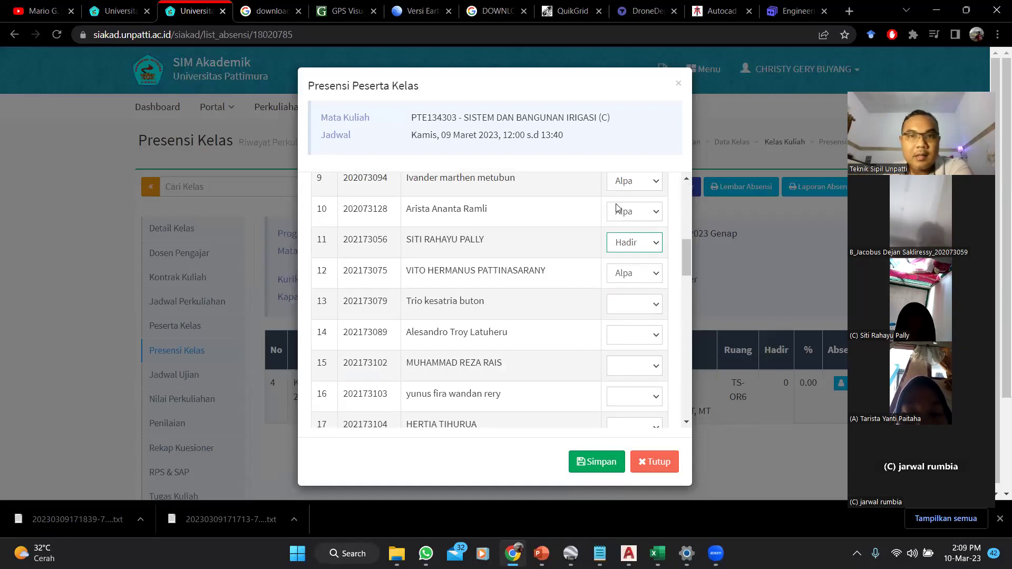
Mark the students in rows 13 and 14 of the attendance list as Alpa
scroll(560, 356, "down", 1)
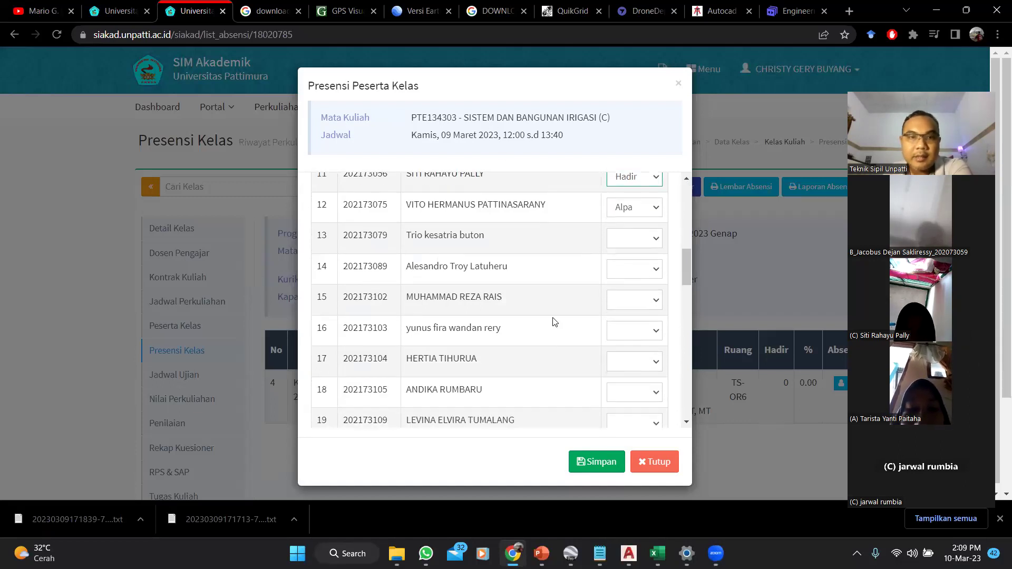
left_click(648, 241)
left_click(637, 267)
left_click(637, 271)
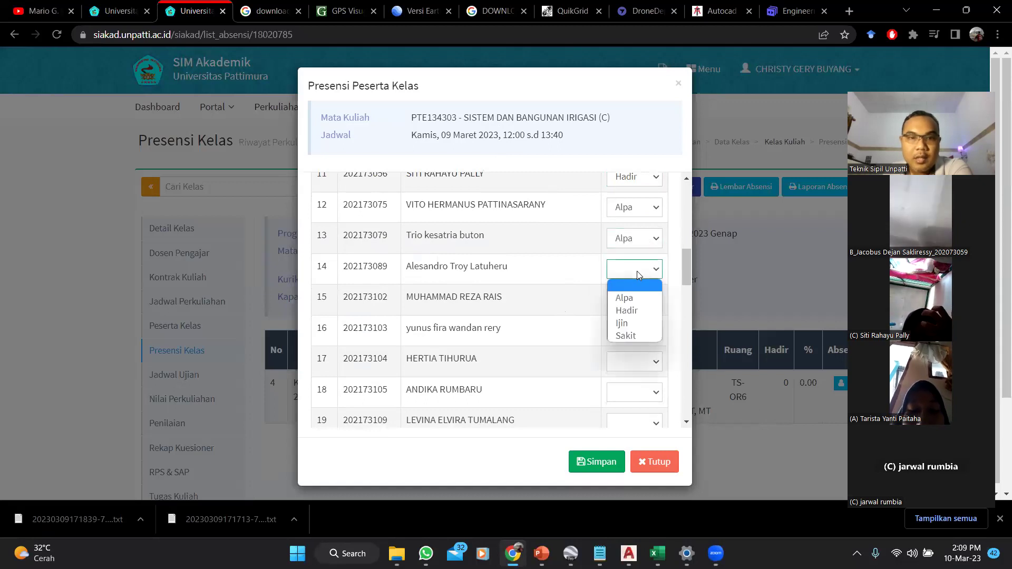
left_click(638, 299)
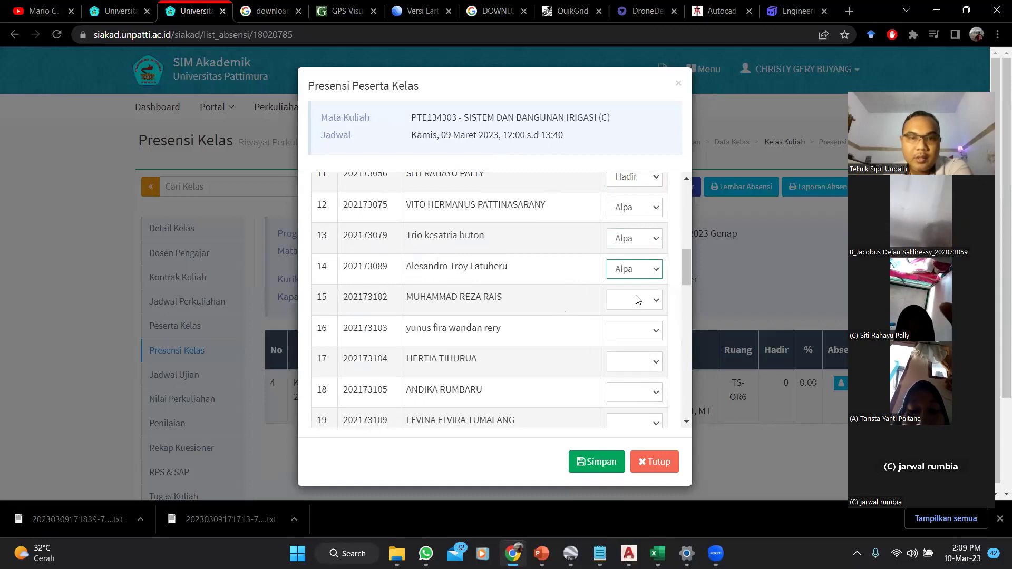
Set the attendance status of the student in row 15 to Alpa, and correct it to Hadir
left_click(638, 299)
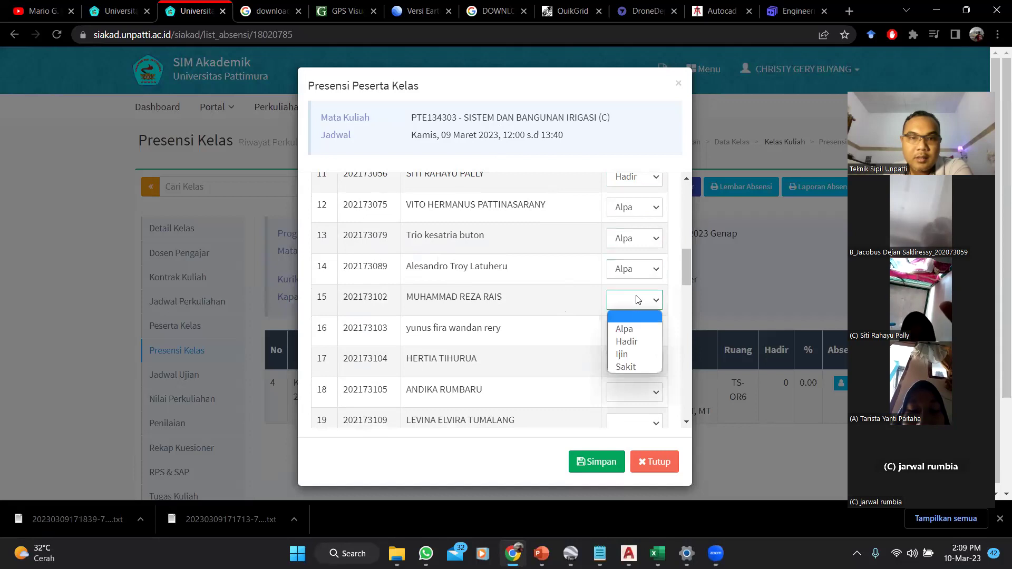
left_click(627, 329)
left_click(631, 332)
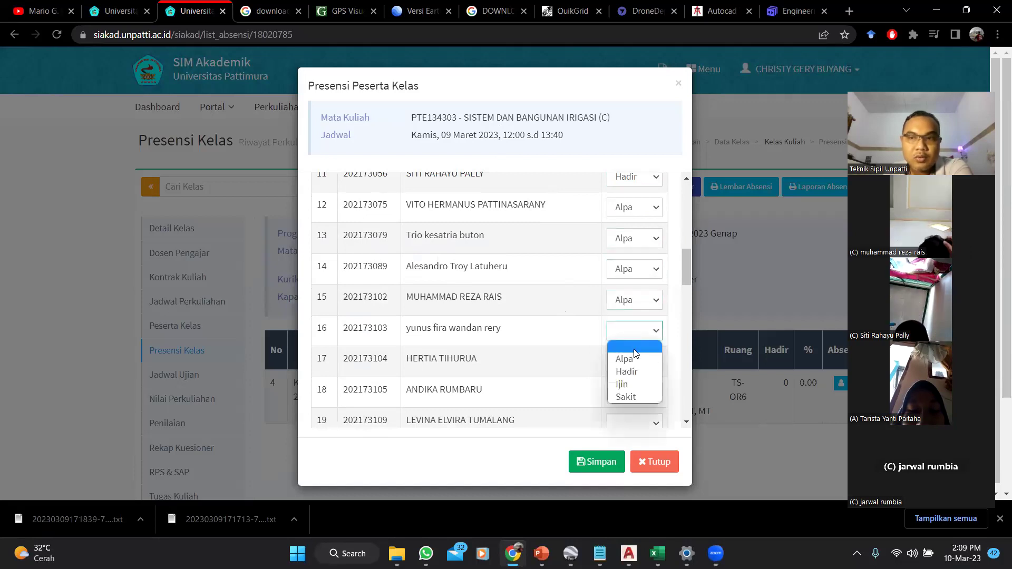
left_click(635, 295)
left_click(631, 339)
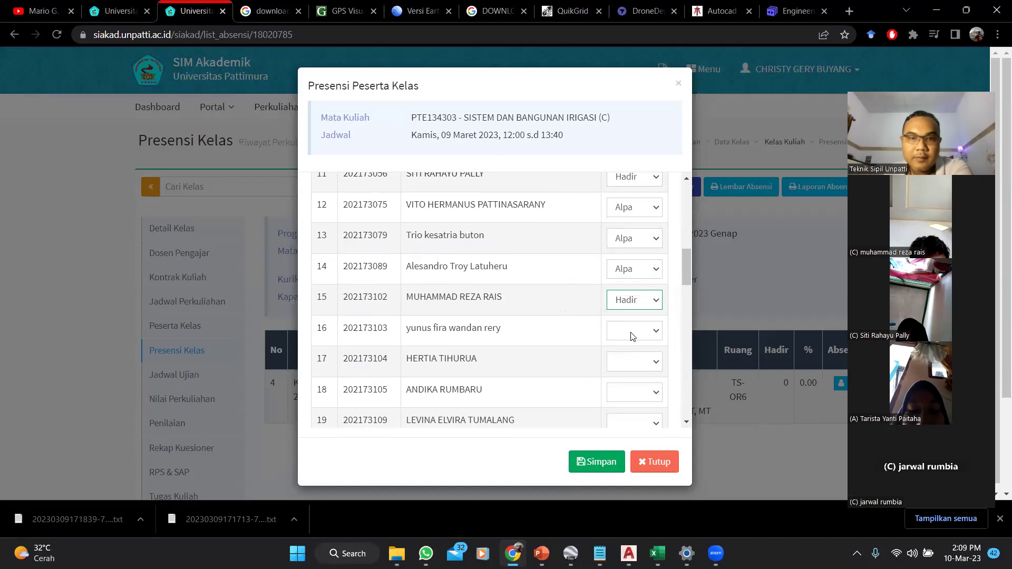
Set the student in row 16 to Alpa and the student in row 17 to Hadir
left_click(632, 332)
left_click(633, 359)
left_click(634, 363)
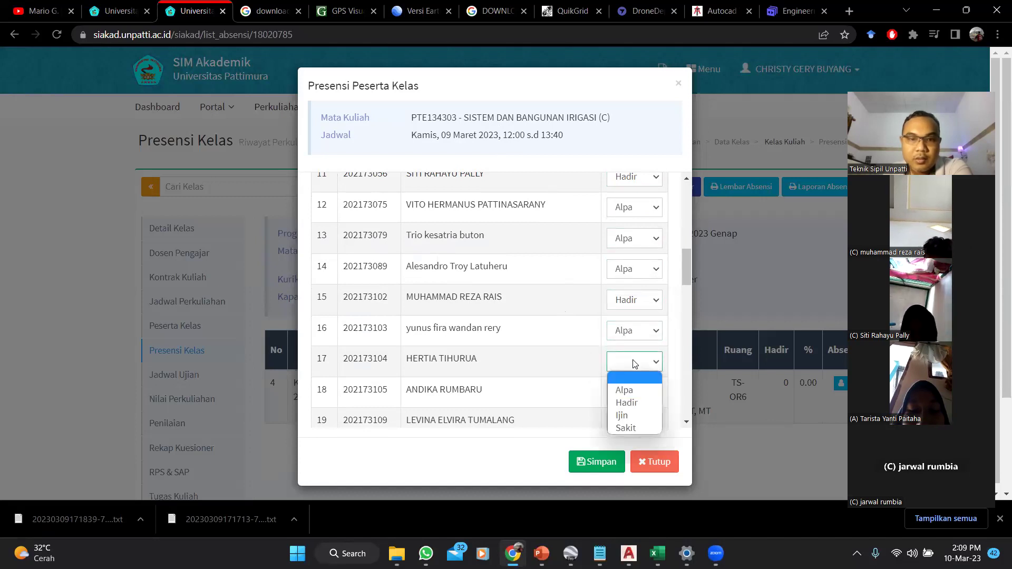
left_click(627, 403)
Mark the students in rows 18, 19 and 20 of the attendance list as Hadir
scroll(625, 346, "down", 1)
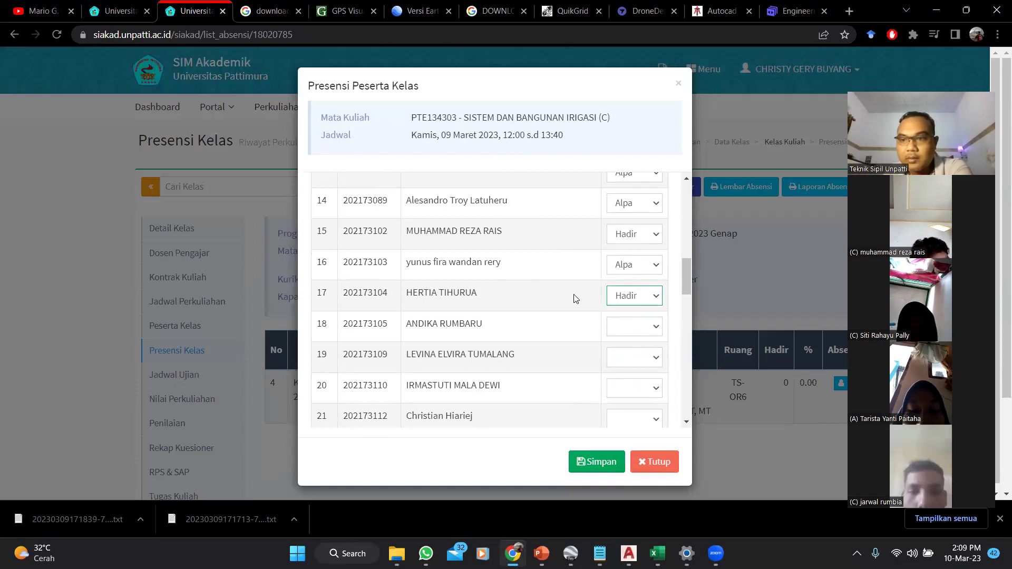
scroll(582, 297, "down", 1)
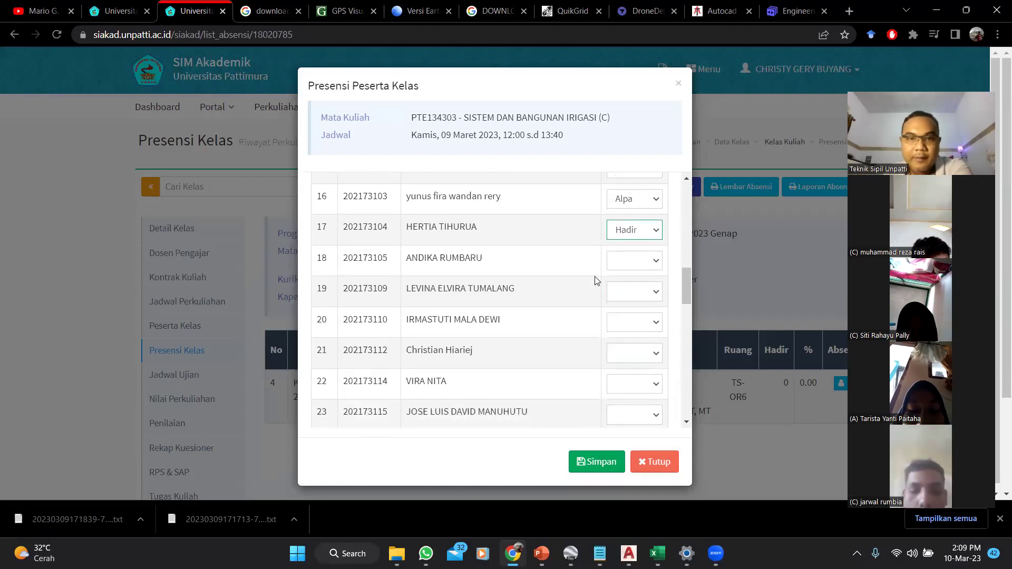
left_click(635, 263)
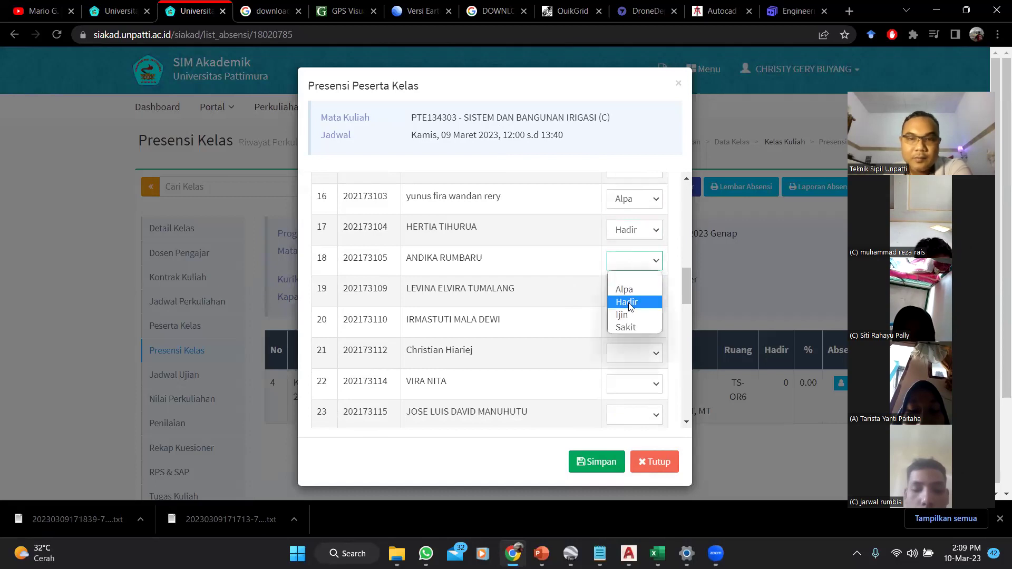
left_click(631, 305)
left_click(629, 291)
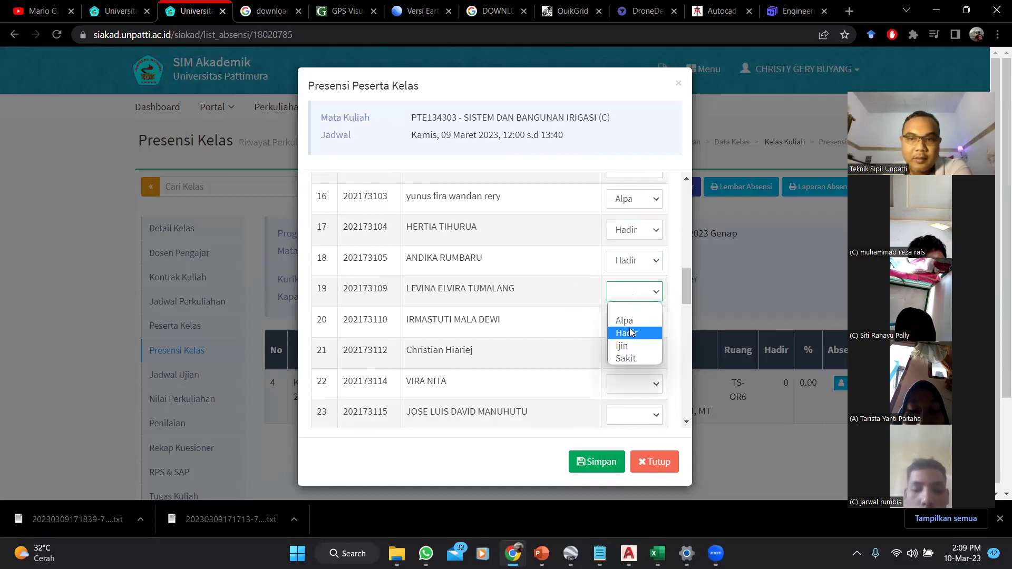
left_click(630, 333)
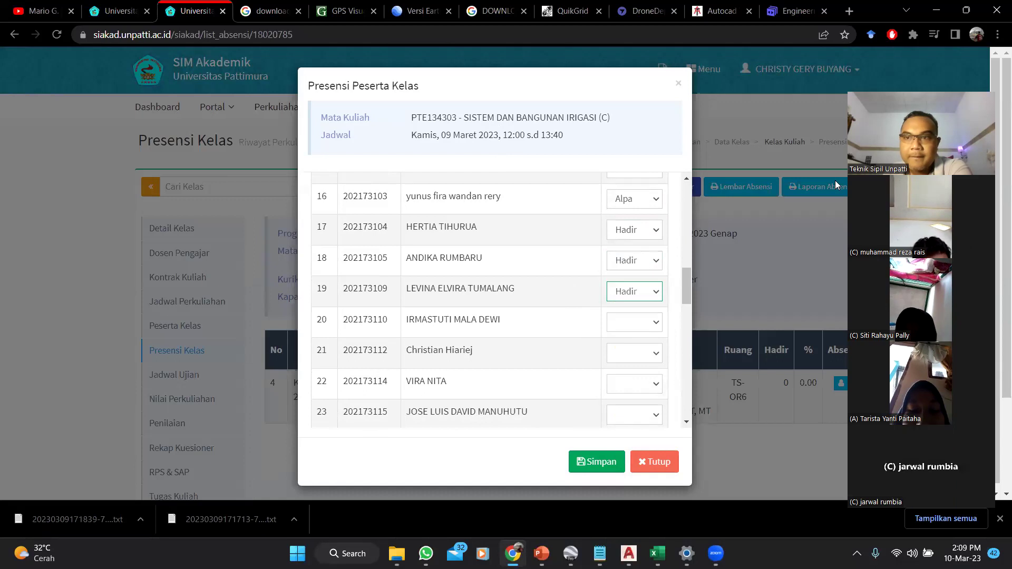
left_click(636, 324)
left_click(628, 356)
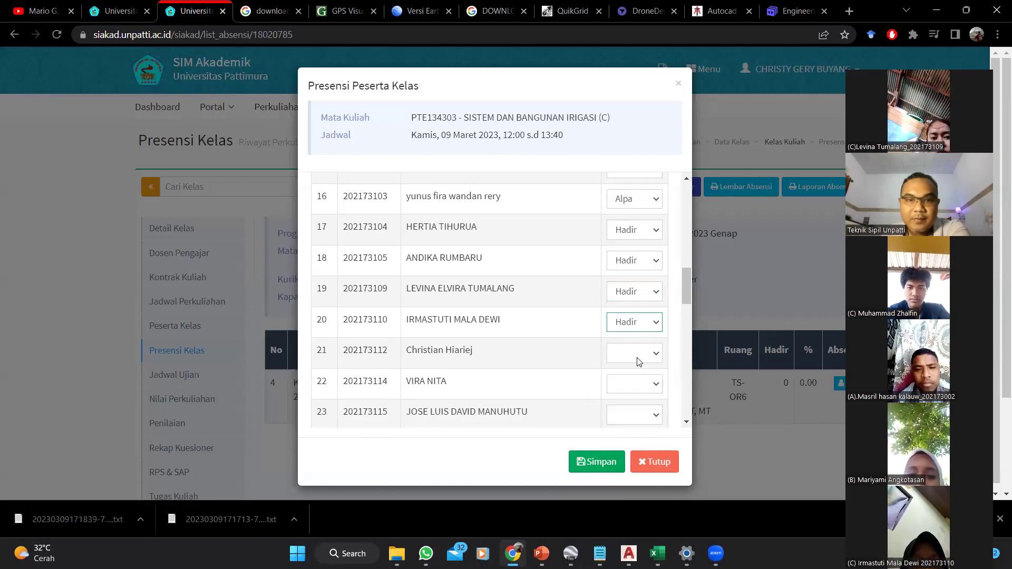
Set the attendance status of the student in row 21 to Hadir, and correct it to Alpa
left_click(630, 354)
left_click(631, 394)
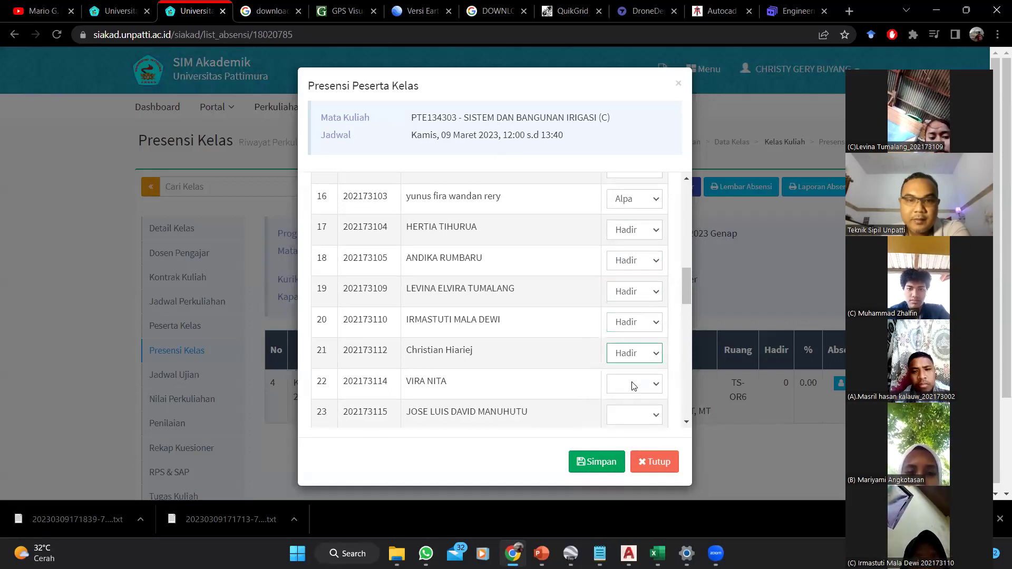
left_click(632, 357)
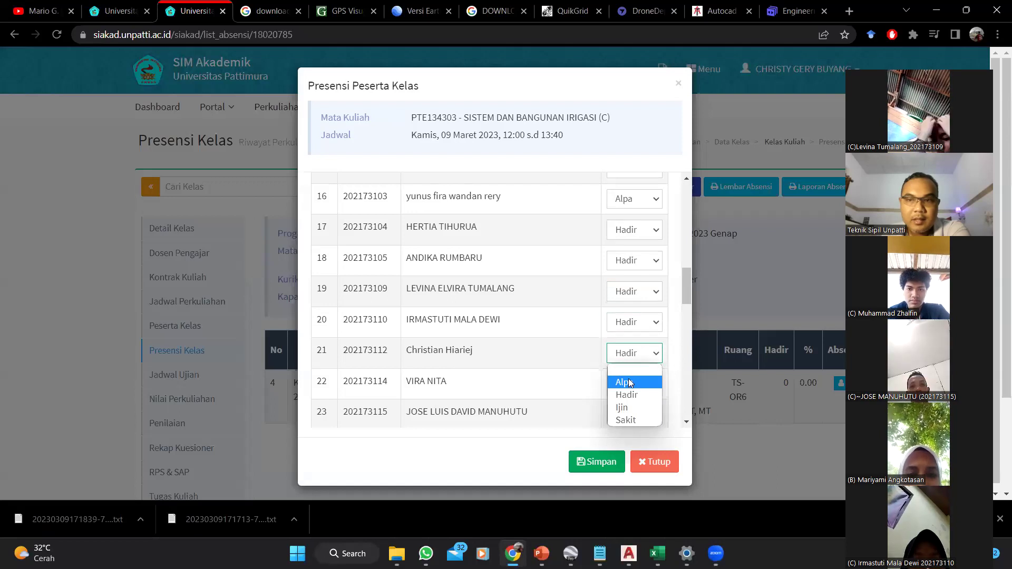
left_click(631, 380)
Set the attendance status of the student in row 22 to Alpa, and correct it to Hadir
left_click(628, 387)
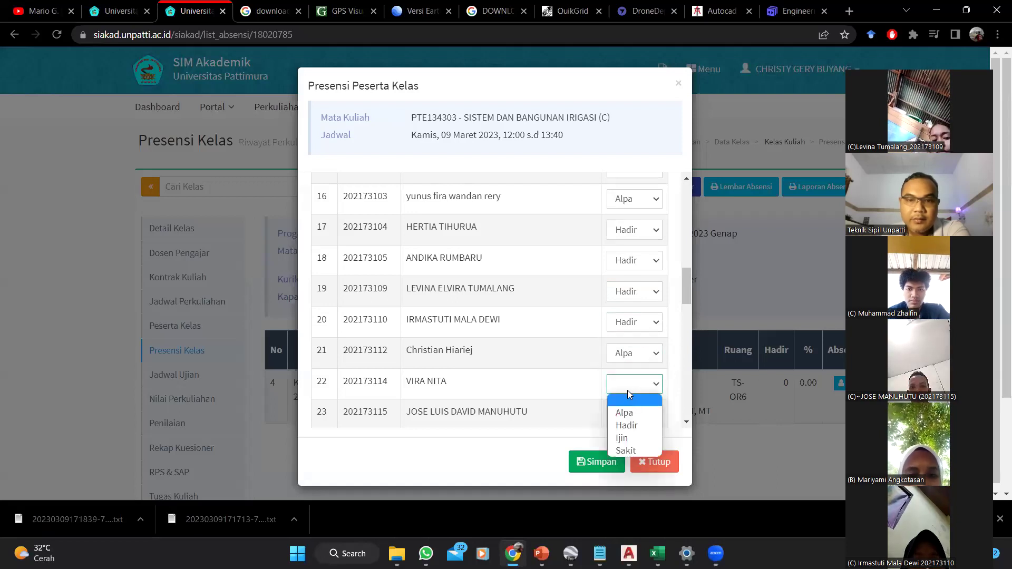
left_click(627, 418)
scroll(629, 380, "down", 1)
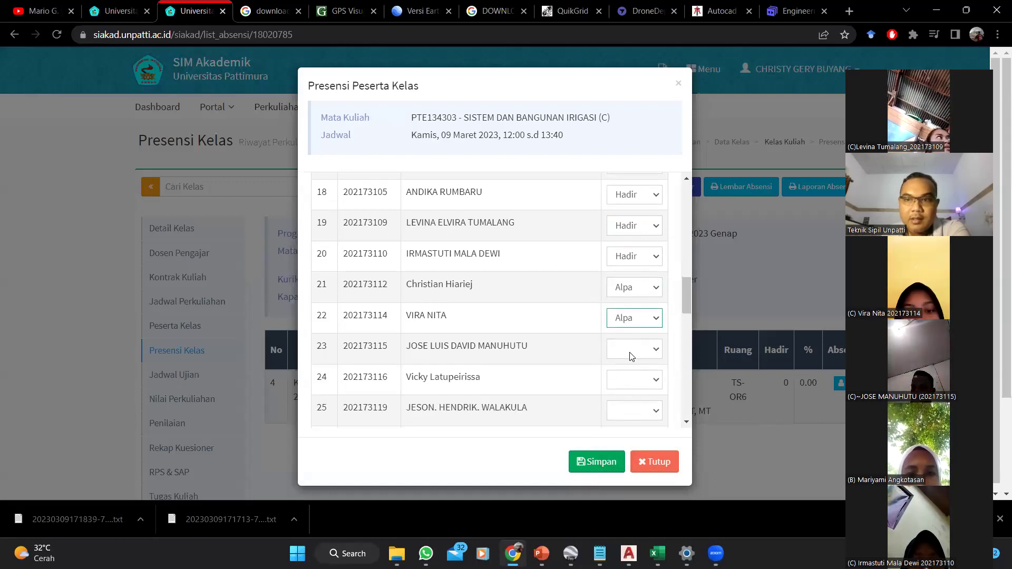
left_click(643, 316)
left_click(632, 360)
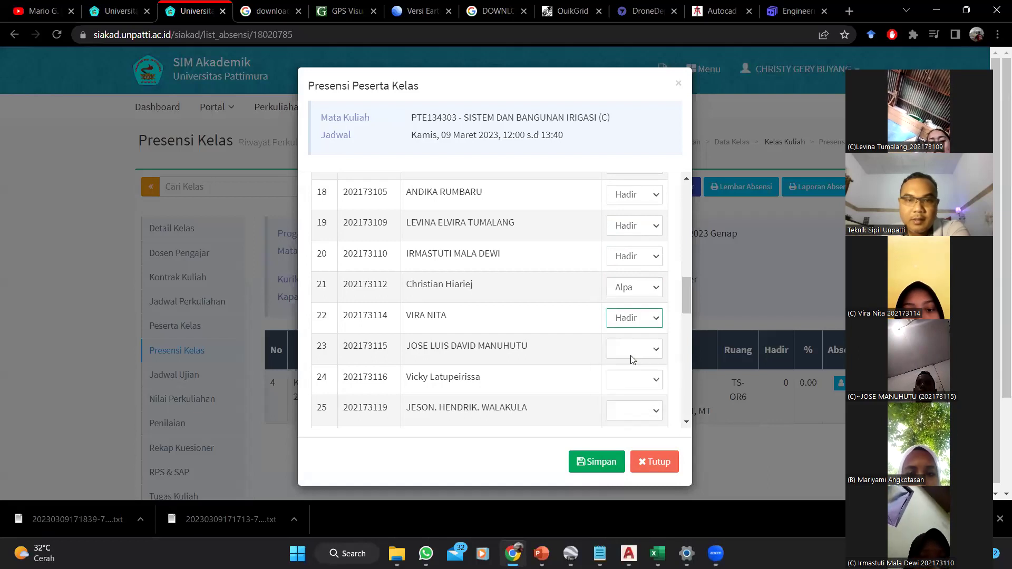
Set the student in row 23 to Hadir and the student in row 24 to Alpa
left_click(635, 350)
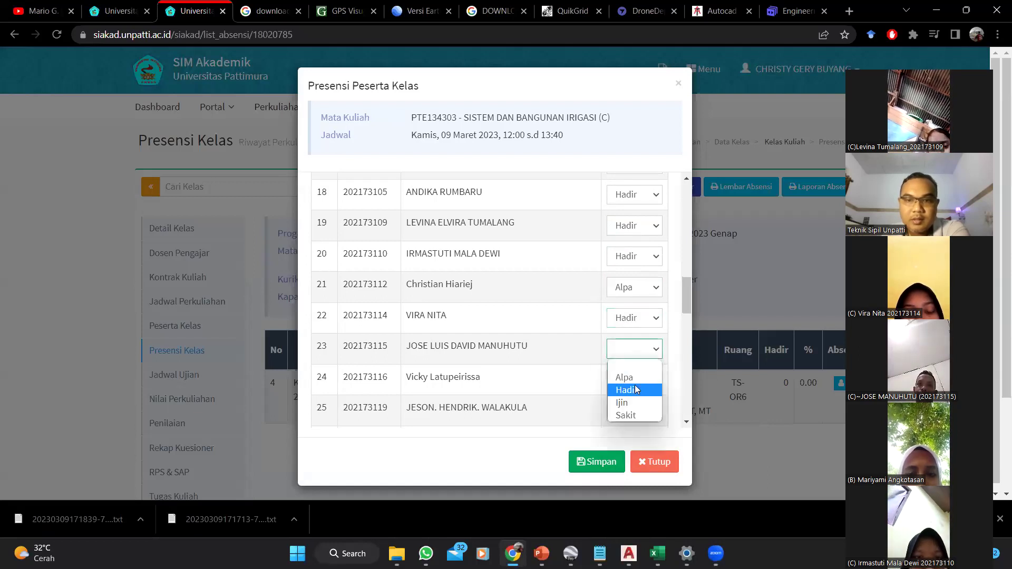
left_click(637, 389)
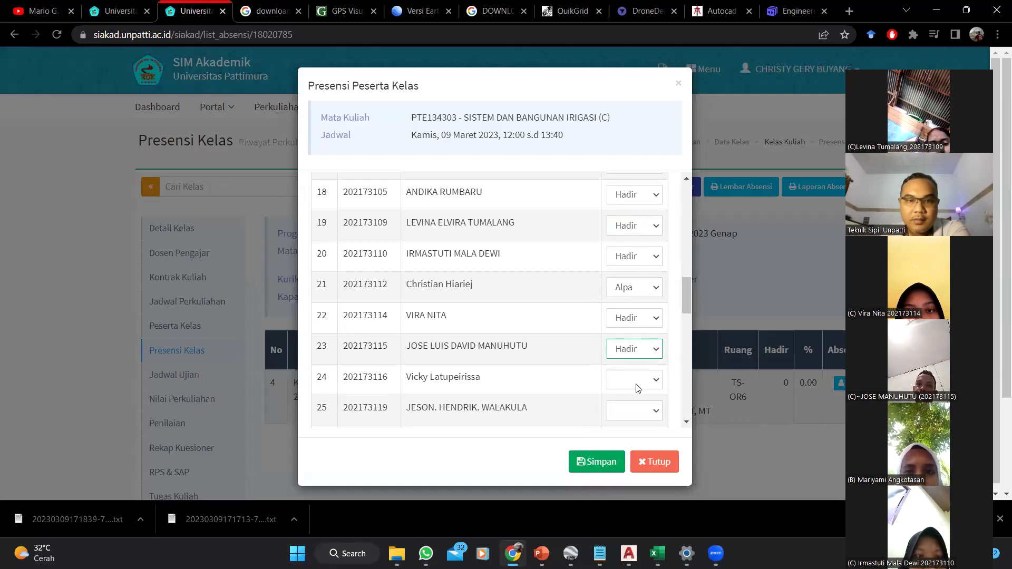
left_click(638, 388)
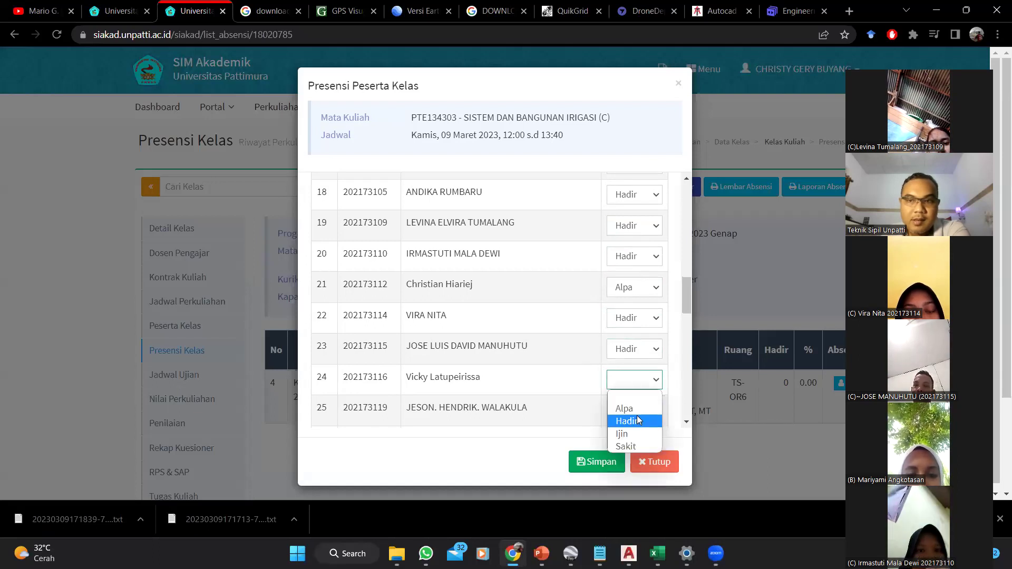
left_click(626, 409)
Mark the student in row 25 of the attendance list as Hadir
scroll(630, 406, "down", 1)
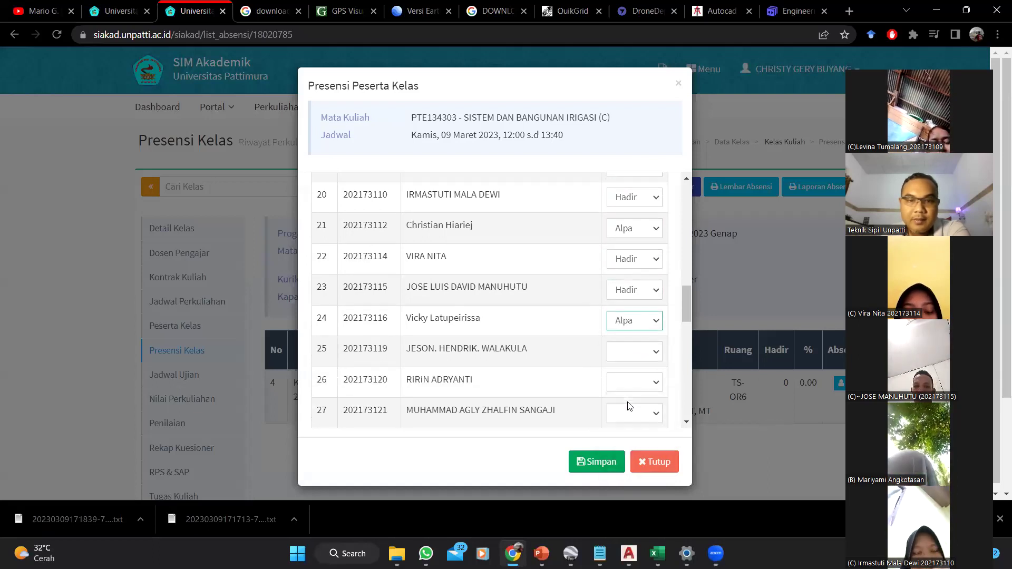
left_click(641, 348)
left_click(646, 386)
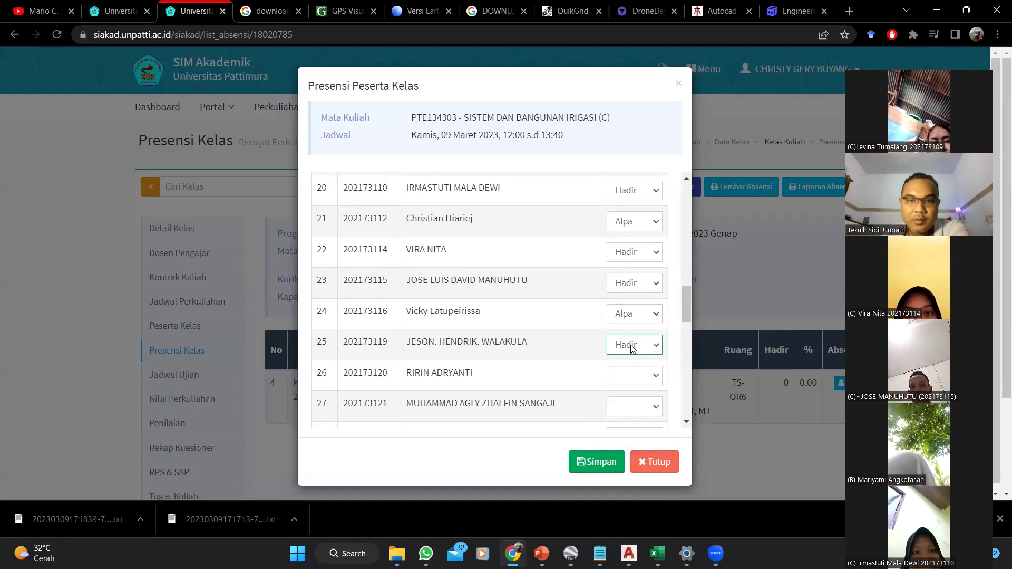
left_click(632, 349)
left_click(632, 381)
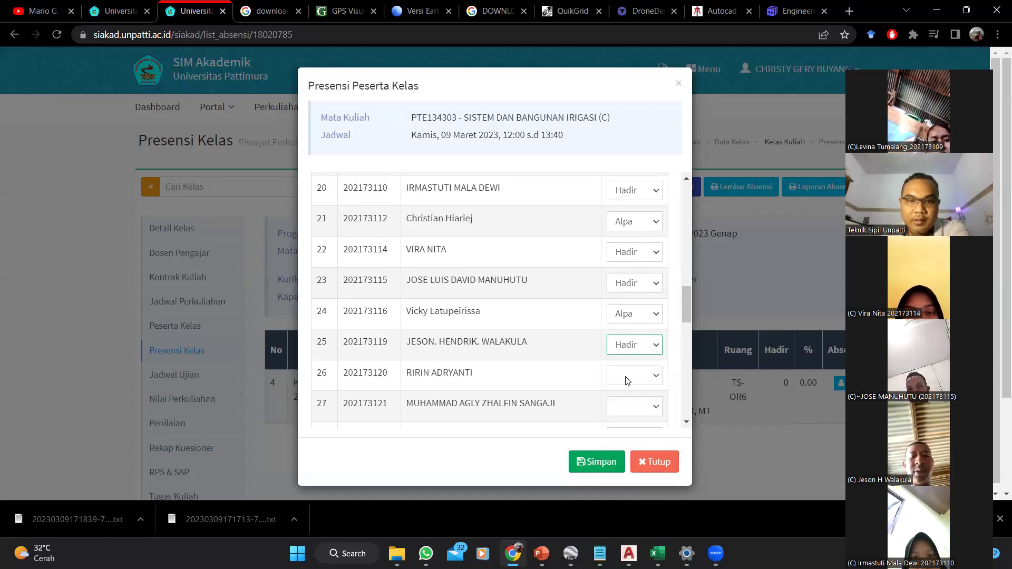
Set the attendance status of the student in row 26 to Hadir, and correct it to Alpa
left_click(627, 379)
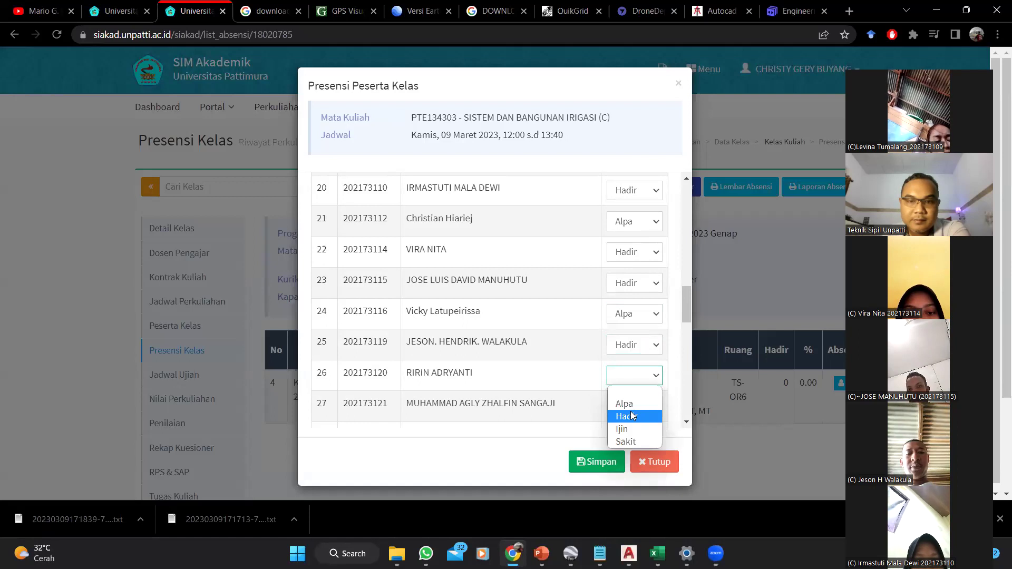
left_click(632, 416)
scroll(633, 414, "down", 1)
left_click(634, 312)
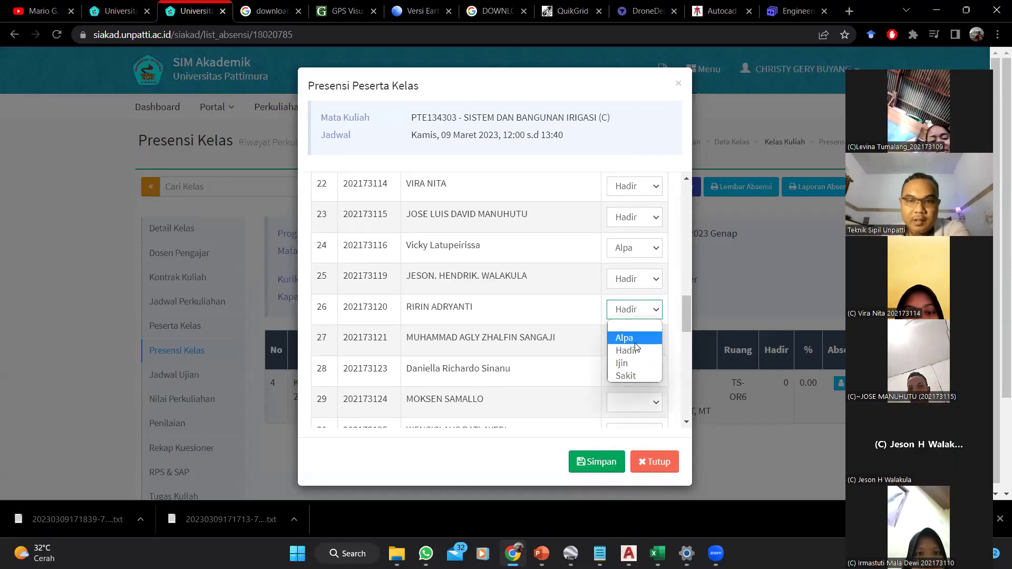
left_click(632, 338)
Set the student in row 27 to Hadir and the student in row 28 to Alpa
left_click(633, 341)
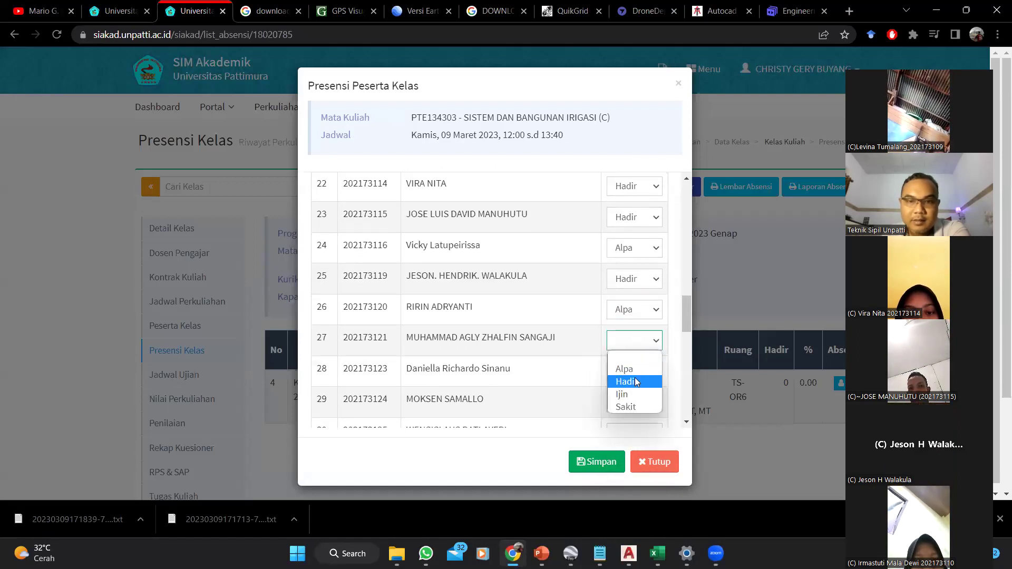
left_click(636, 382)
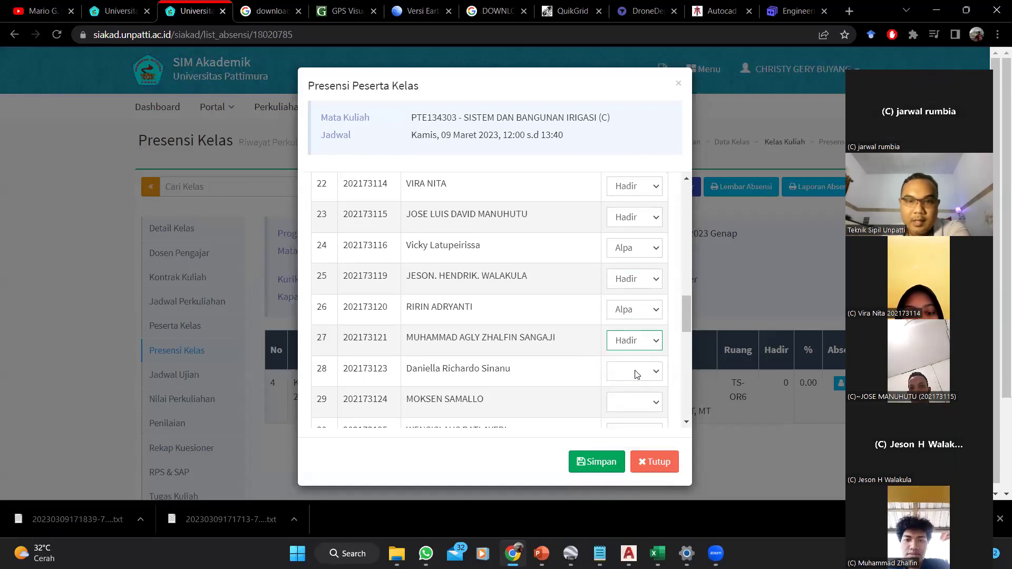
left_click(636, 374)
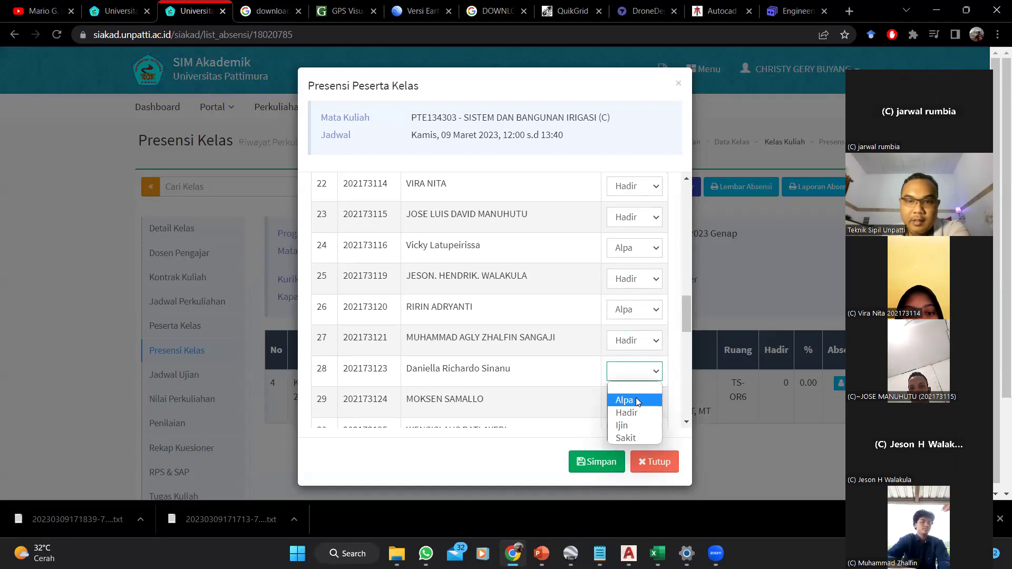
left_click(636, 400)
Set the attendance status of the student in row 29 to Alpa, and correct it to Hadir
scroll(634, 327, "down", 3)
left_click(638, 275)
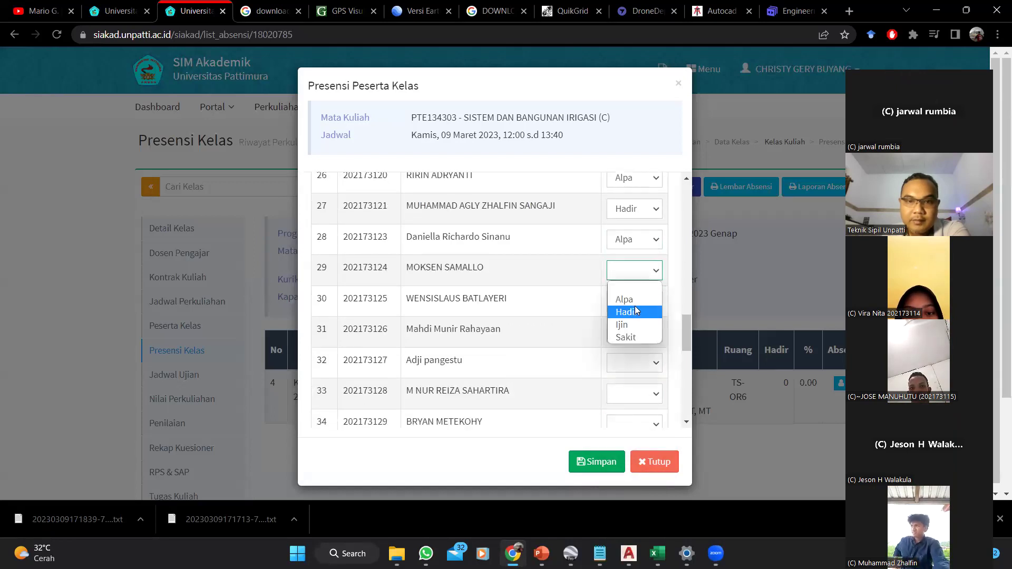
left_click(627, 298)
left_click(638, 303)
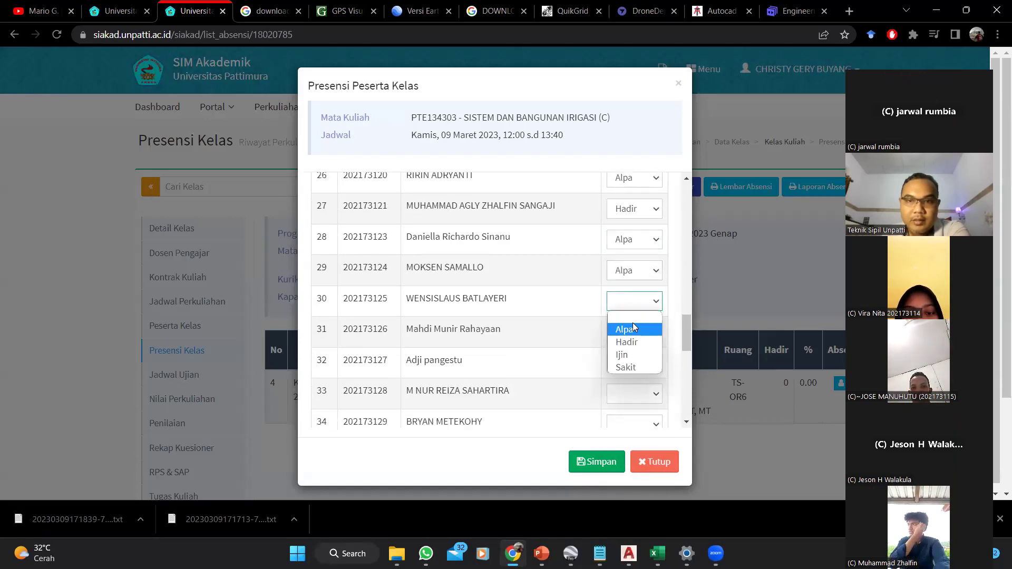
left_click(627, 313)
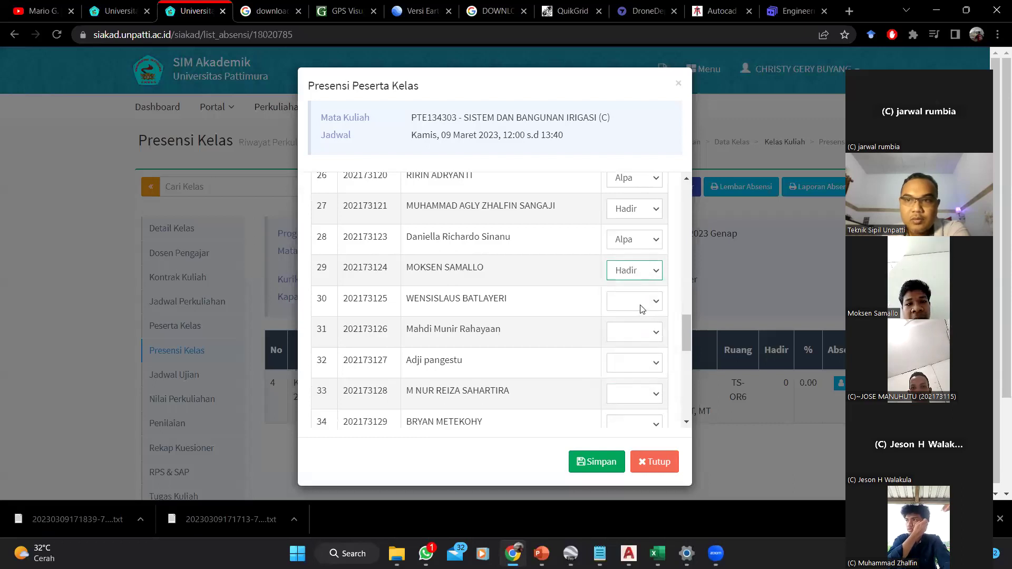
Set the student in row 30 to Hadir and the student in row 31 to Alpa
left_click(642, 309)
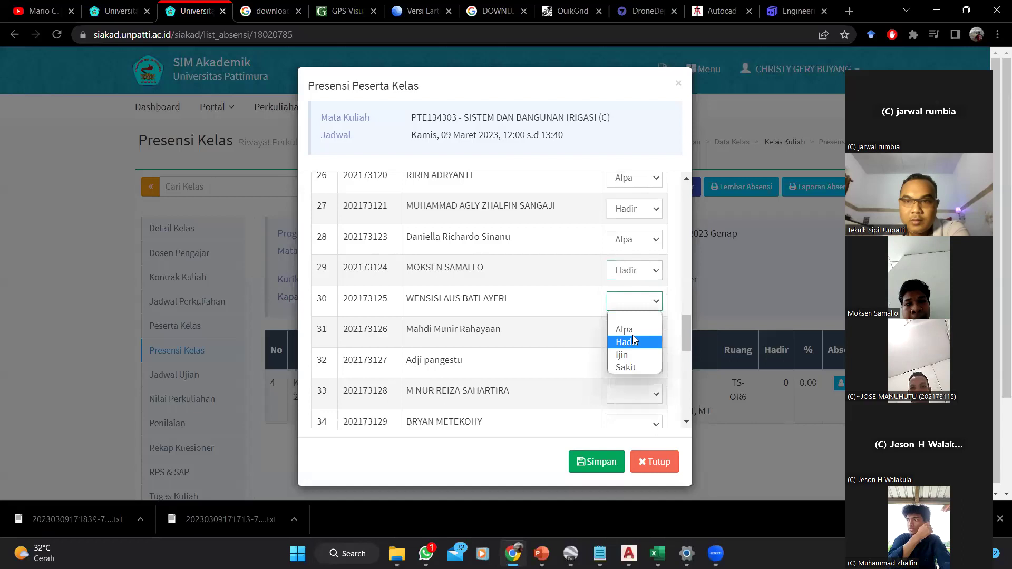
left_click(633, 341)
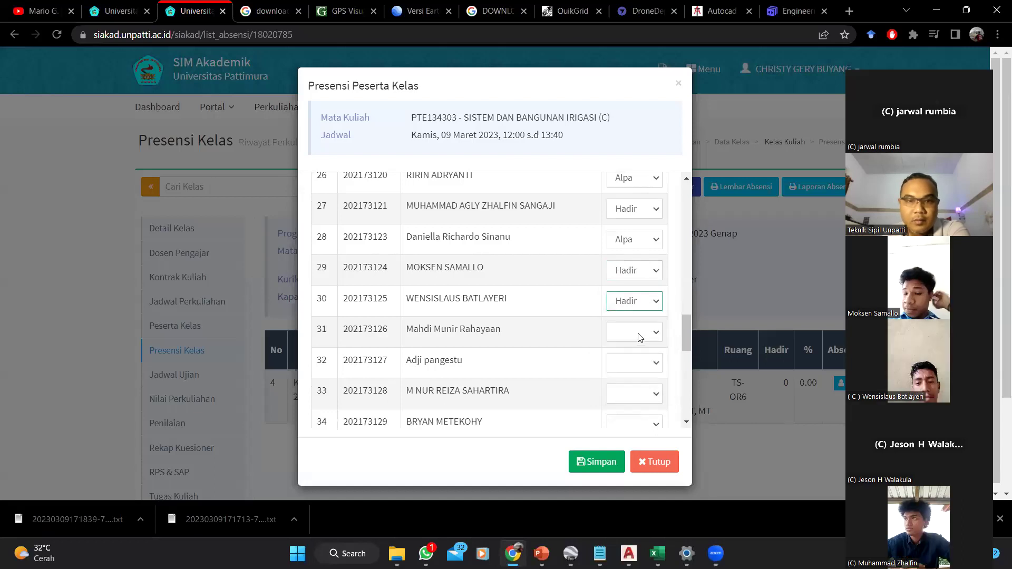
left_click(639, 338)
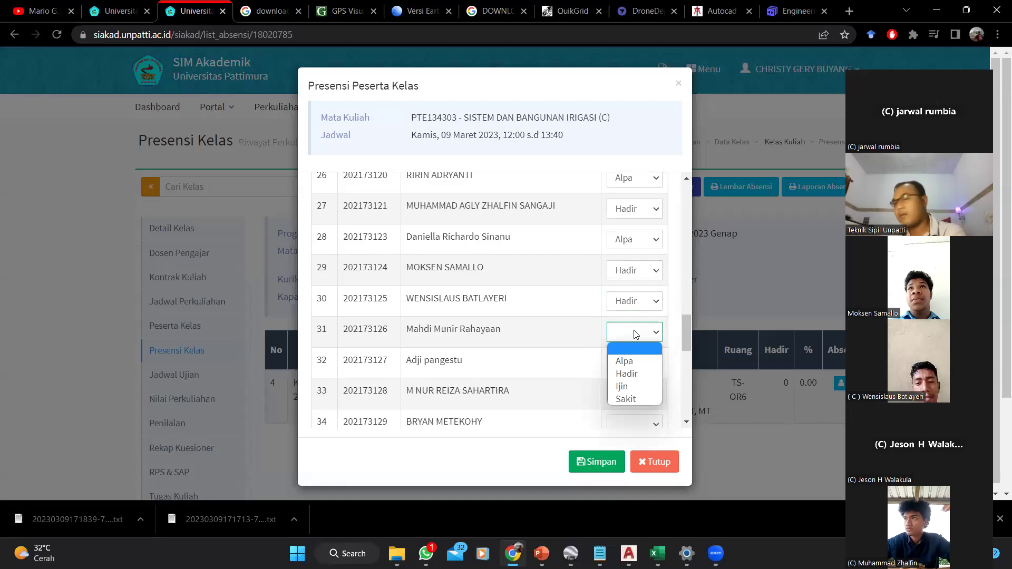
left_click(634, 363)
Mark the students in rows 32, 33 and 34 of the attendance list as Hadir
left_click(634, 364)
left_click(629, 400)
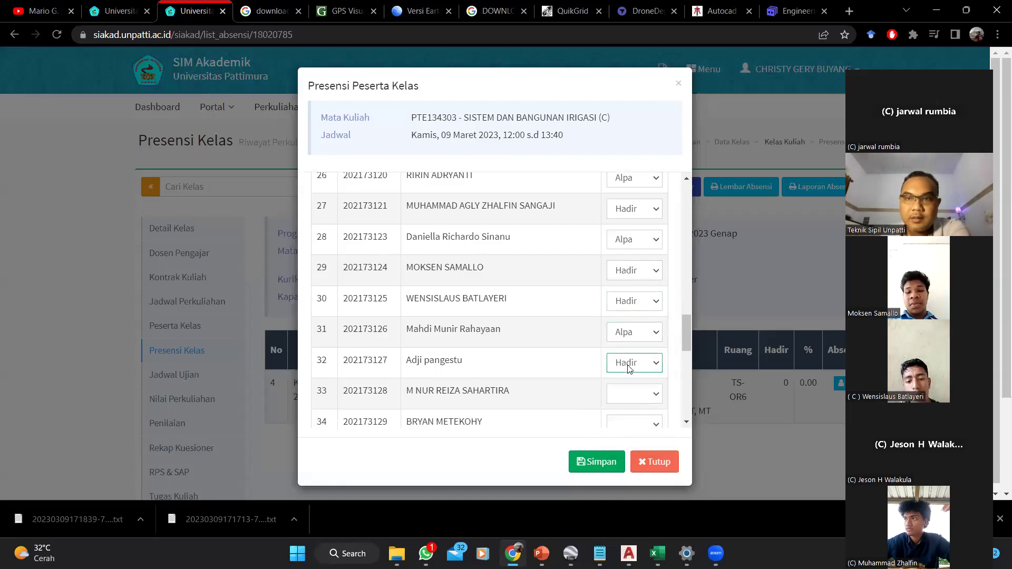
scroll(634, 349, "down", 1)
left_click(635, 330)
left_click(632, 363)
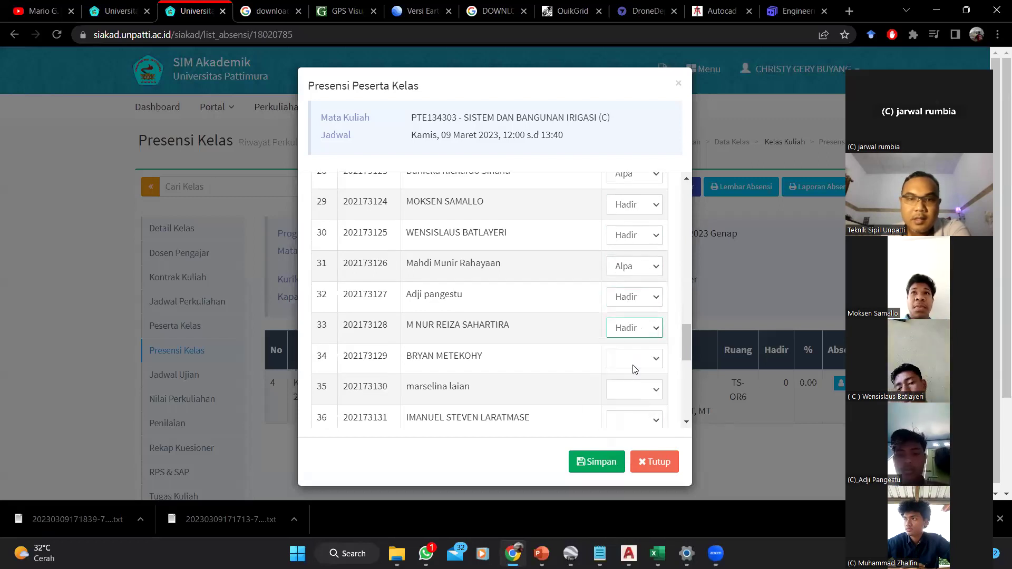
left_click(635, 360)
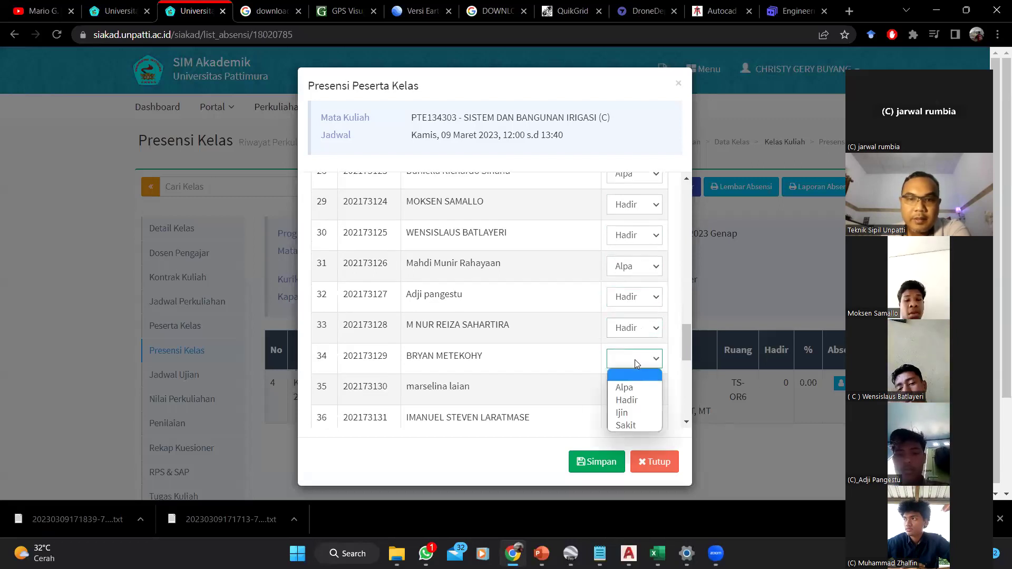
left_click(632, 400)
Mark the students in rows 35, 36 and 37 of the attendance list as Hadir
left_click(638, 396)
scroll(639, 369, "down", 1)
left_click(634, 324)
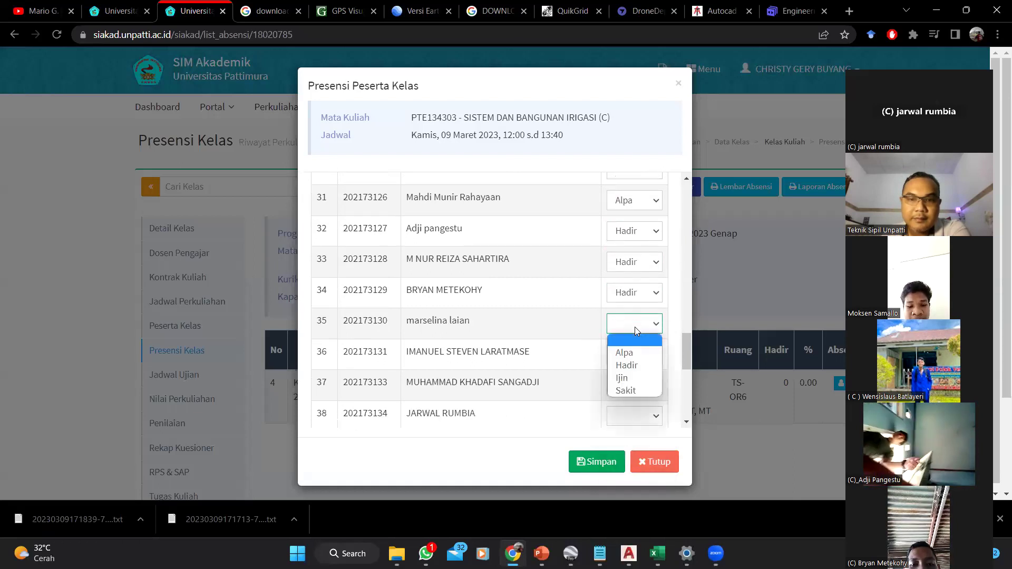
left_click(636, 365)
left_click(636, 357)
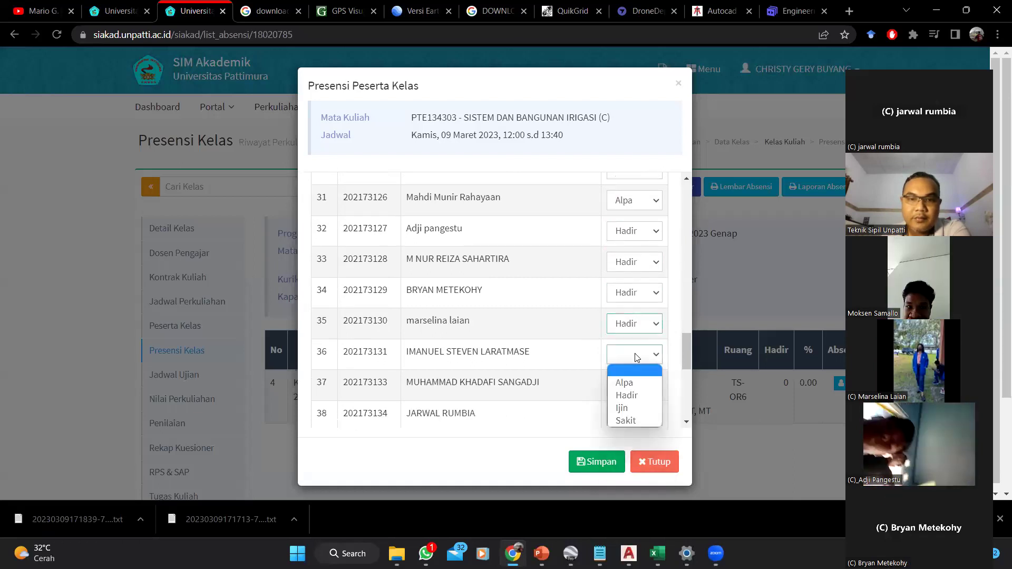
left_click(638, 391)
scroll(640, 395, "down", 2)
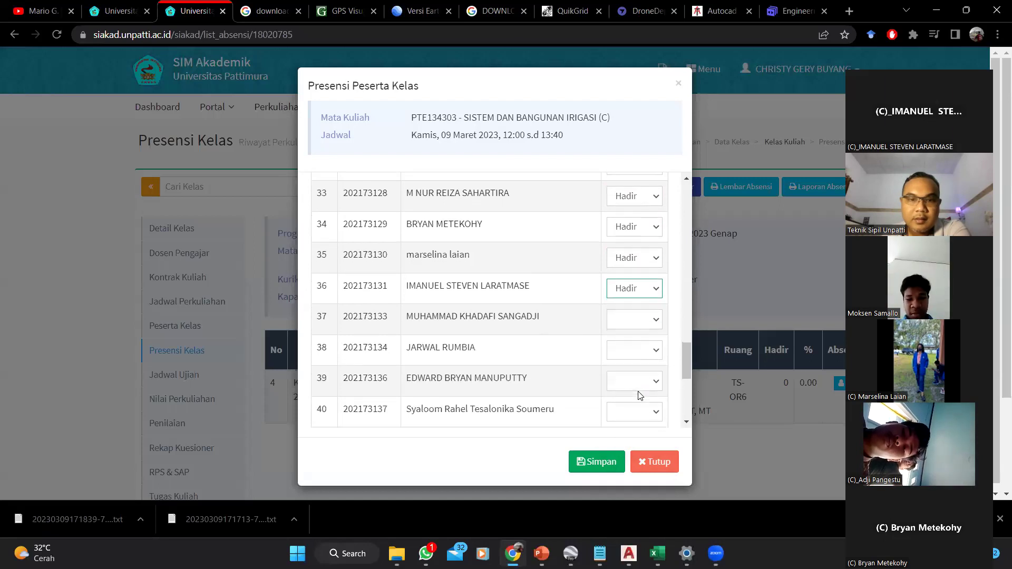
left_click(635, 322)
left_click(635, 357)
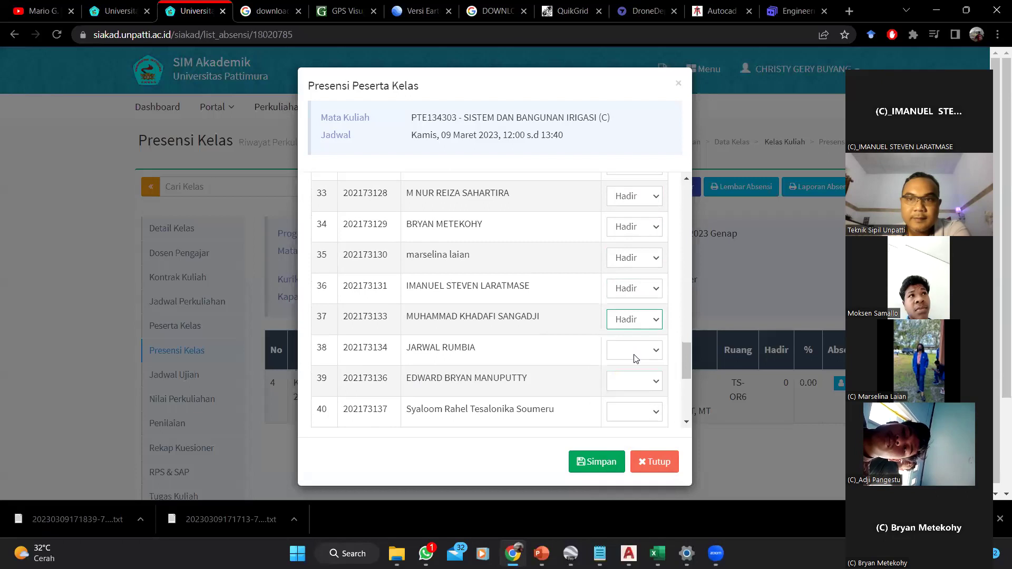
Mark the students in rows 38 and 39 of the attendance list as Hadir
left_click(638, 358)
left_click(636, 388)
left_click(640, 386)
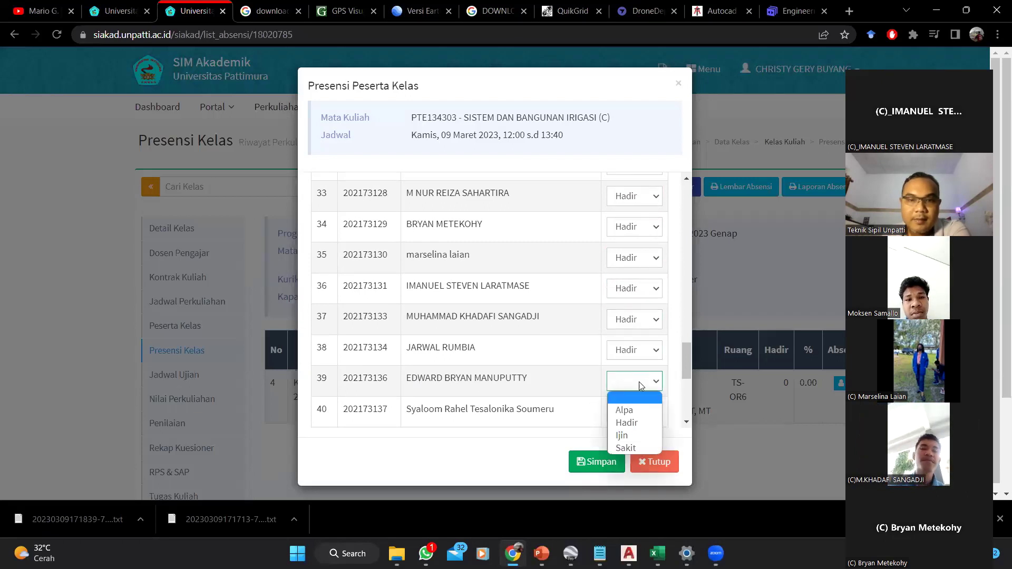
left_click(638, 418)
Mark the students in rows 40 and 41 of the attendance list as Hadir
scroll(635, 409, "down", 2)
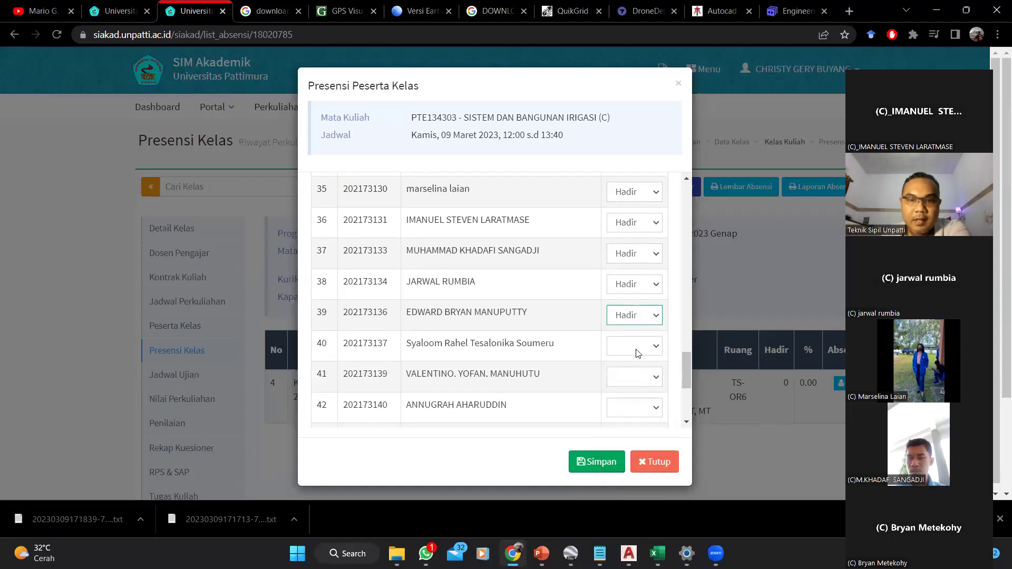
left_click(638, 352)
left_click(638, 381)
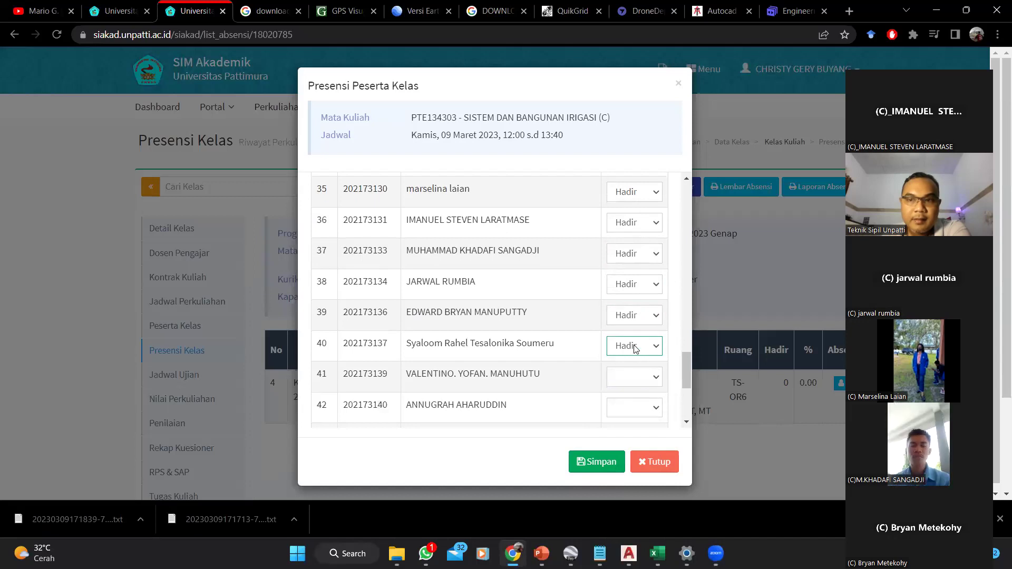
left_click(635, 378)
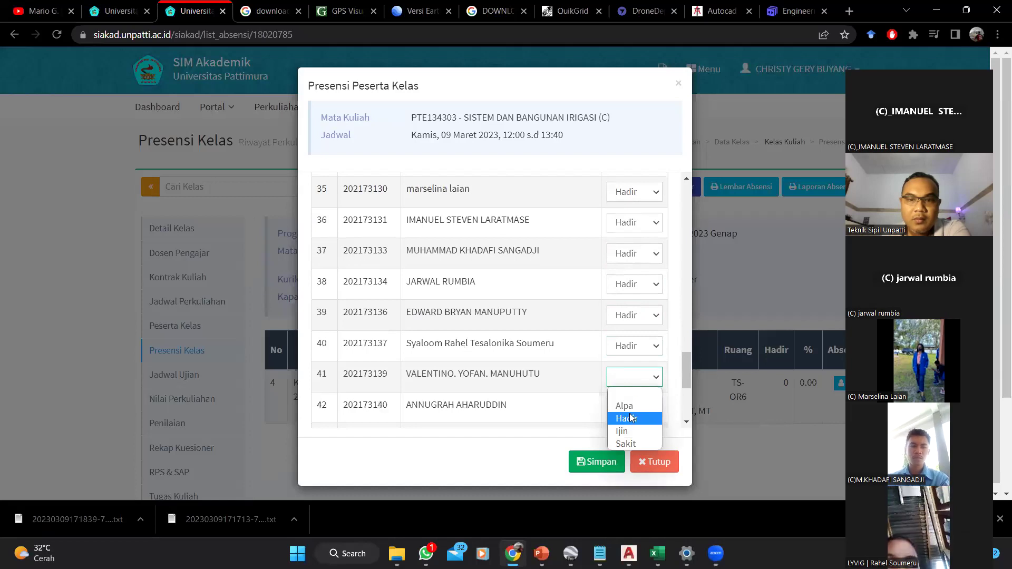
left_click(629, 418)
Change the student in row 41 to Alpa and mark the students in rows 42 and 43 as Alpa
scroll(628, 406, "down", 1)
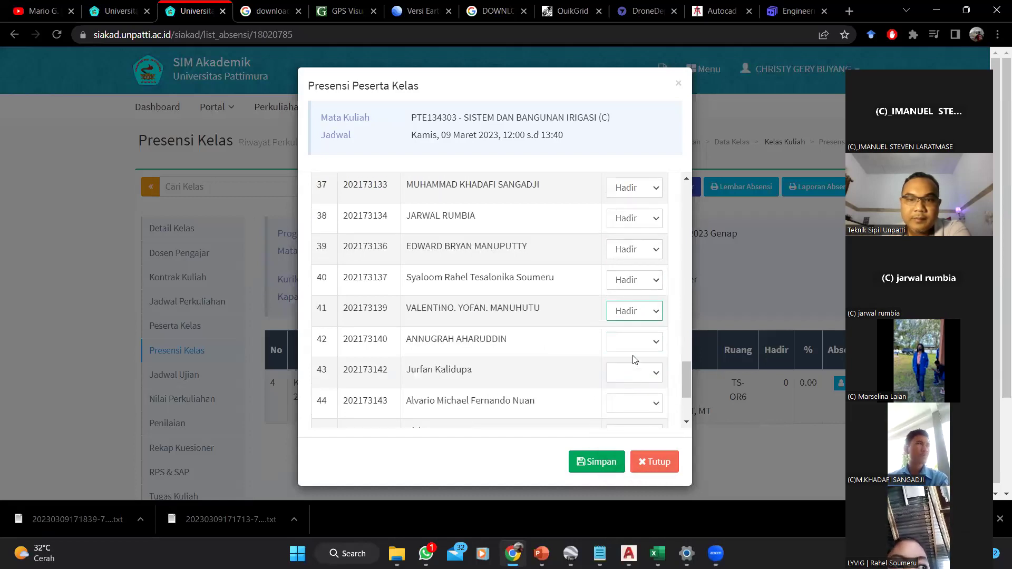
left_click(639, 323)
left_click(638, 339)
left_click(640, 343)
left_click(638, 371)
left_click(637, 375)
left_click(630, 402)
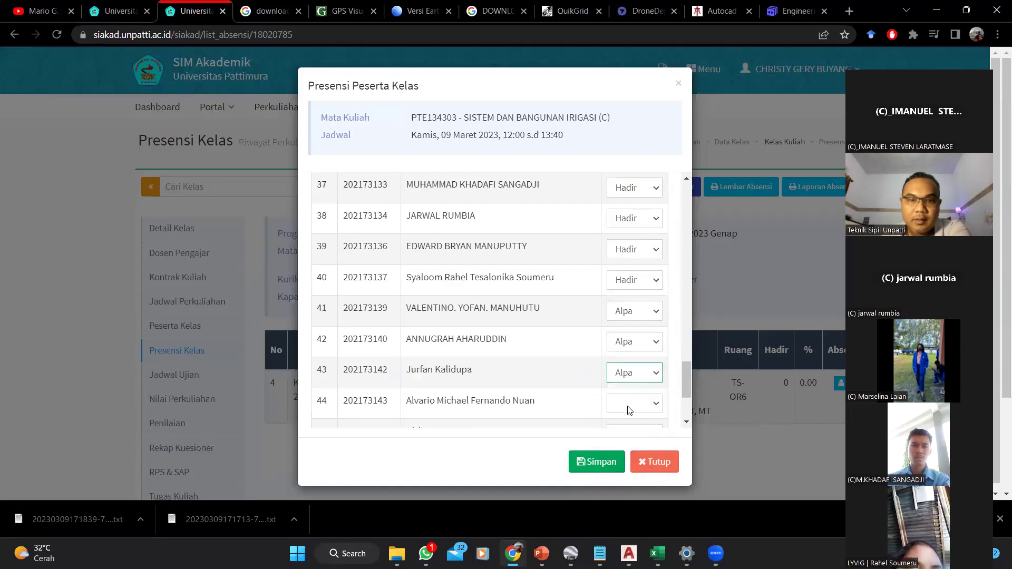
Correct the attendance status of the student in row 43 to Hadir
scroll(629, 410, "down", 1)
left_click(630, 338)
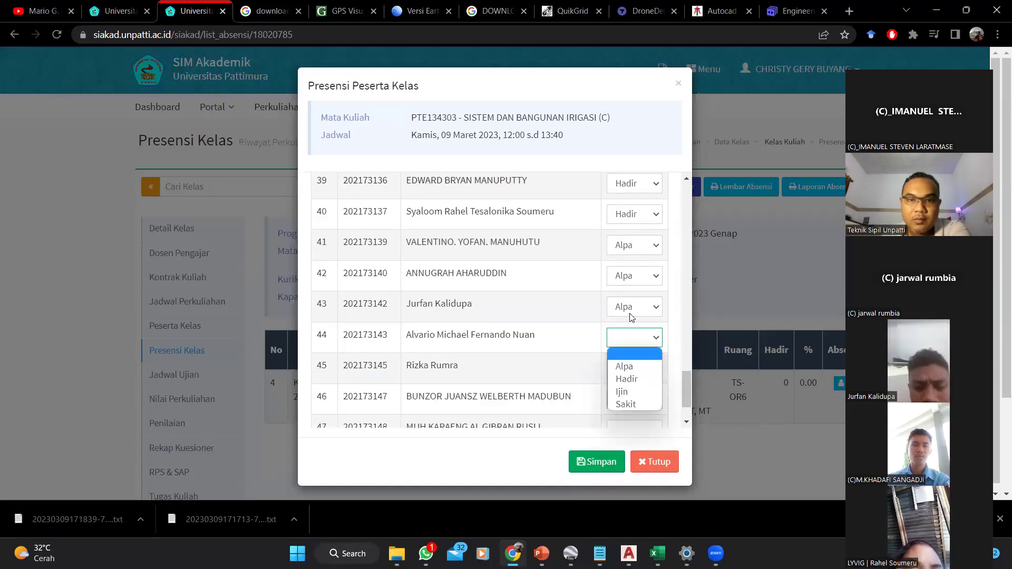
left_click(630, 316)
left_click(627, 347)
Mark the students in rows 44 and 45 of the attendance list as Alpa
left_click(628, 339)
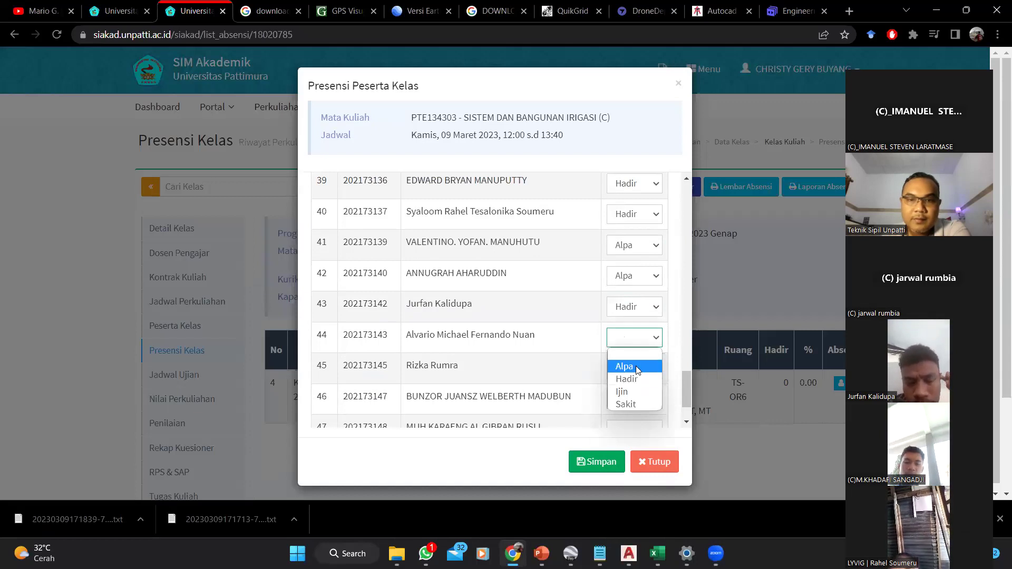
left_click(635, 366)
left_click(634, 368)
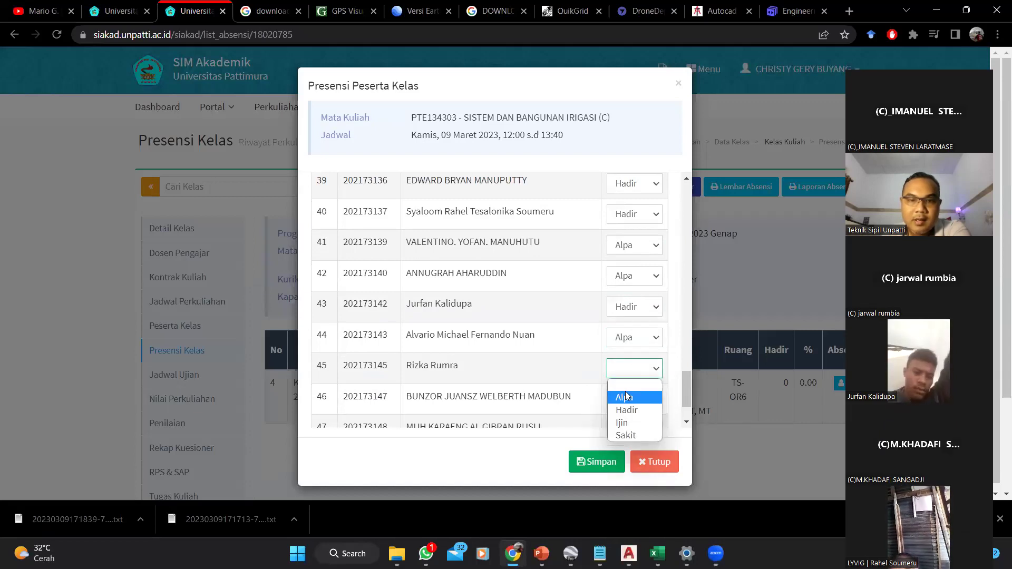
left_click(624, 397)
Mark the students in rows 46 and 47 of the attendance list as Alpa
scroll(624, 370, "down", 2)
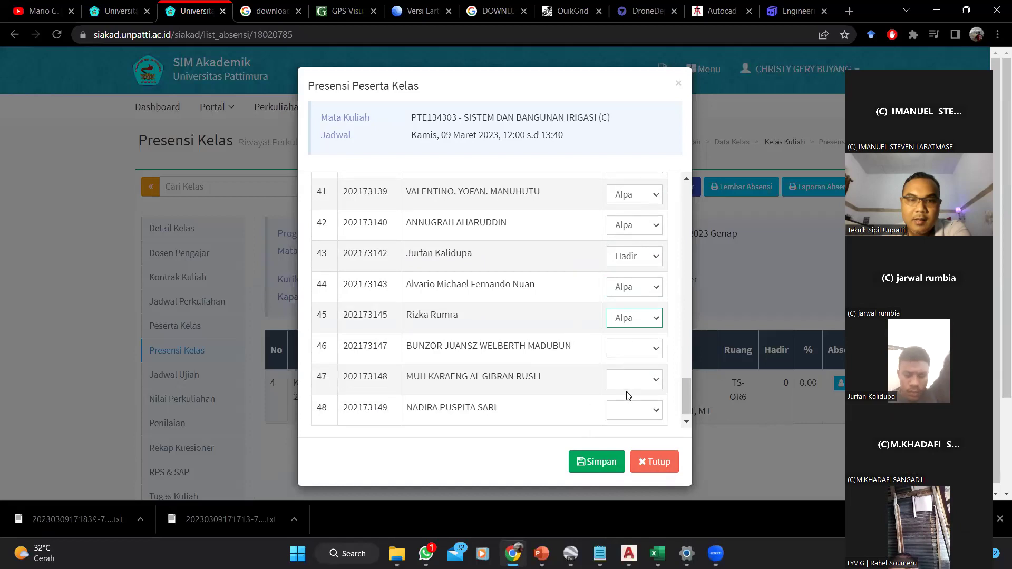
left_click(628, 344)
left_click(625, 358)
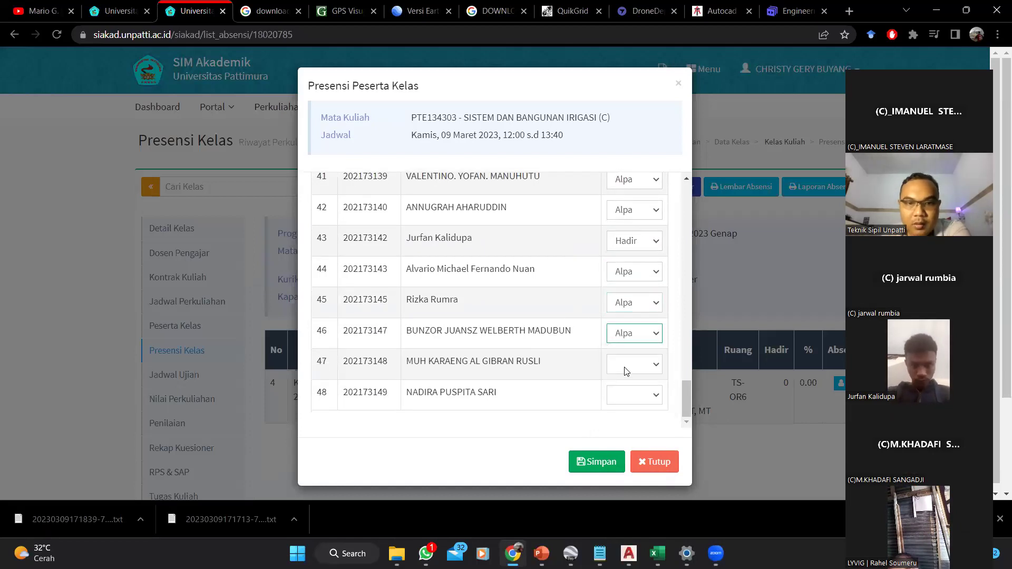
left_click(626, 371)
left_click(631, 389)
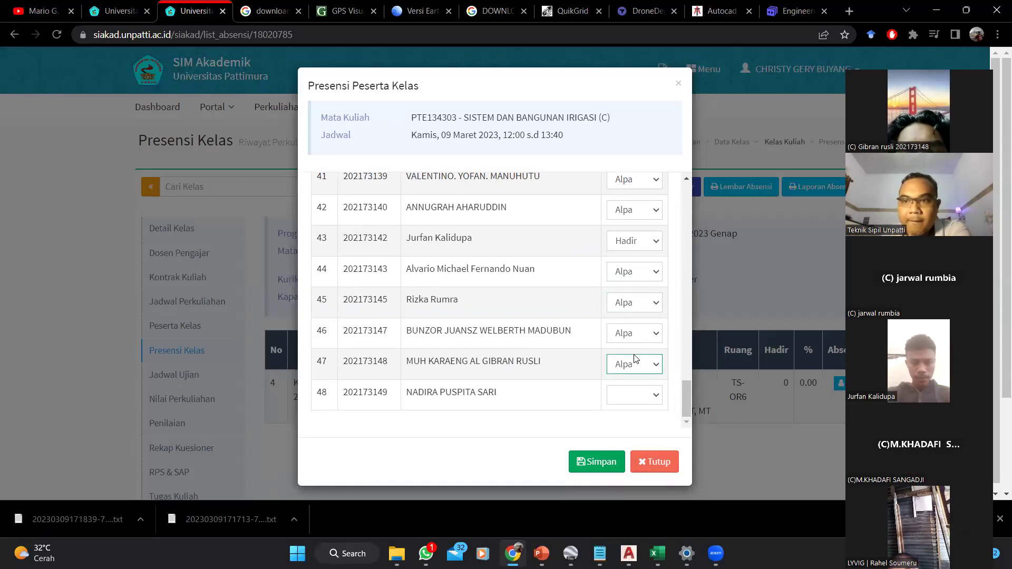
Set the attendance status of the students in rows 47, 48 and 45 to Hadir
left_click(627, 366)
left_click(632, 404)
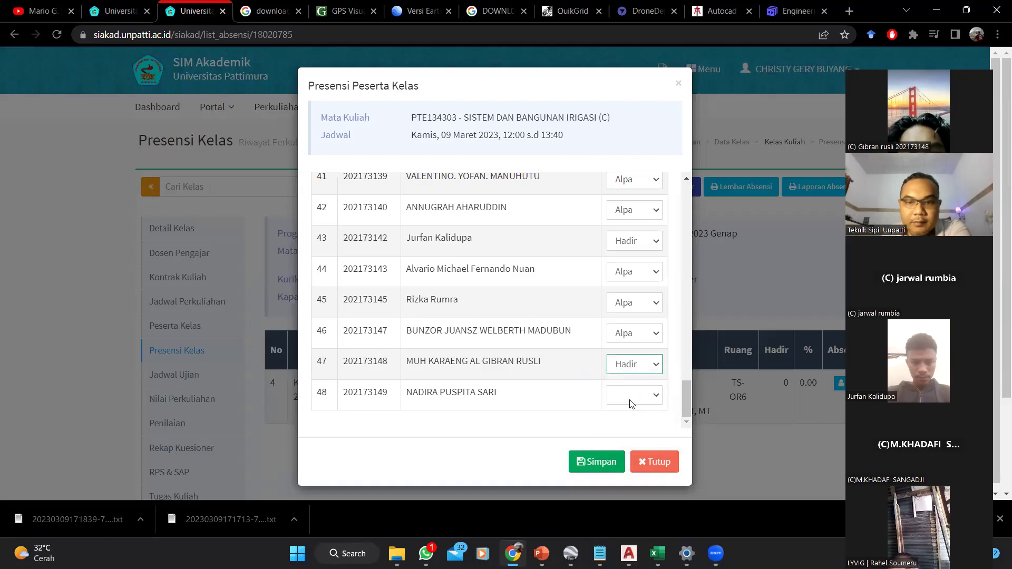
left_click(631, 404)
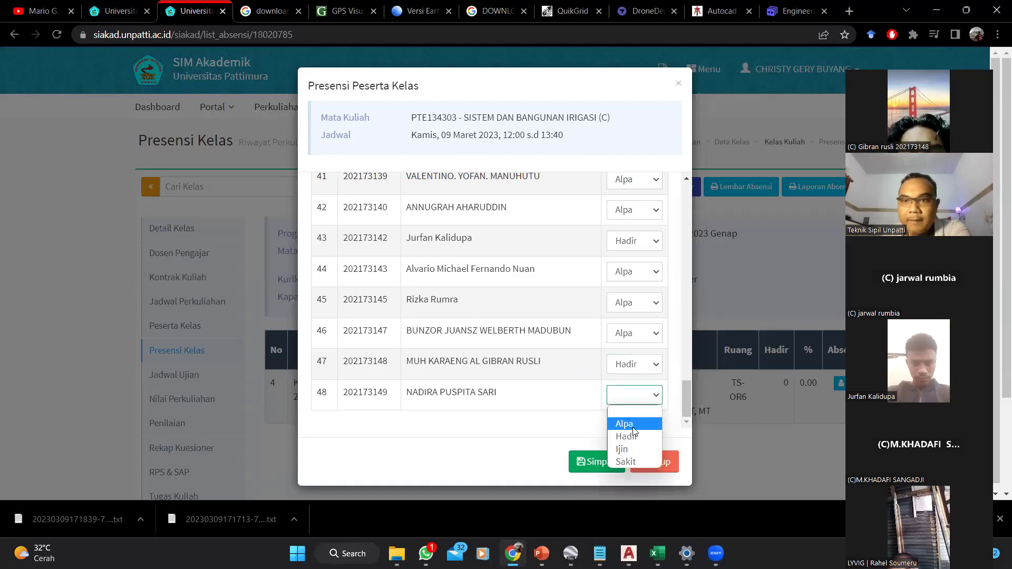
left_click(630, 437)
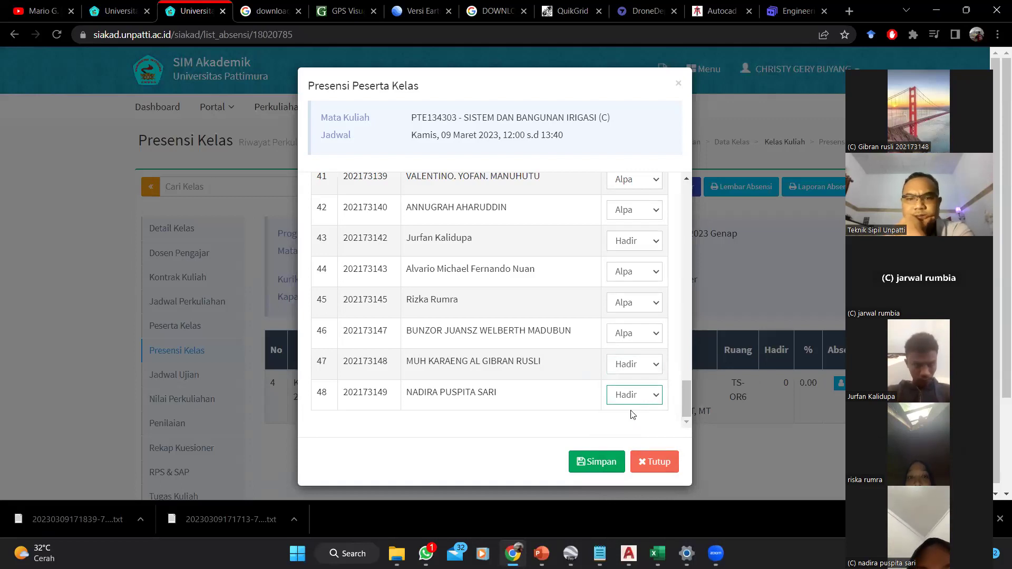
left_click(625, 305)
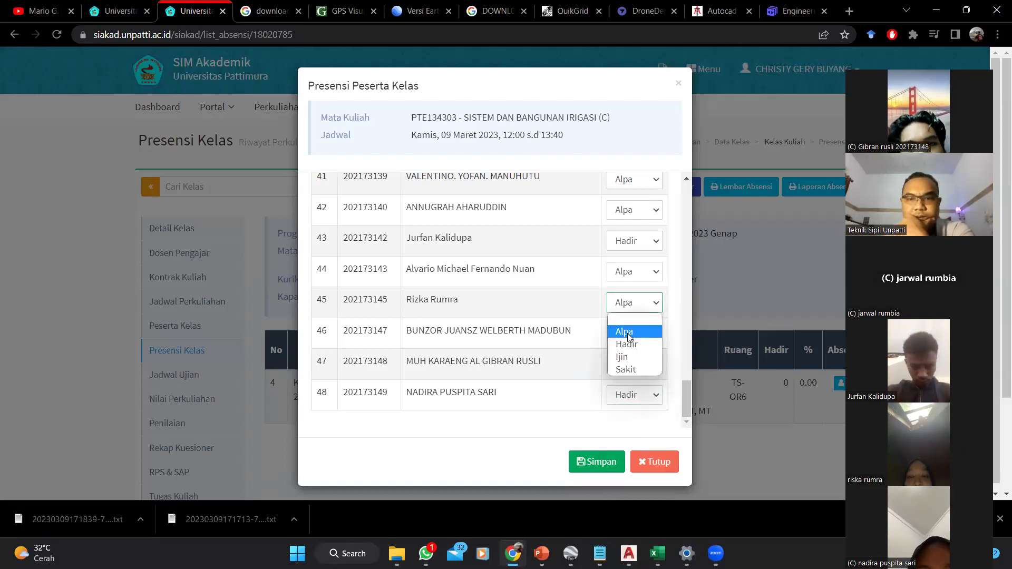
left_click(627, 344)
Review the attendance list from its first row and change the student in row 31 to Hadir
scroll(598, 316, "up", 1)
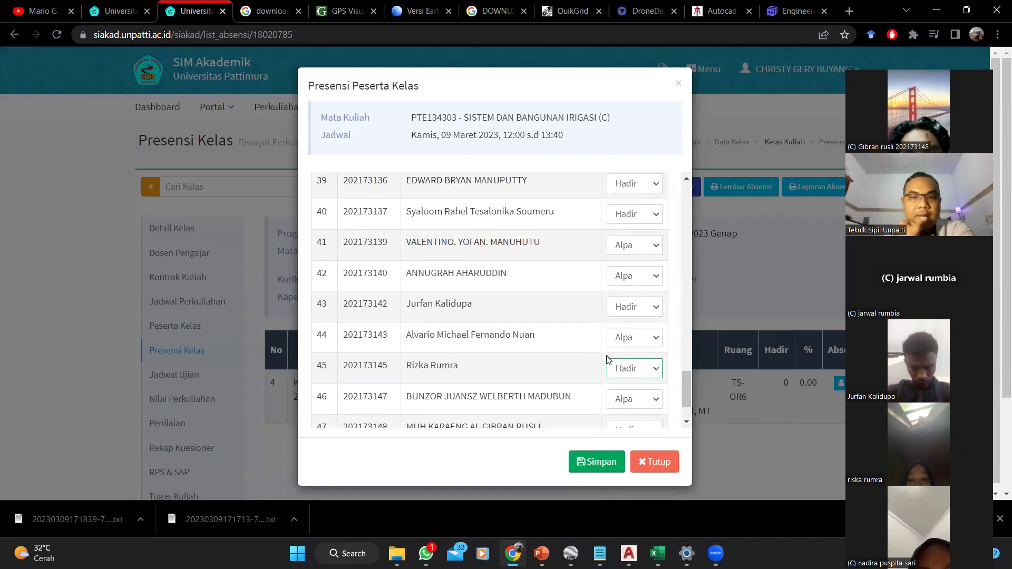
scroll(609, 360, "up", 20)
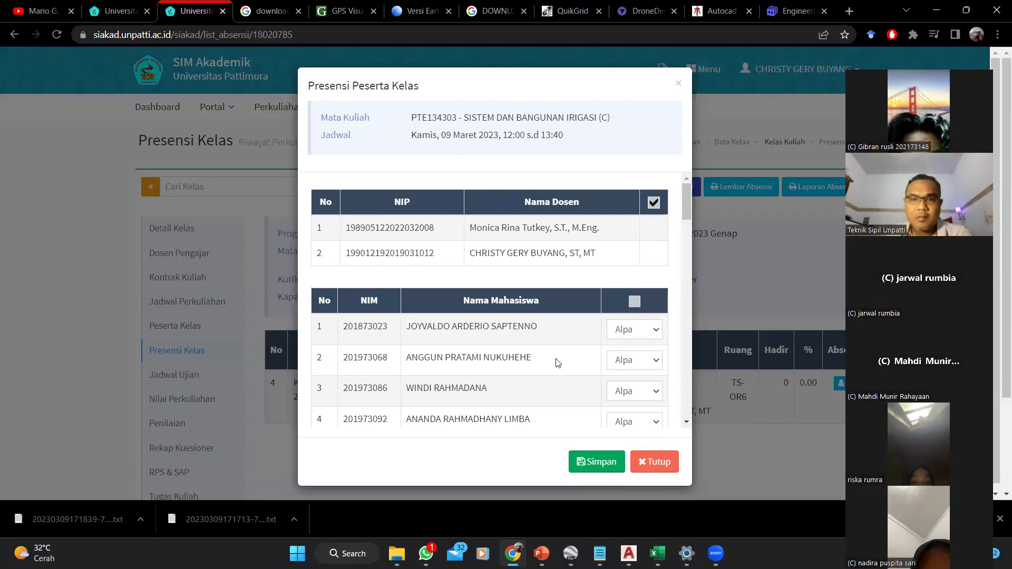
scroll(558, 363, "down", 3)
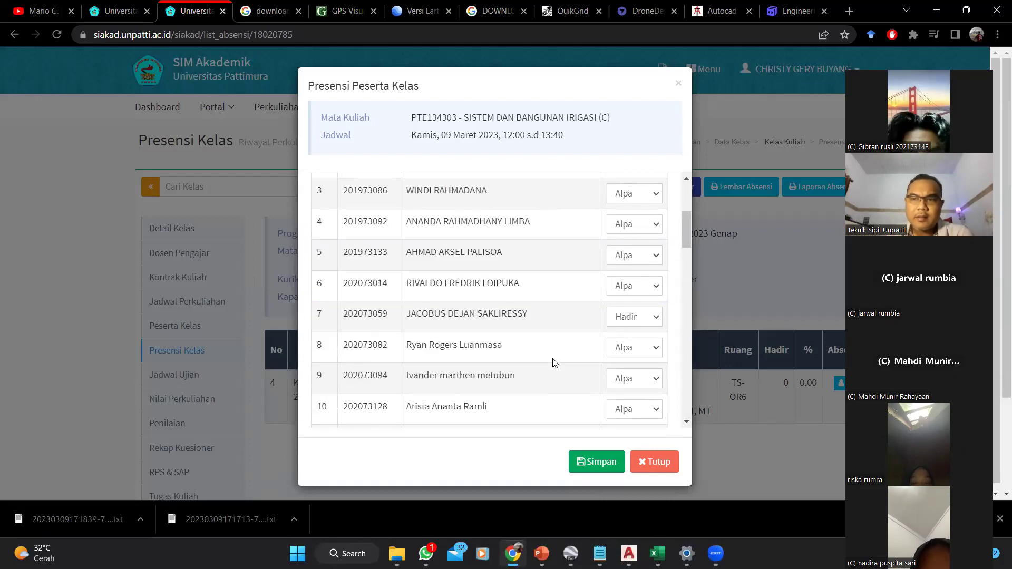
scroll(554, 363, "down", 2)
scroll(555, 363, "down", 1)
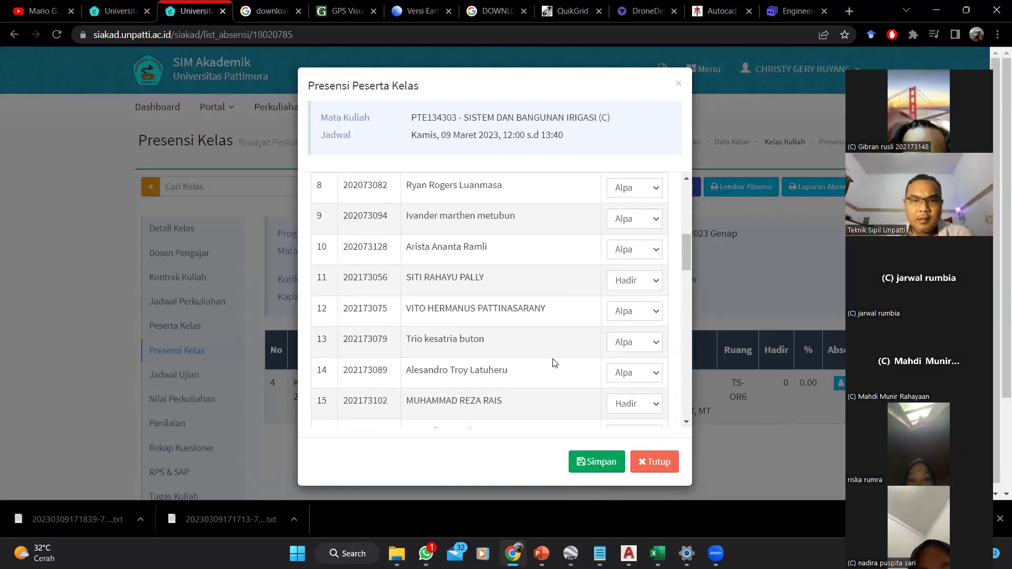
scroll(555, 363, "up", 1)
scroll(554, 363, "down", 1)
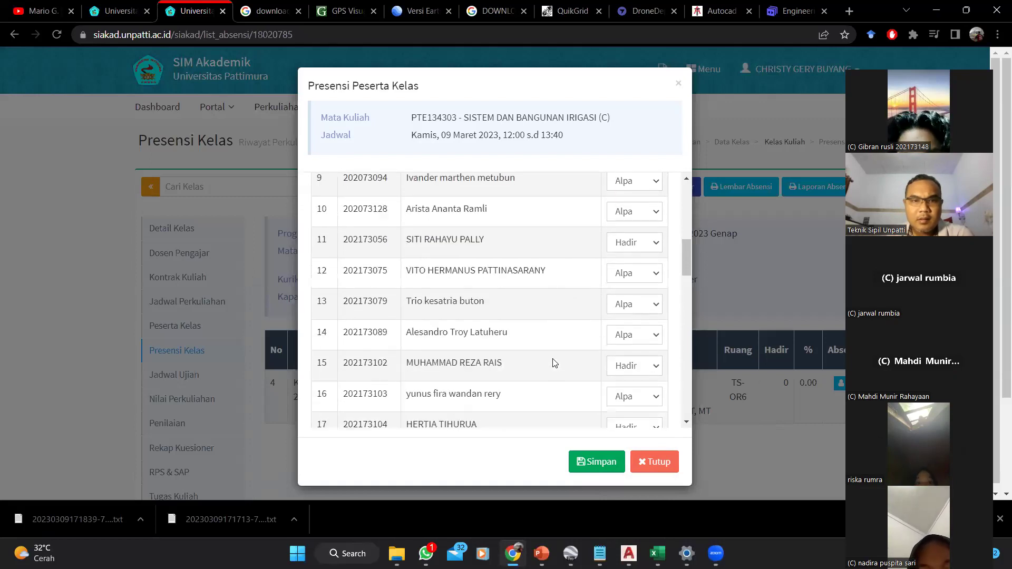
scroll(555, 362, "down", 8)
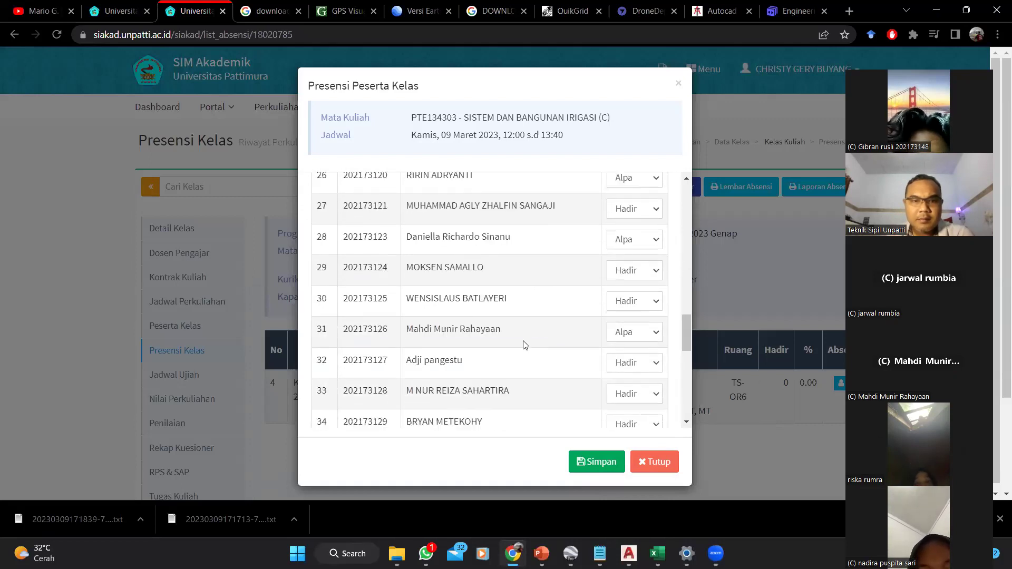
left_click(655, 336)
left_click(635, 372)
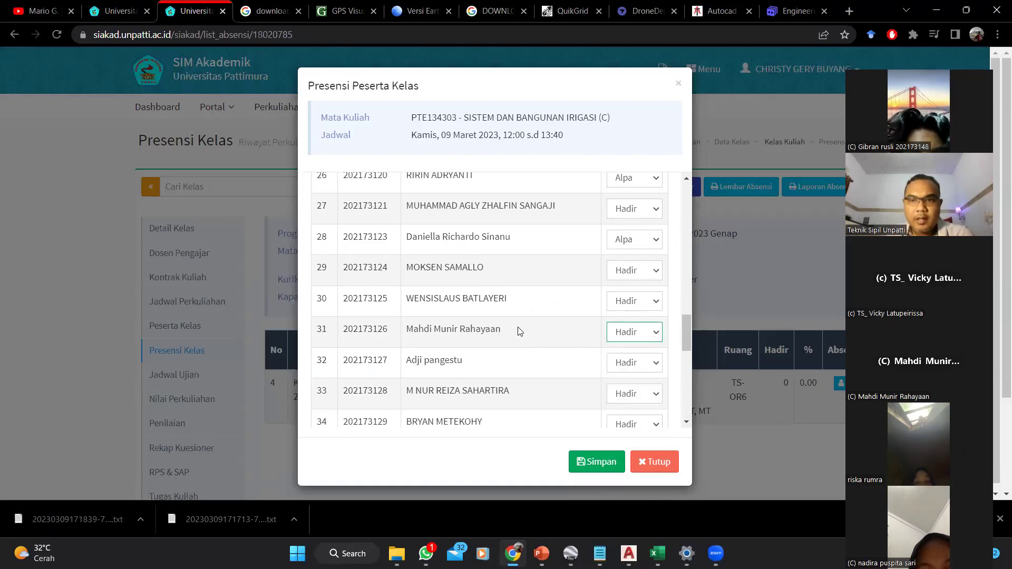
Change the attendance status of the student in row 24 to Hadir
scroll(524, 345, "down", 9)
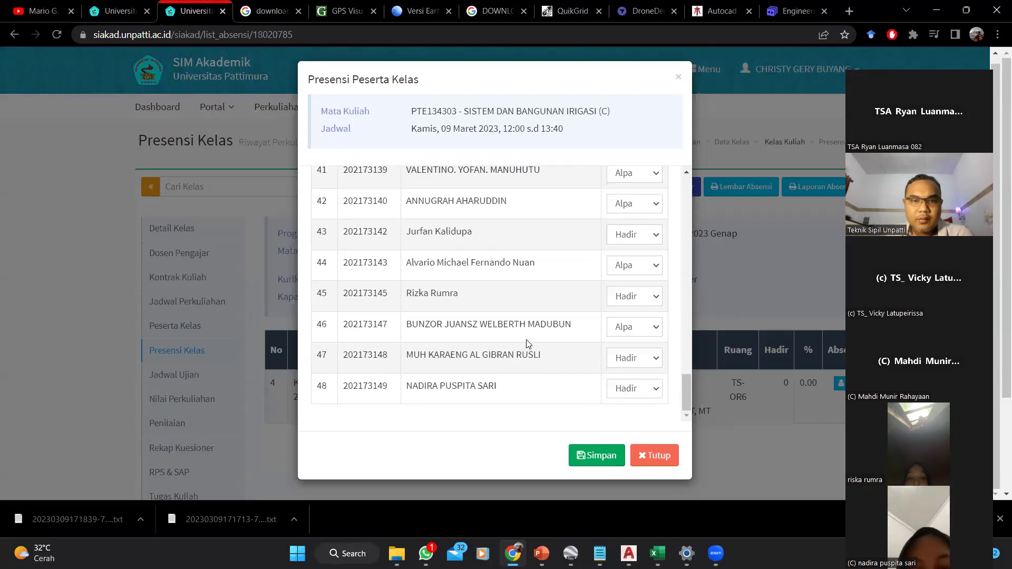
scroll(527, 338, "up", 7)
scroll(507, 315, "up", 5)
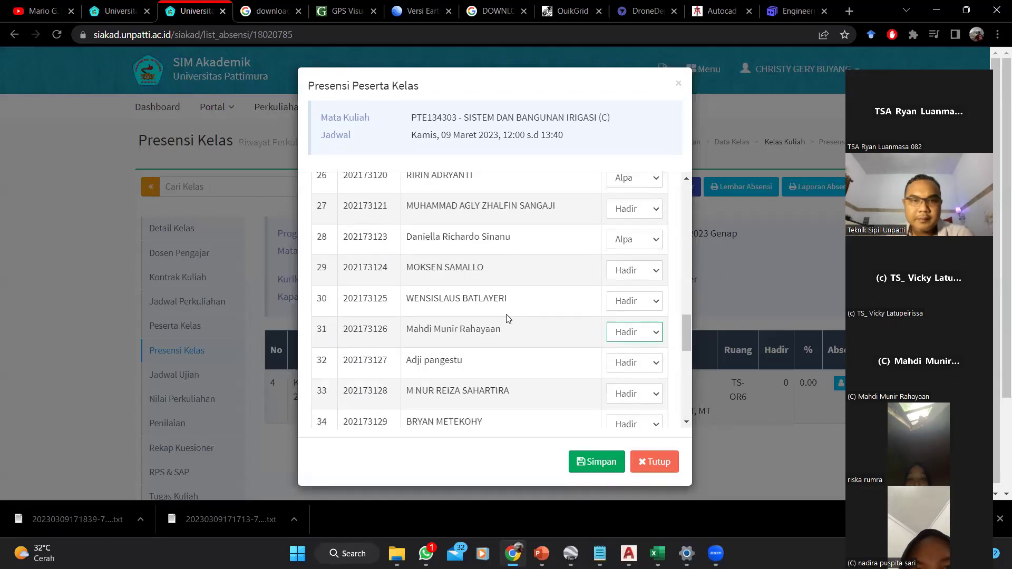
left_click(621, 314)
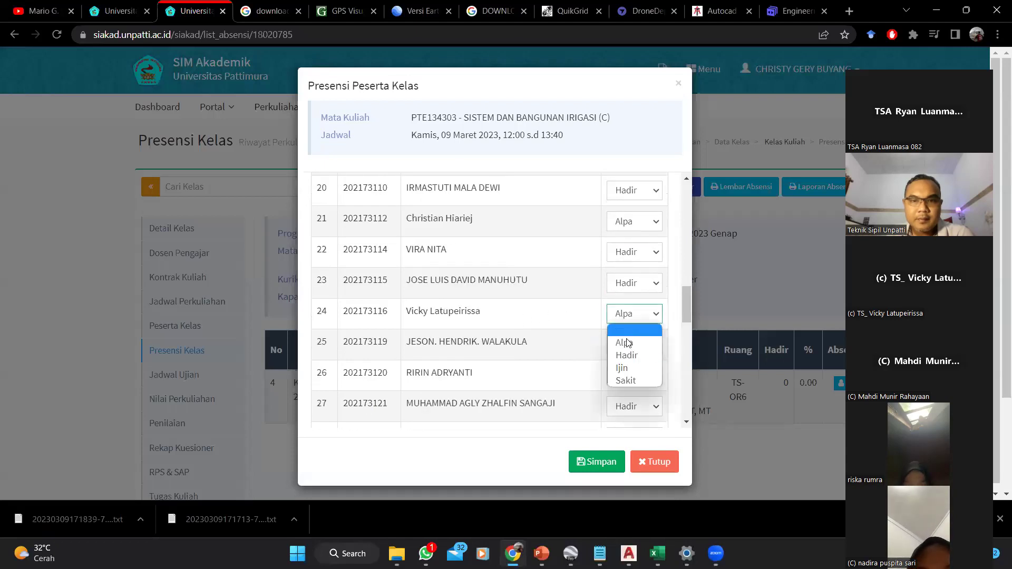
left_click(627, 350)
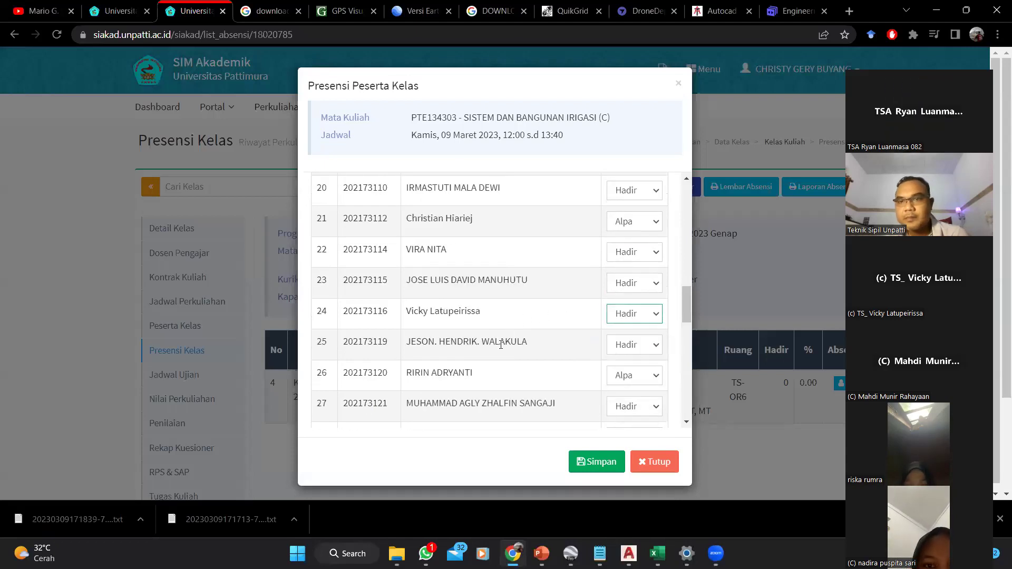
Check the recorded attendance statuses throughout the student list against the participants in the meeting
scroll(490, 339, "up", 3)
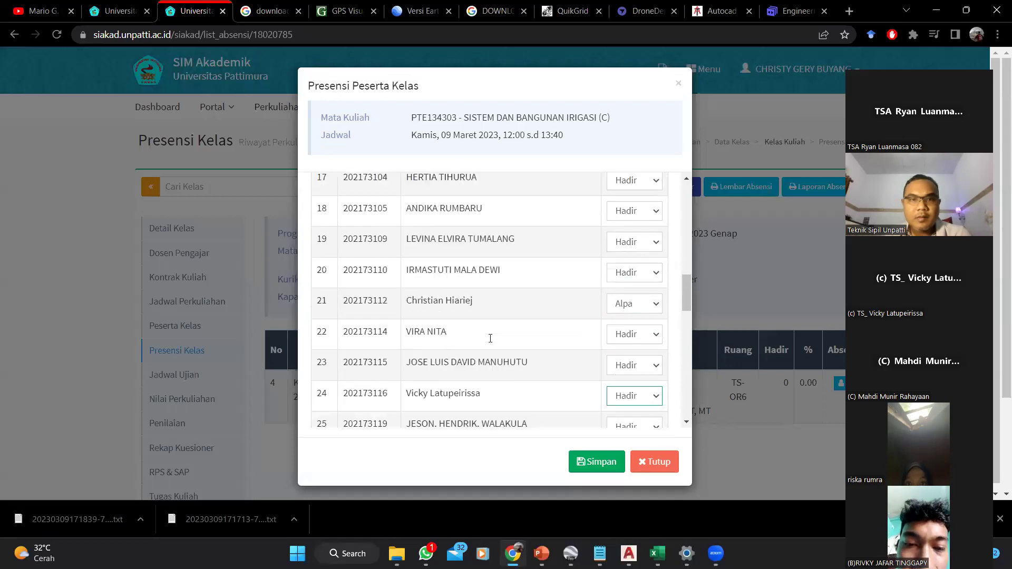
scroll(492, 342, "down", 6)
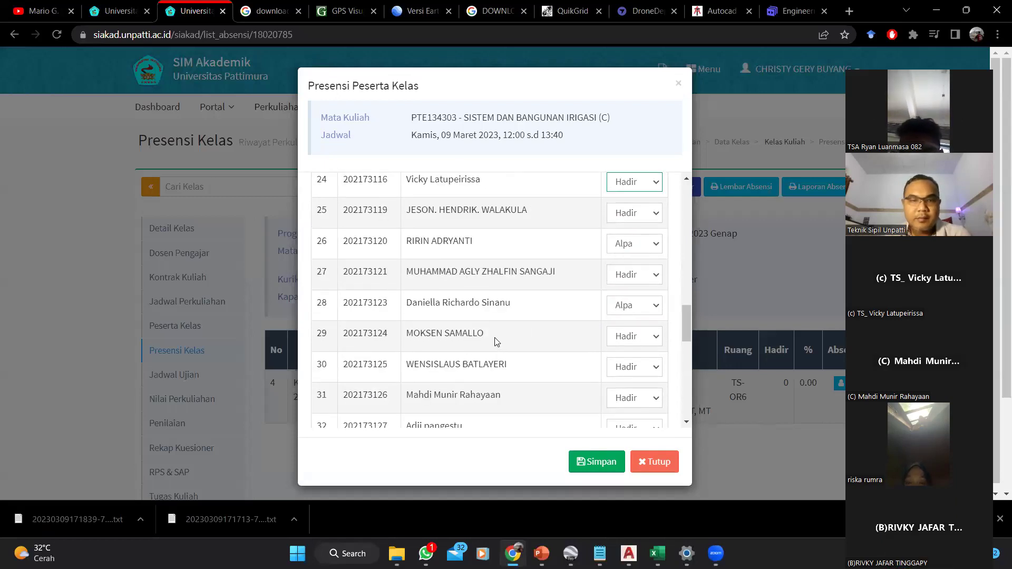
scroll(493, 340, "up", 14)
scroll(495, 341, "up", 5)
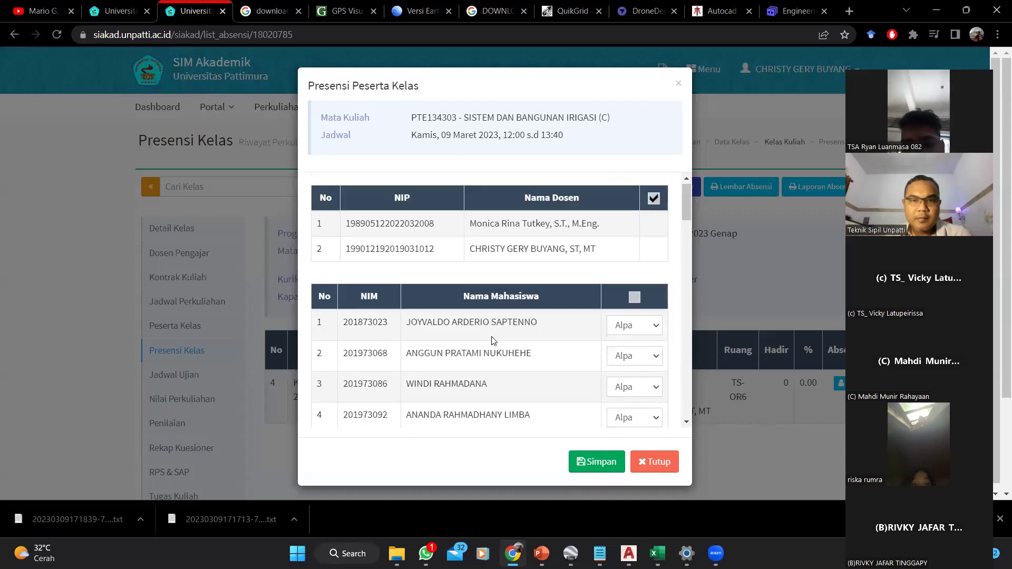
scroll(496, 340, "down", 16)
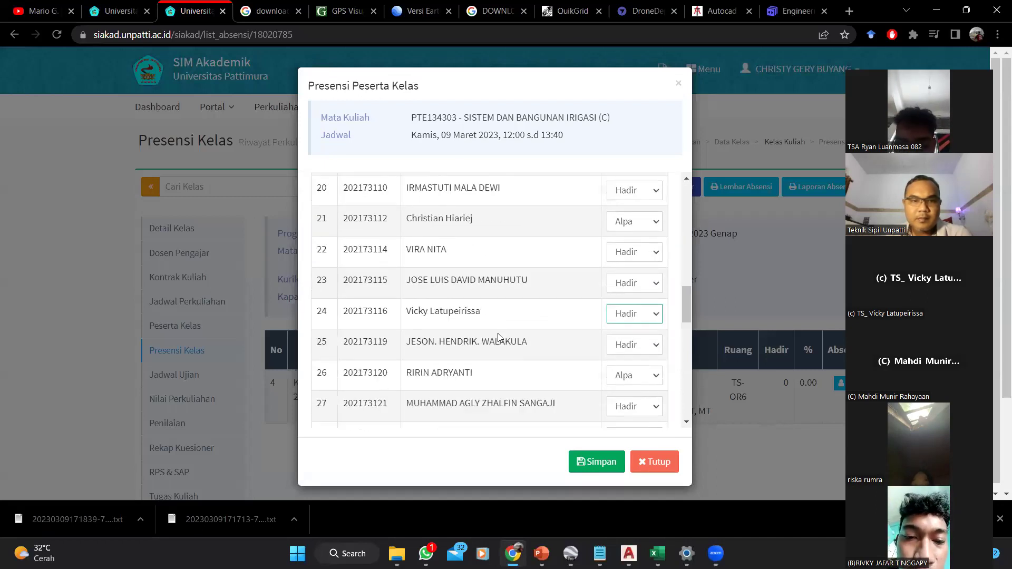
scroll(498, 337, "down", 6)
scroll(500, 338, "up", 10)
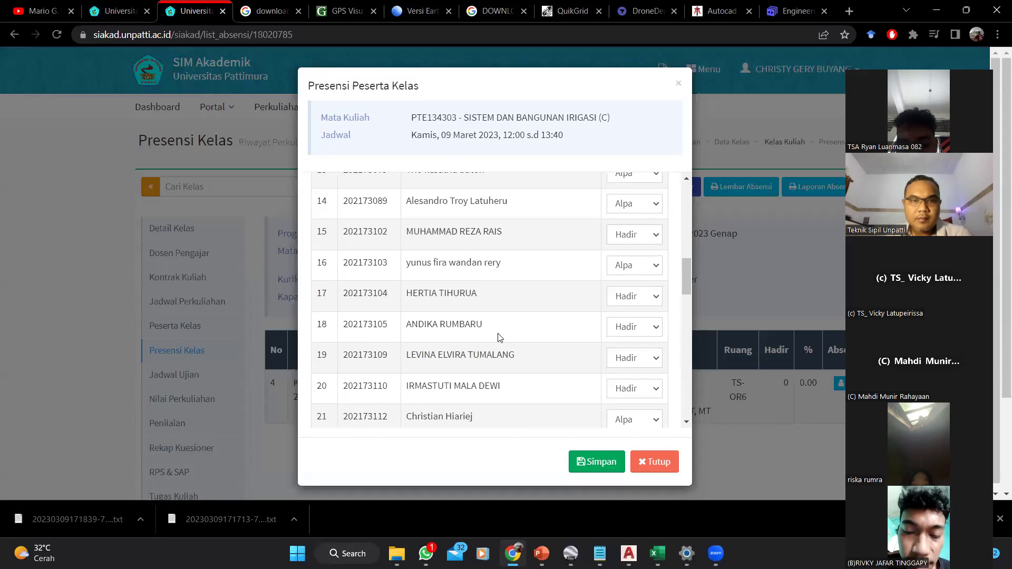
scroll(500, 337, "up", 3)
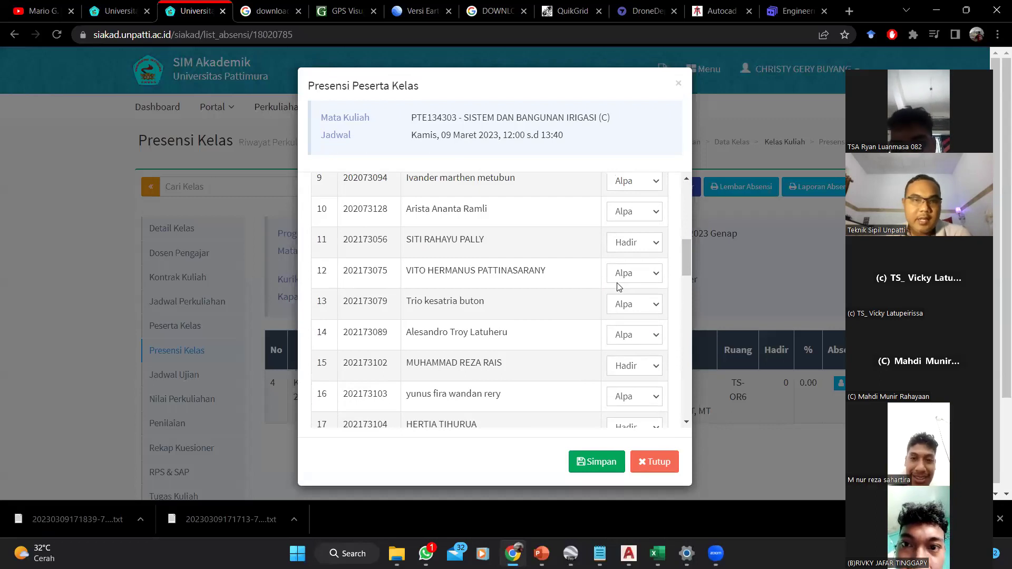
scroll(524, 312, "up", 2)
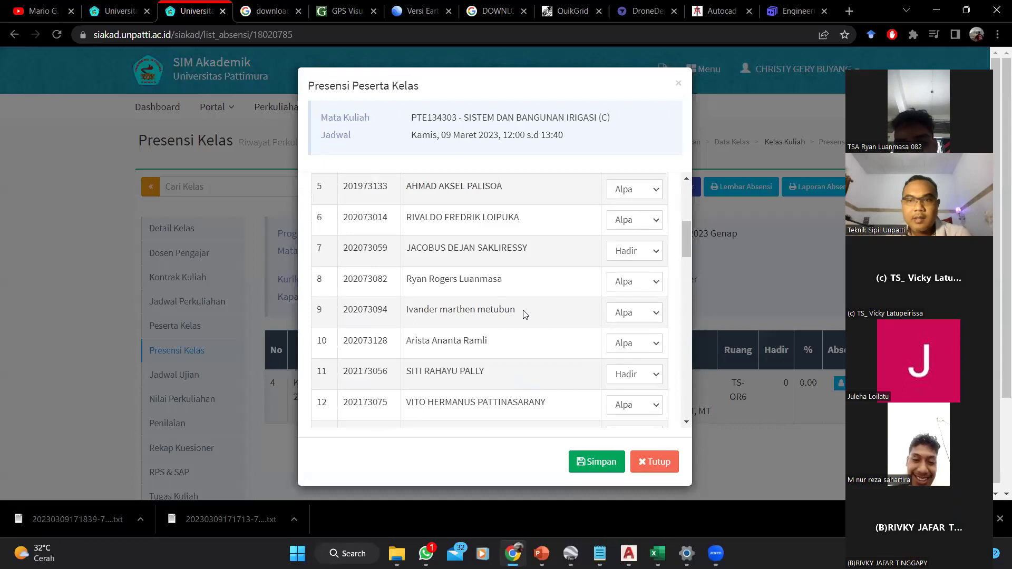
scroll(524, 315, "up", 4)
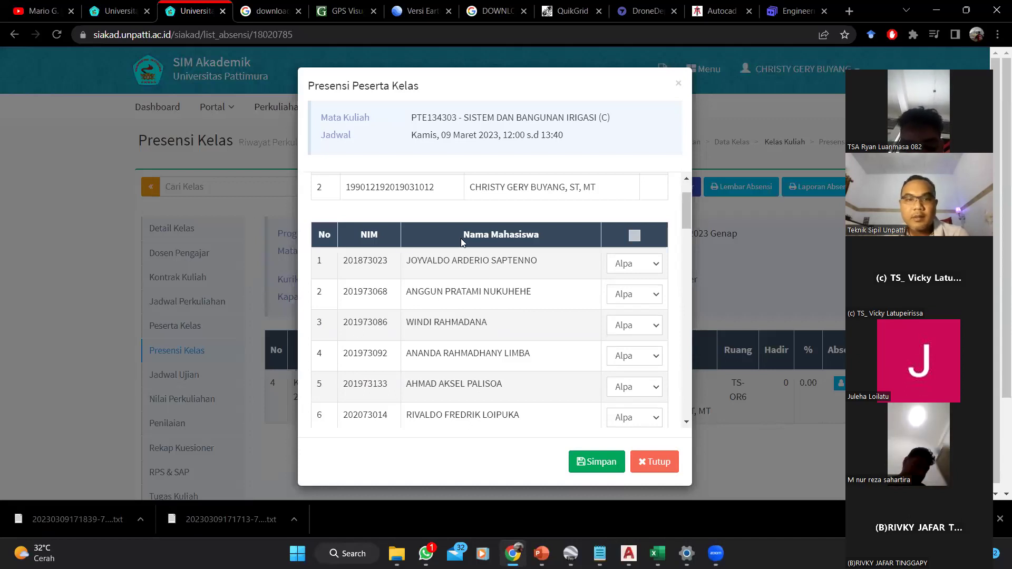
Set the attendance status of the student in row 8 to Hadir and save the class attendance
scroll(477, 323, "down", 1)
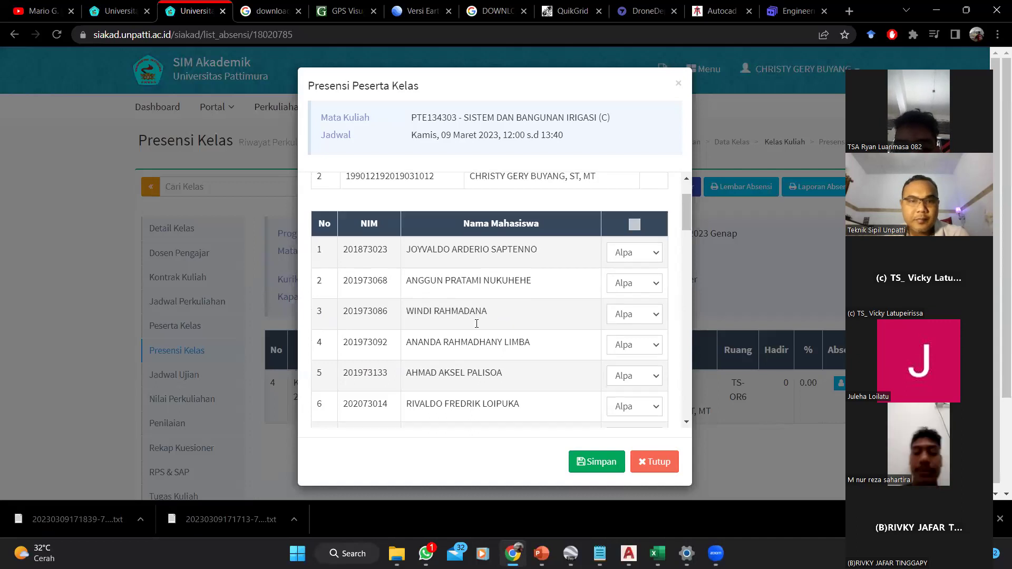
scroll(477, 323, "down", 5)
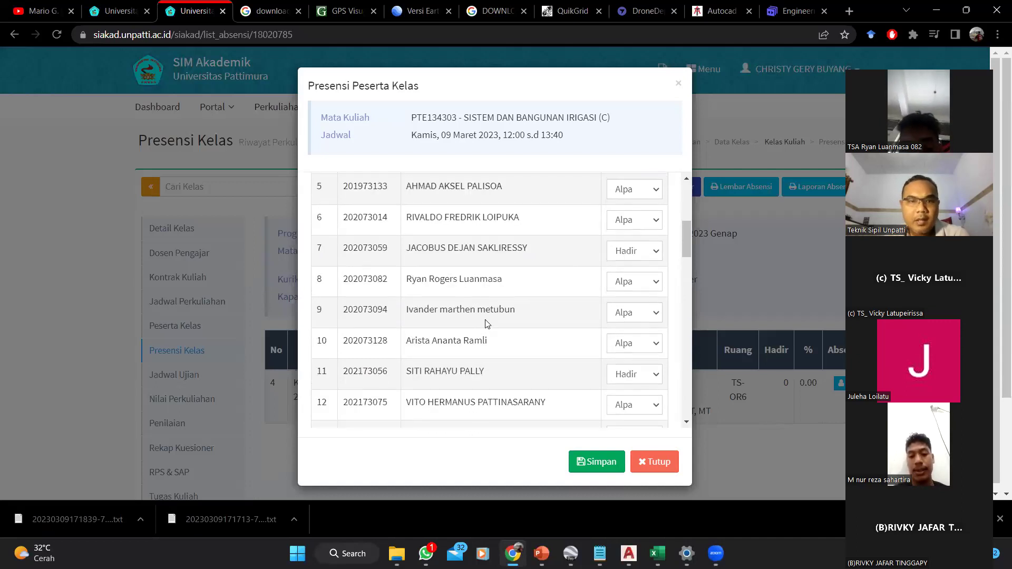
left_click(634, 281)
left_click(627, 321)
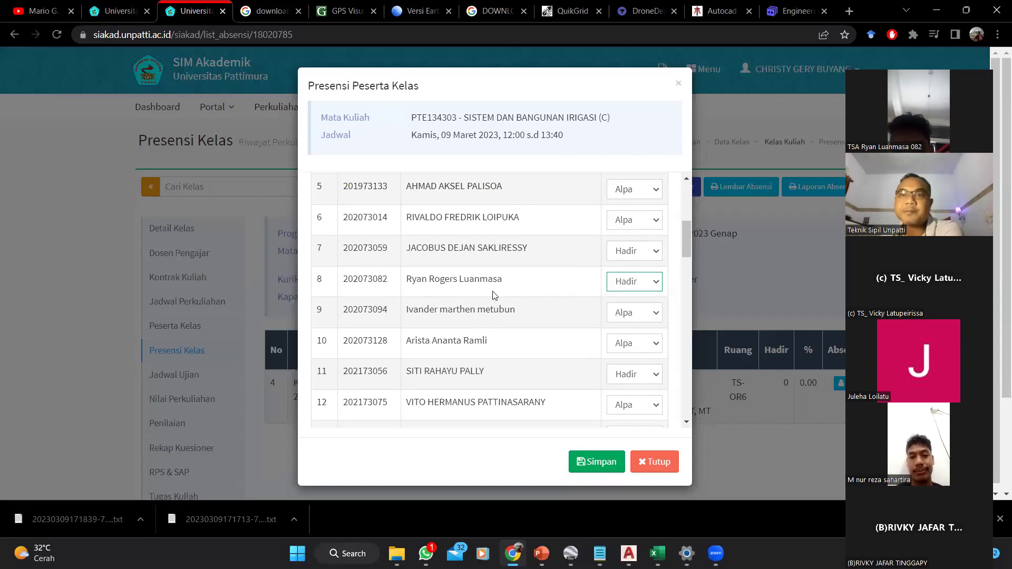
left_click(595, 464)
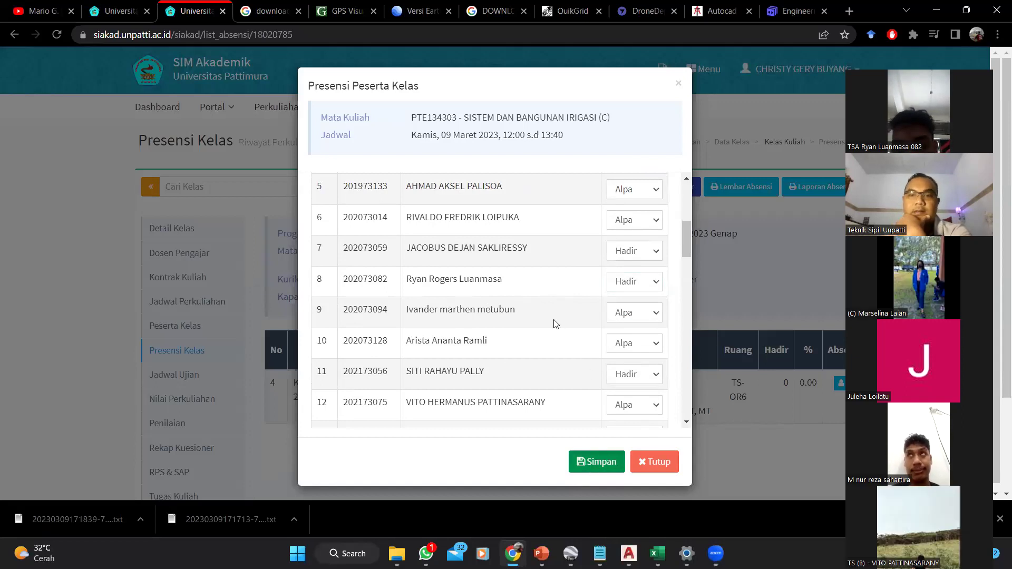
left_click(594, 461)
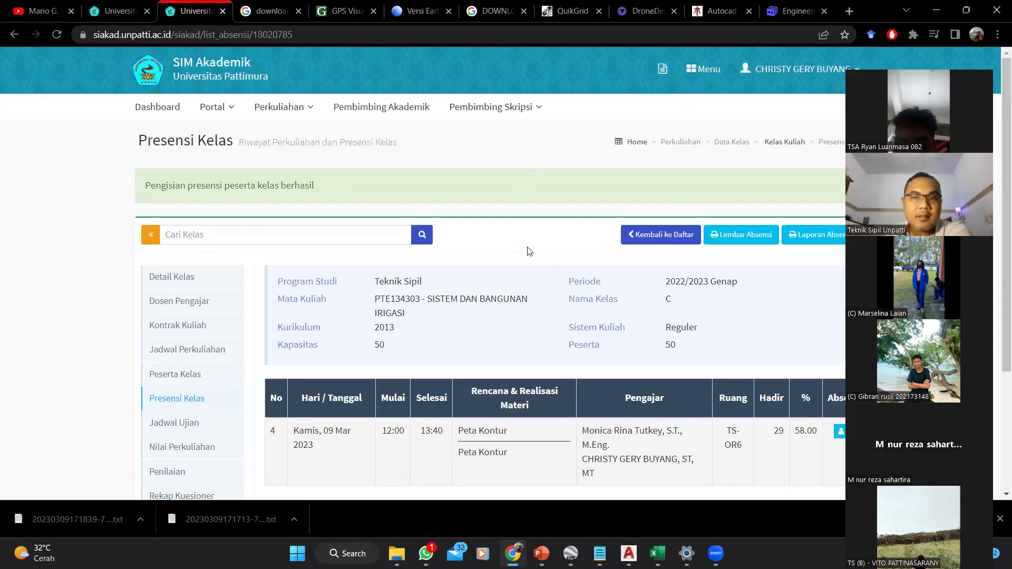
Reopen the participant attendance list for the 09 Maret 2023 session
scroll(684, 323, "down", 3)
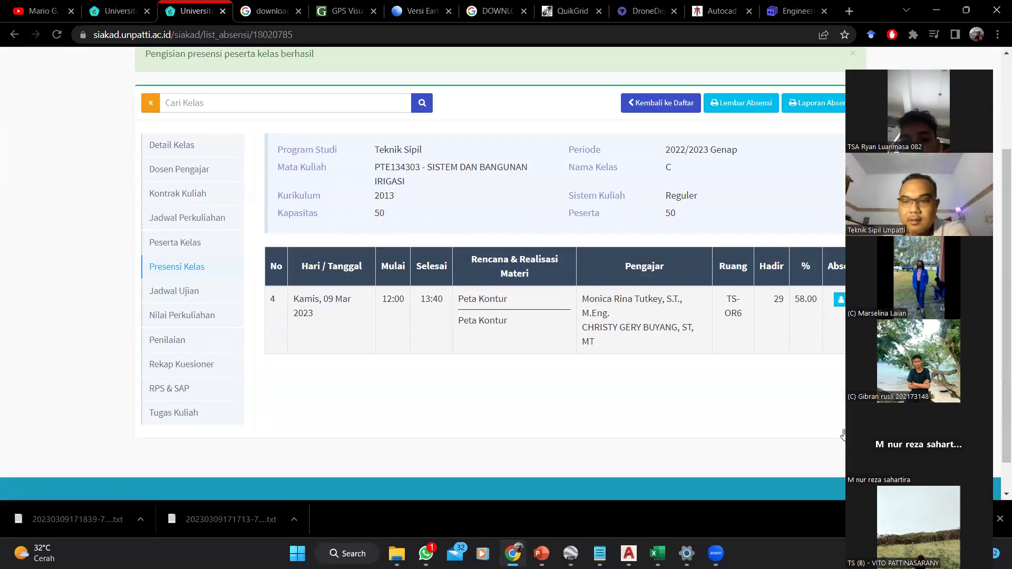
scroll(843, 434, "up", 3)
left_click(842, 433)
scroll(427, 322, "down", 6)
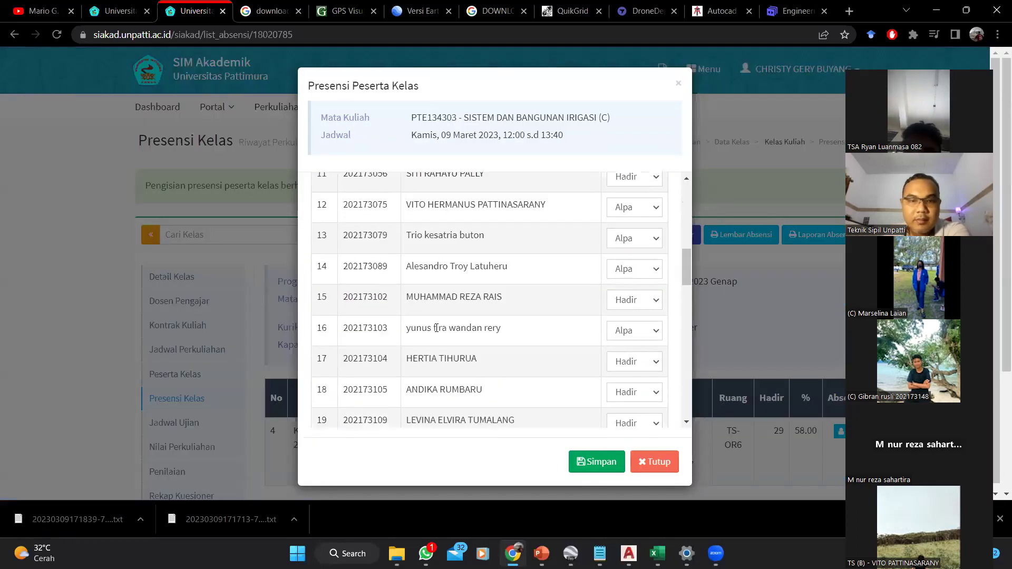
Check the saved Alpa and Hadir statuses throughout the list against the students in the meeting
scroll(448, 340, "down", 9)
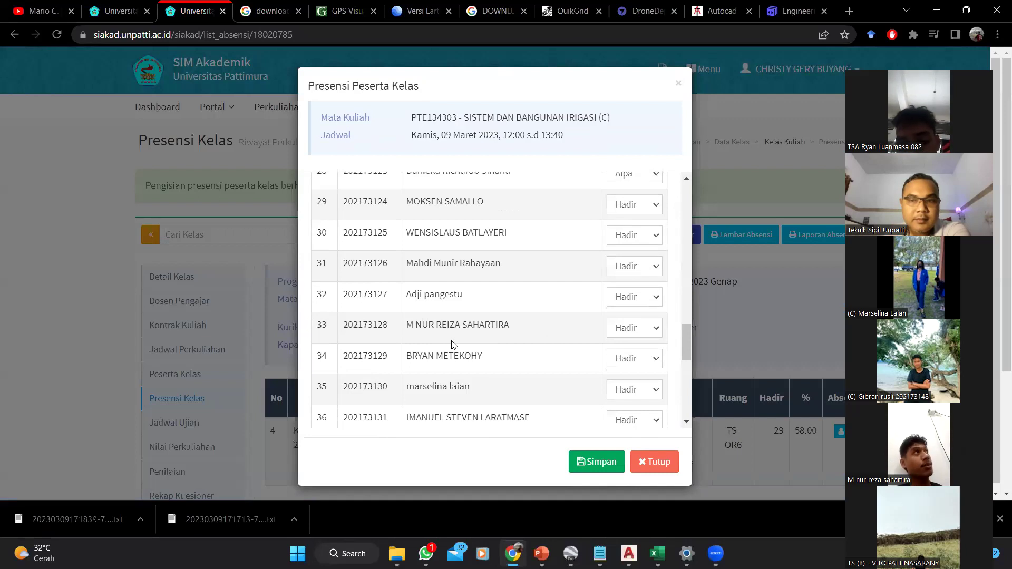
scroll(453, 344, "down", 5)
scroll(453, 342, "up", 15)
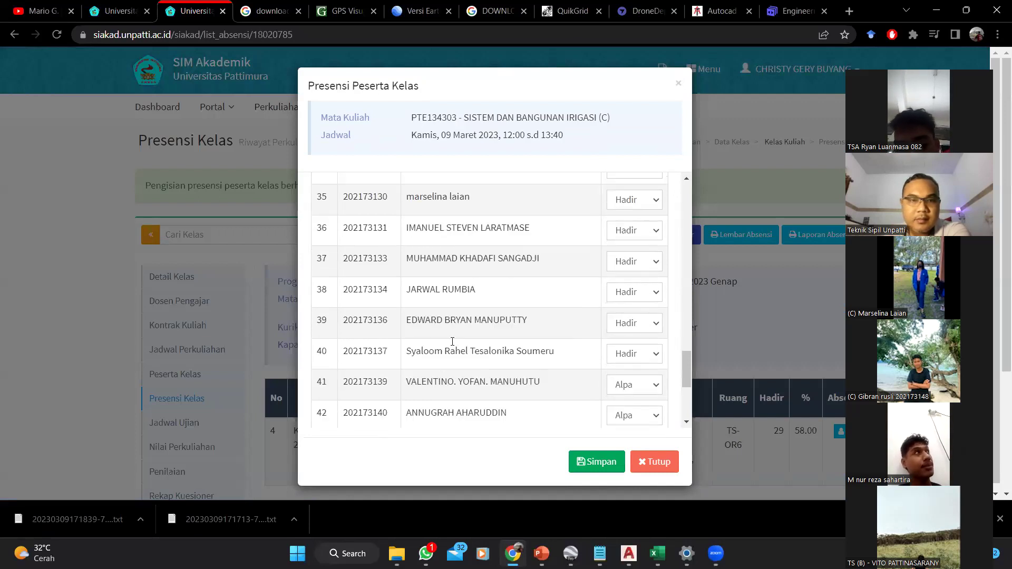
scroll(453, 345, "down", 1)
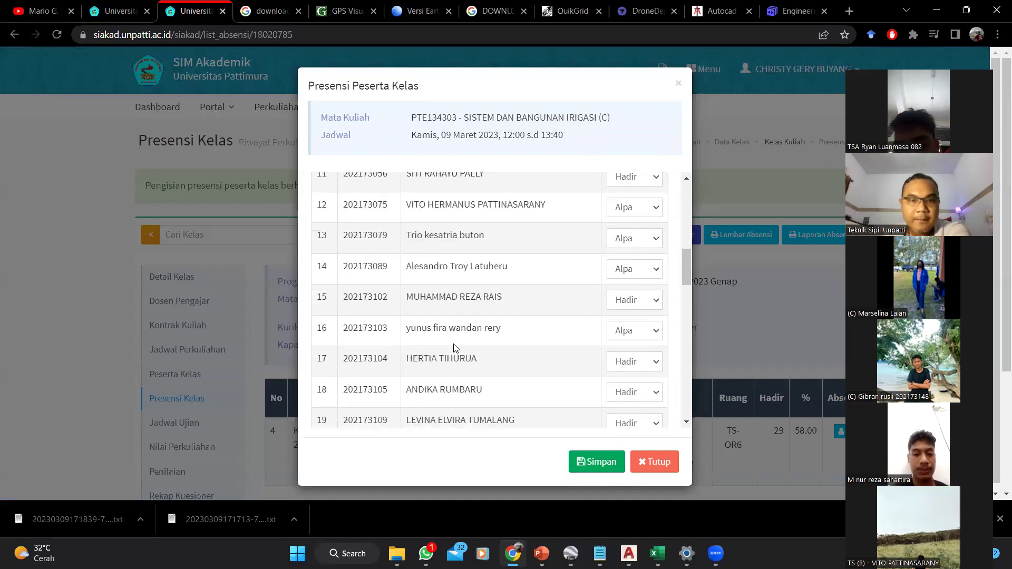
scroll(453, 343, "up", 6)
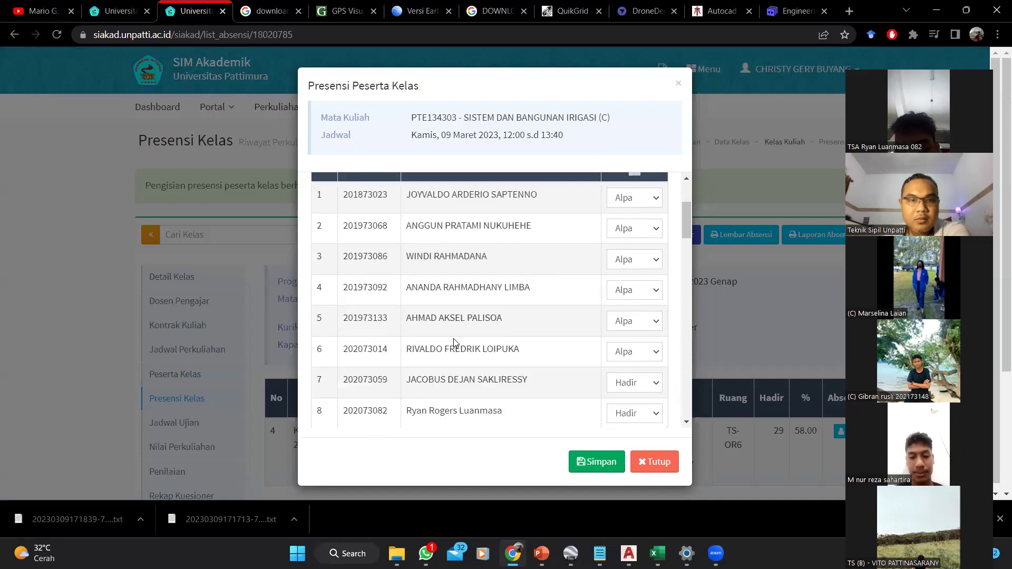
scroll(453, 341, "up", 3)
scroll(454, 342, "down", 4)
scroll(454, 342, "down", 20)
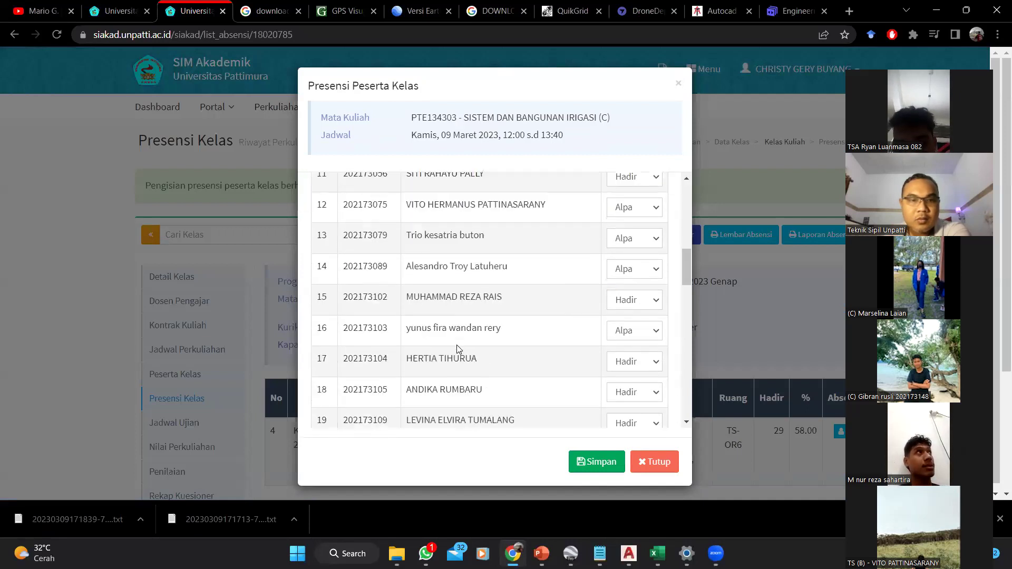
scroll(456, 355, "up", 6)
scroll(456, 355, "up", 6)
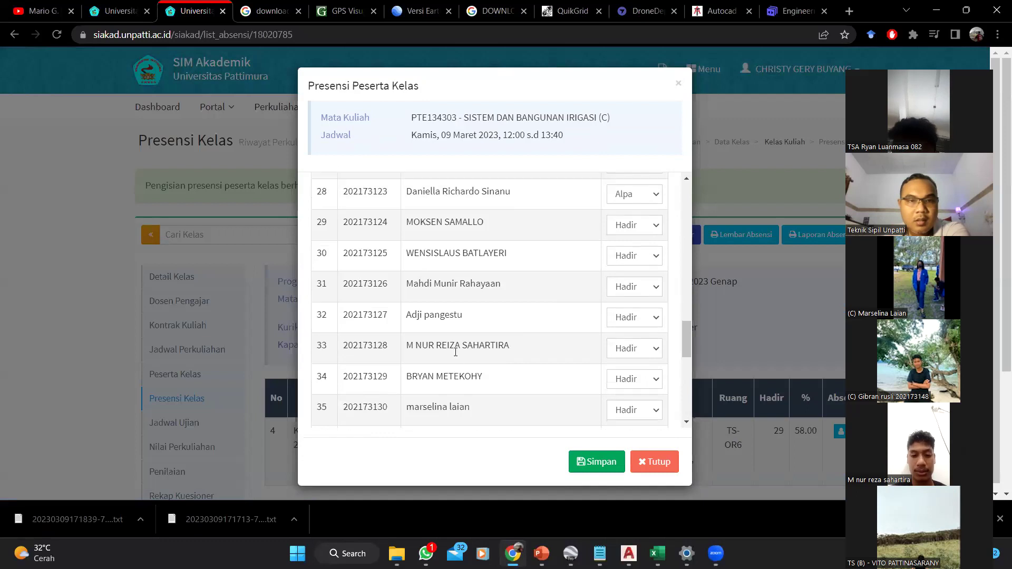
Set the attendance status of the student in row 12 to Hadir and save the class attendance
scroll(455, 351, "up", 4)
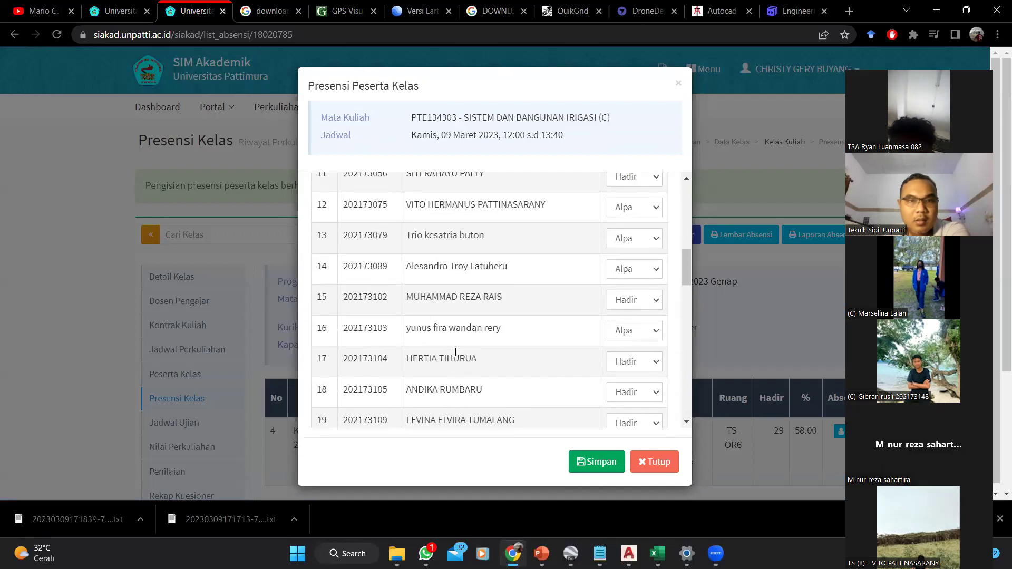
left_click(632, 207)
left_click(627, 249)
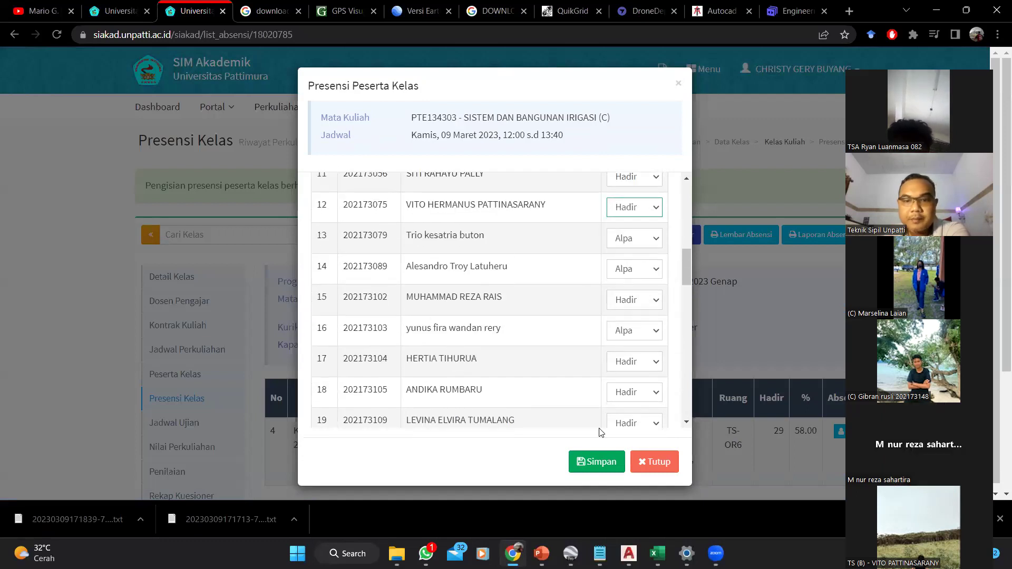
left_click(585, 462)
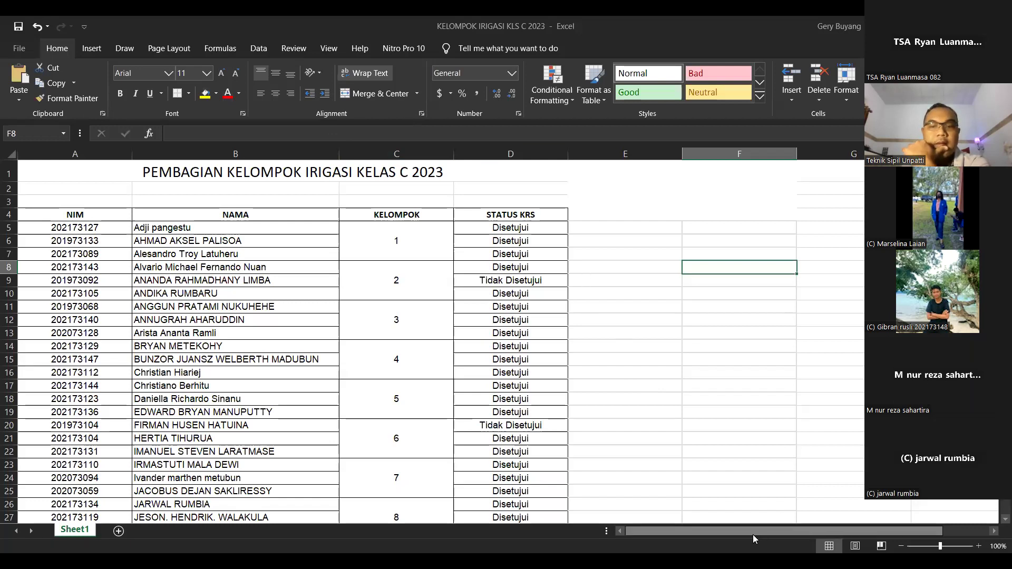
Switch to Excel and look through the group division list in the KELOMPOK IRIGASI KLS C 2023 workbook
scroll(365, 458, "down", 14)
scroll(365, 458, "down", 4)
scroll(361, 468, "up", 18)
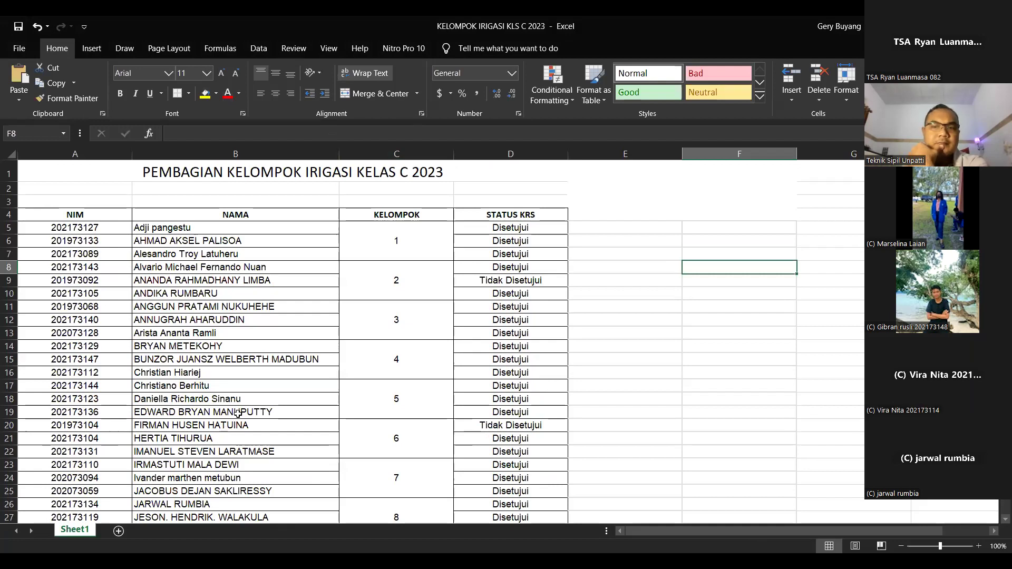
scroll(238, 417, "down", 2)
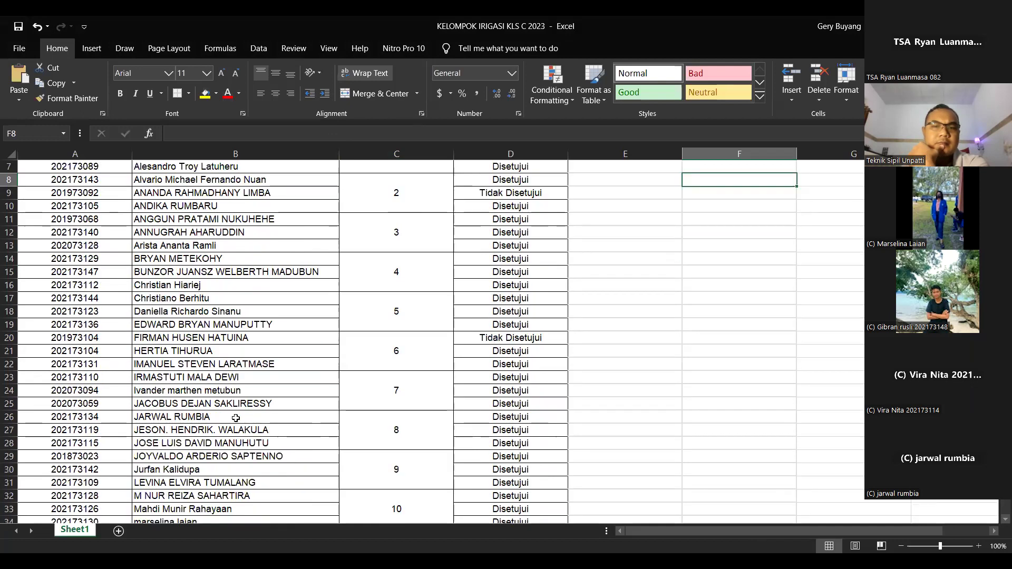
scroll(237, 417, "up", 2)
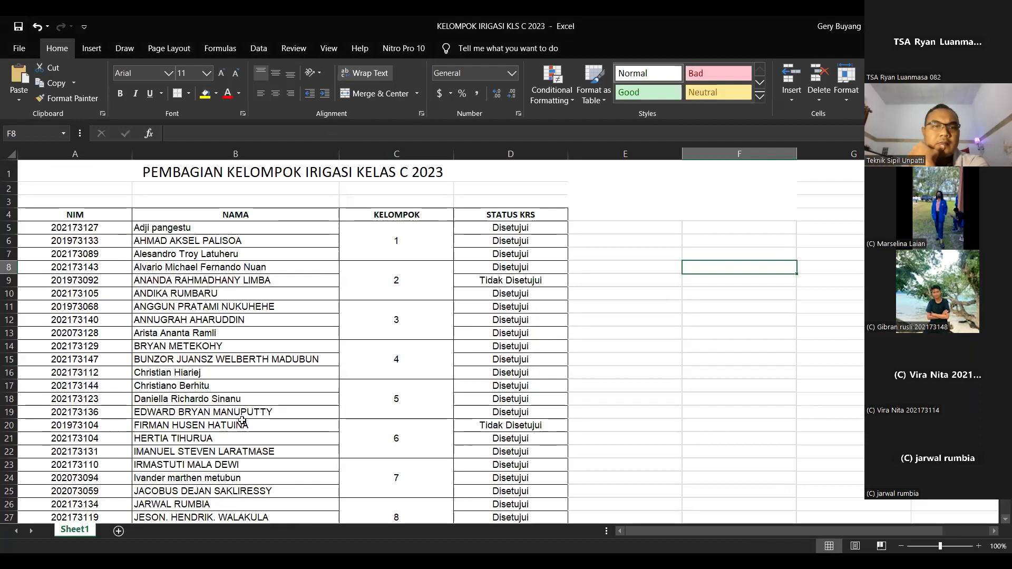
Examine the STATUS KRS column, starting with cell D9, for every student in the group list
left_click(499, 280)
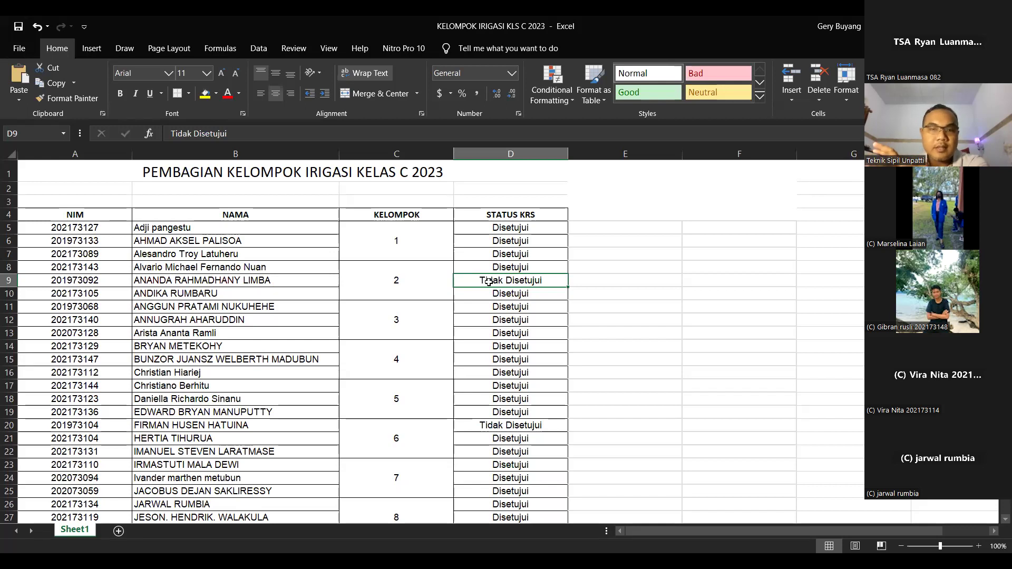
left_click(501, 155)
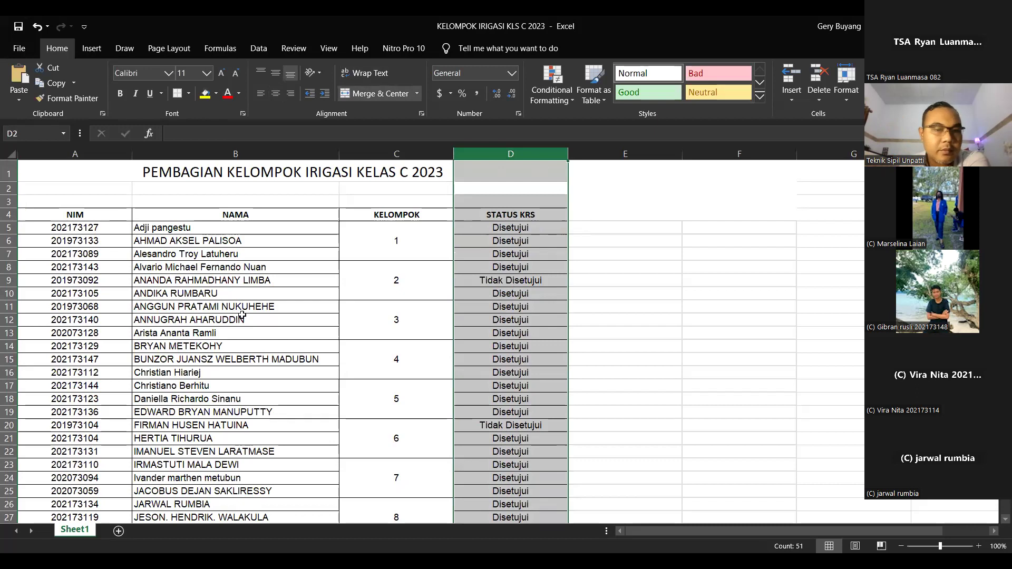
scroll(250, 330, "down", 1)
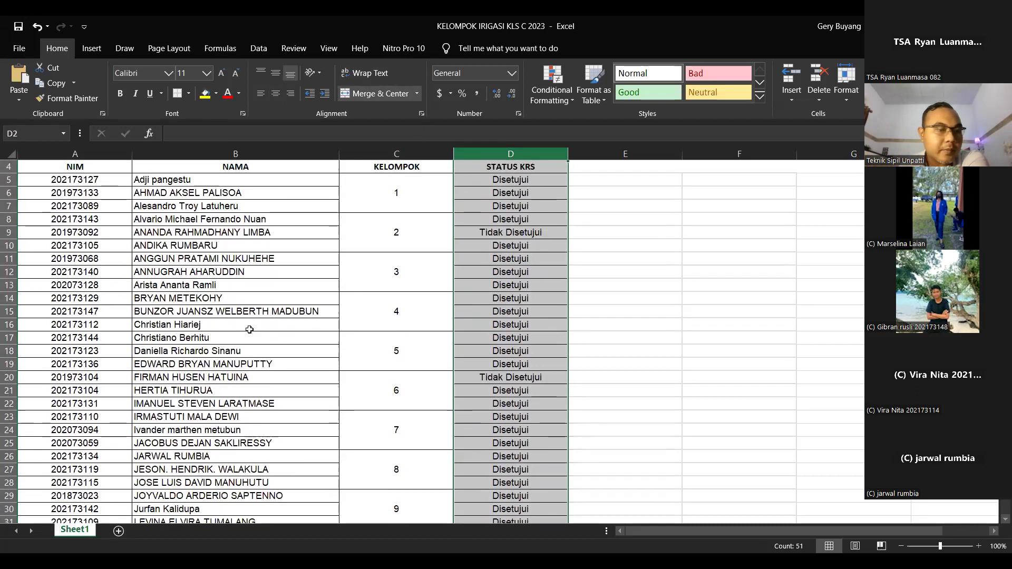
scroll(248, 326, "up", 1)
scroll(262, 324, "down", 15)
scroll(263, 340, "up", 7)
scroll(263, 340, "up", 8)
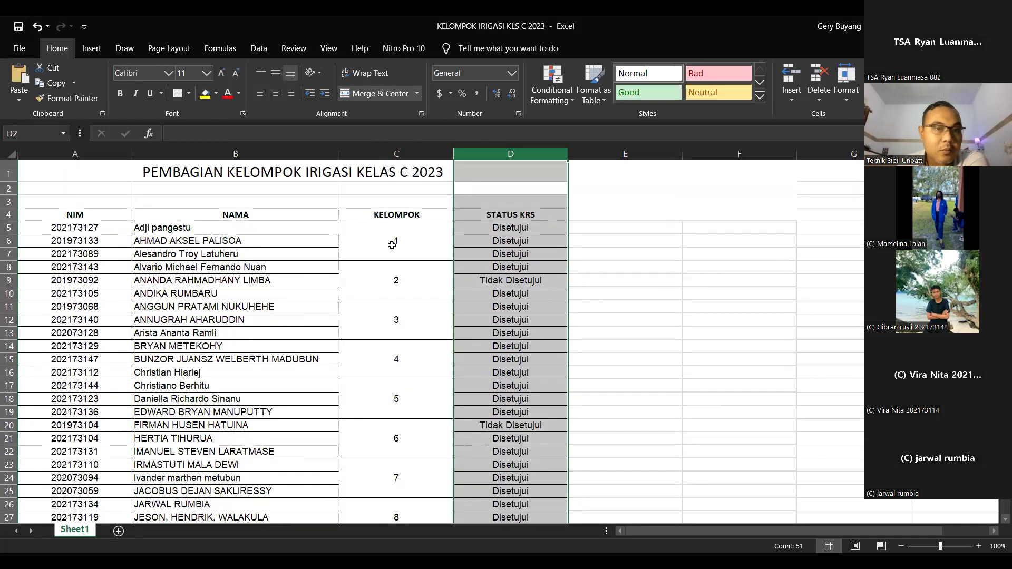
Examine groups 1 and 2, highlight the members of group 1 in B5:B7, and view the remaining groups
left_click(392, 244)
left_click(399, 292)
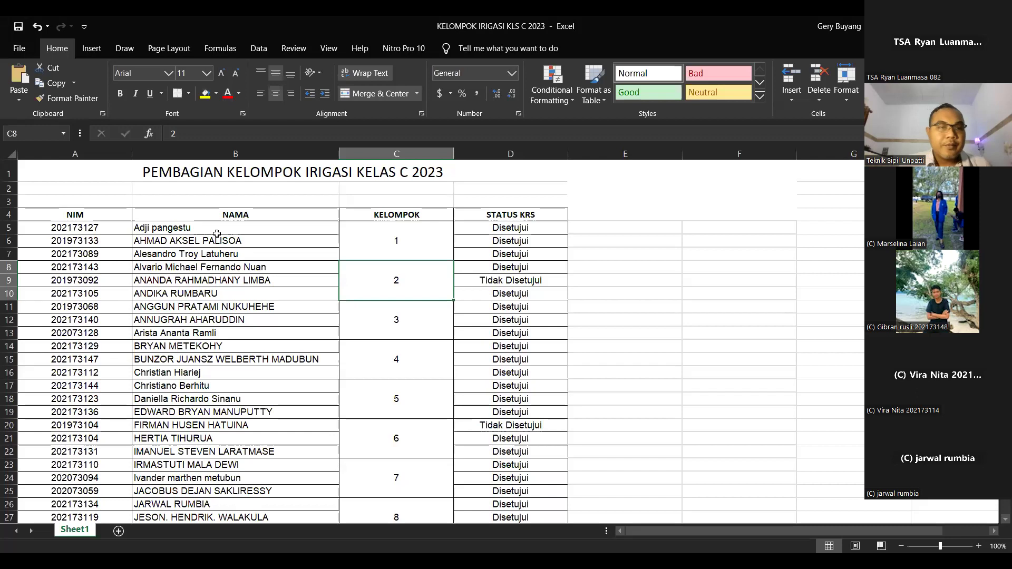
left_click_drag(216, 234, 223, 255)
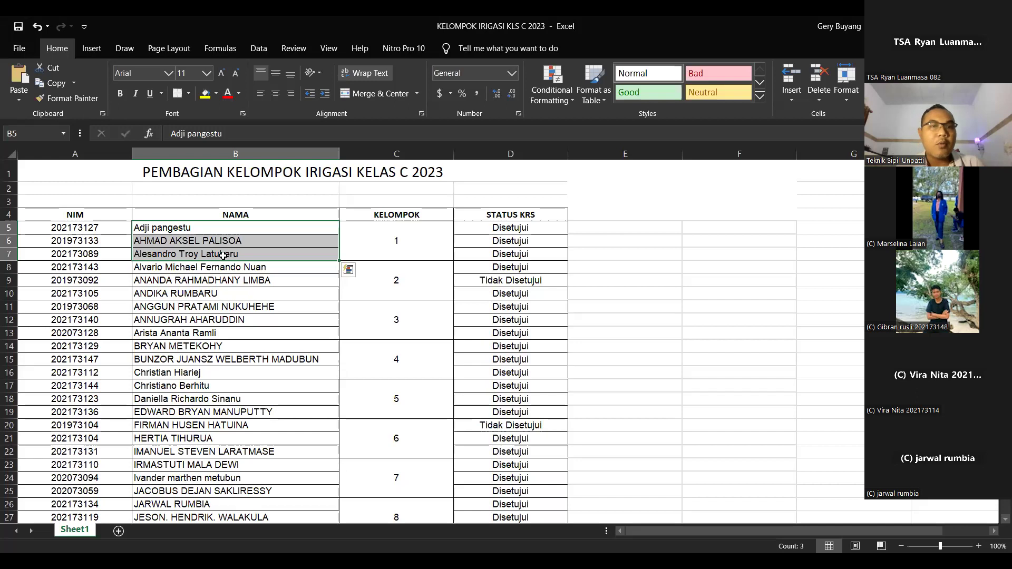
scroll(222, 263, "down", 7)
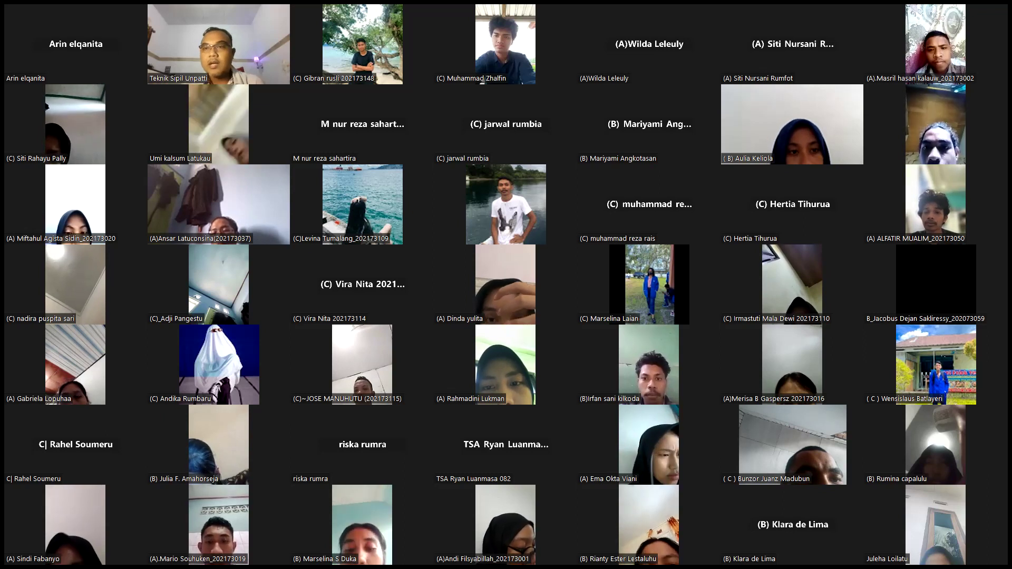
Switch to the Zoom meeting and view the second page of participants before returning to the first
key("Page_Down")
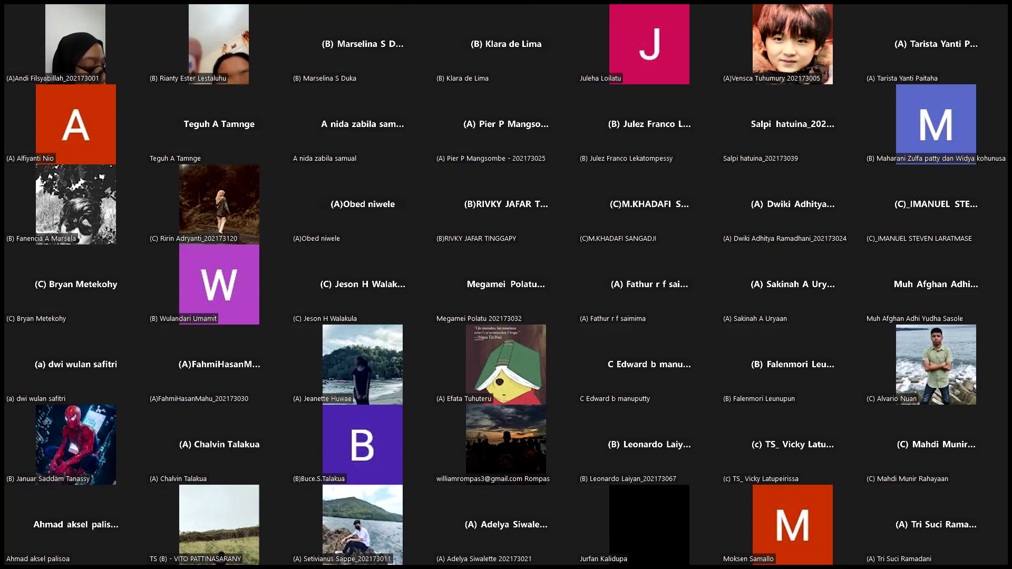
key("Page_Up")
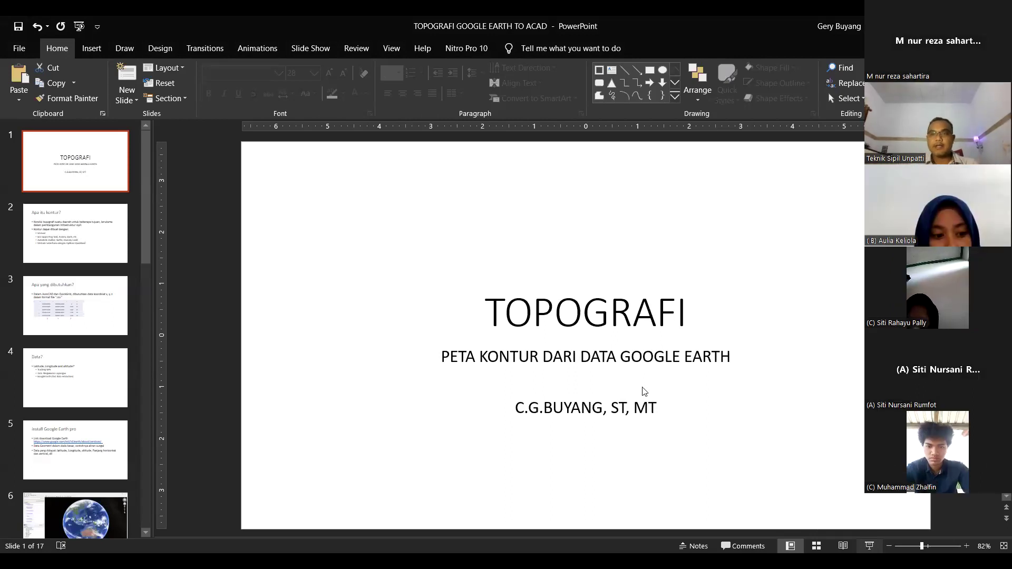
Switch to PowerPoint and start the TOPOGRAFI GOOGLE EARTH TO ACAD slide show from its first slide
key("F5")
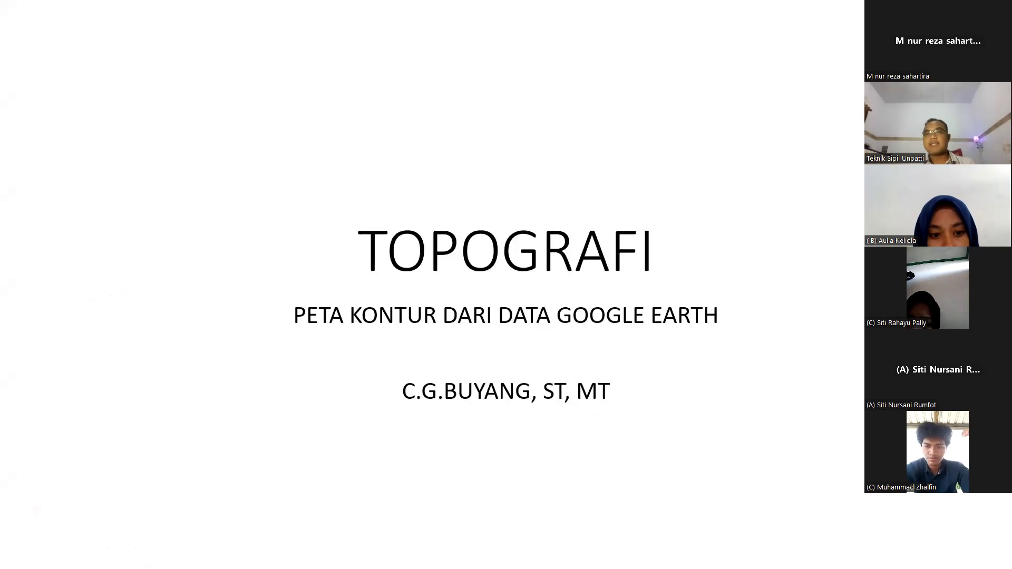
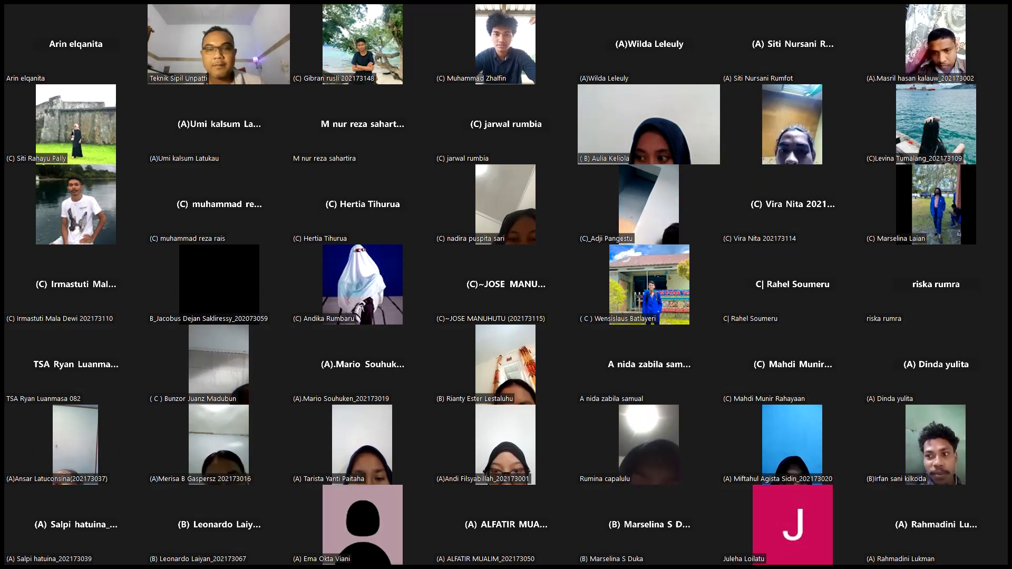
Switch to Google Earth Pro and view the area from the Kontur Poka contours to the neighbourhood south of placemark P1
scroll(610, 319, "down", 3)
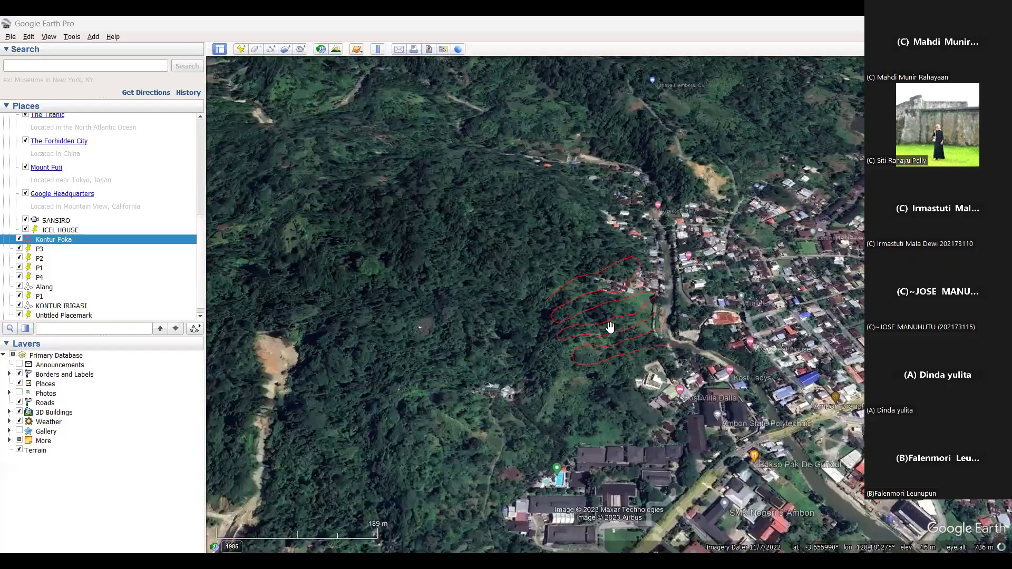
left_click_drag(649, 320, 520, 381)
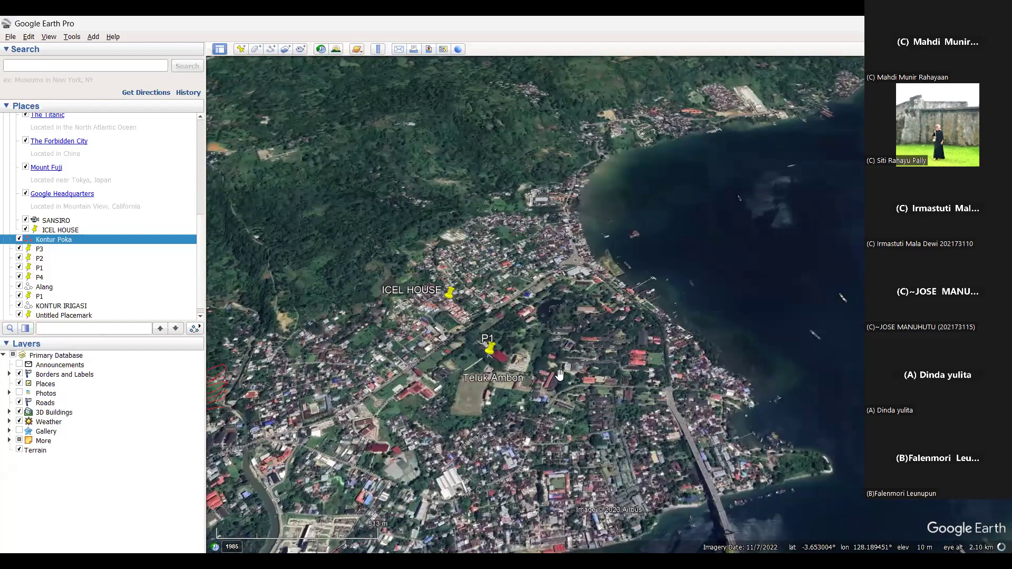
scroll(560, 375, "up", 3)
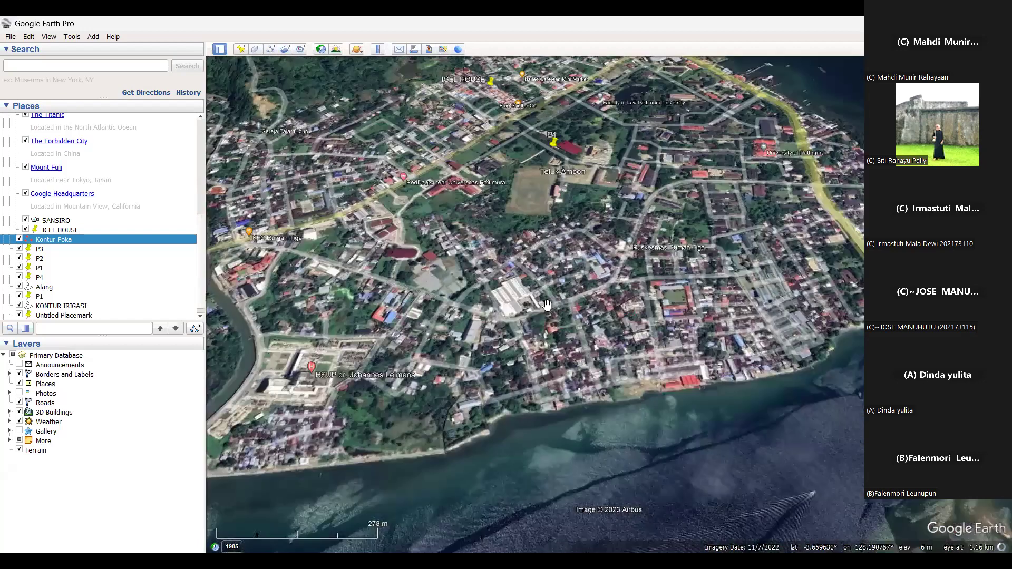
scroll(545, 331, "up", 2)
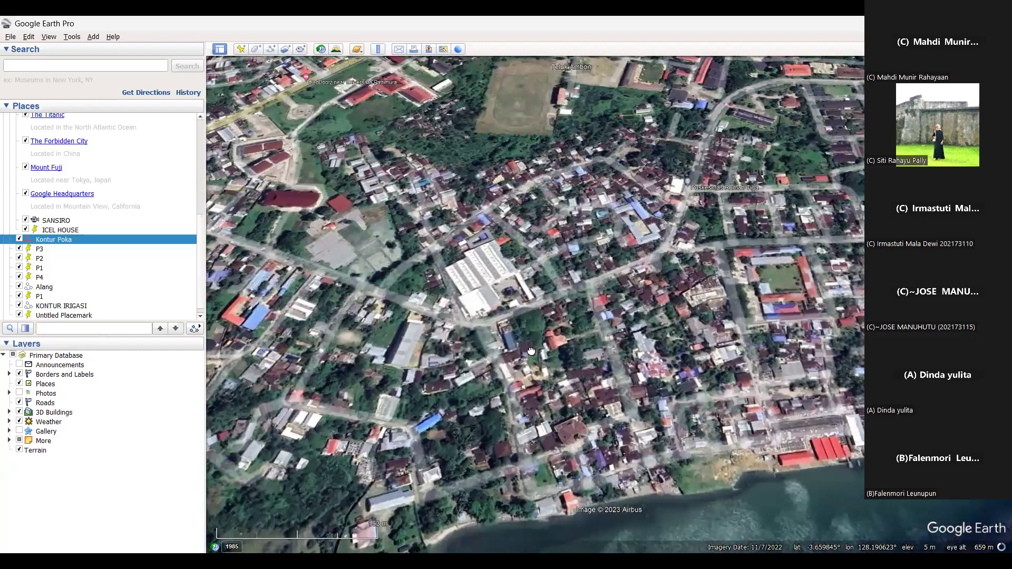
scroll(487, 197, "up", 1)
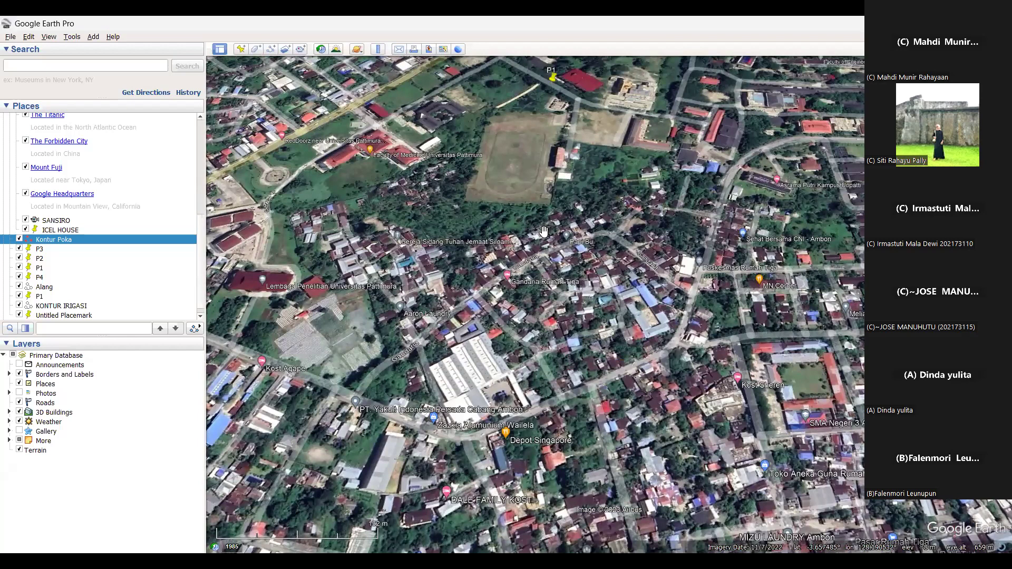
Examine the Universitas Pattimura campus east of placemark P1, closing in on the Faculty of Engineering buildings
key("Up")
key("Right")
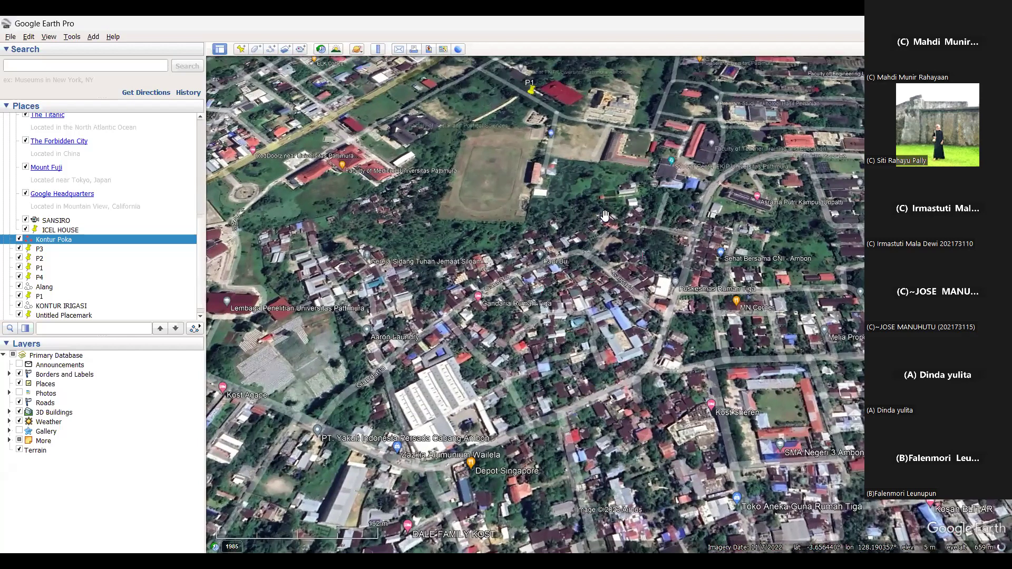
key("Up")
key("Right")
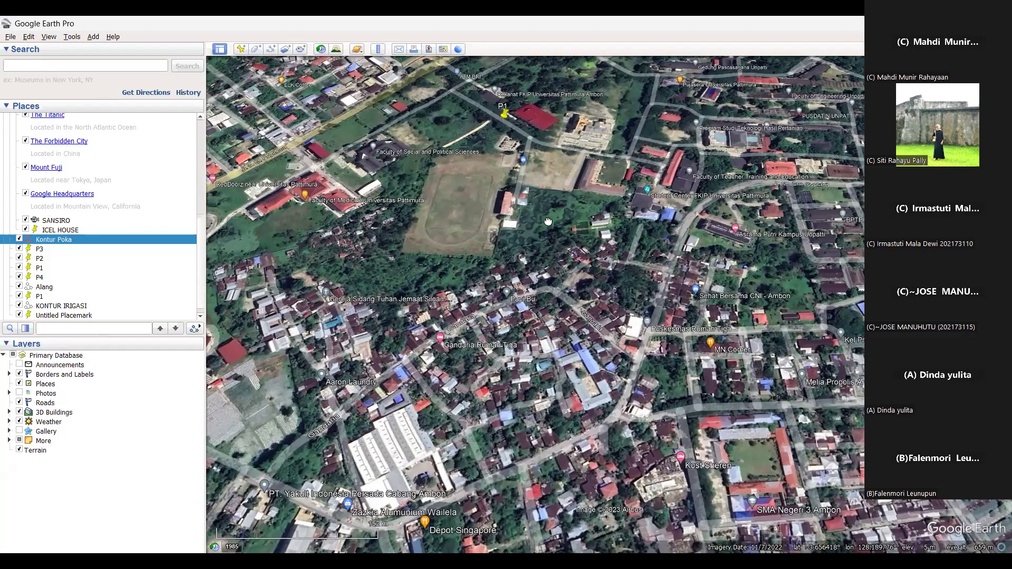
key("Up")
key("Right")
key("Up")
key("Right")
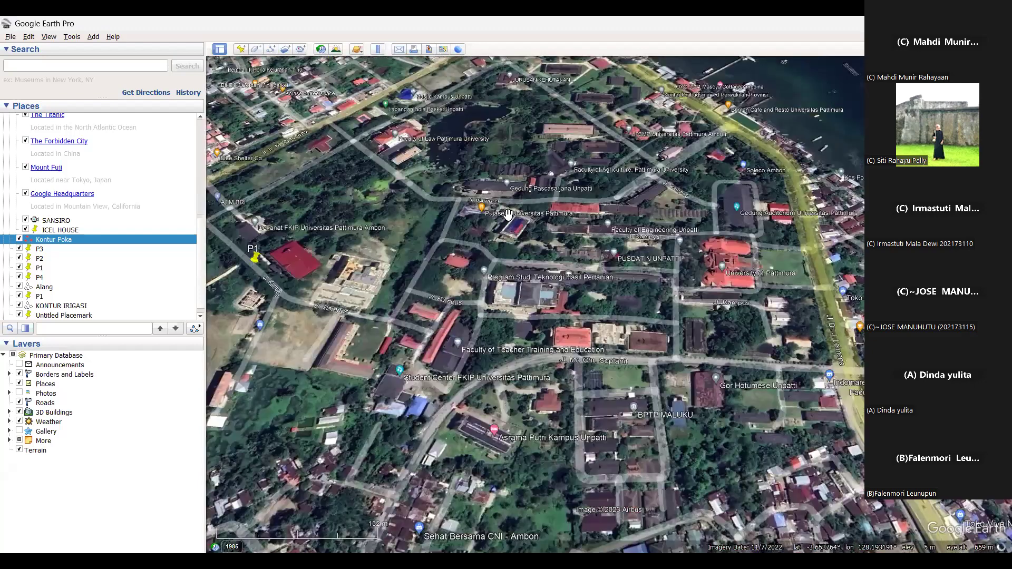
key("Up")
key("Right")
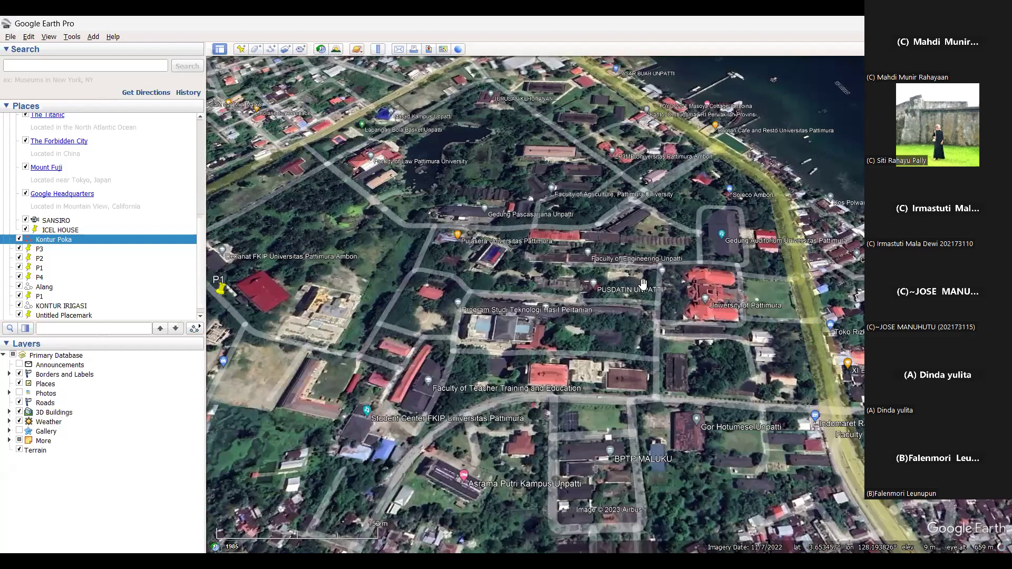
scroll(647, 278, "up", 2)
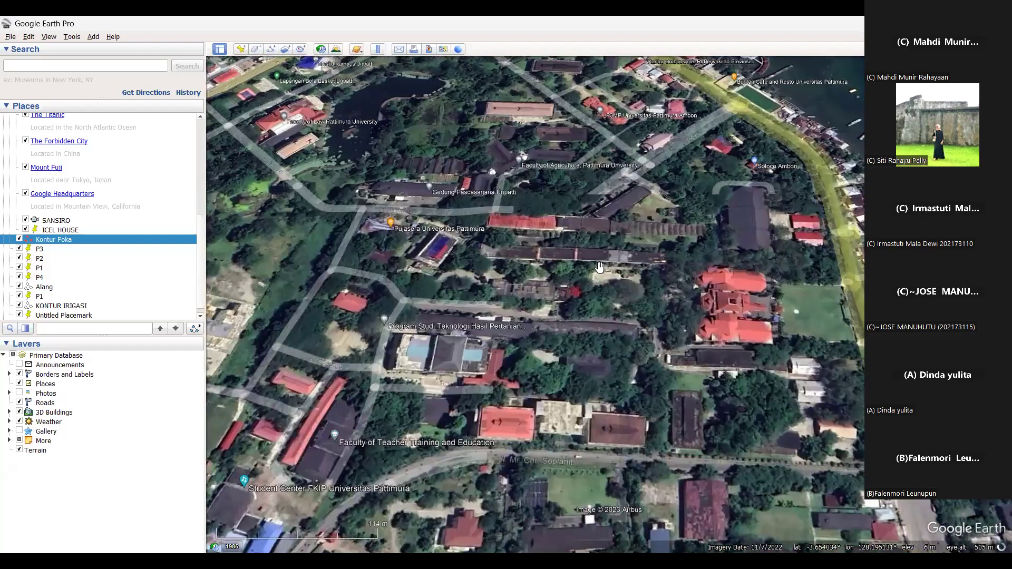
left_click_drag(586, 286, 549, 330)
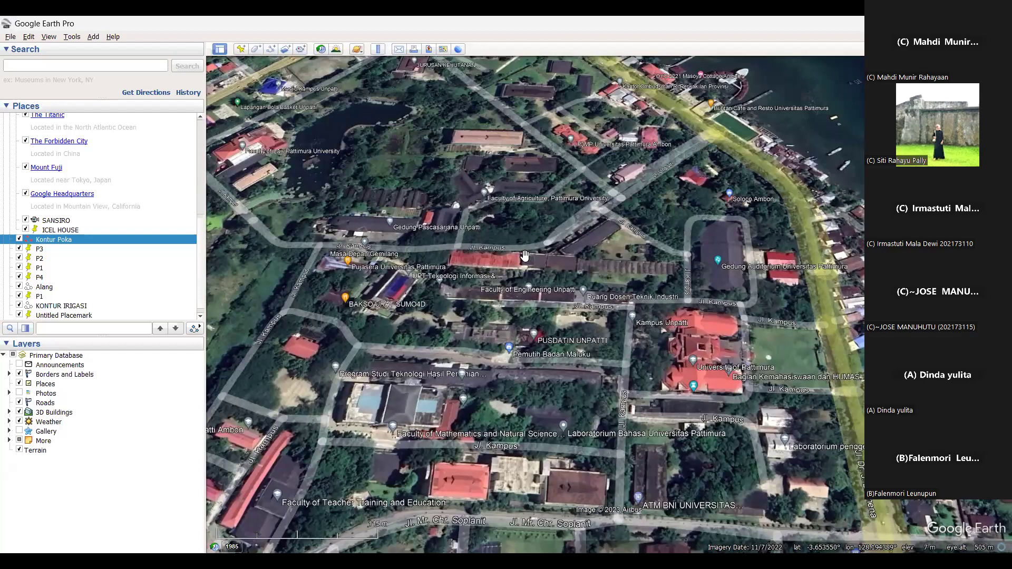
Fly to the saved SANSIRO place and examine the stadium's 3D model from its forecourt around to the open side
double_click(58, 221)
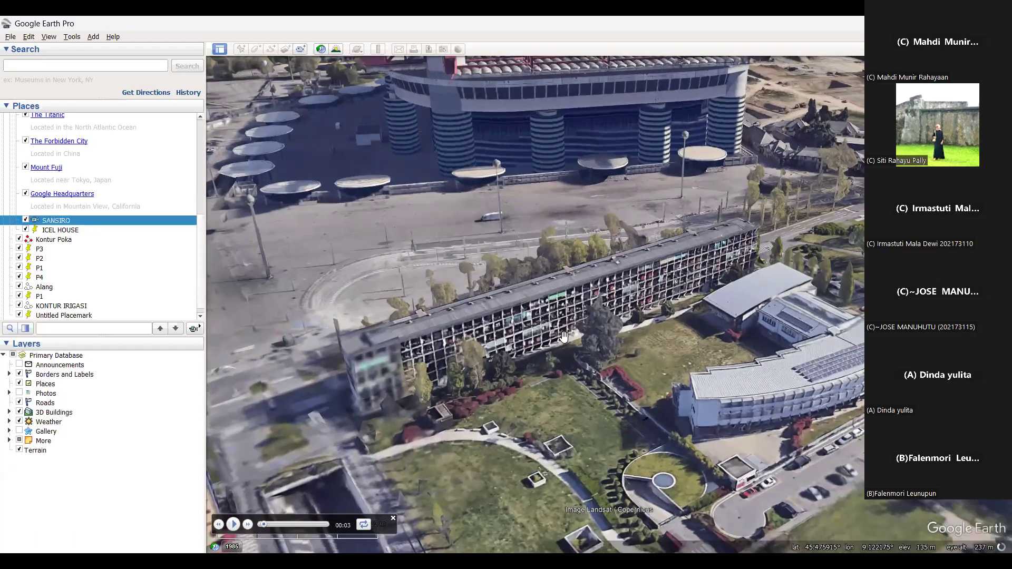
left_click_drag(606, 267, 380, 415)
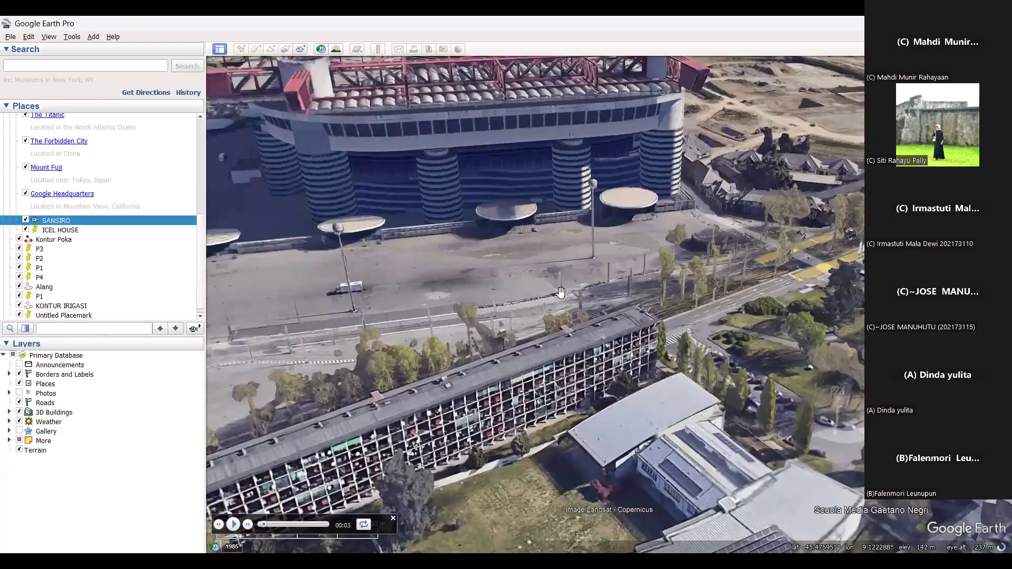
left_click_drag(541, 359, 538, 372)
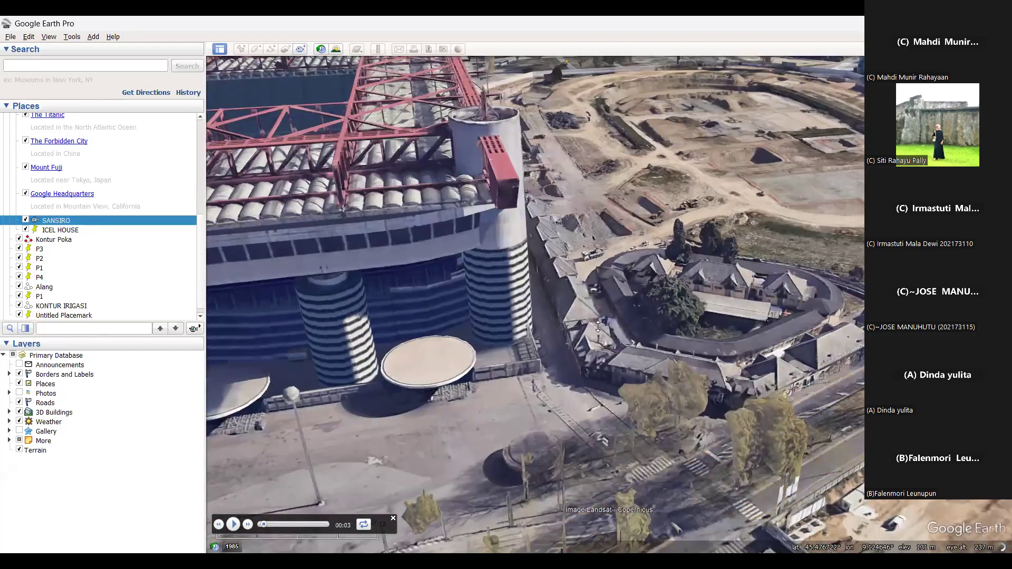
middle_click_drag(598, 310, 491, 335)
middle_click_drag(375, 321, 416, 336)
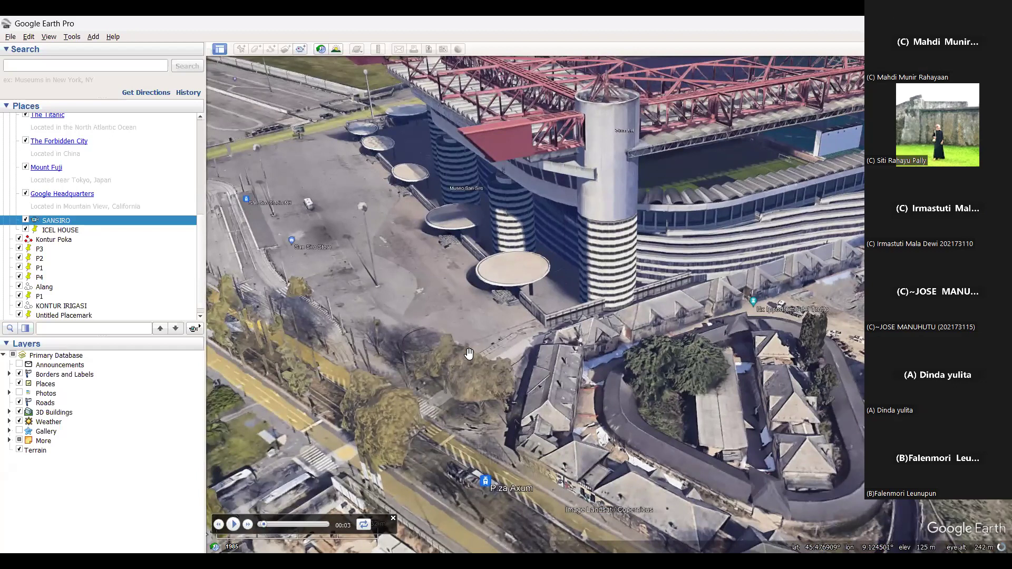
left_click_drag(593, 329, 456, 427)
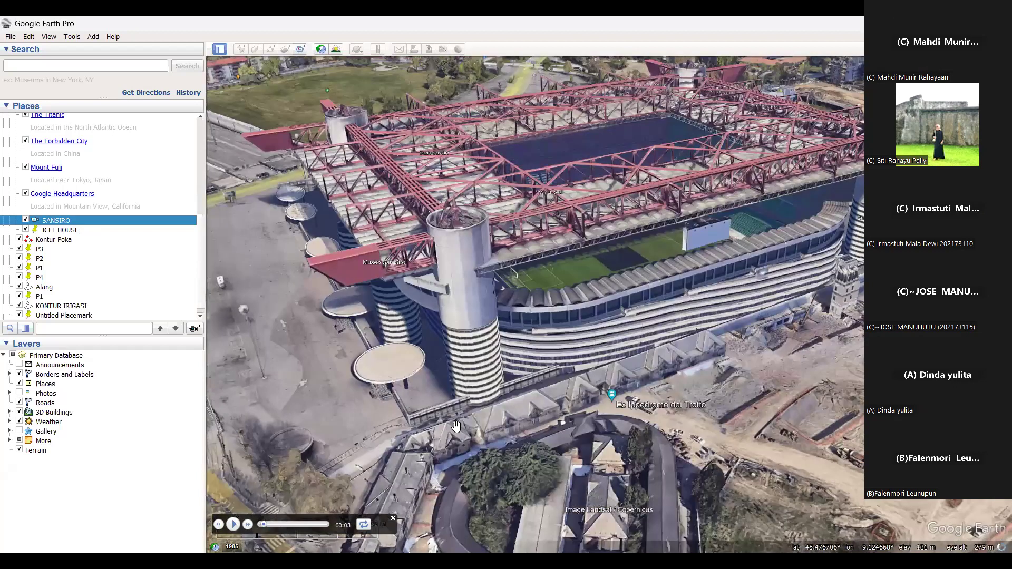
scroll(466, 413, "down", 2)
left_click_drag(580, 354, 489, 377)
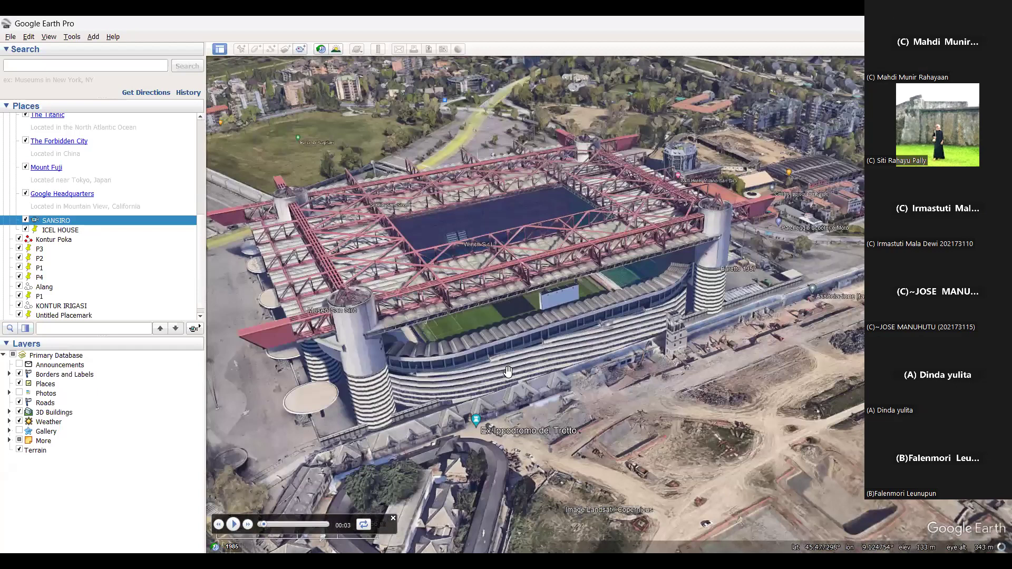
scroll(599, 388, "down", 1)
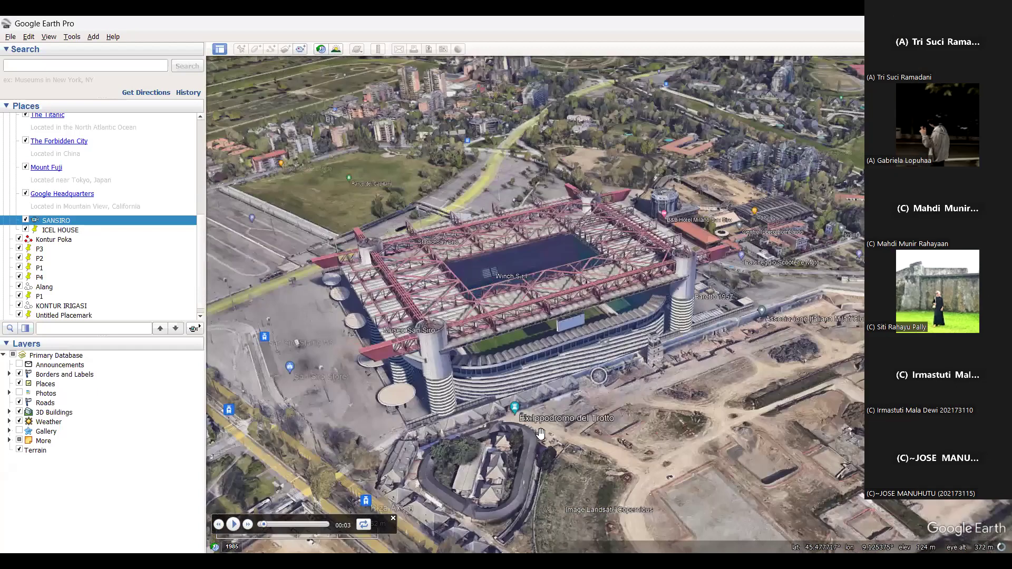
View the surroundings of San Siro out to all of northern Italy, and return to a close view of Milan
scroll(541, 433, "down", 1)
scroll(540, 433, "down", 3)
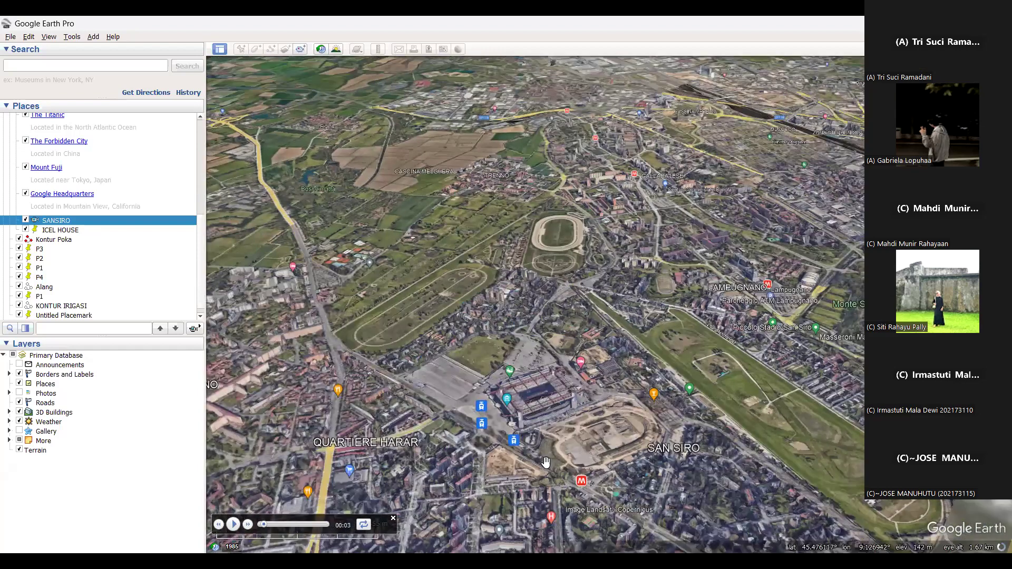
scroll(545, 462, "down", 1)
scroll(548, 466, "down", 3)
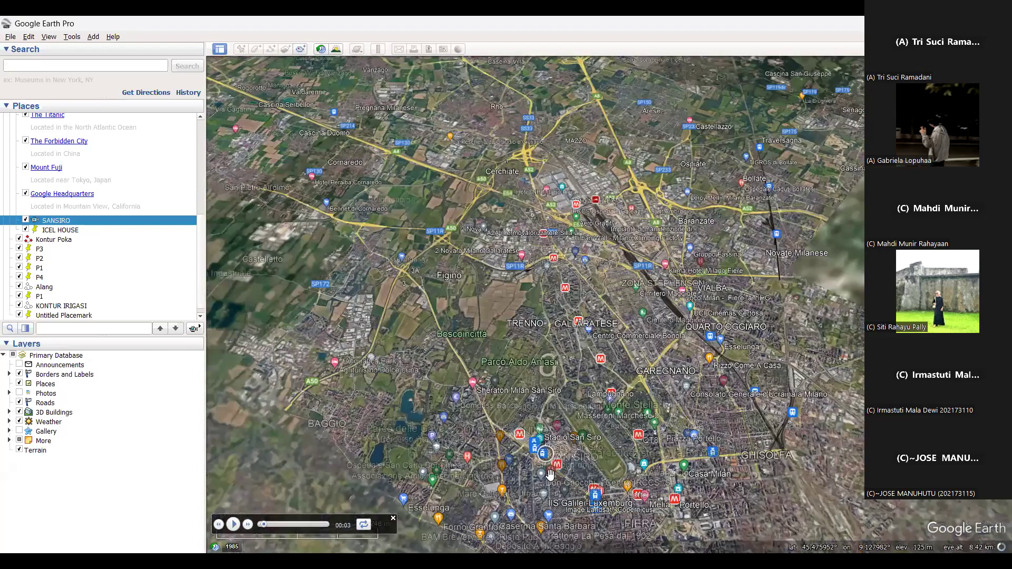
scroll(553, 503, "down", 3)
scroll(554, 504, "down", 3)
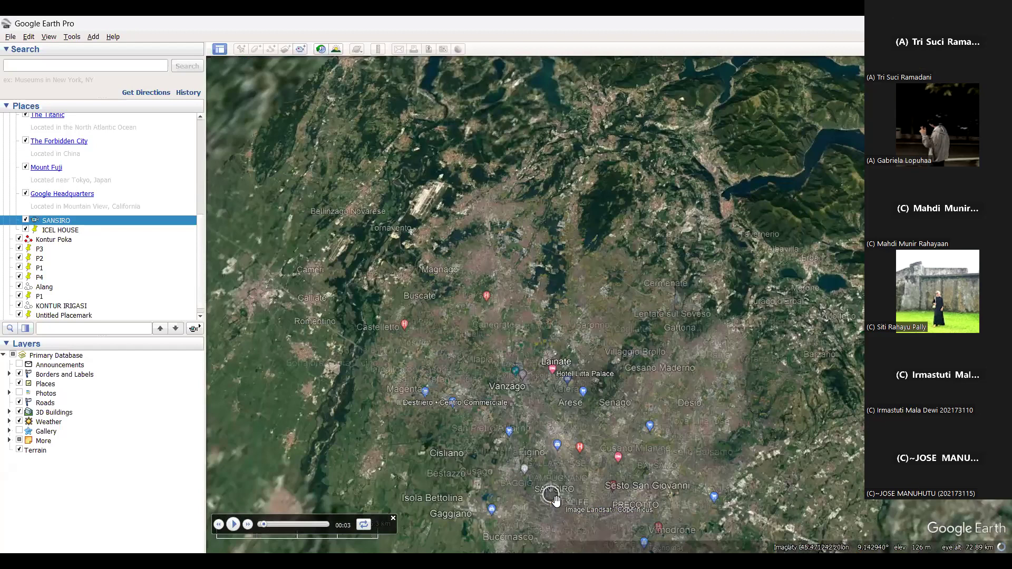
scroll(556, 500, "down", 3)
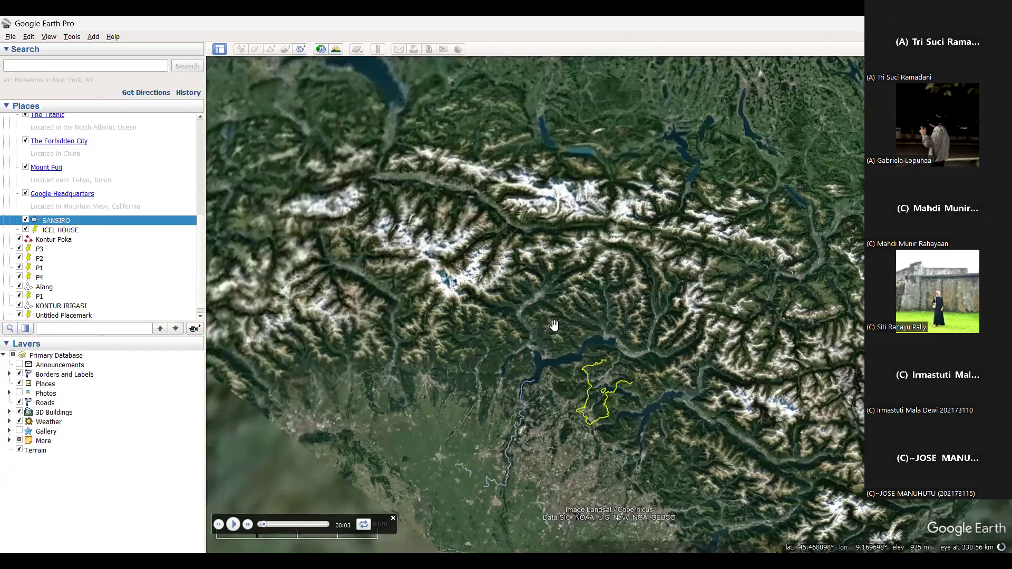
left_click_drag(556, 500, 554, 326)
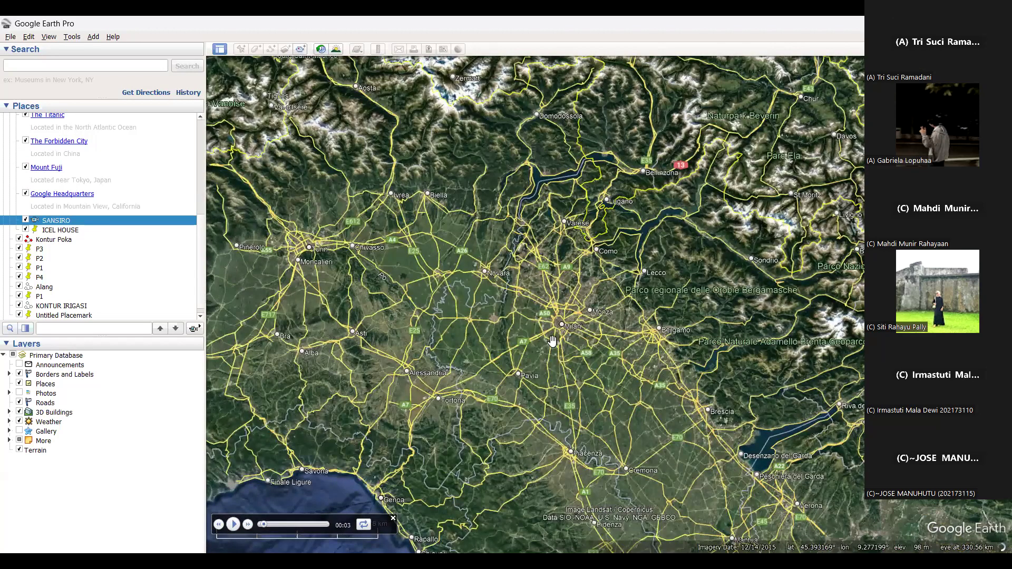
scroll(546, 326, "up", 5)
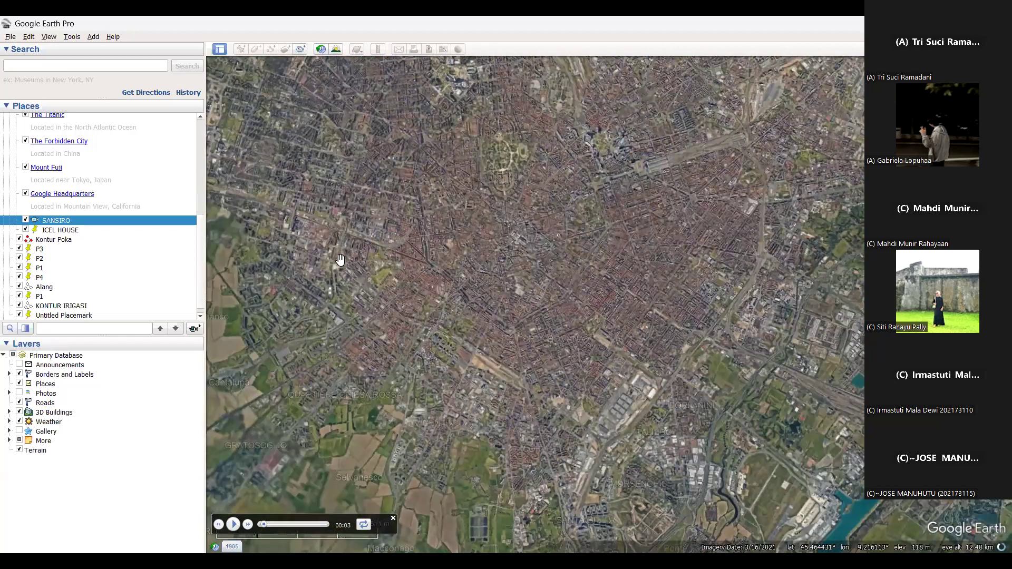
scroll(340, 260, "up", 3)
scroll(374, 247, "up", 5)
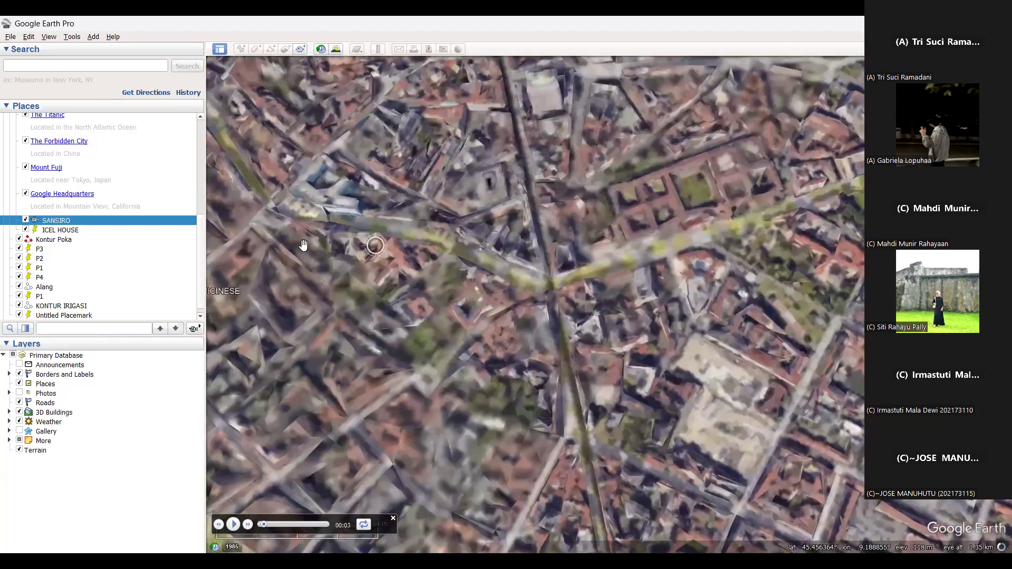
Fly back to the saved SANSIRO place and inspect the stadium's facade, striped towers and forecourt canopies up close
double_click(61, 222)
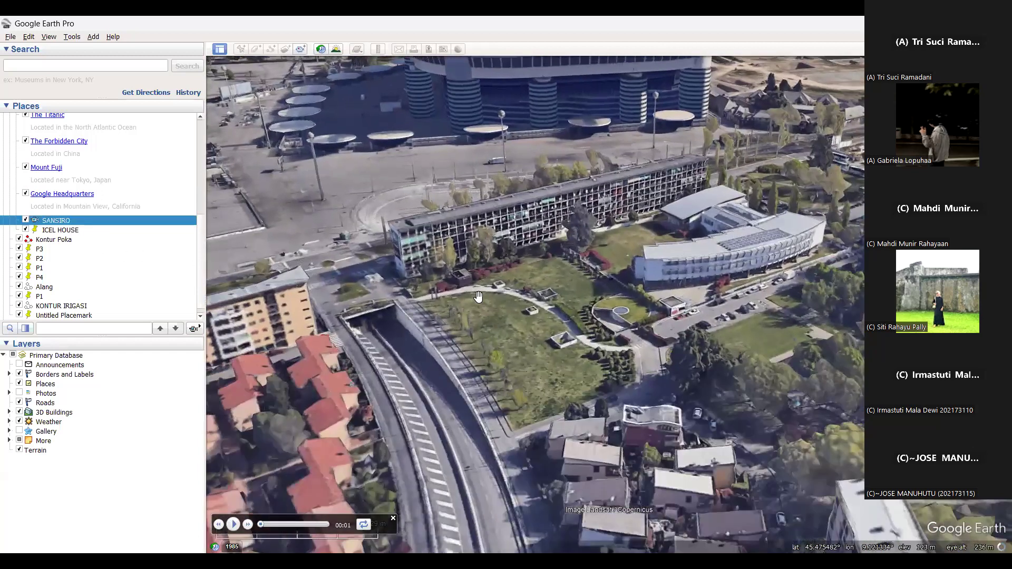
scroll(478, 297, "down", 2)
left_click_drag(369, 297, 432, 355)
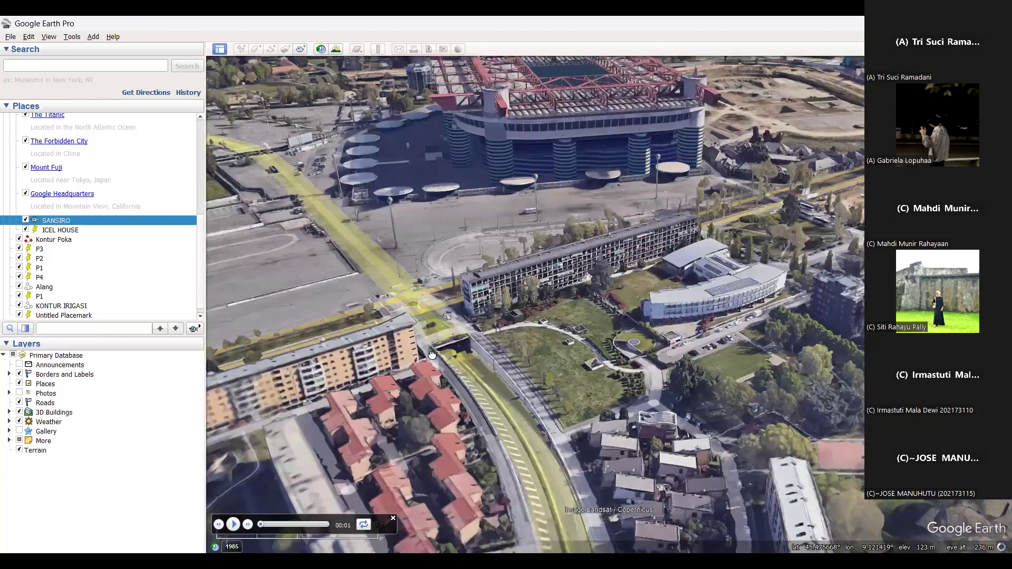
left_click_drag(506, 366, 520, 377)
left_click_drag(540, 214, 681, 371)
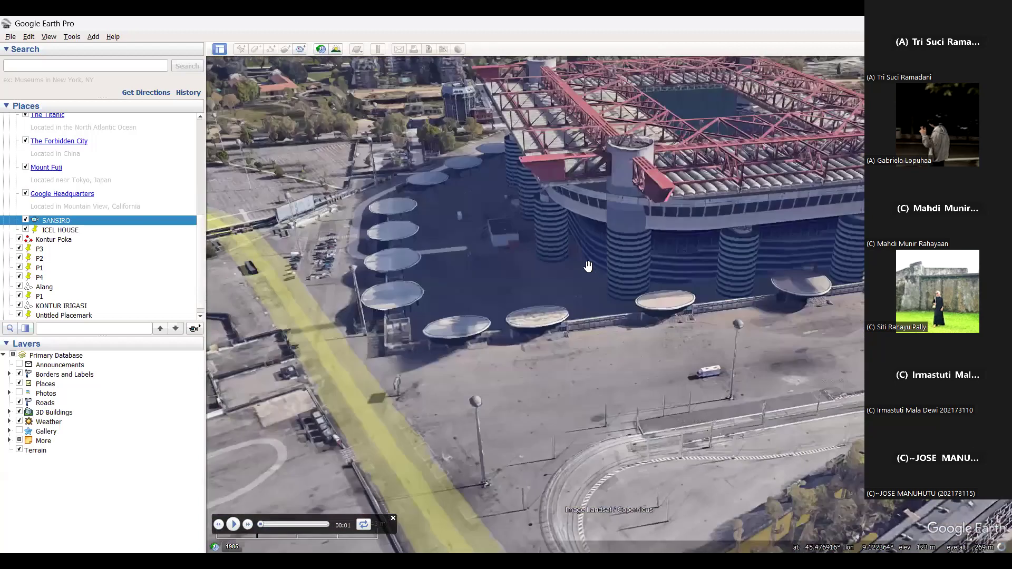
left_click_drag(588, 267, 533, 329)
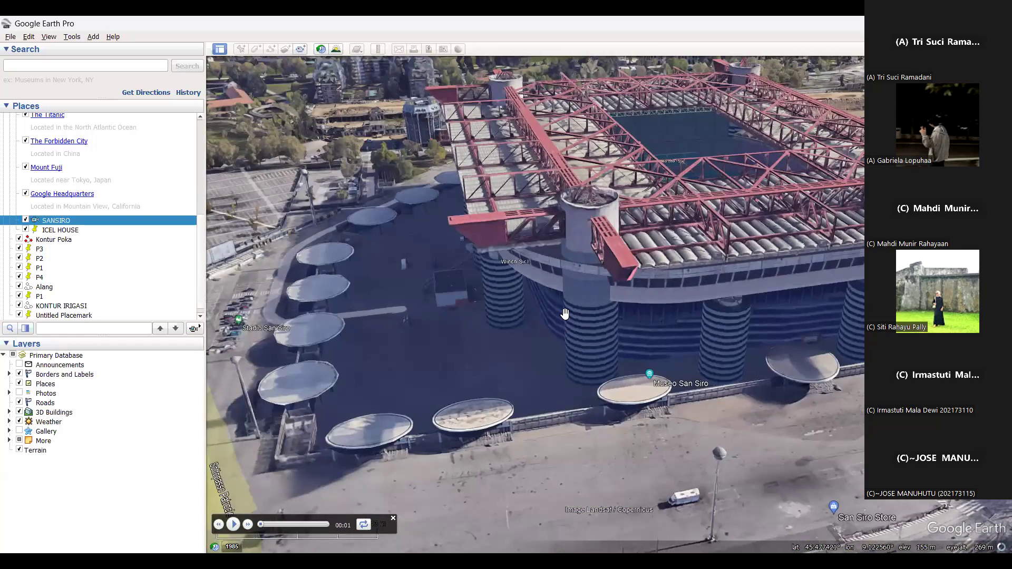
scroll(562, 322, "up", 1)
left_click_drag(541, 332, 633, 244)
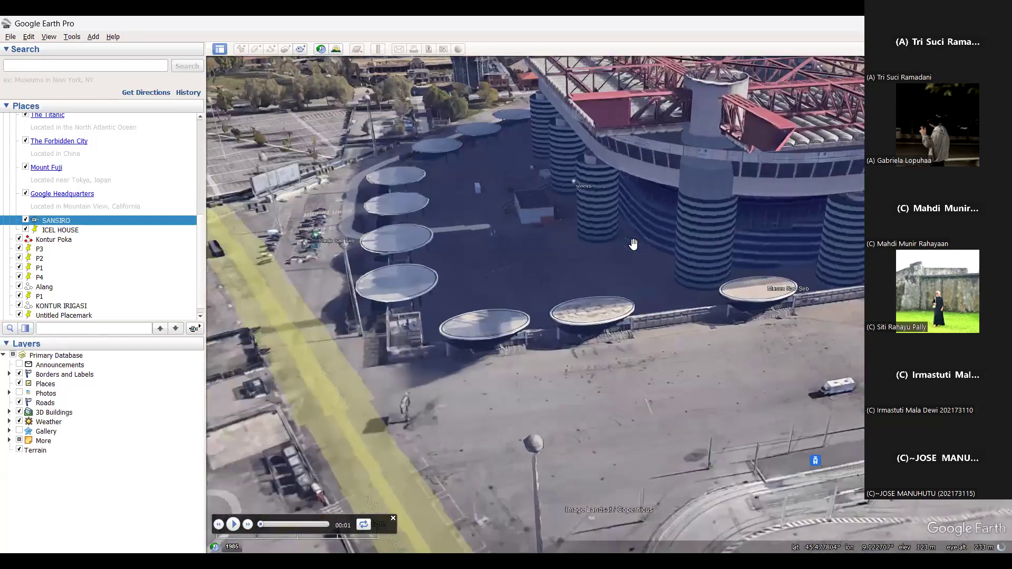
middle_click_drag(633, 230, 683, 217)
scroll(598, 170, "up", 1)
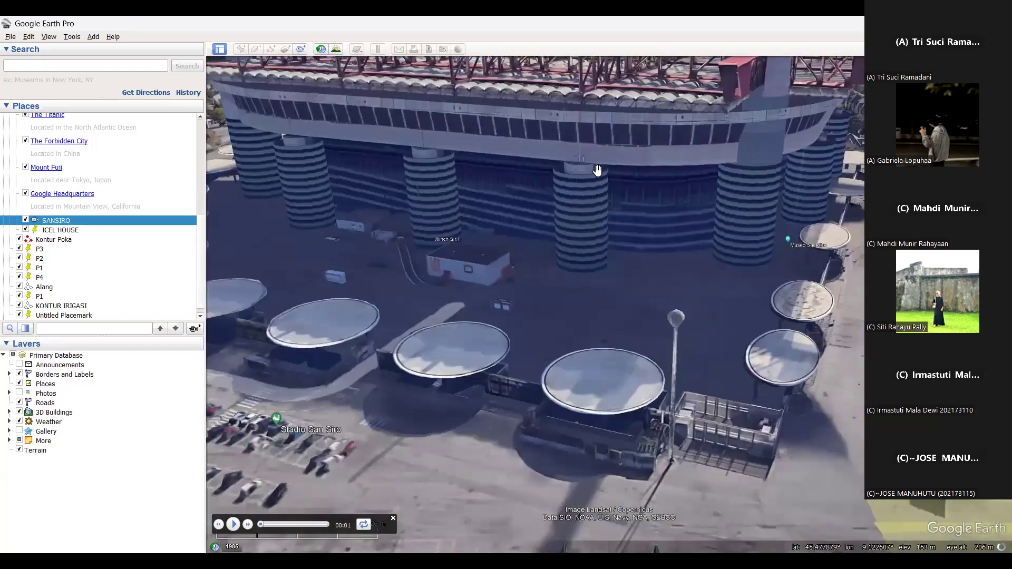
left_click_drag(553, 208, 591, 197)
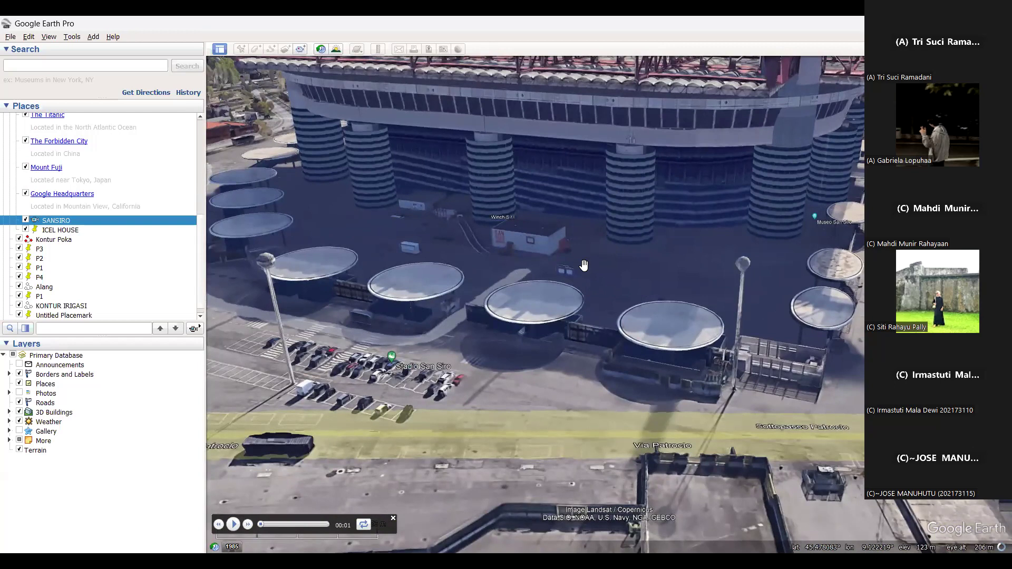
scroll(583, 265, "down", 3)
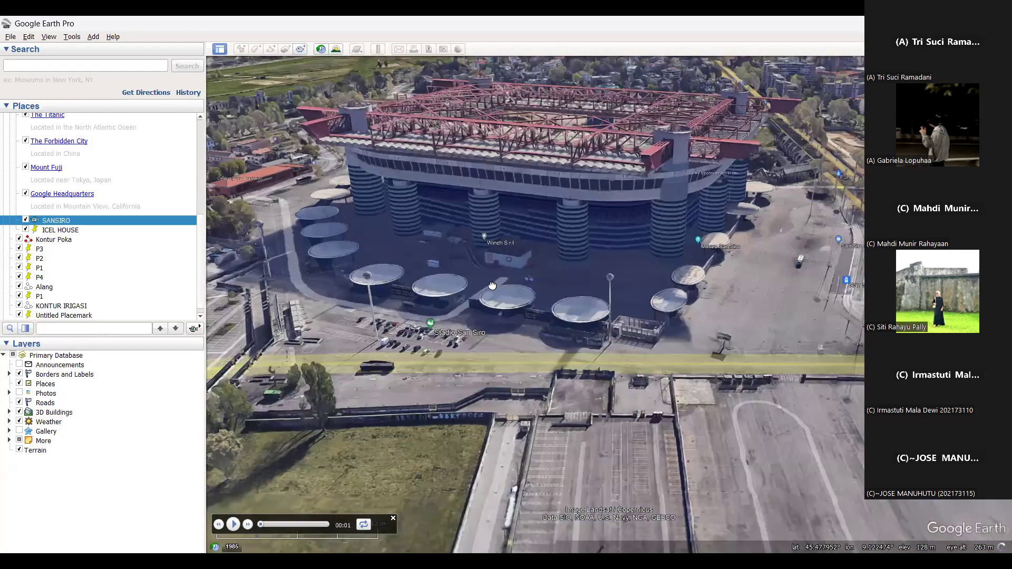
View the San Siro stadium at ground level from the excavated site beside it, with the horizon in view
middle_click_drag(697, 291, 448, 288)
left_click_drag(522, 277, 463, 286)
left_click_drag(666, 258, 424, 301)
middle_click_drag(583, 301, 413, 485)
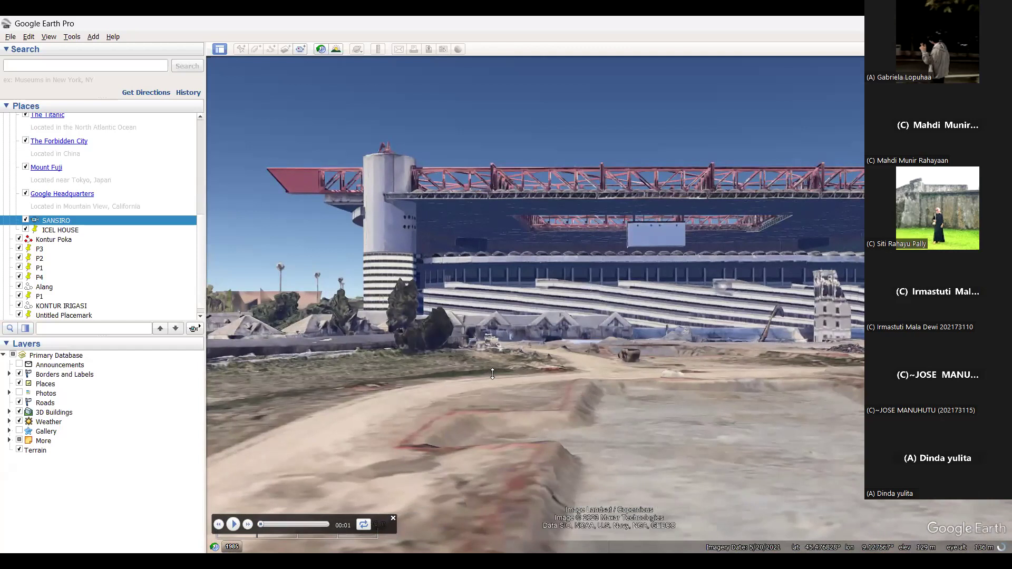
scroll(582, 301, "up", 1)
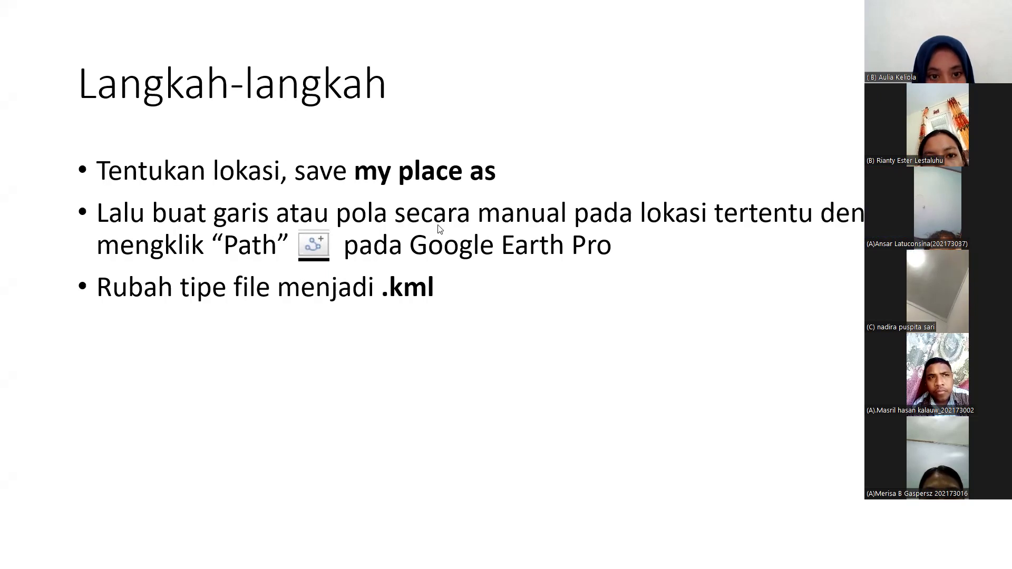
Switch to Google Earth Pro to point out the path-drawing tool, and return to the slide on converting .kml to .csv
key("alt+Tab")
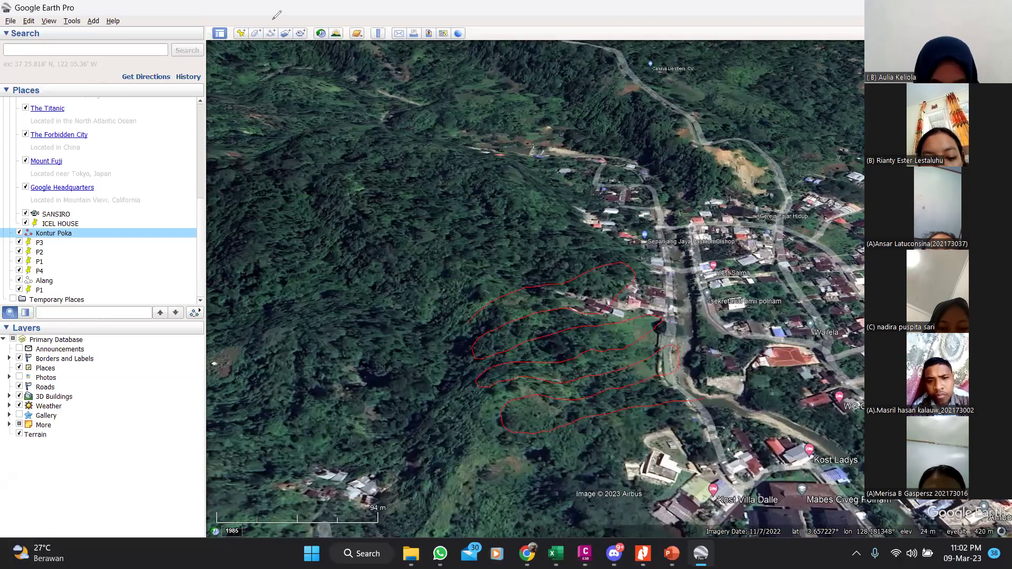
mouse_move(263, 25)
left_mouse_down()
mouse_move(268, 45)
mouse_move(274, 17)
left_mouse_up()
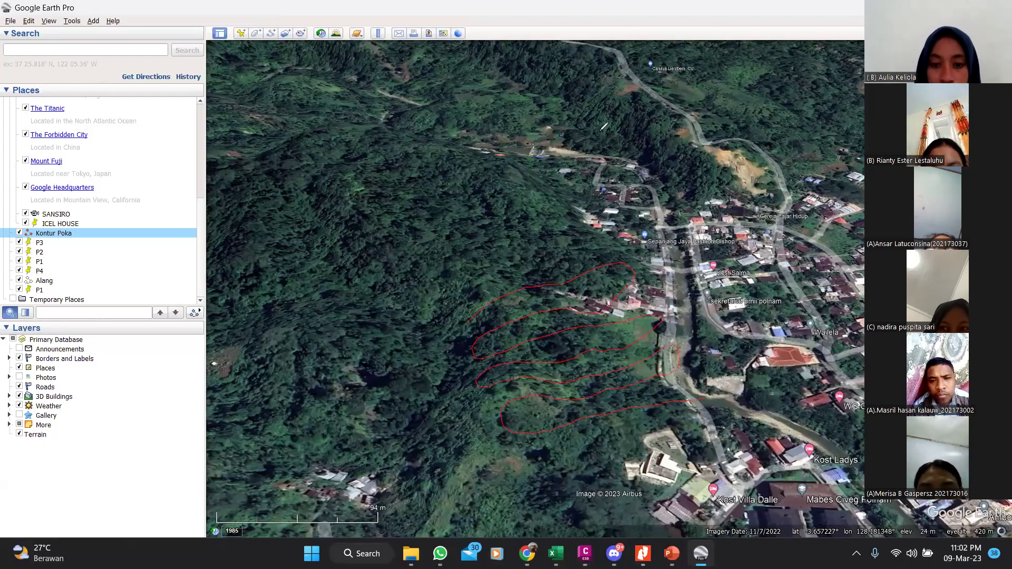
key("alt+Tab")
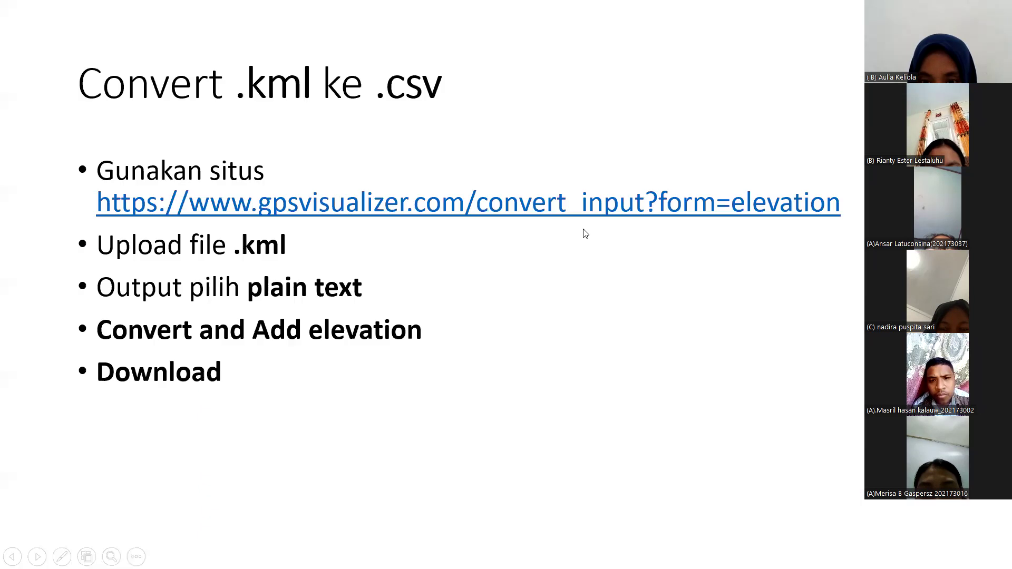
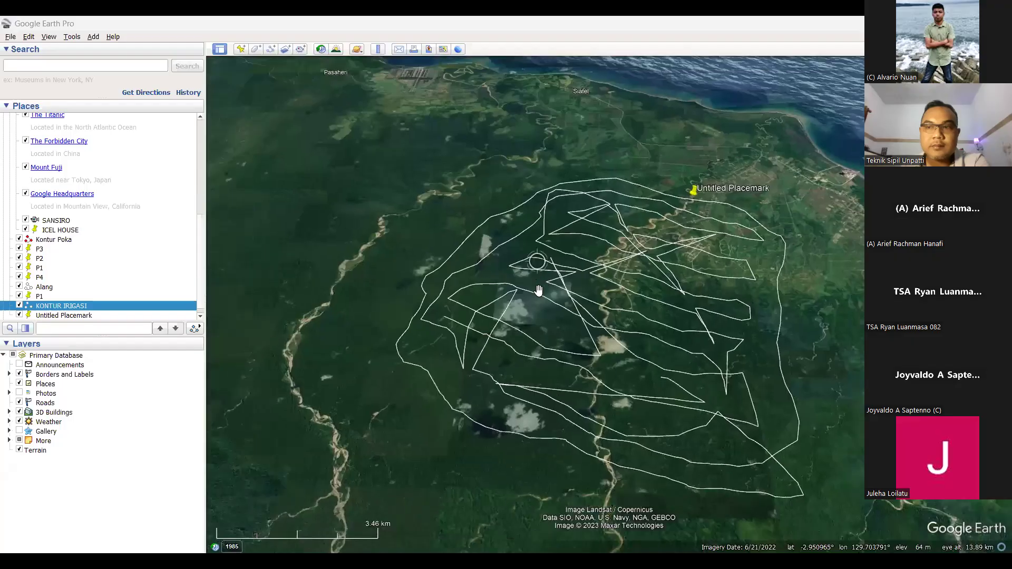
View the KONTUR IRIGASI path in Google Earth Pro out to the whole of Seram Island, and return to the area near Seliha
scroll(539, 290, "down", 5)
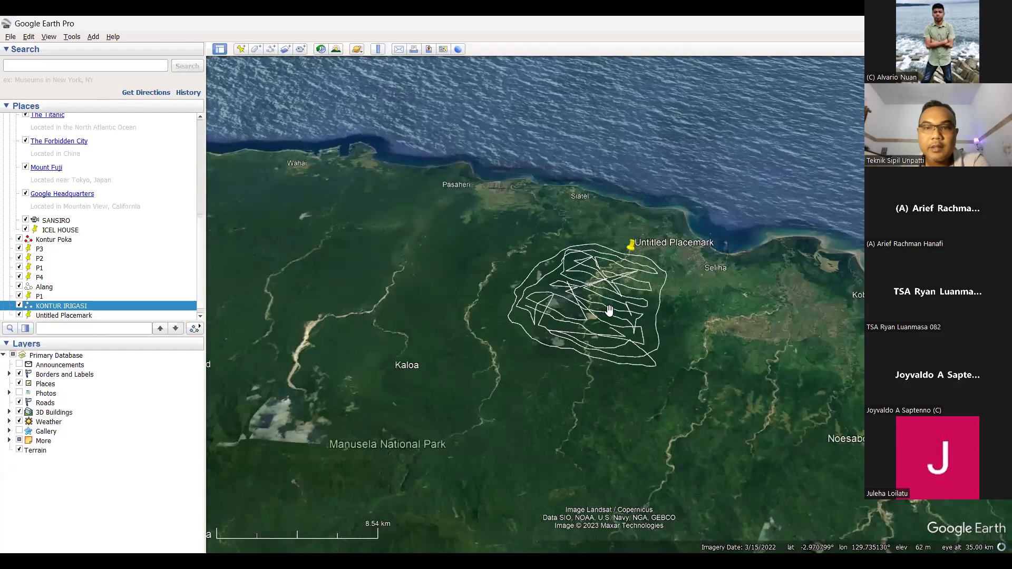
scroll(609, 310, "up", 4)
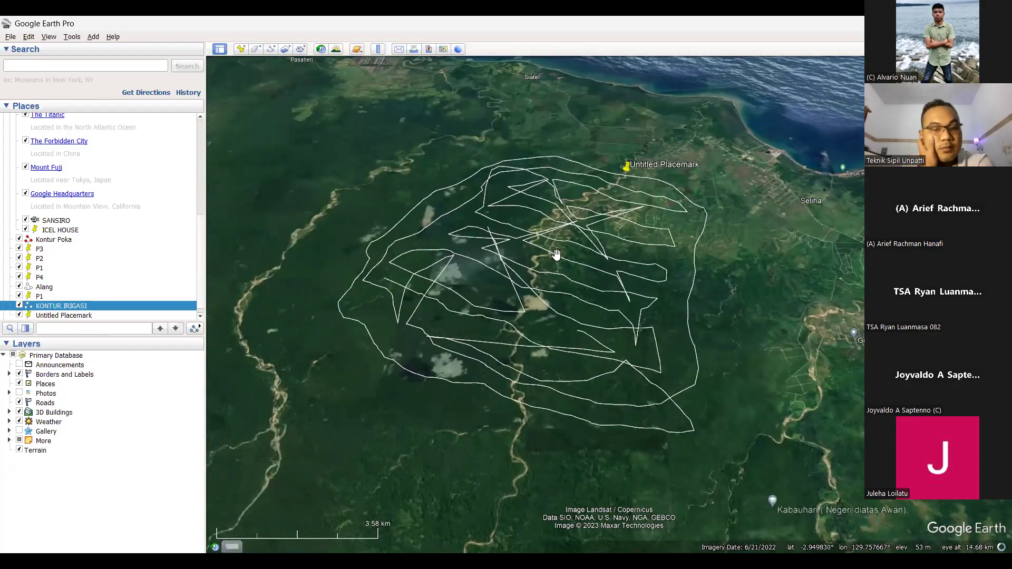
scroll(493, 382, "down", 3)
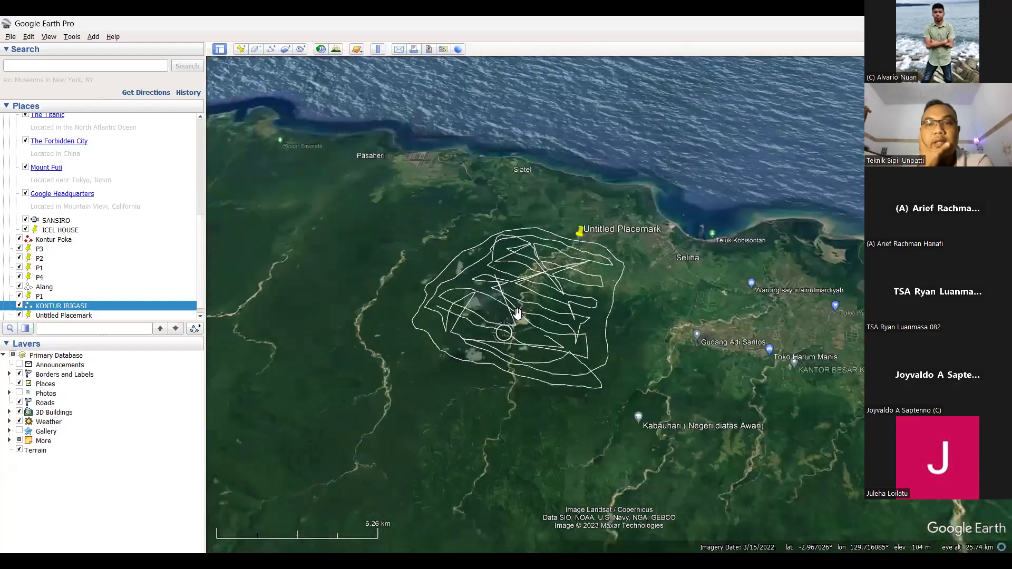
scroll(510, 317, "down", 2)
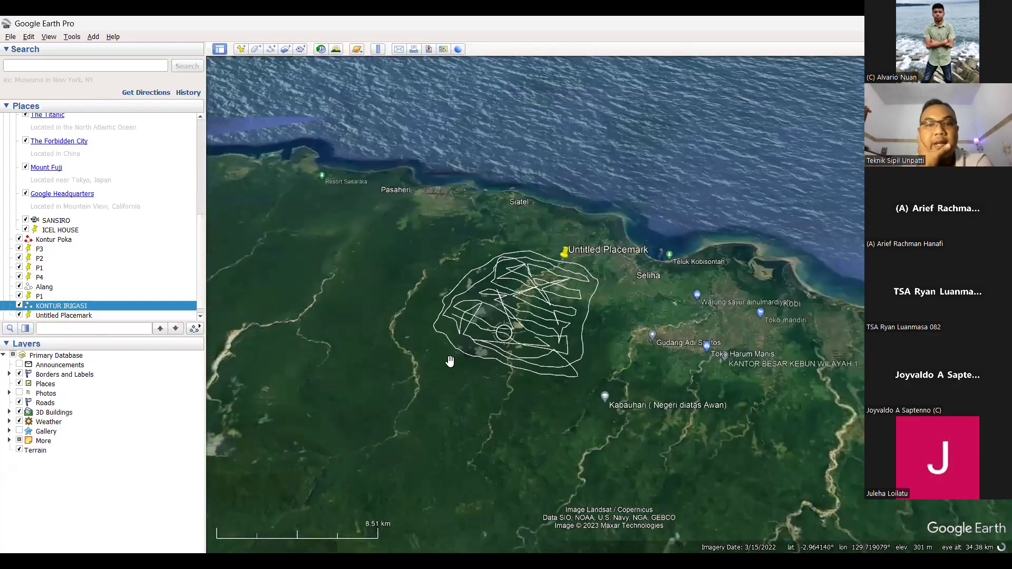
scroll(450, 361, "down", 10)
left_click_drag(537, 340, 448, 363)
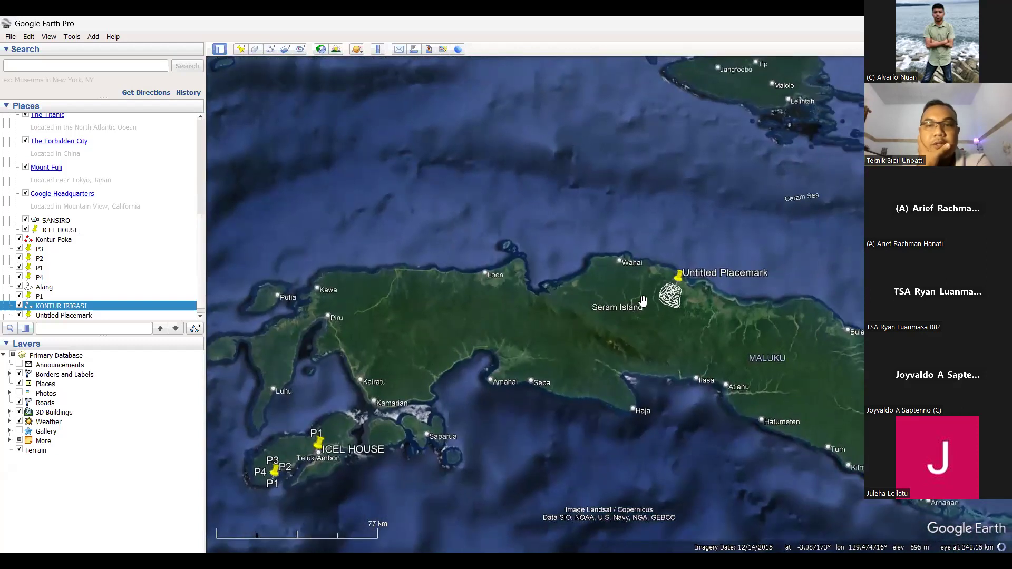
scroll(685, 273, "up", 2)
scroll(685, 303, "up", 5)
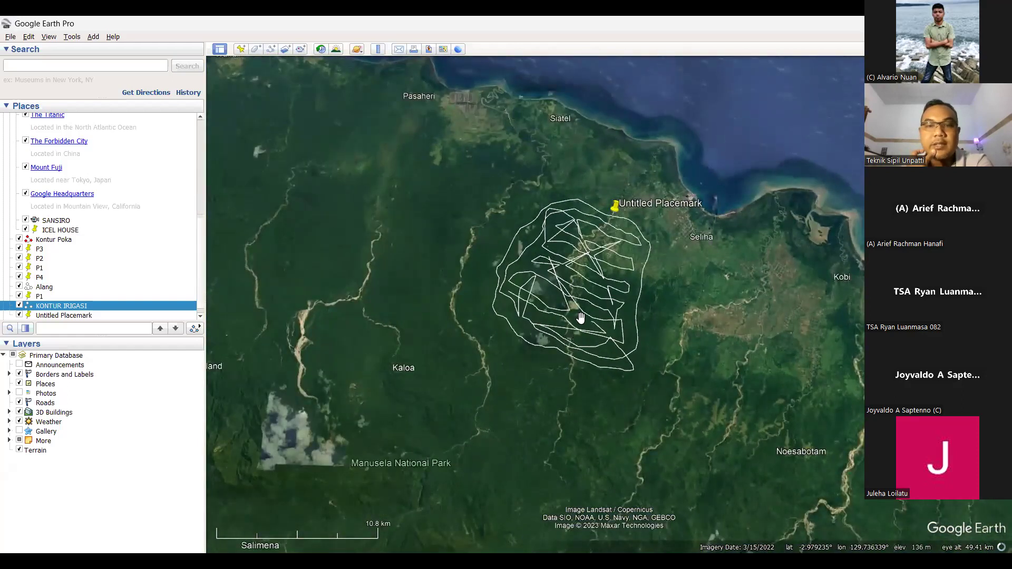
Examine the river, villages and fields inside the KONTUR IRIGASI path, down to the settlement around SD Inpres Sp4 Sariputih
left_click_drag(581, 318, 566, 335)
scroll(553, 343, "up", 2)
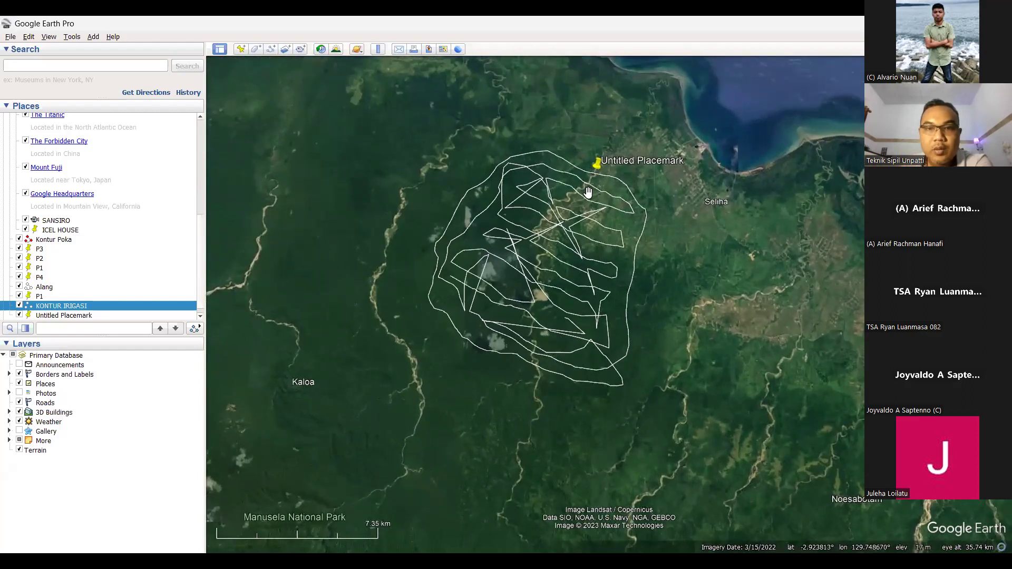
scroll(582, 184, "up", 3)
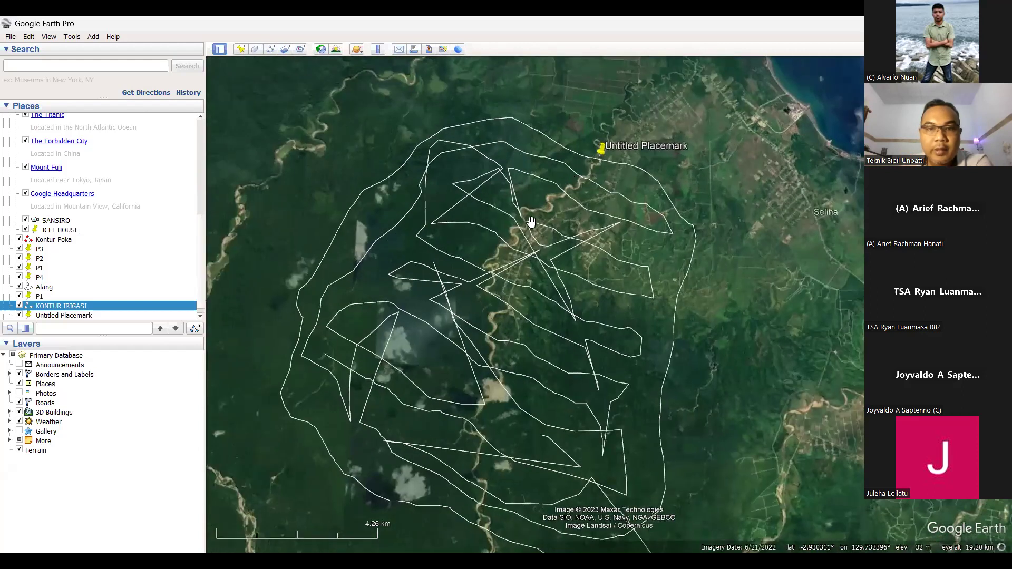
scroll(519, 279, "up", 4)
scroll(515, 281, "up", 1)
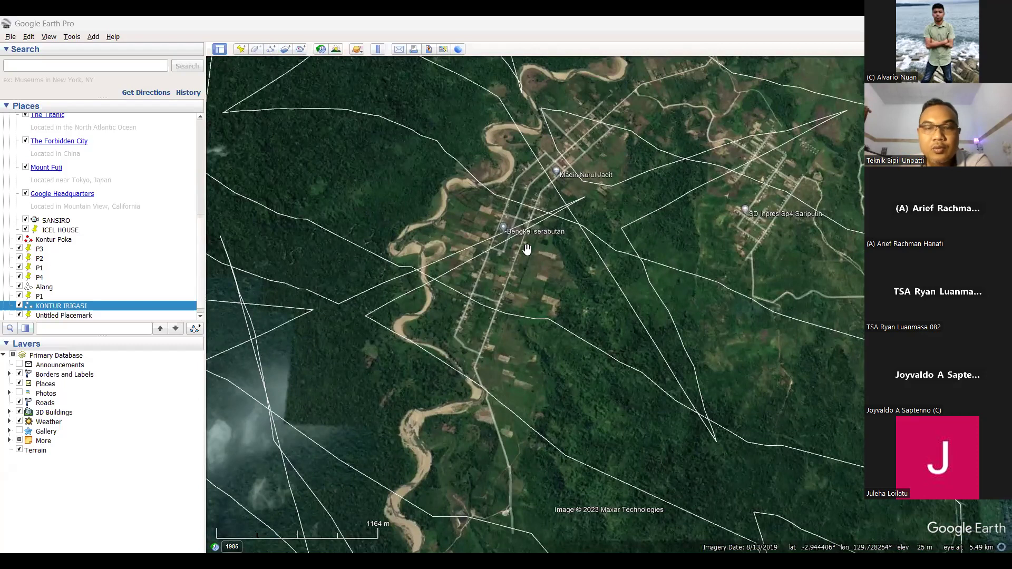
scroll(545, 260, "up", 2)
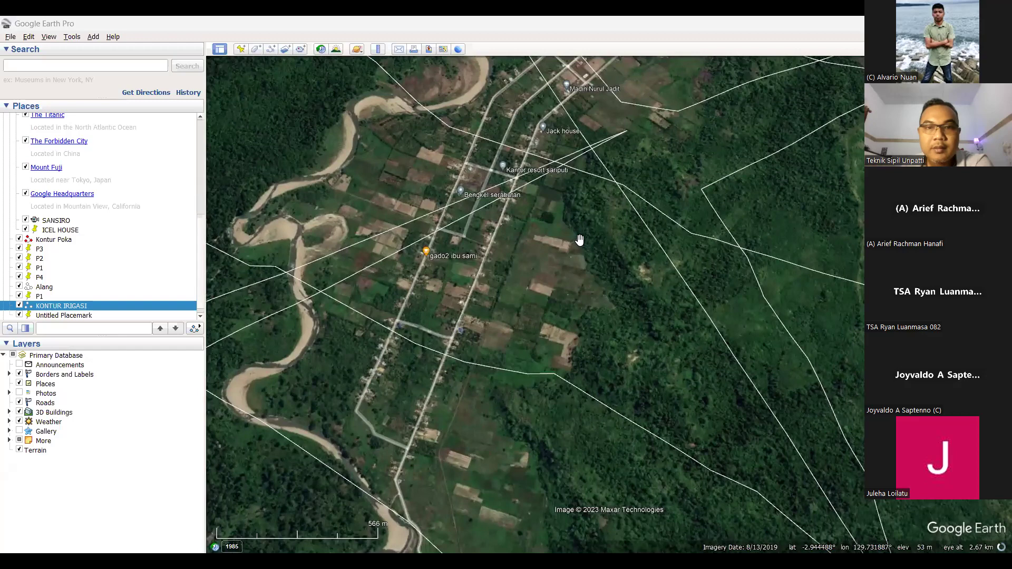
left_click_drag(712, 106, 613, 208)
left_click_drag(656, 160, 581, 256)
left_click_drag(630, 337, 509, 227)
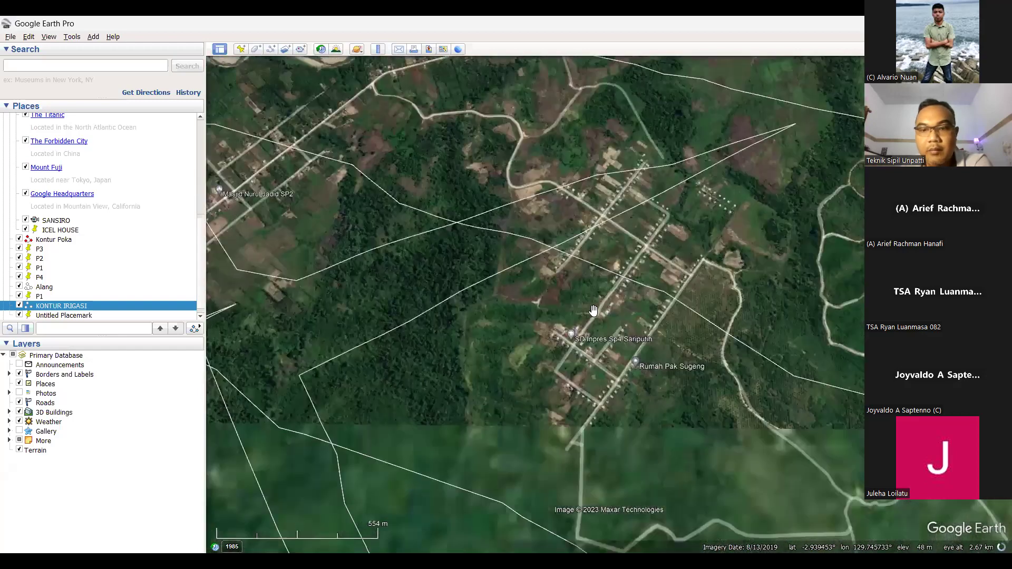
scroll(592, 306, "up", 5)
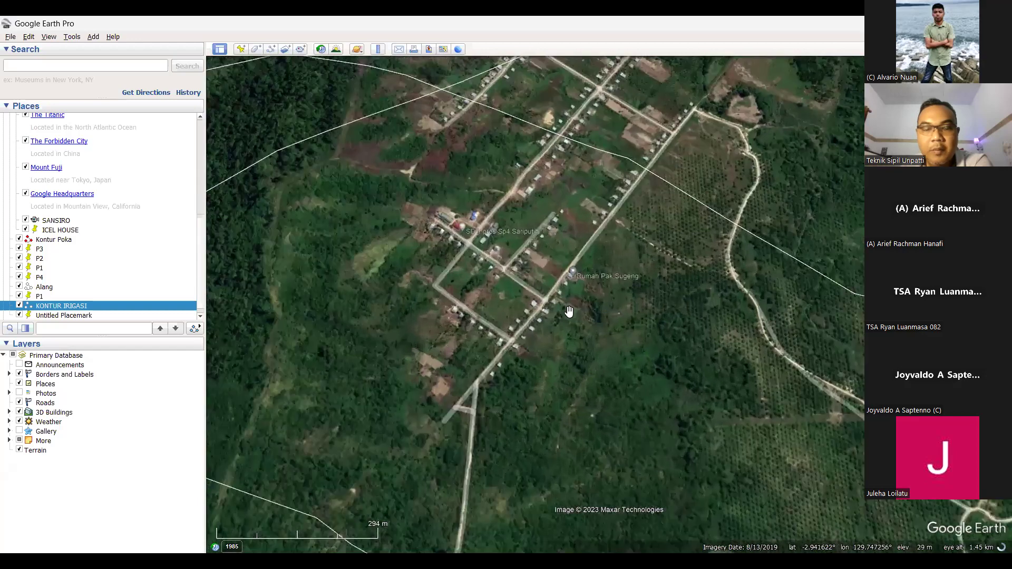
scroll(590, 327, "down", 4)
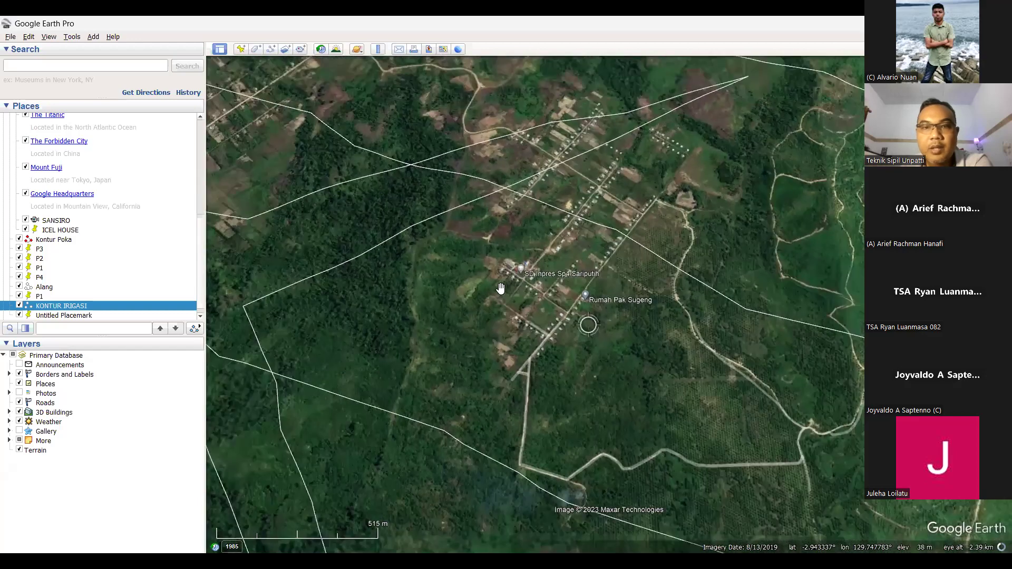
Inspect the terrain between Sariputih and Masjid Nurul Jadid SP2, and return to a view of the whole KONTUR IRIGASI path
left_click_drag(501, 288, 614, 350)
scroll(569, 319, "down", 2)
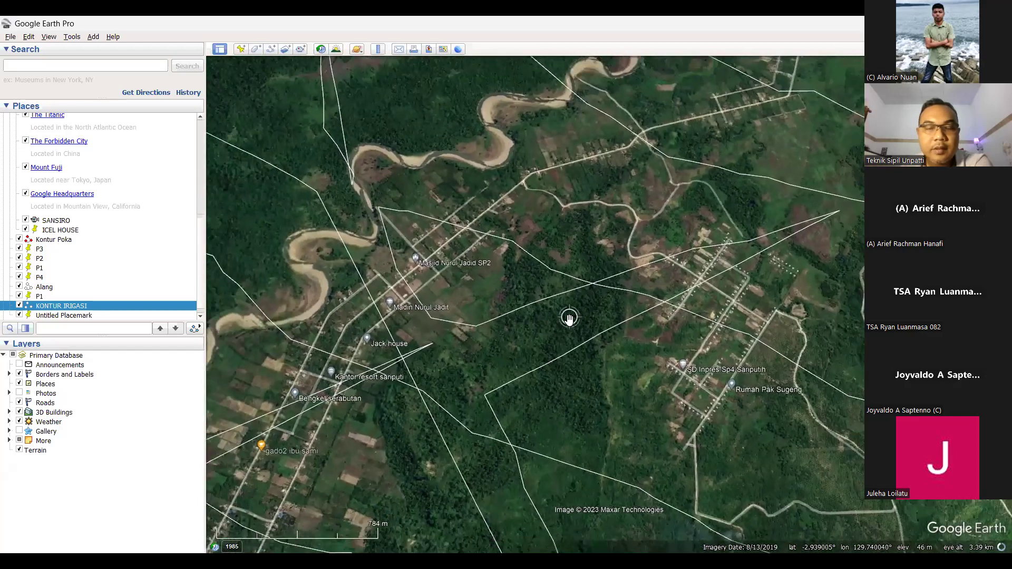
scroll(588, 315, "down", 2)
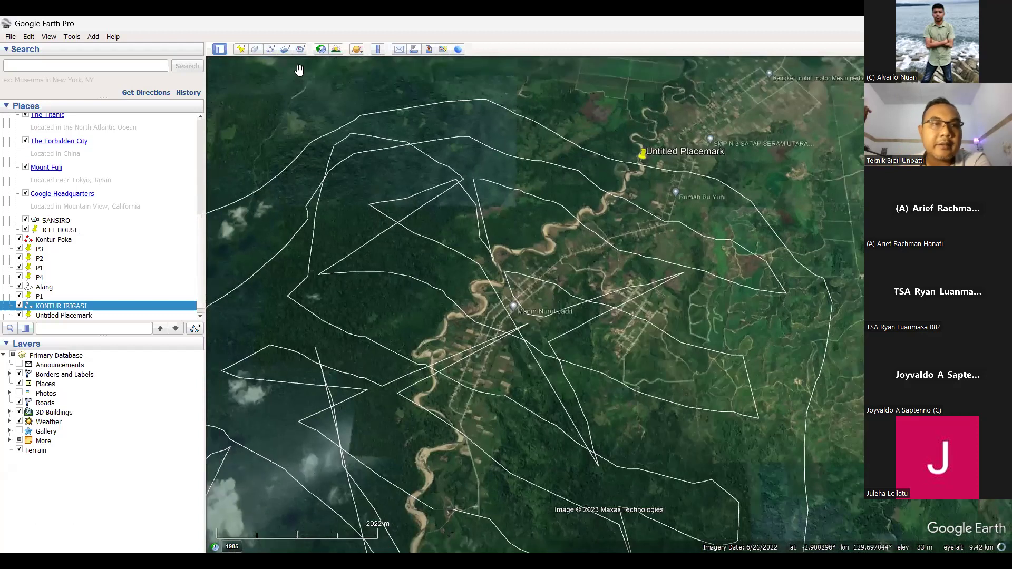
scroll(549, 270, "down", 3)
scroll(548, 269, "down", 3)
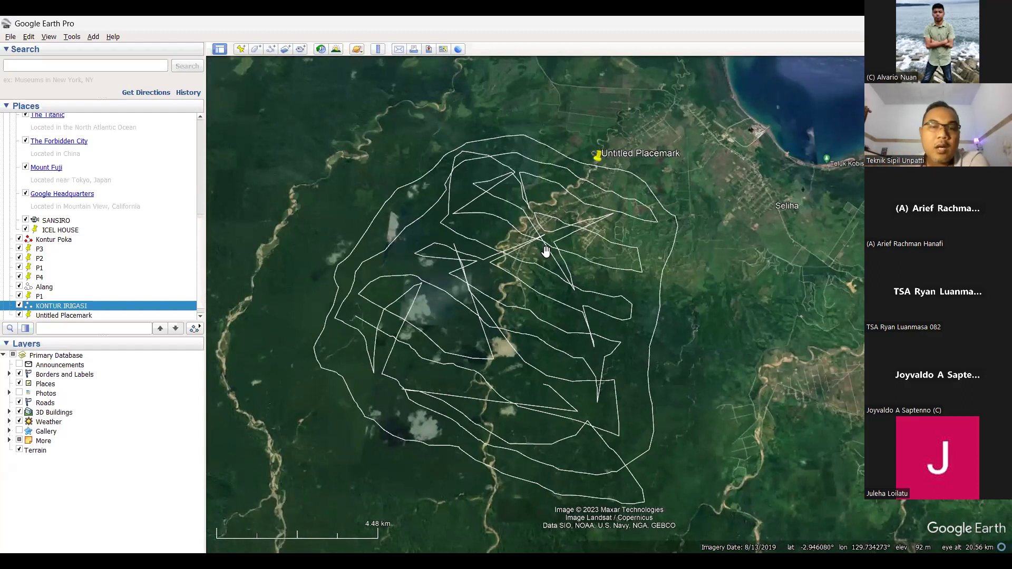
scroll(527, 242, "up", 3)
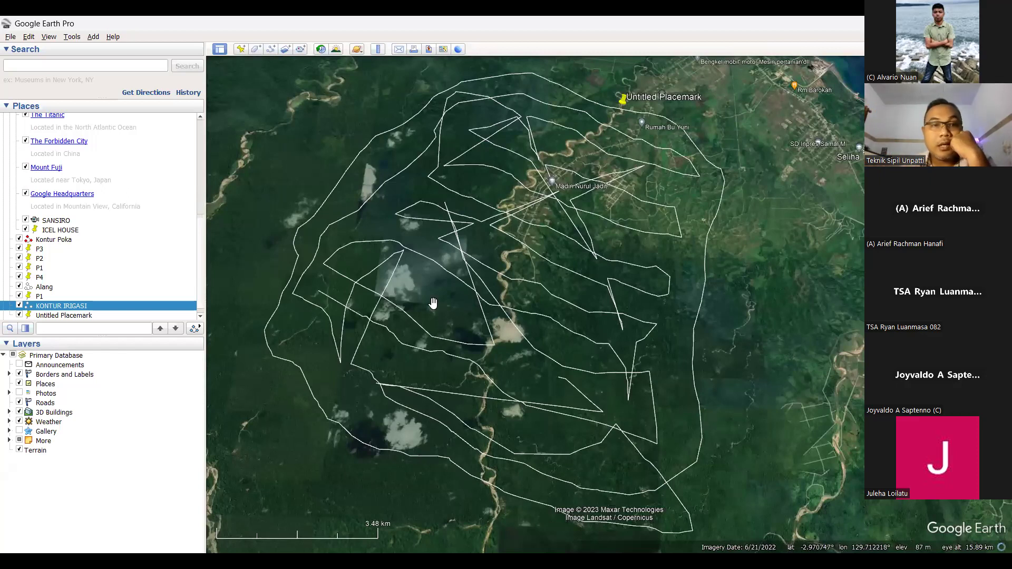
left_click(271, 50)
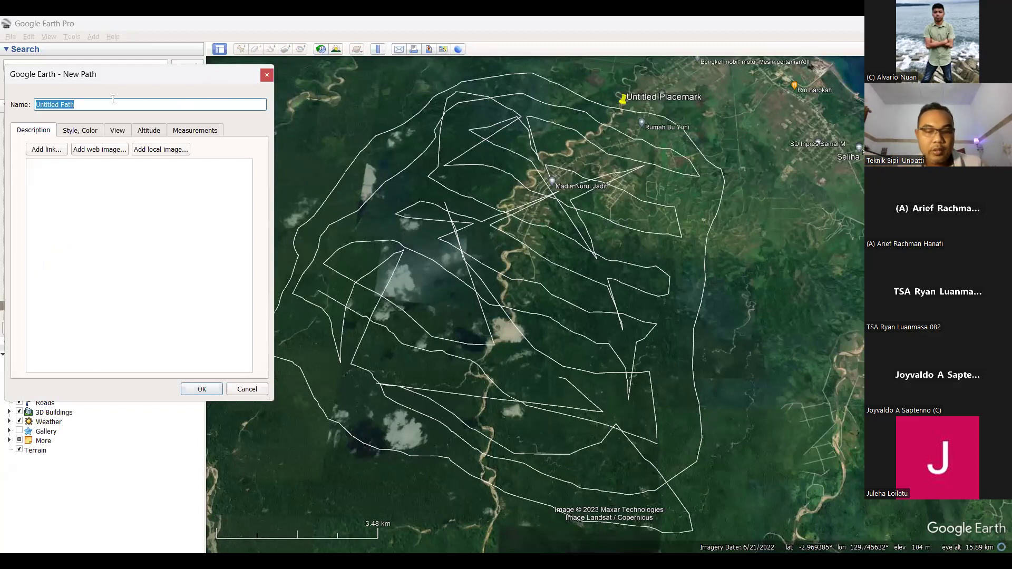
type("KO")
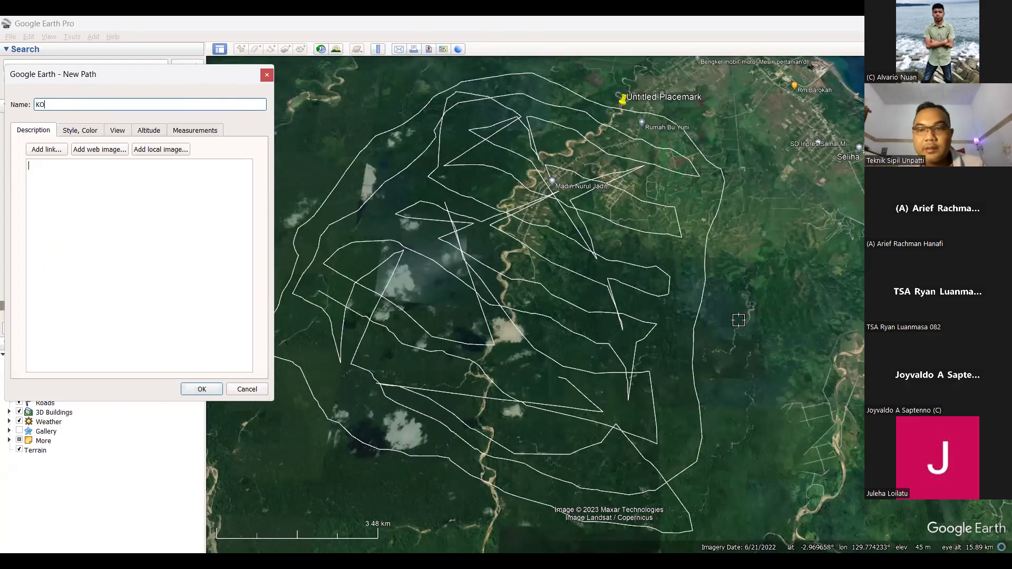
scroll(723, 320, "down", 3)
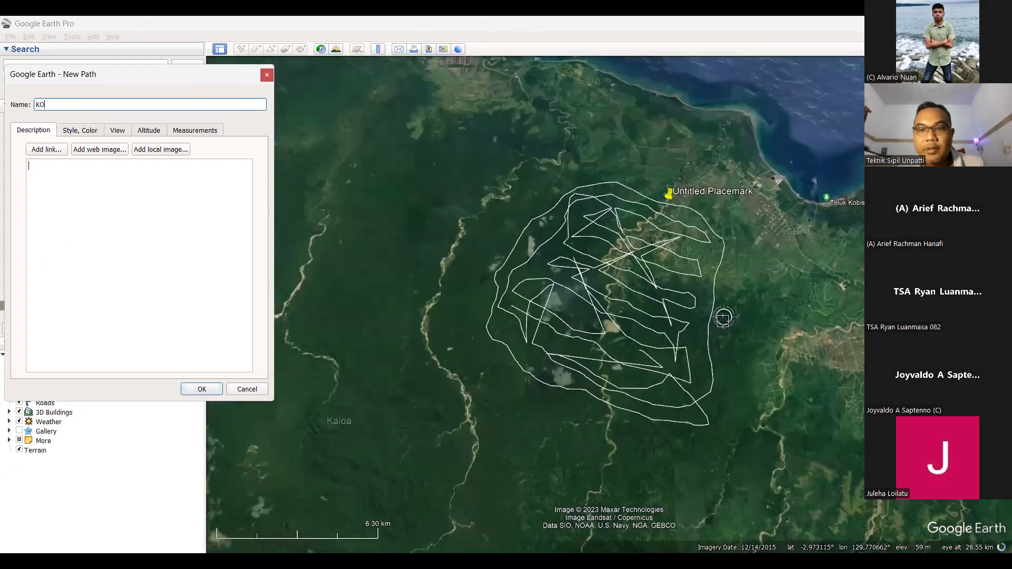
scroll(723, 319, "up", 1)
mouse_move(749, 360)
left_mouse_down()
mouse_move(735, 342)
mouse_move(745, 308)
mouse_move(800, 338)
mouse_move(809, 368)
left_mouse_up()
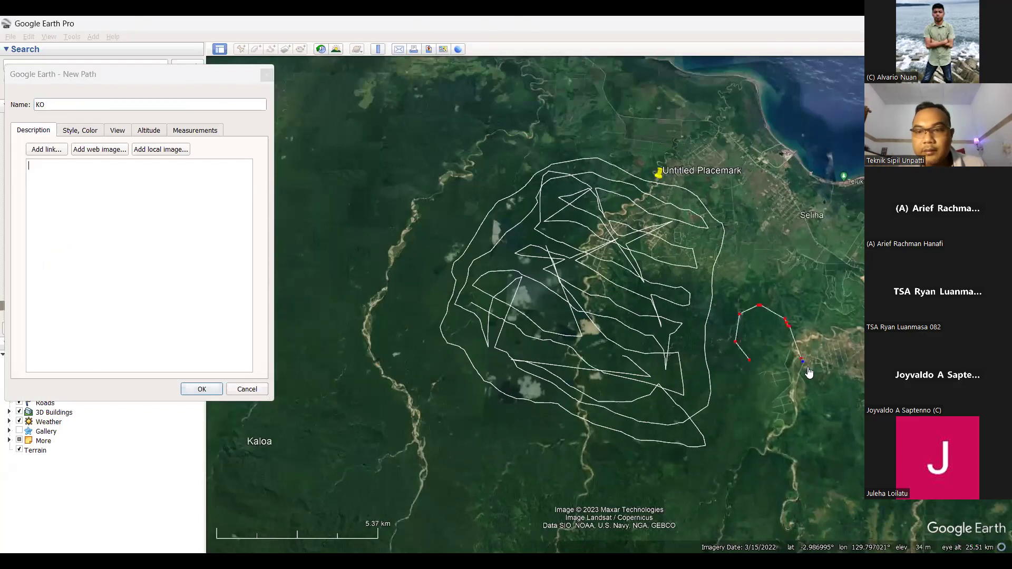
scroll(728, 359, "down", 2)
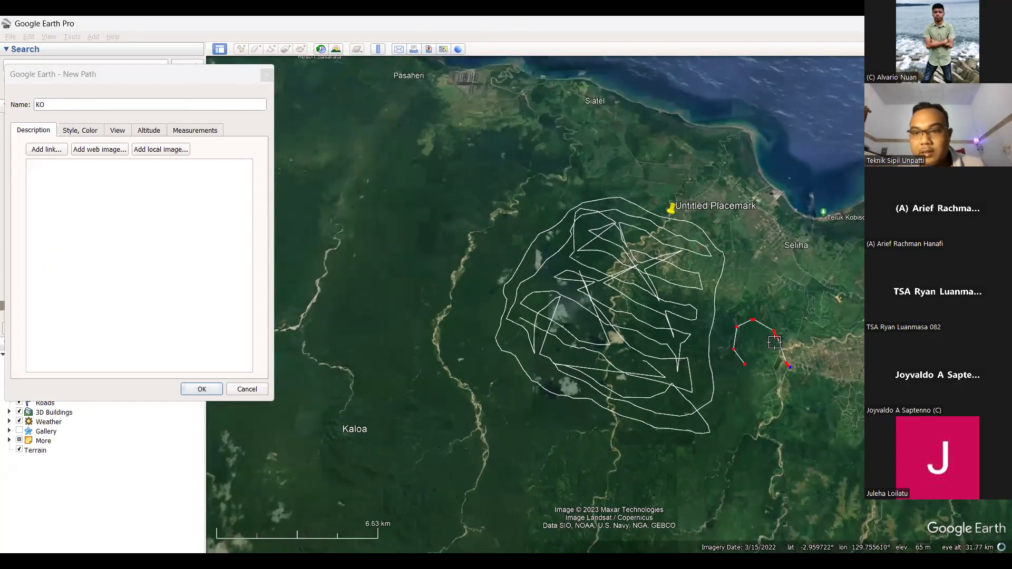
left_click(229, 143)
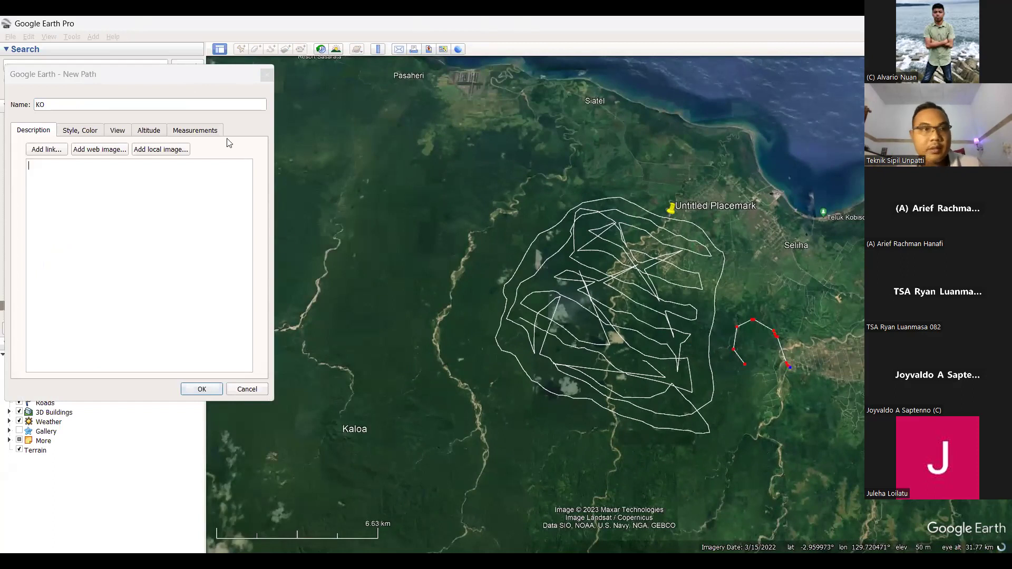
left_click(247, 389)
Start a new path named KONTUR IRIGASI and draw its first back-and-forth rows across the river south-west of Toko Harum Manis
left_click_drag(838, 362, 730, 358)
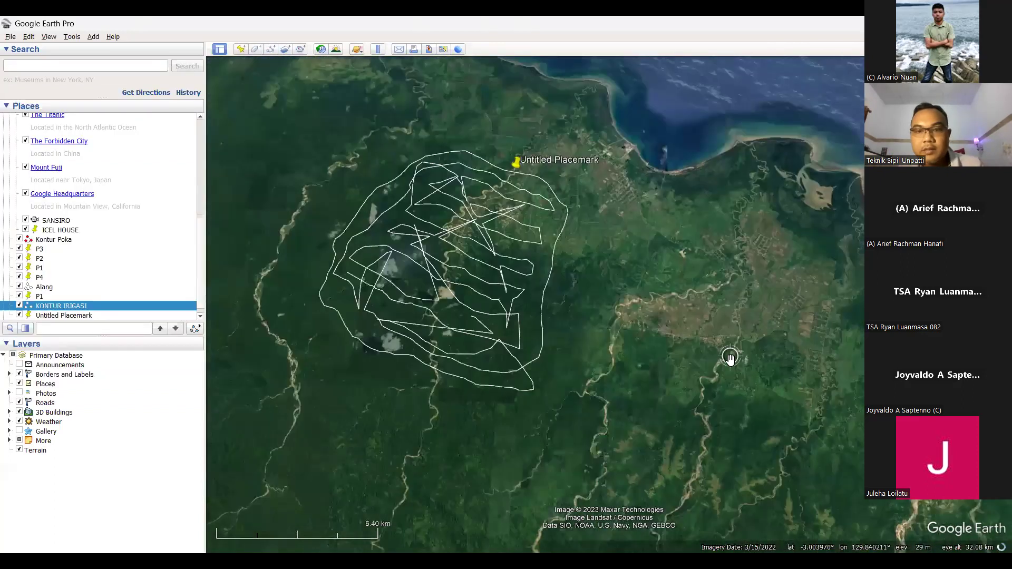
scroll(730, 359, "up", 2)
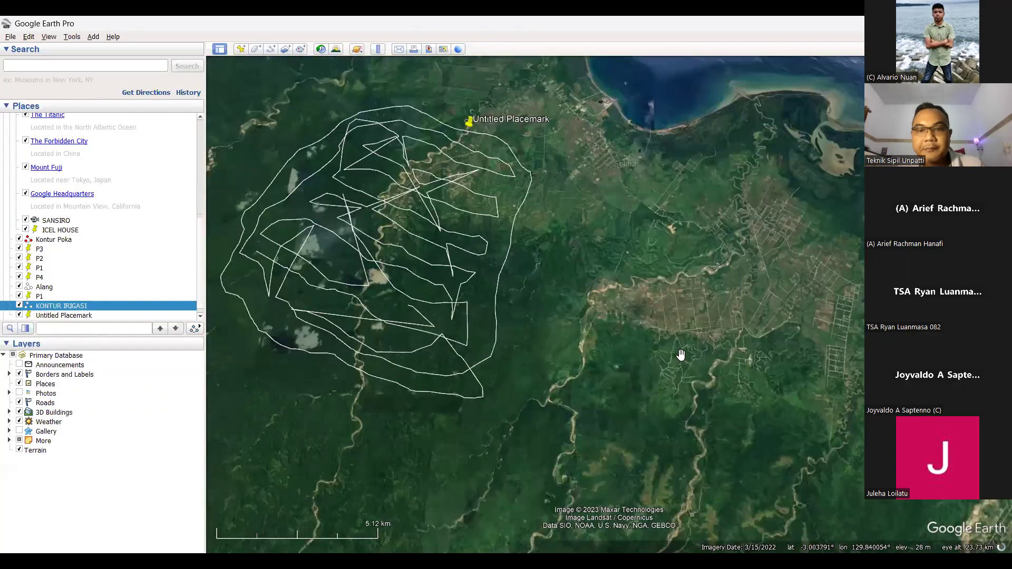
left_click(271, 50)
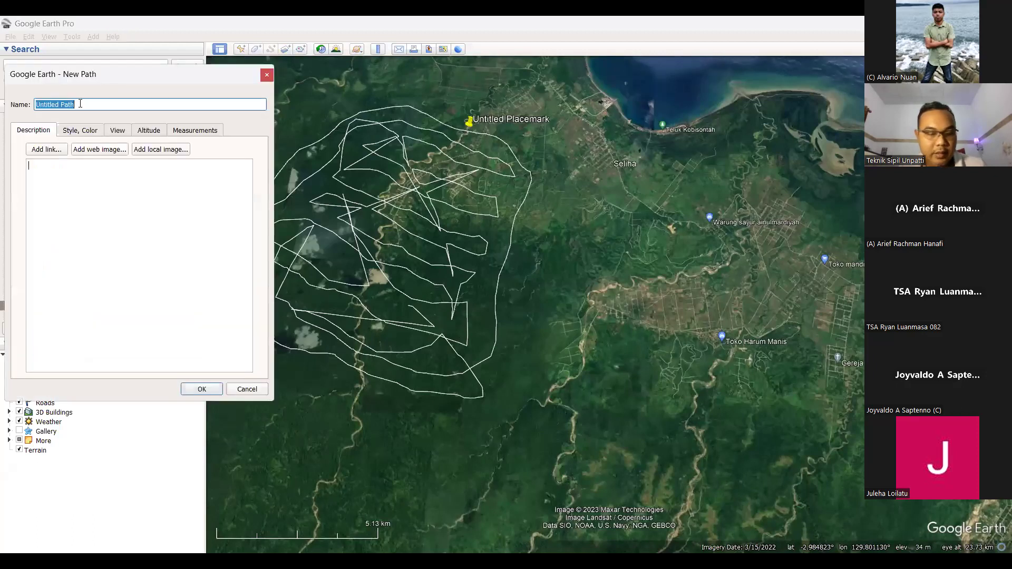
type("KONTUR IRIGASI")
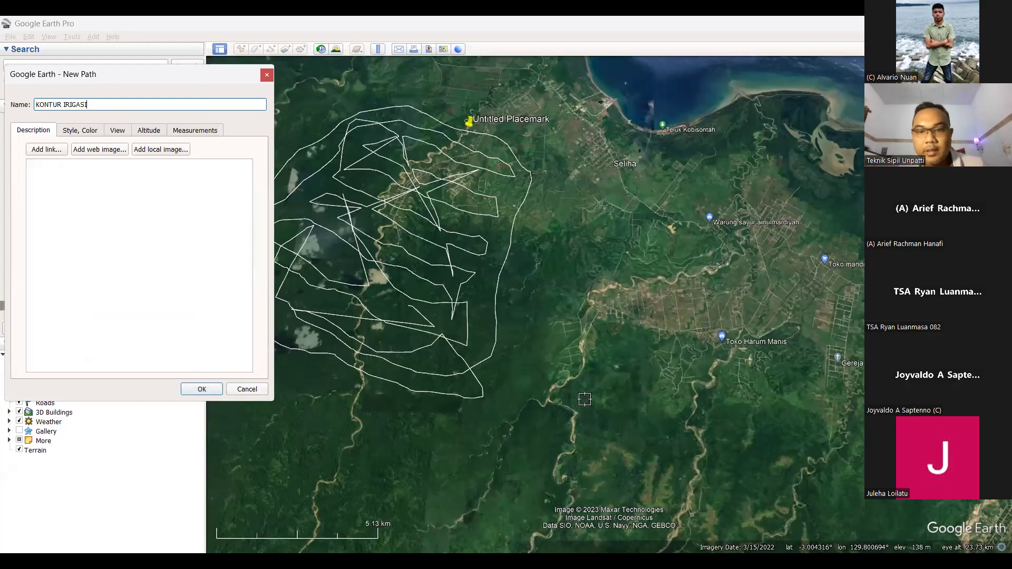
mouse_move(577, 493)
left_mouse_down()
mouse_move(537, 491)
mouse_move(495, 464)
mouse_move(592, 480)
left_mouse_up()
left_click(570, 469)
left_click(529, 457)
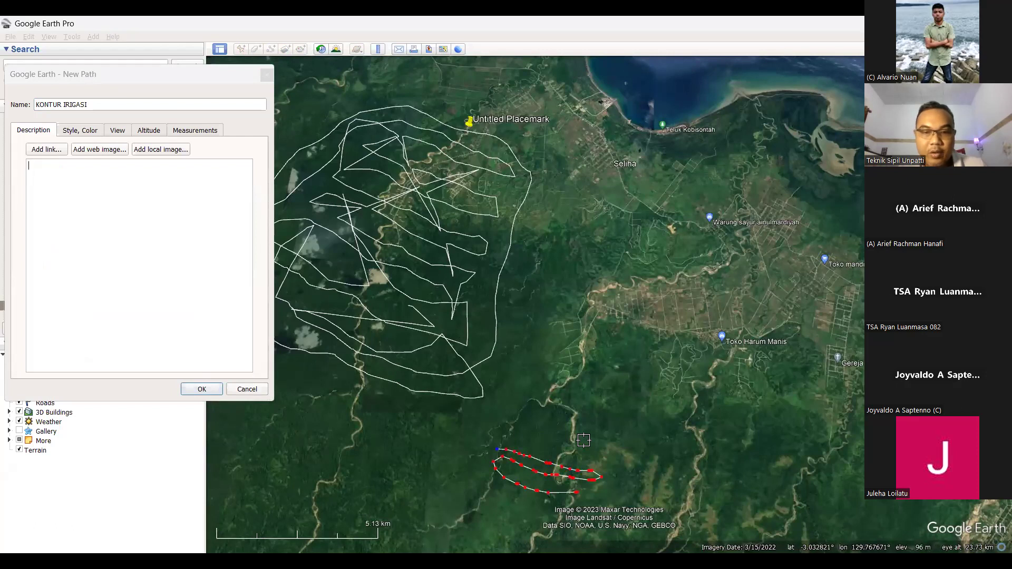
Turn the path north at its western end and trace another row of points eastward across the river
left_click(491, 445)
left_click(496, 434)
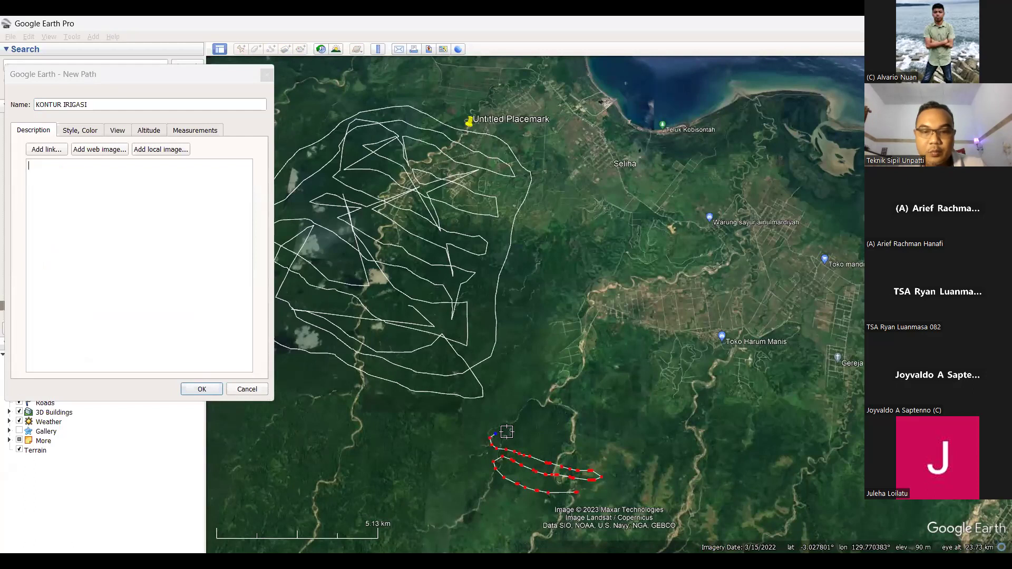
left_click(505, 435)
left_click(515, 436)
left_click(526, 442)
left_click(532, 449)
left_click(563, 455)
left_click(578, 459)
Continue the path's back-and-forth rows north past Toko Harum Manis, loop it back south along the eastern side, and save it
mouse_move(597, 454)
left_mouse_down()
mouse_move(503, 425)
mouse_move(525, 414)
mouse_move(598, 440)
mouse_move(605, 432)
mouse_move(506, 396)
mouse_move(518, 387)
mouse_move(625, 422)
mouse_move(527, 371)
mouse_move(633, 375)
mouse_move(571, 362)
mouse_move(547, 344)
mouse_move(561, 340)
mouse_move(632, 361)
left_mouse_up()
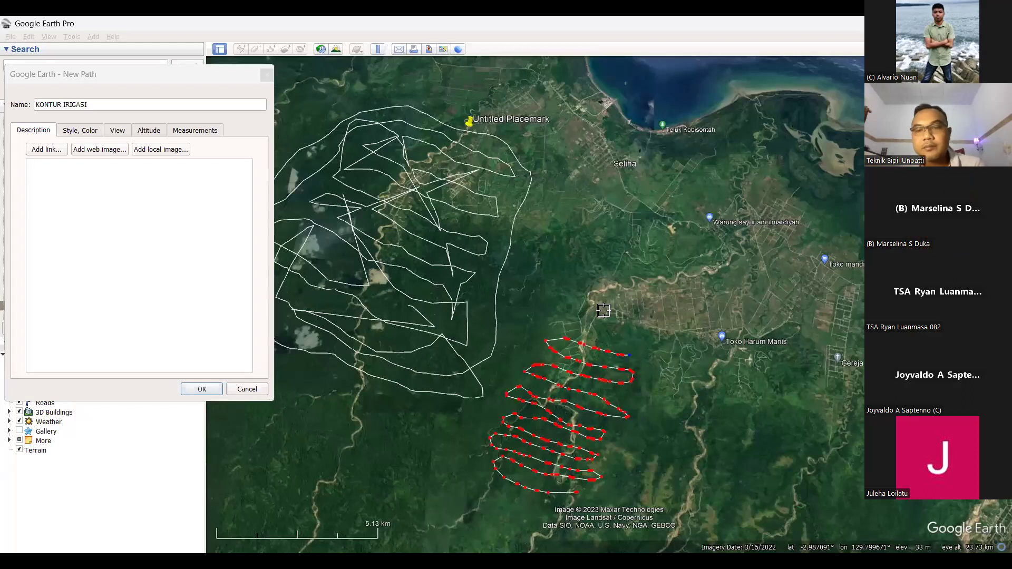
left_click(638, 357)
mouse_move(637, 356)
left_mouse_down()
mouse_move(642, 348)
mouse_move(556, 326)
mouse_move(580, 288)
mouse_move(636, 311)
mouse_move(683, 314)
mouse_move(657, 284)
mouse_move(555, 272)
mouse_move(601, 252)
mouse_move(693, 266)
mouse_move(574, 246)
mouse_move(630, 217)
mouse_move(732, 260)
mouse_move(675, 396)
mouse_move(666, 353)
mouse_move(626, 324)
mouse_move(548, 333)
mouse_move(502, 388)
left_mouse_up()
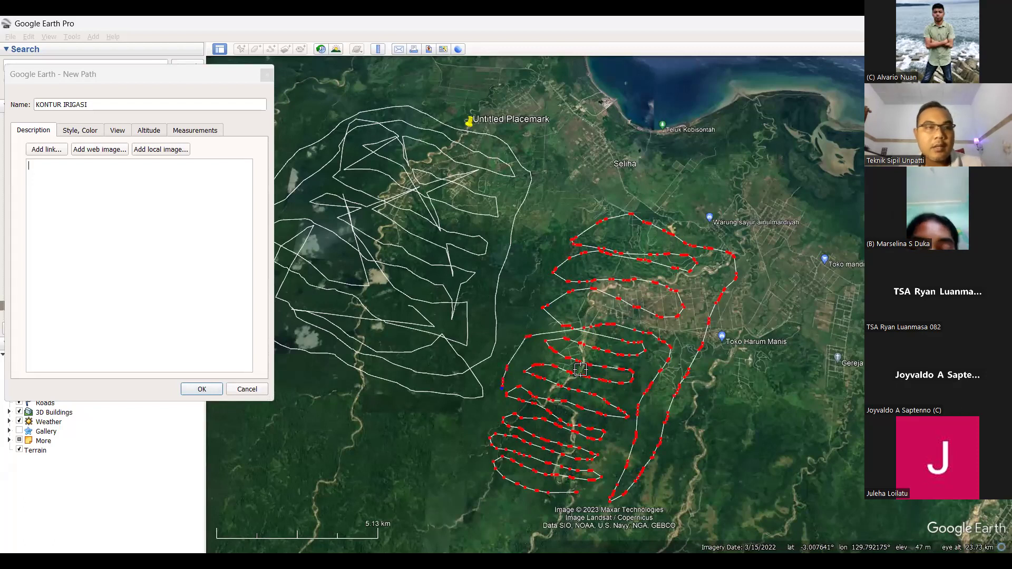
left_click(201, 390)
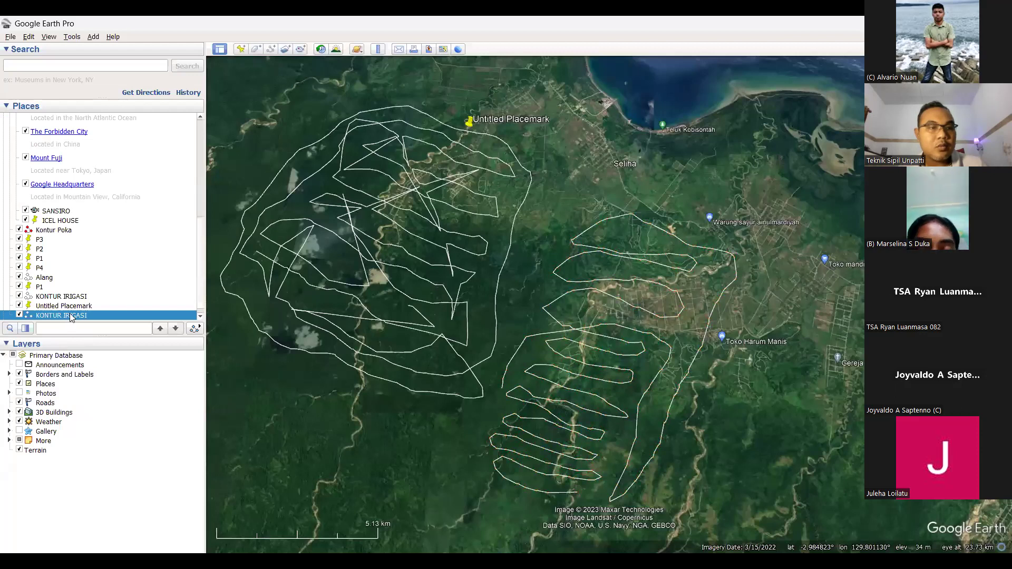
left_click(11, 37)
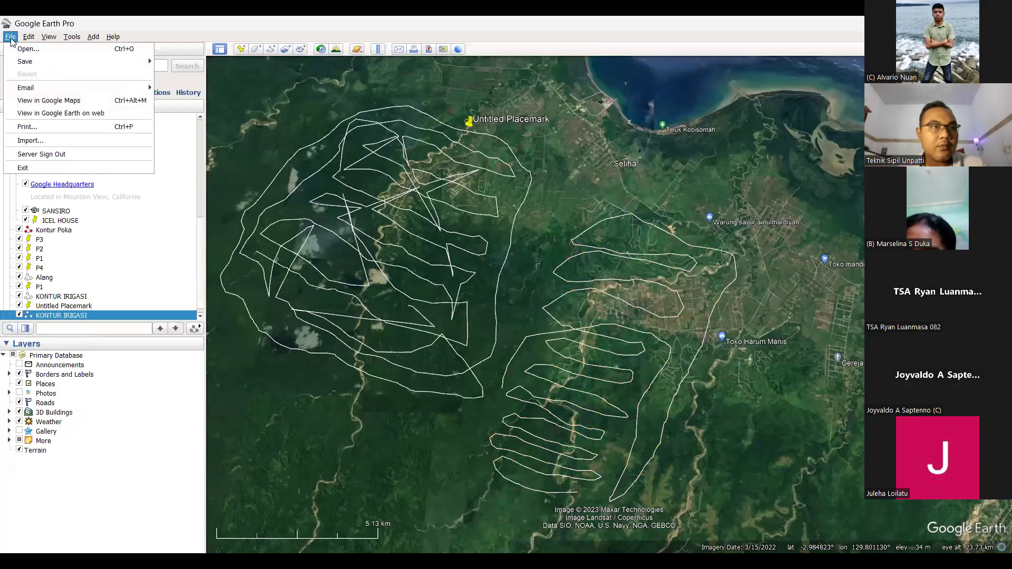
mouse_move(34, 64)
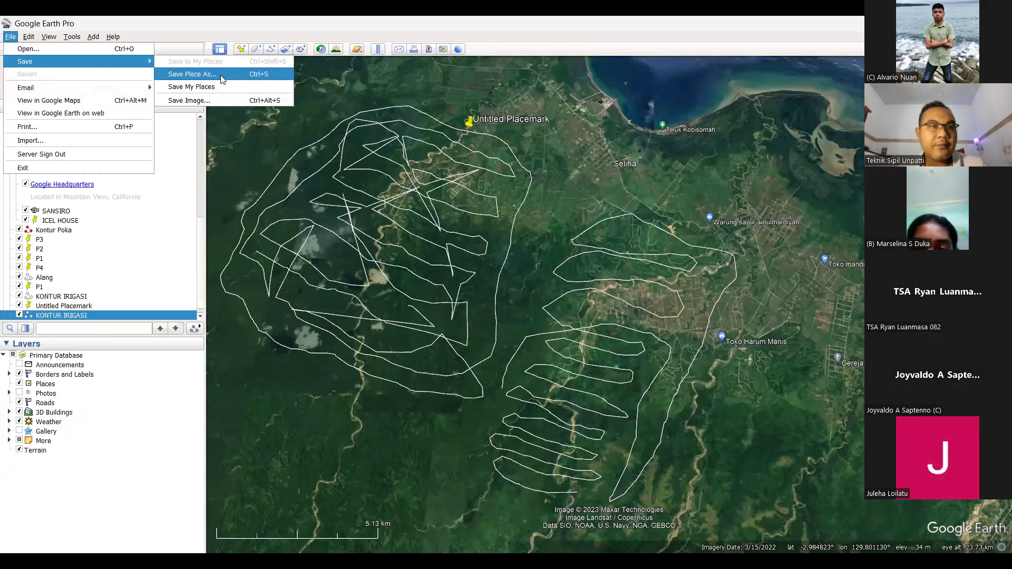
key("Return")
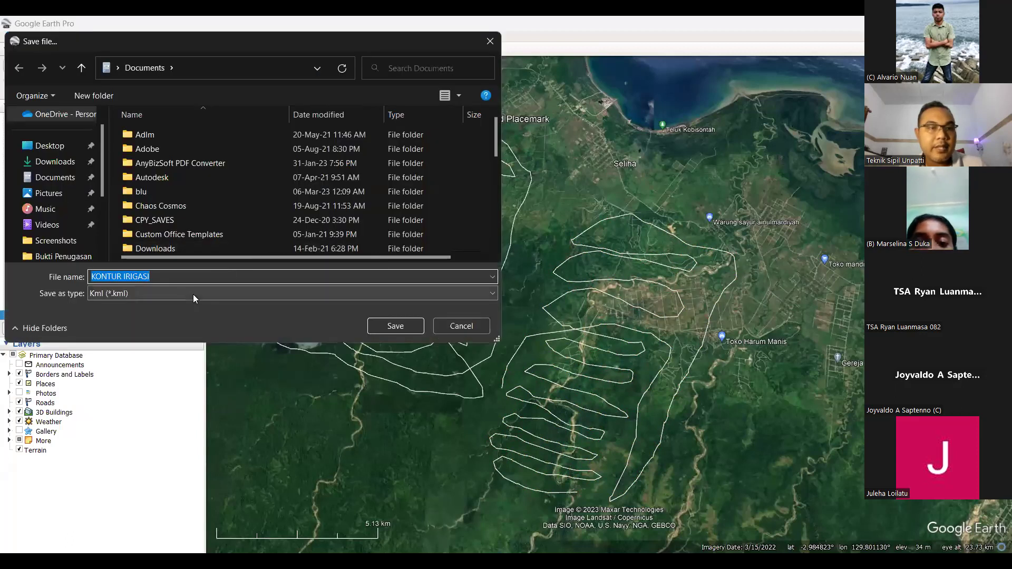
left_click(194, 294)
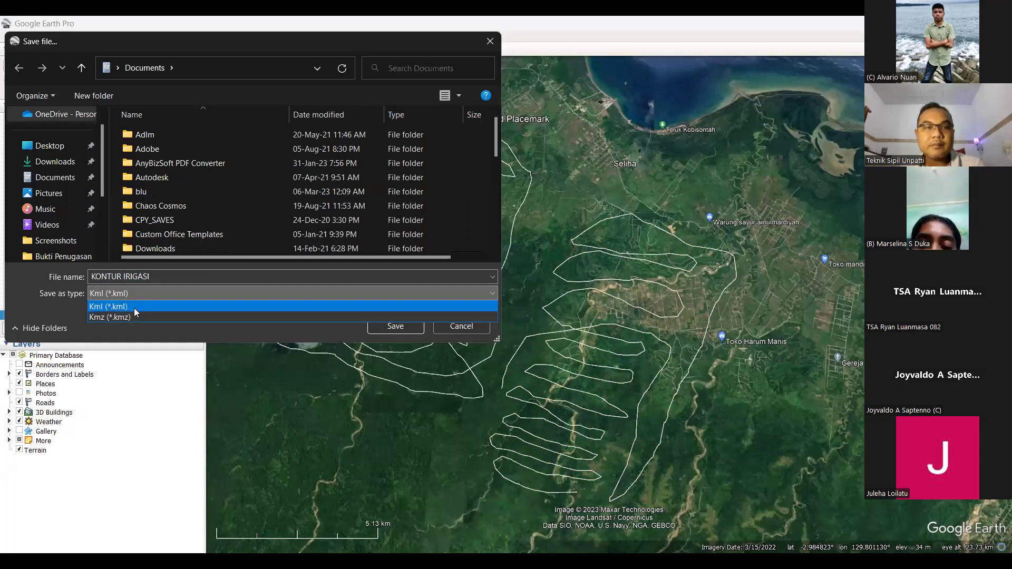
left_click(212, 330)
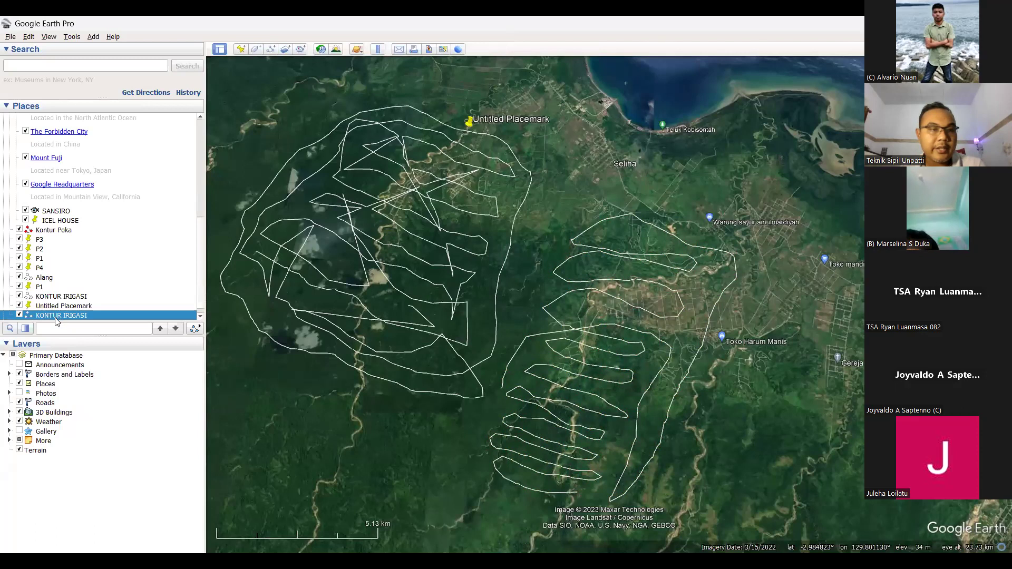
Rename the newly drawn KONTUR IRIGASI path as KONTUR IRIGASI 2
left_click(71, 298)
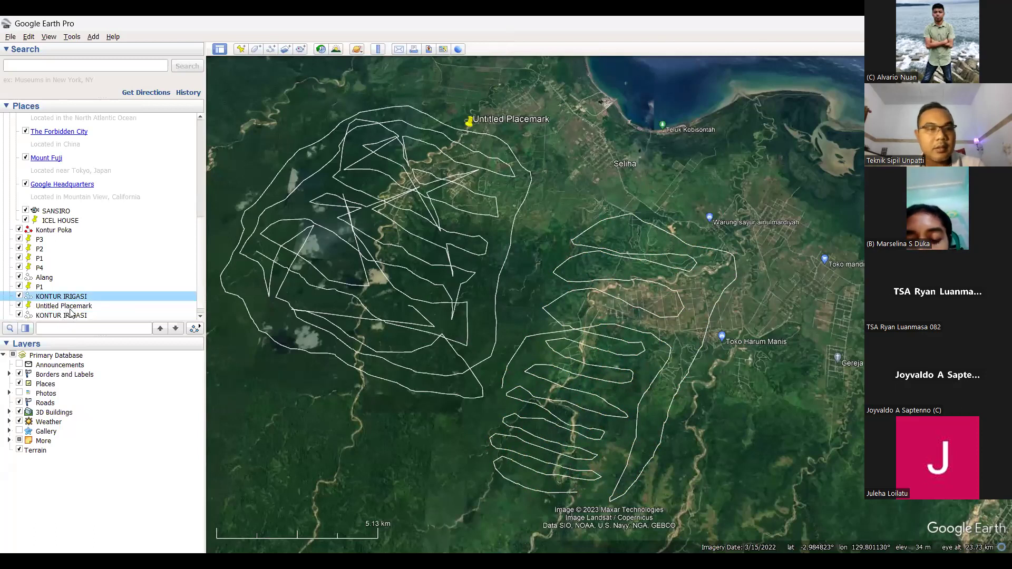
left_click(66, 318)
right_click(64, 316)
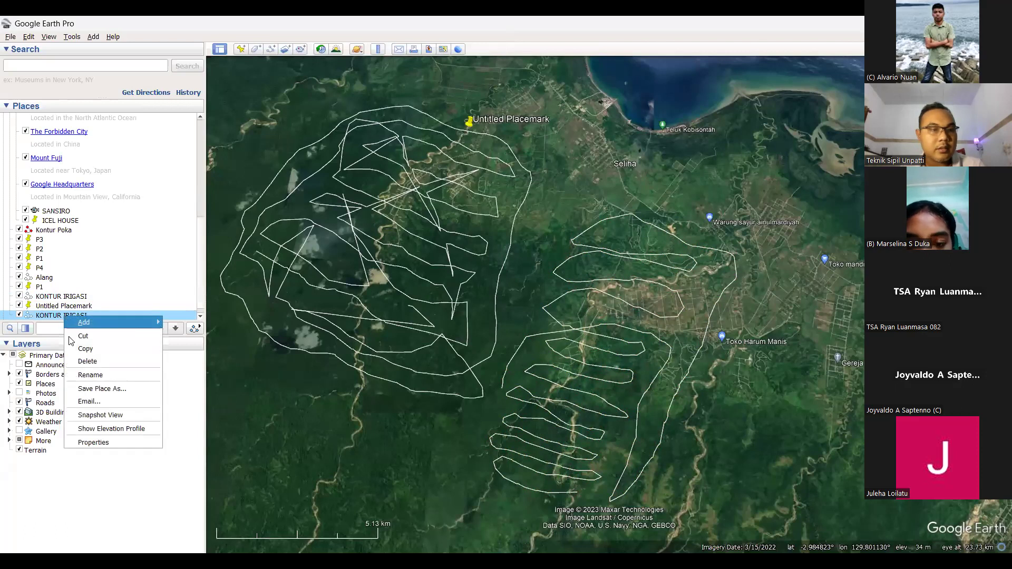
left_click(86, 375)
key("End")
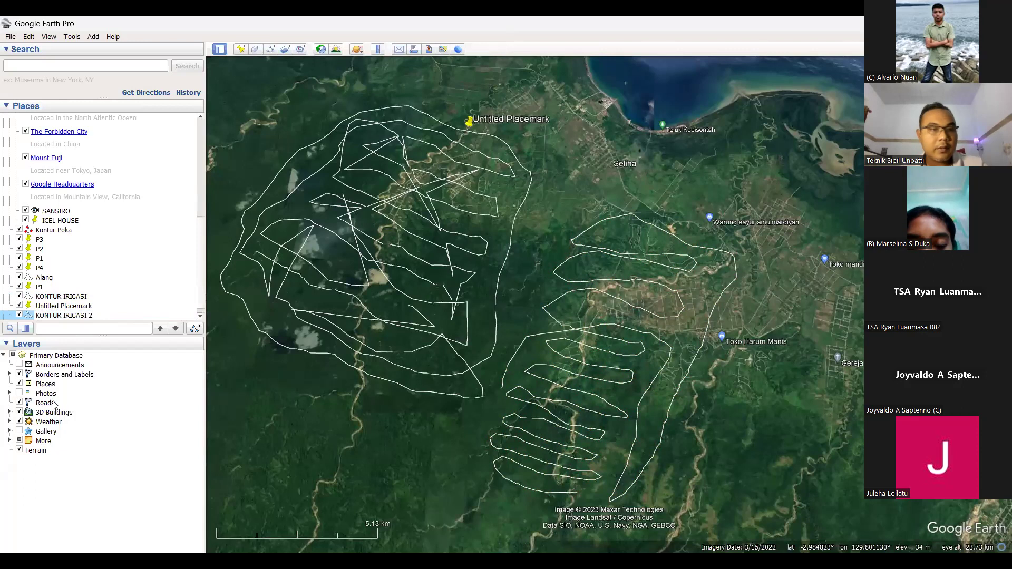
left_click(104, 394)
Save the KONTUR IRIGASI 2 path as a KML file named KONTUR IRIGASI 2 in the Documents folder
left_click(90, 318)
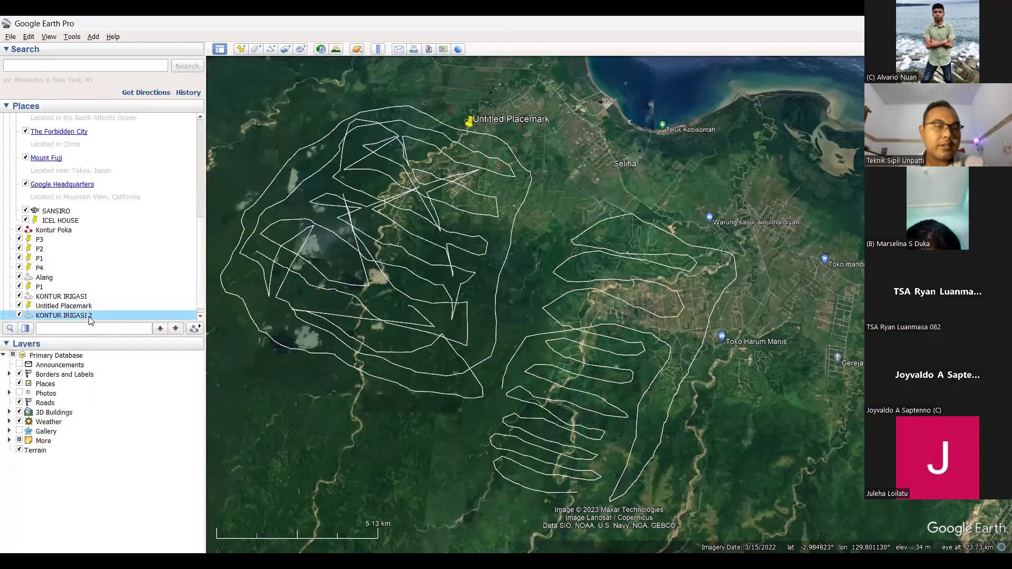
left_click(10, 36)
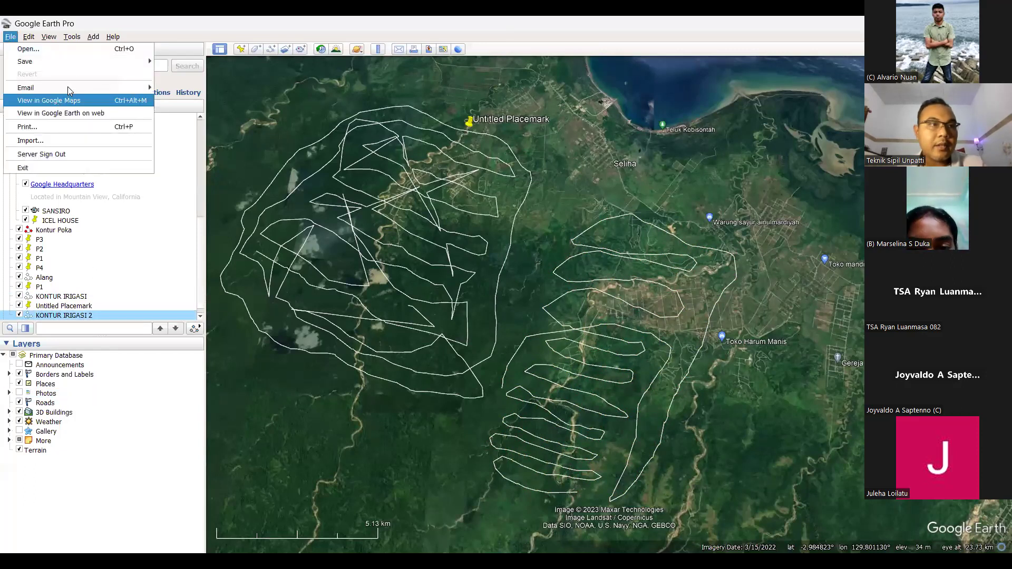
mouse_move(94, 62)
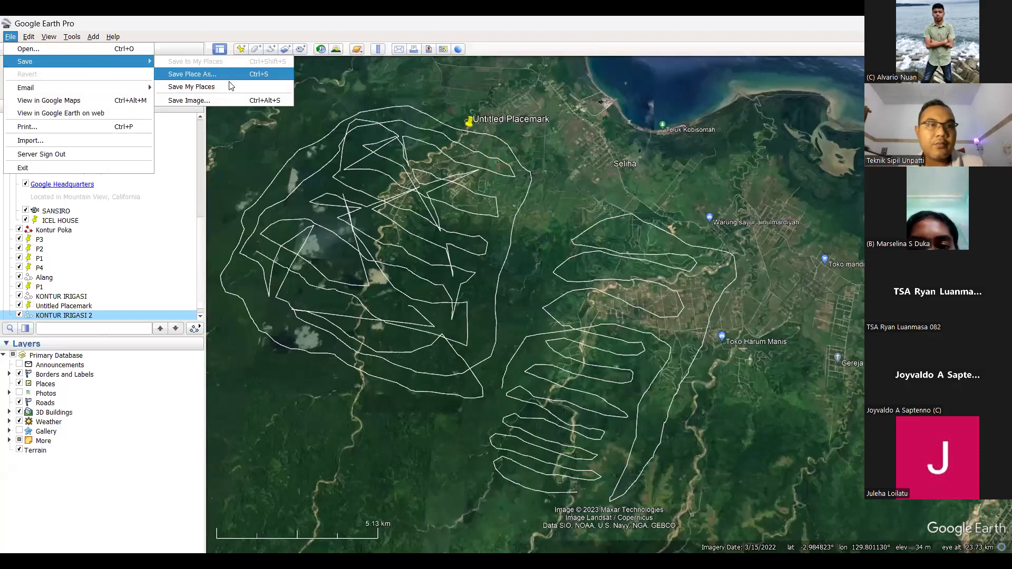
left_click(232, 78)
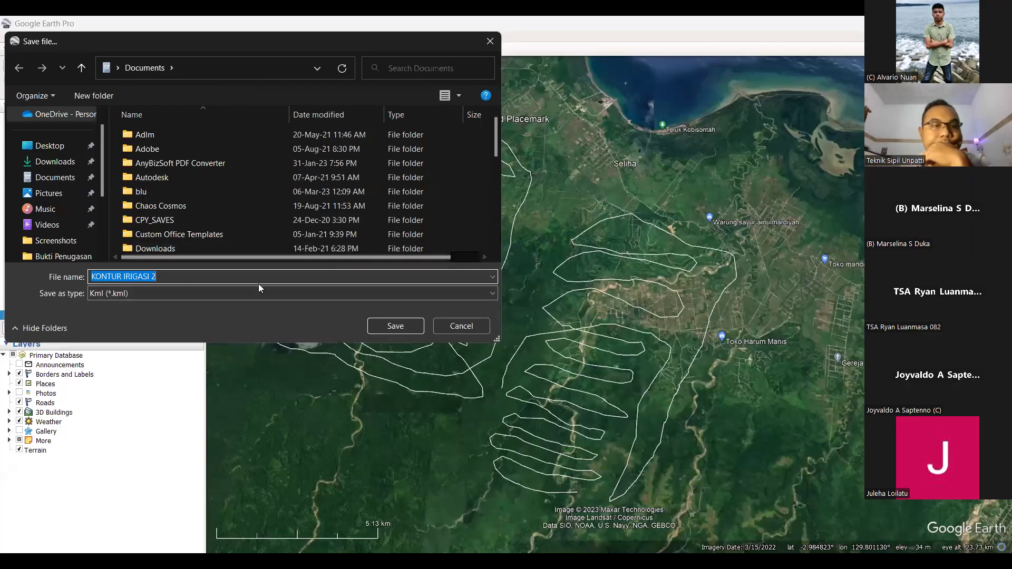
left_click(395, 327)
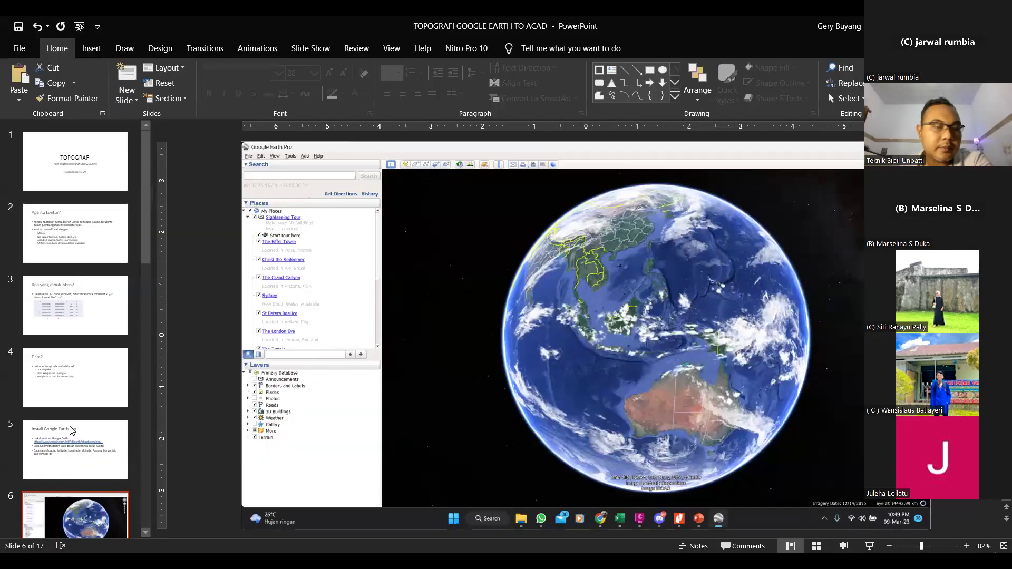
In the TOPOGRAFI GOOGLE EARTH TO ACAD PowerPoint presentation, go through the slides from Install Google Earth pro to Convert .kml ke .csv
left_click(72, 429)
scroll(72, 430, "down", 3)
left_click(72, 431)
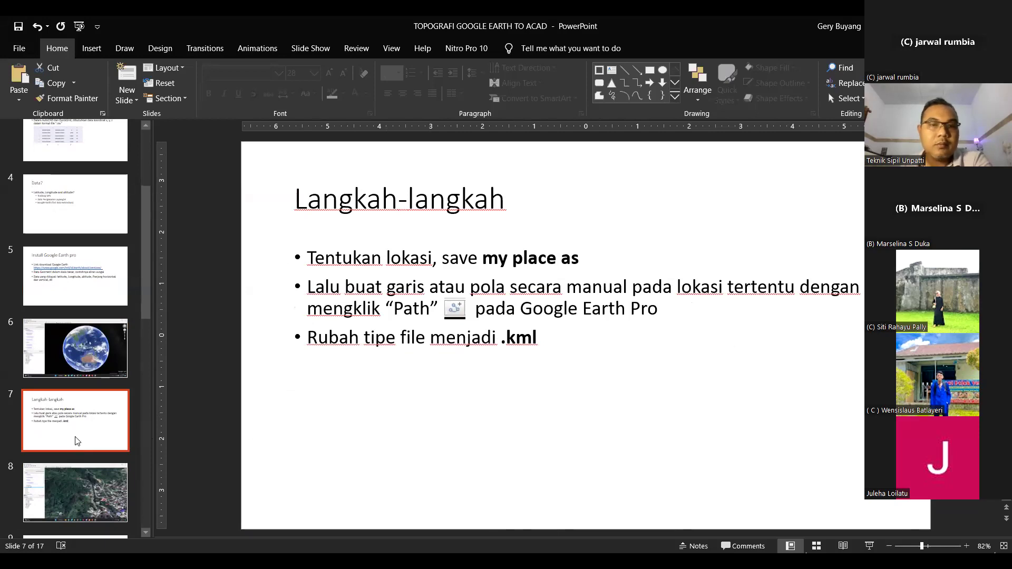
key("Down")
scroll(73, 422, "down", 2)
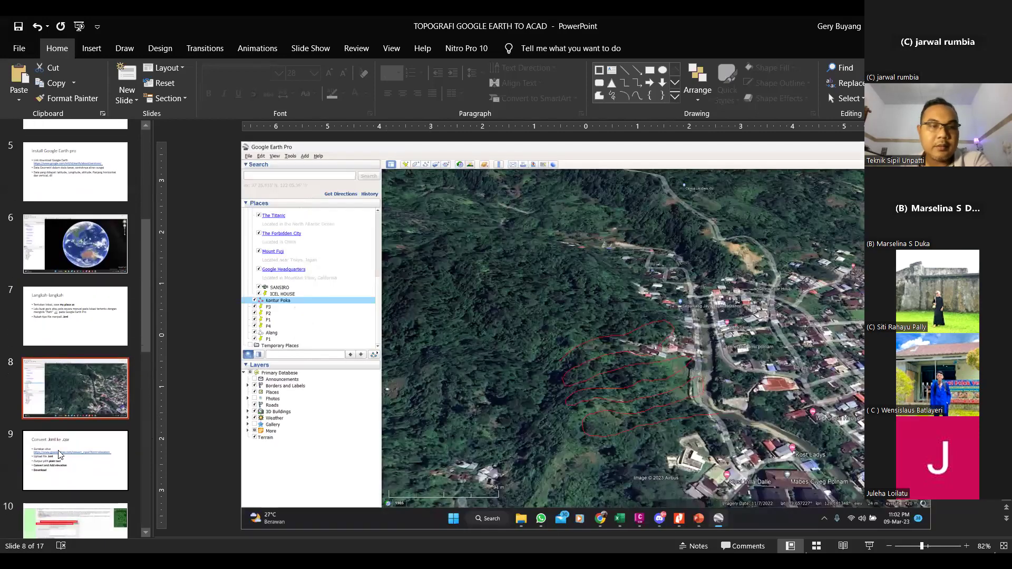
left_click(72, 468)
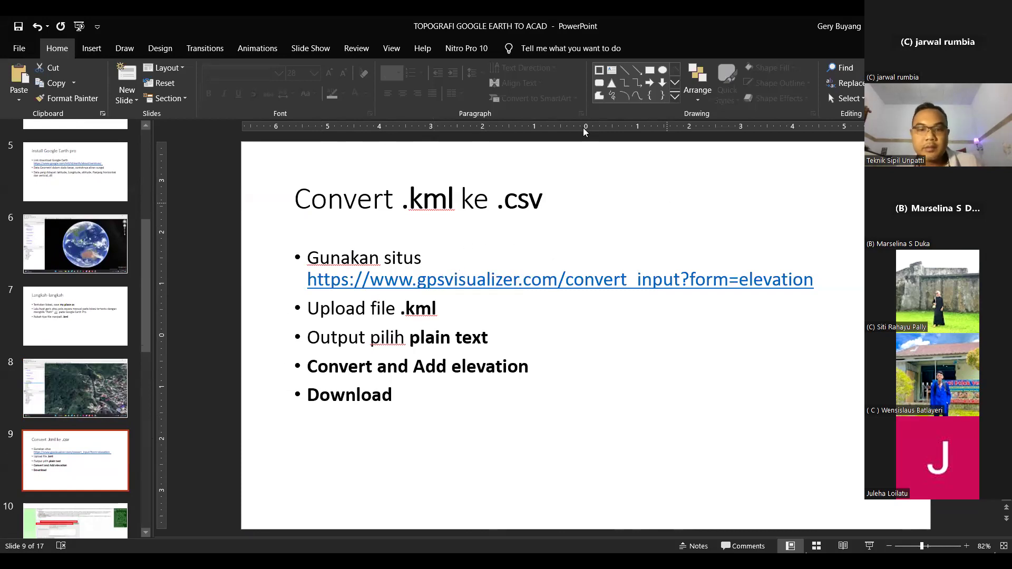
Go back to the Install Google Earth pro slide and highlight its Google Earth download link
scroll(79, 252, "up", 1)
left_click(79, 252)
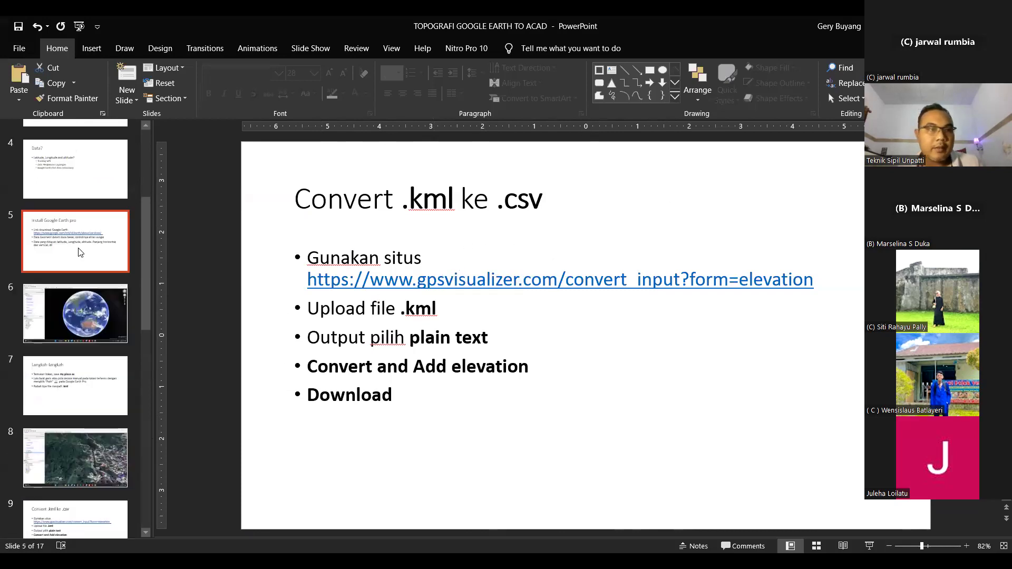
left_click_drag(308, 256, 794, 270)
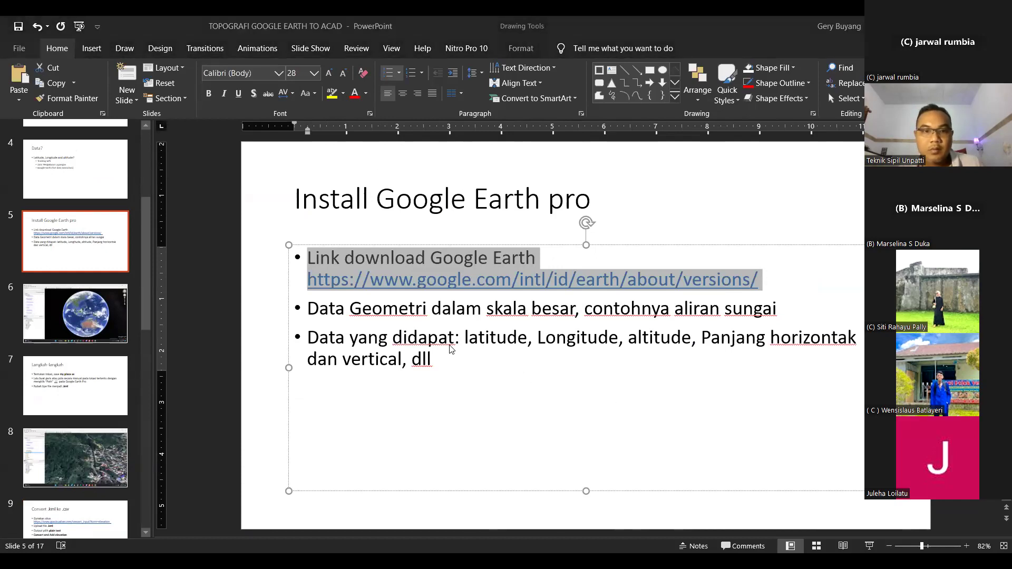
Return to the Convert .kml ke .csv slide and highlight the gpsvisualizer.com conversion site link
scroll(81, 468, "down", 1)
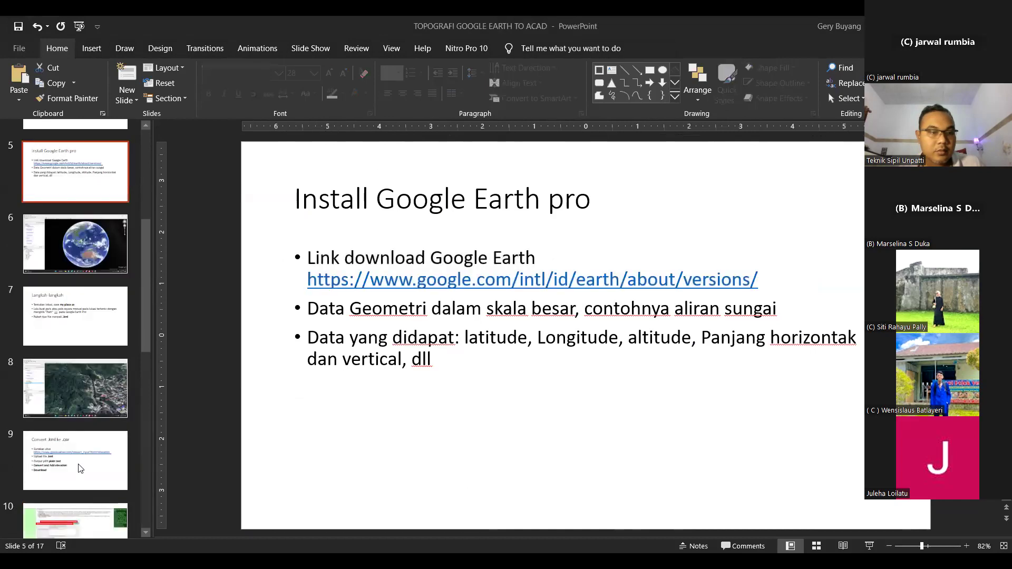
left_click(74, 464)
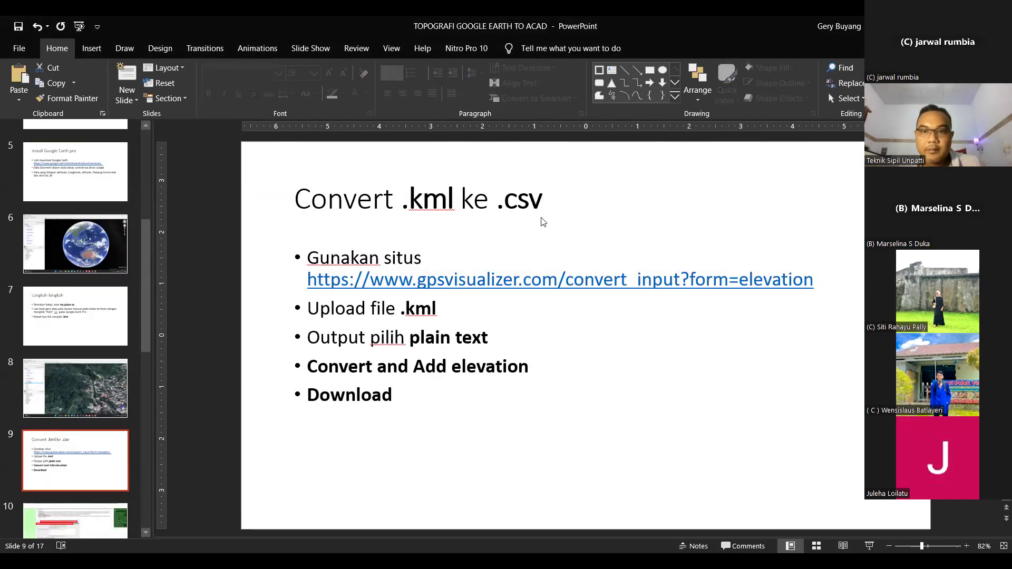
mouse_move(312, 259)
left_mouse_down()
mouse_move(772, 303)
mouse_move(801, 291)
left_mouse_up()
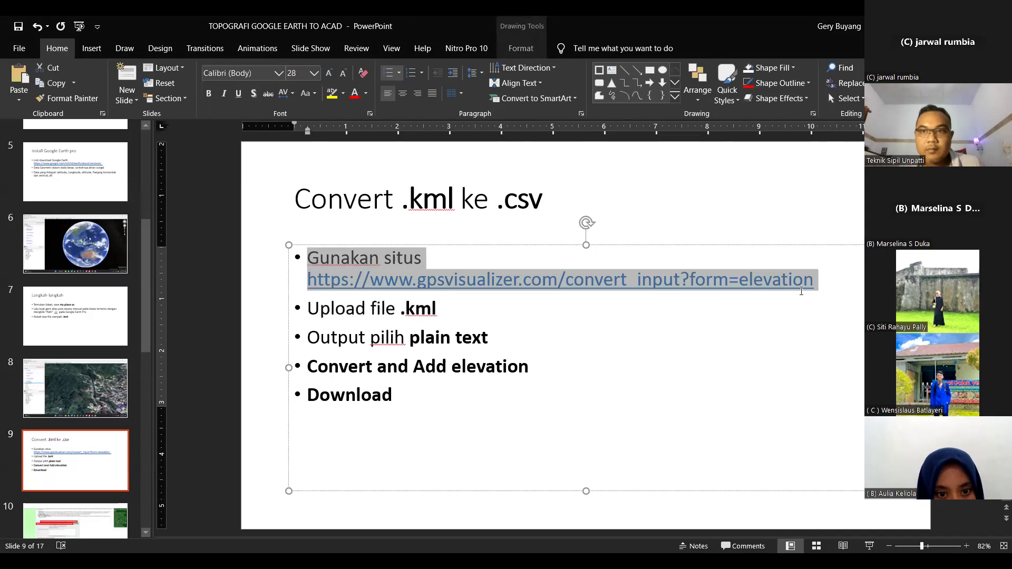
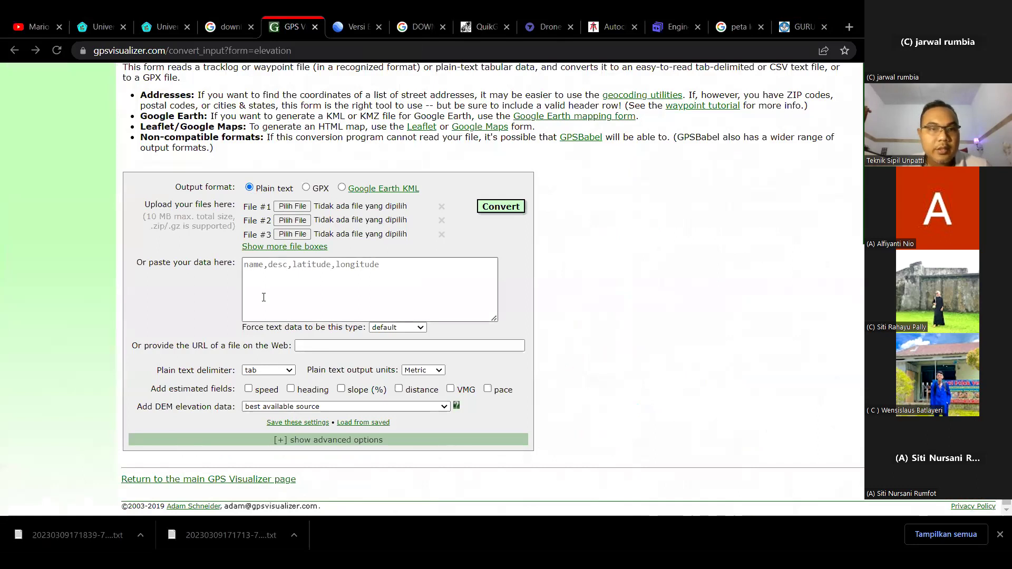
In GPS Visualizer, switch DEM elevation data to No and back to best available source, and try converting without an uploaded file
left_click(259, 408)
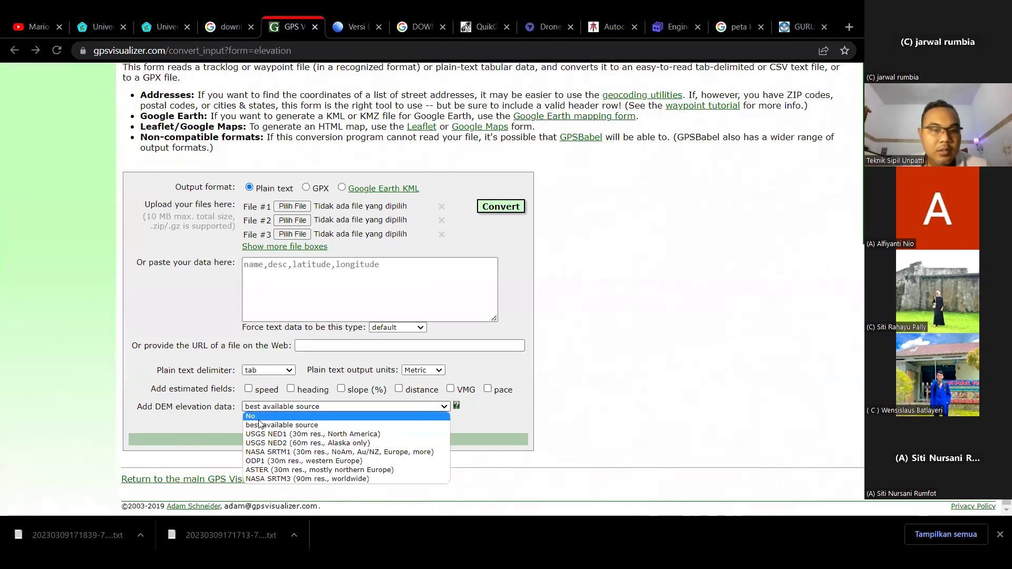
left_click(263, 416)
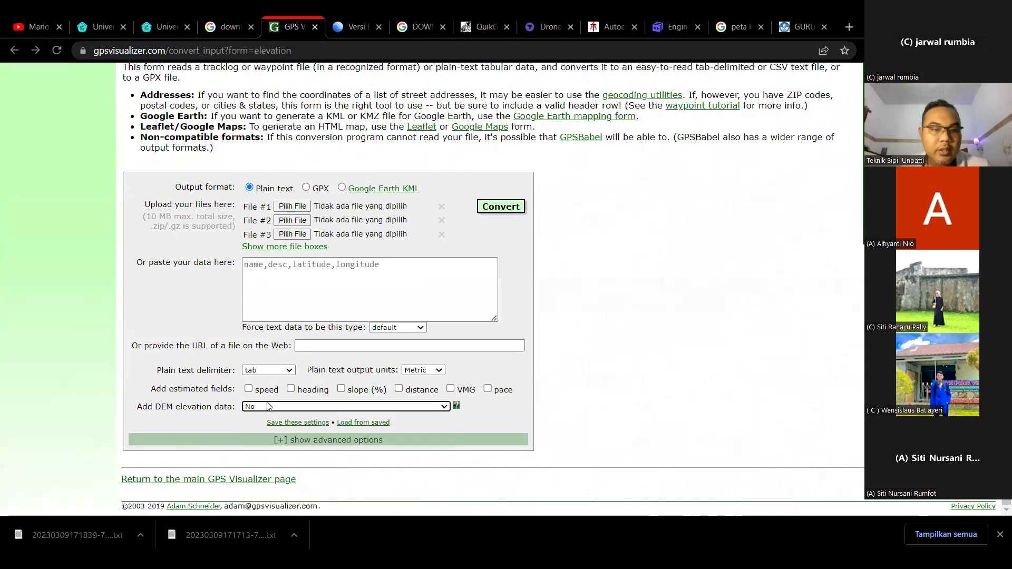
left_click(256, 409)
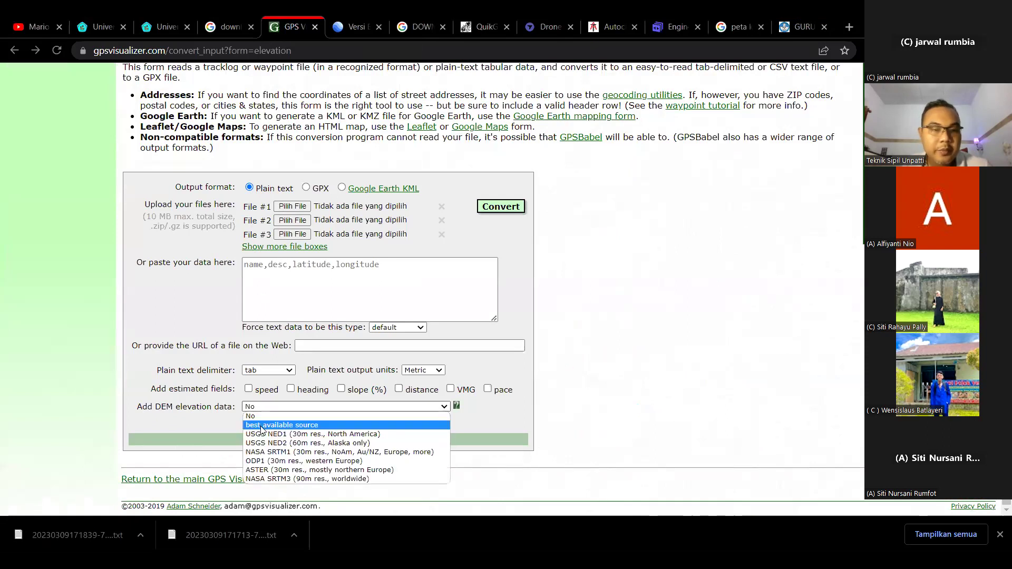
left_click(262, 426)
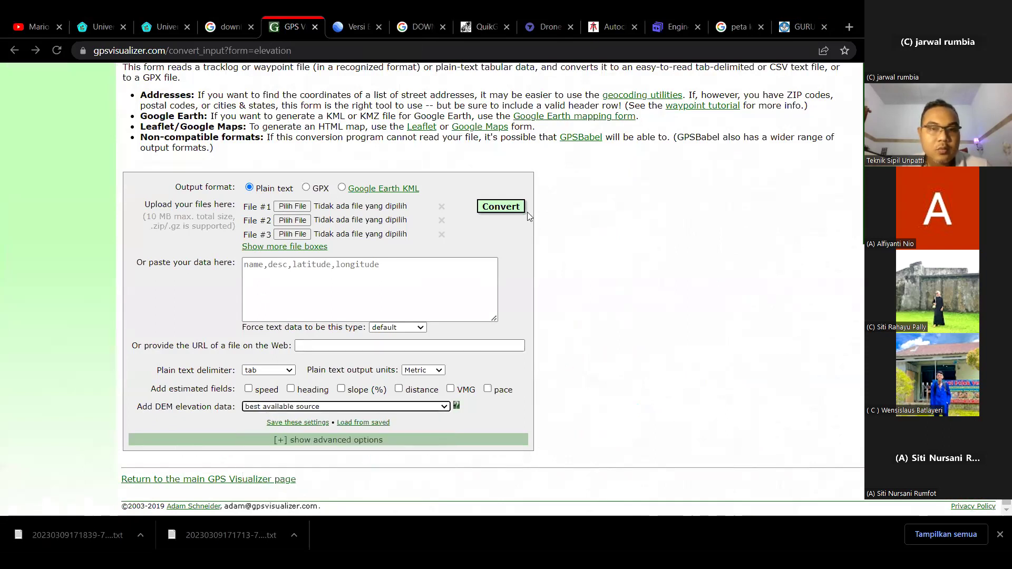
left_click(500, 211)
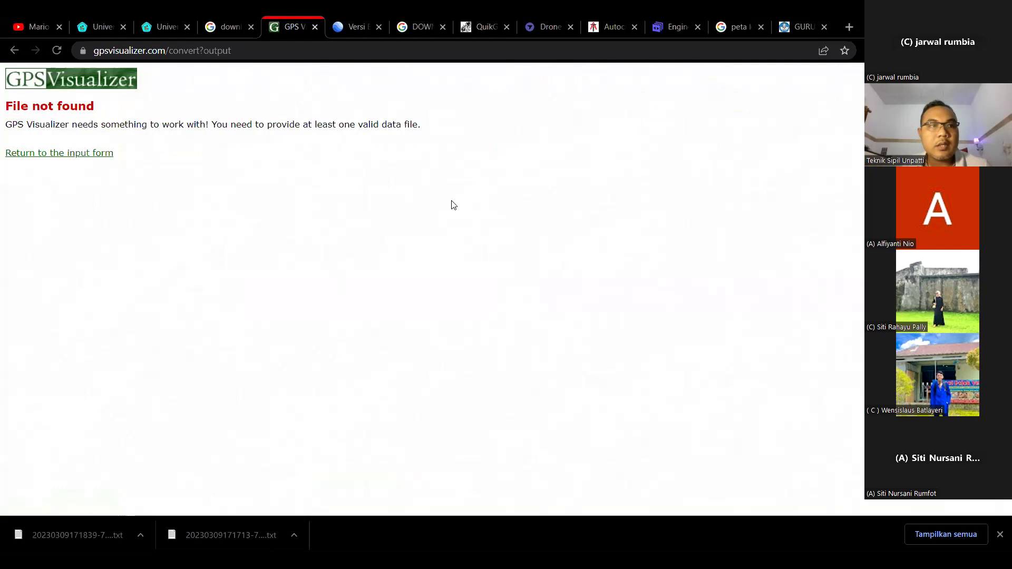
left_click(13, 53)
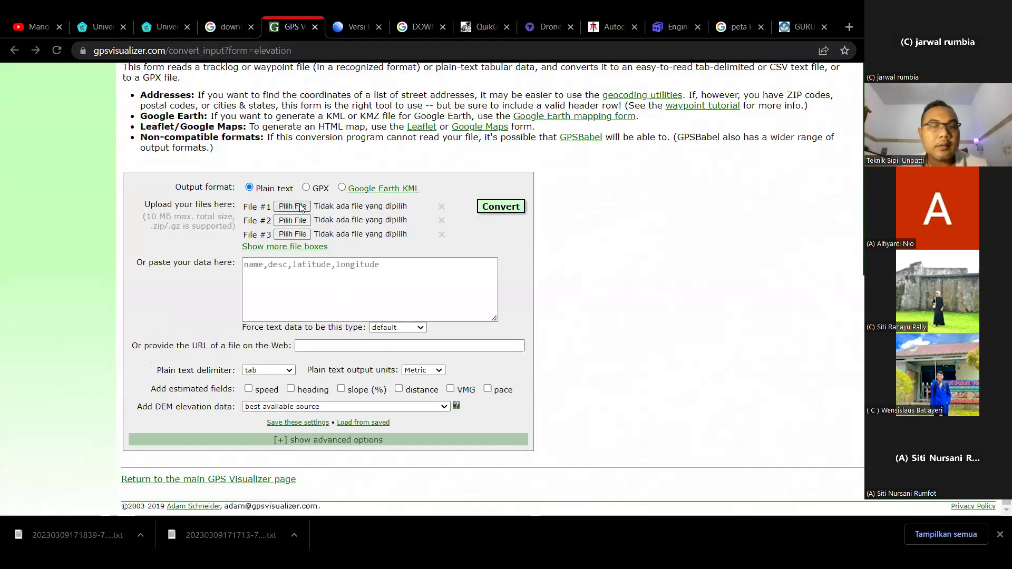
Upload KONTUR IRIGASI.kml from Documents as File #1 and convert it to plain text with elevations from the best available source
scroll(178, 261, "down", 15)
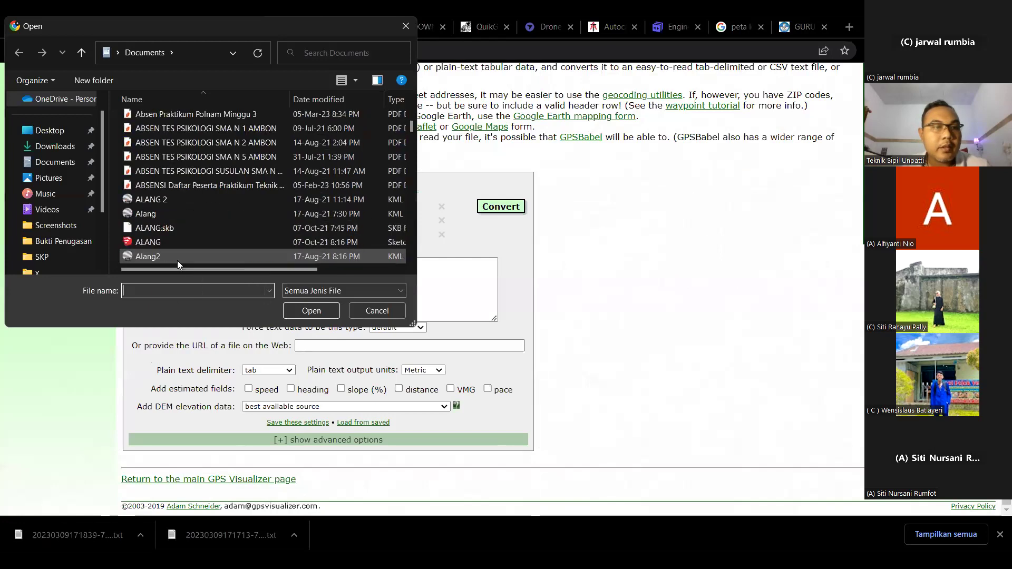
scroll(182, 243, "down", 5)
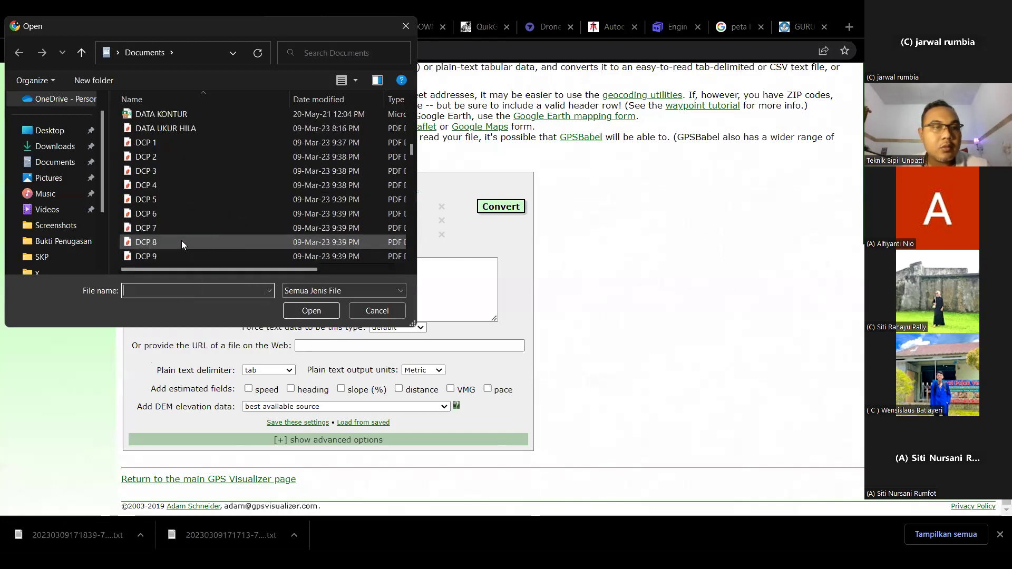
scroll(181, 241, "up", 4)
scroll(179, 237, "down", 15)
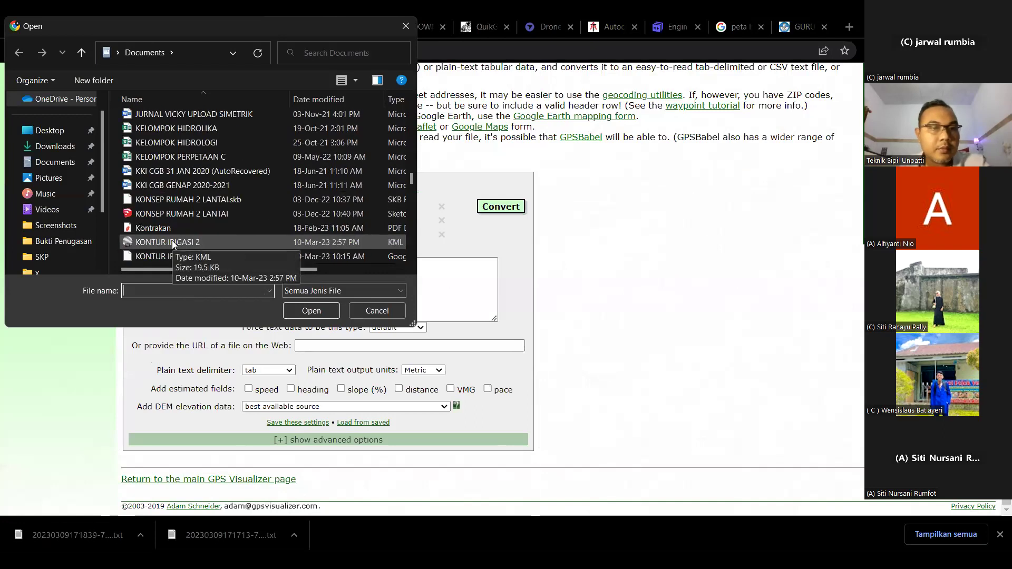
left_click(171, 242)
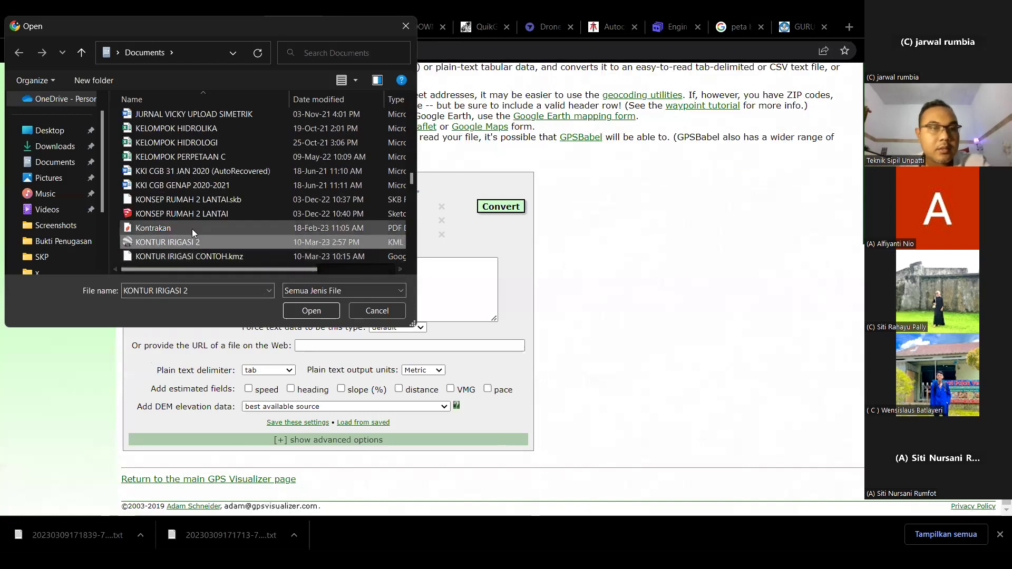
scroll(199, 227, "down", 1)
scroll(199, 228, "down", 1)
left_click(179, 257)
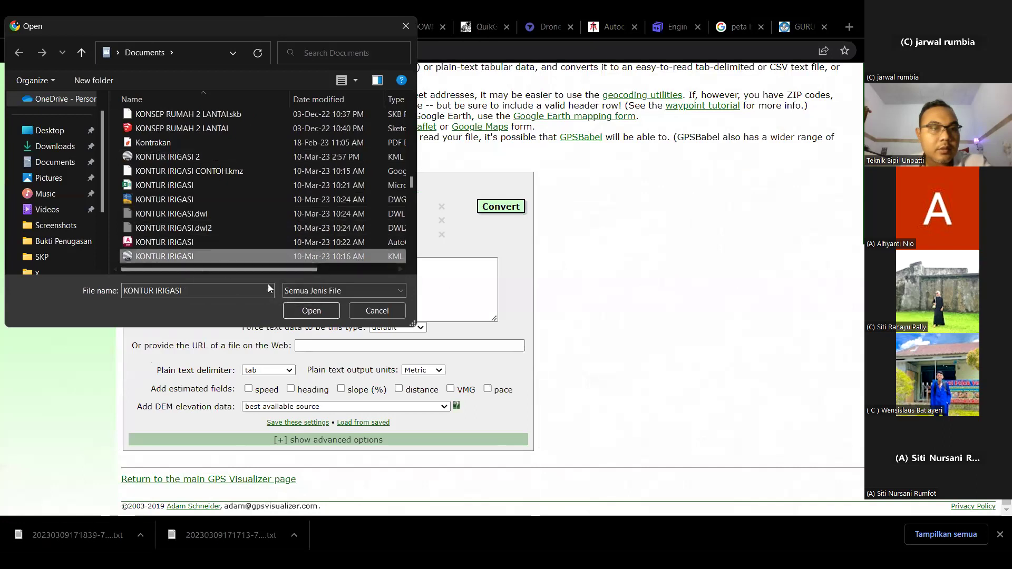
left_click(301, 307)
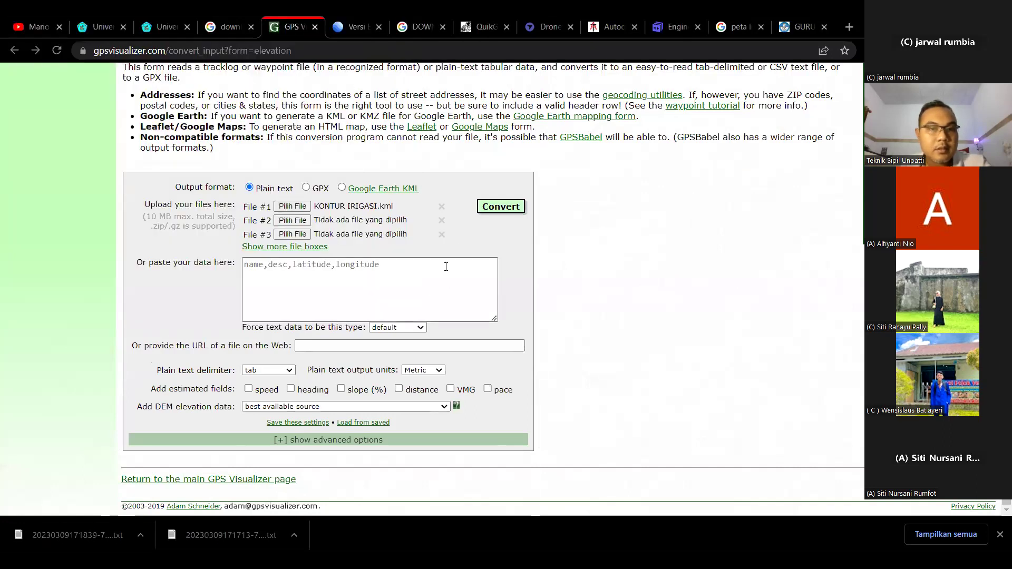
left_click(498, 207)
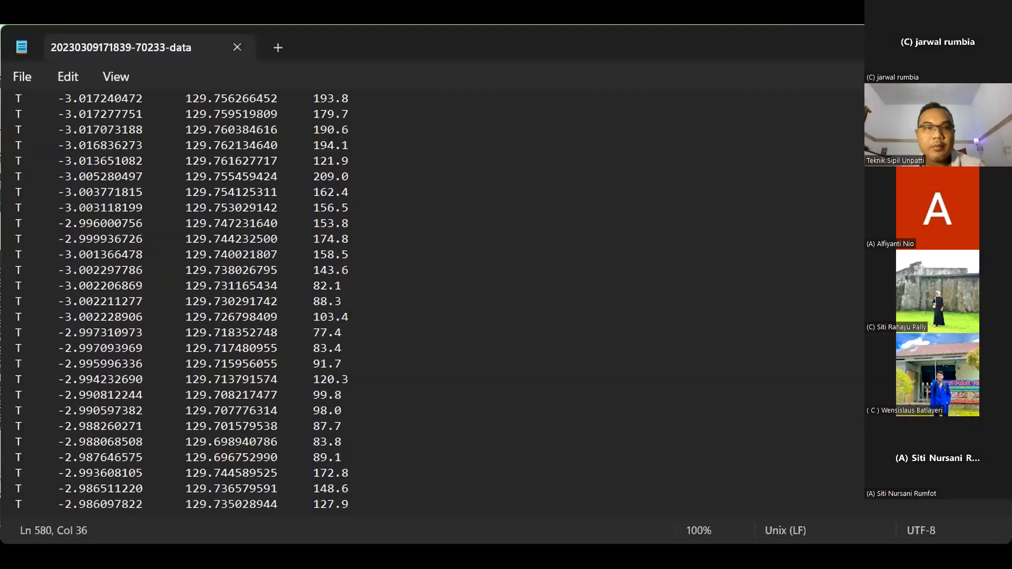
left_click(455, 42)
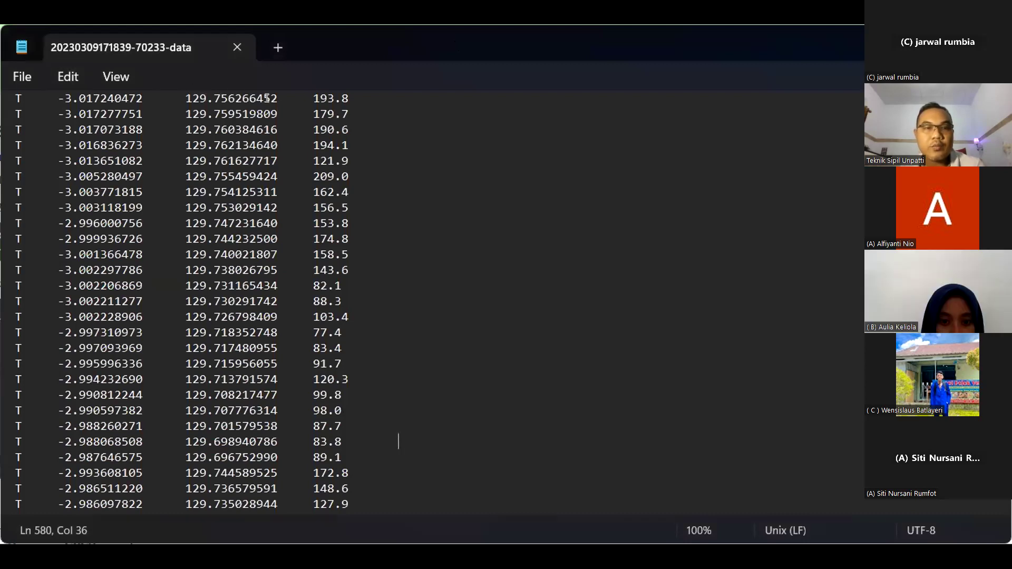
left_click_drag(56, 98, 369, 514)
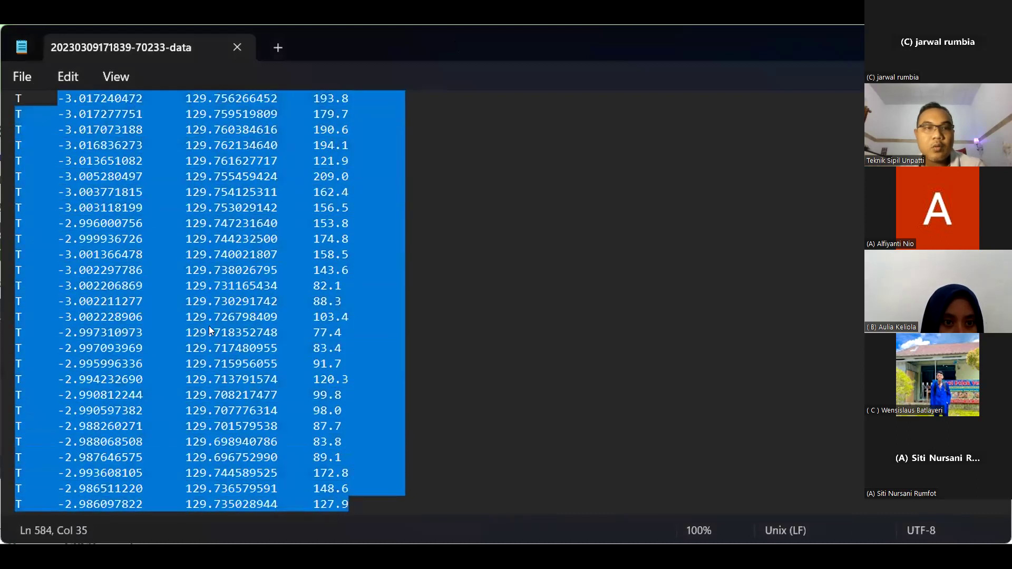
left_click(18, 102)
key("ctrl+a")
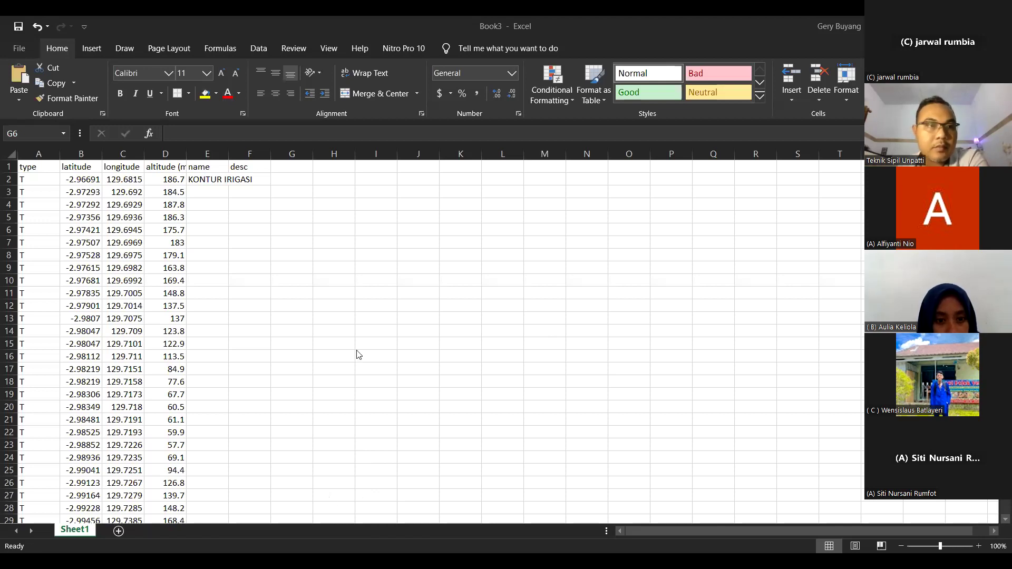
In the Excel workbook with the coordinate data, delete the type column and clear the name and desc columns
right_click(40, 153)
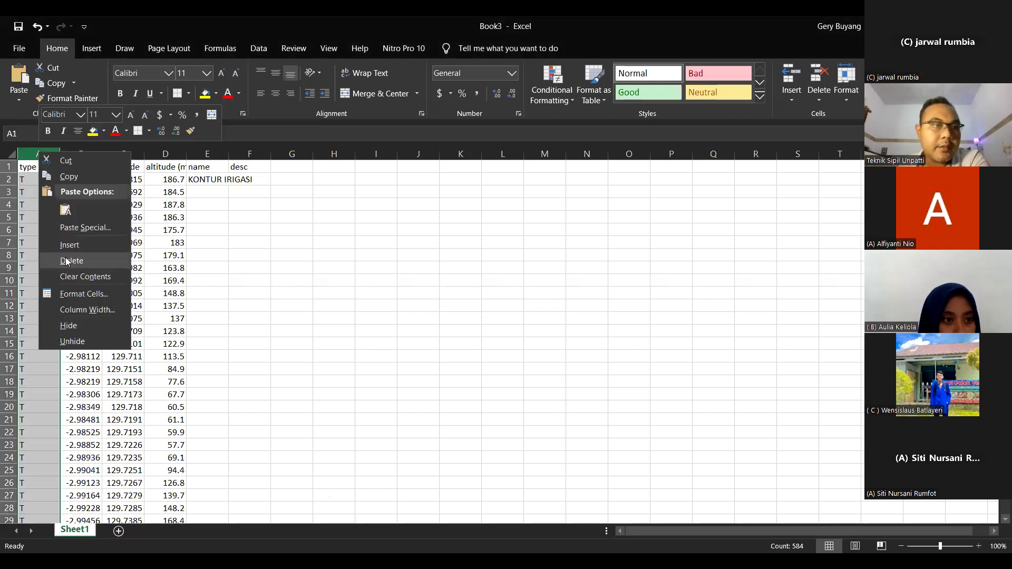
left_click(71, 261)
left_click(165, 154)
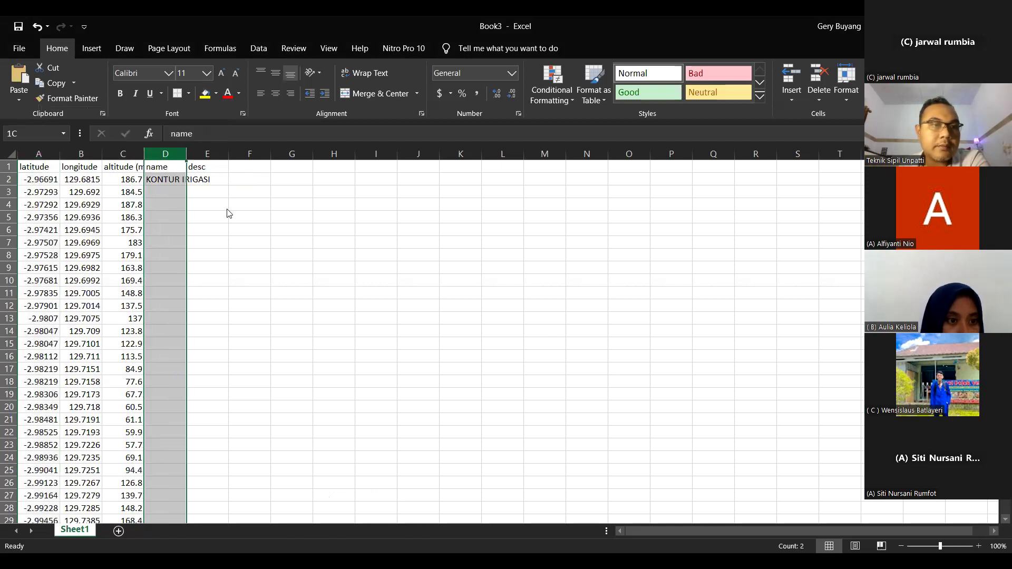
key("shift+Right")
key("Delete")
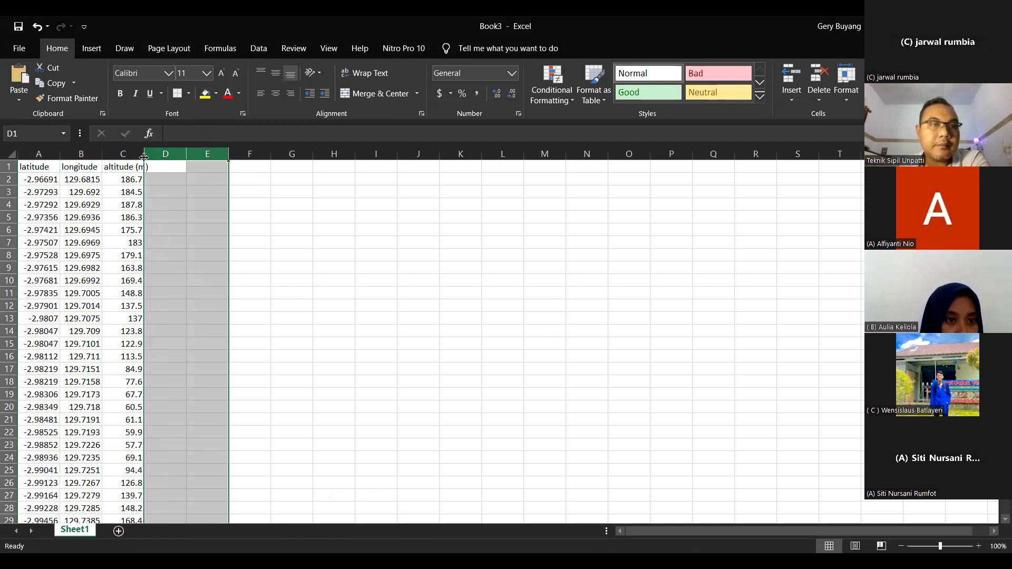
Fit the altitude and longitude column widths to their contents and delete the header row
double_click(144, 157)
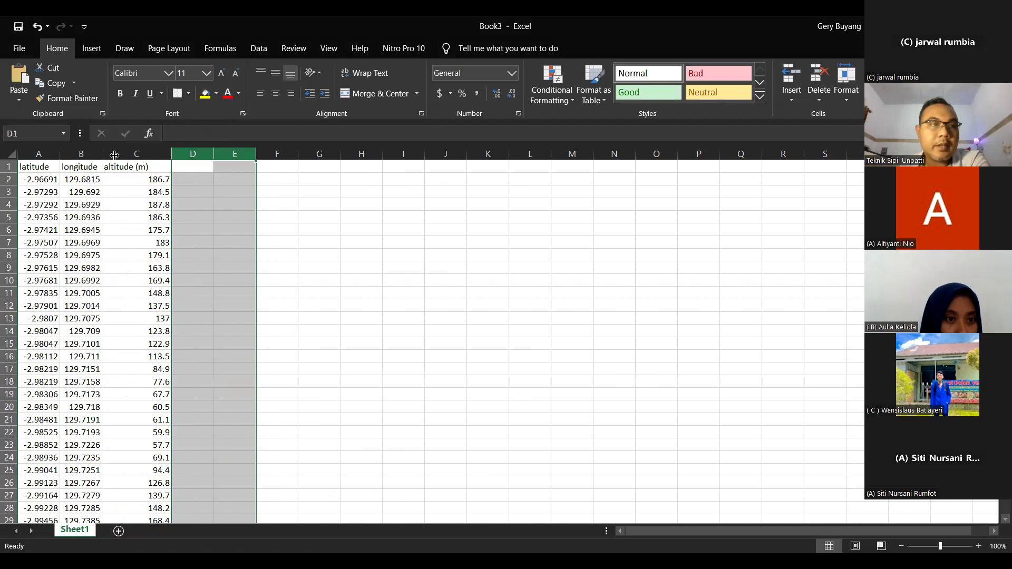
double_click(101, 156)
right_click(8, 167)
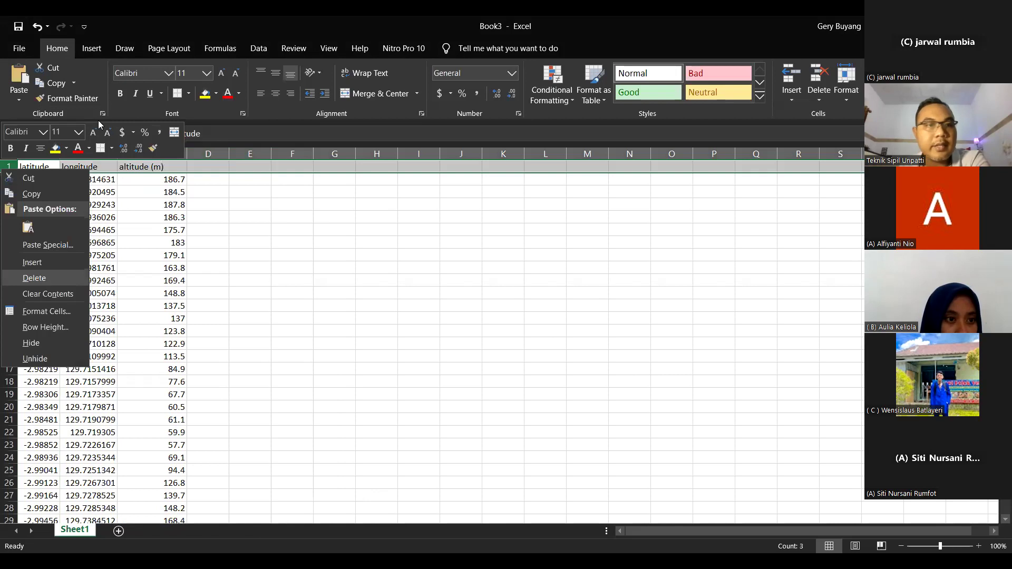
left_click_drag(192, 155, 152, 161)
left_click(267, 255)
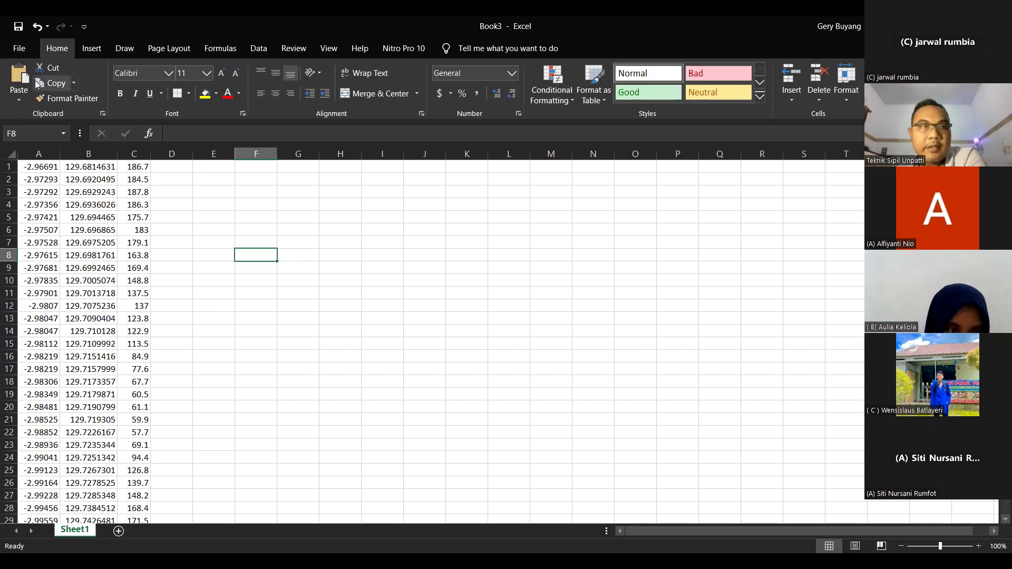
Try to save the workbook in Documents as a CSV (Comma delimited) file named KONTUR IRIGASI
left_click(19, 48)
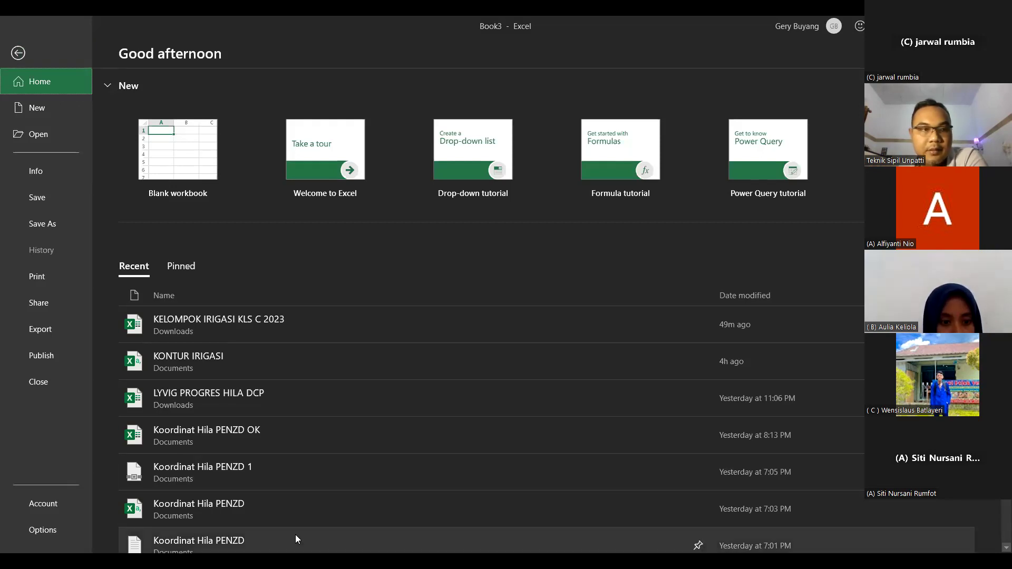
left_click(34, 224)
left_click(398, 190)
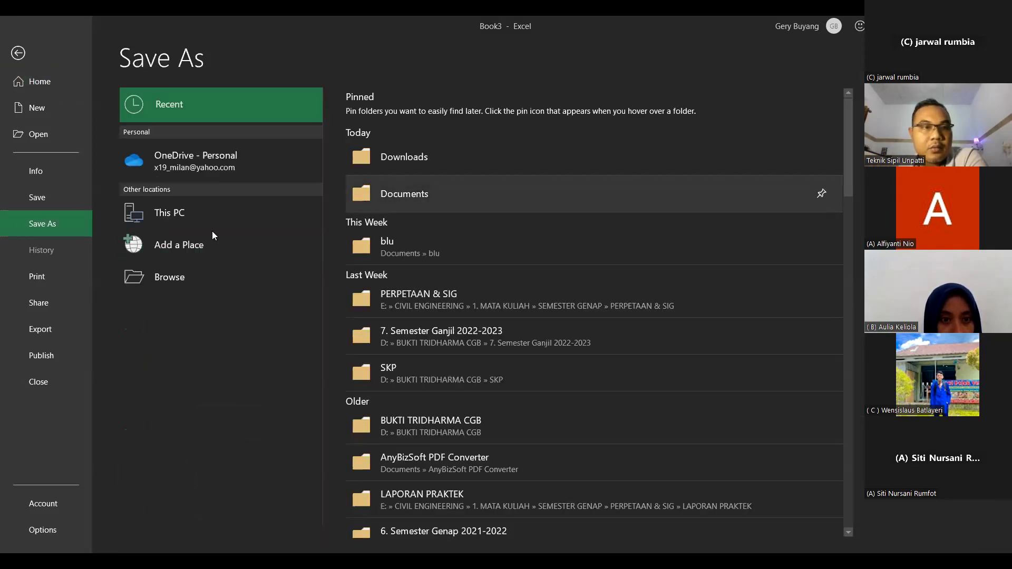
left_click(117, 255)
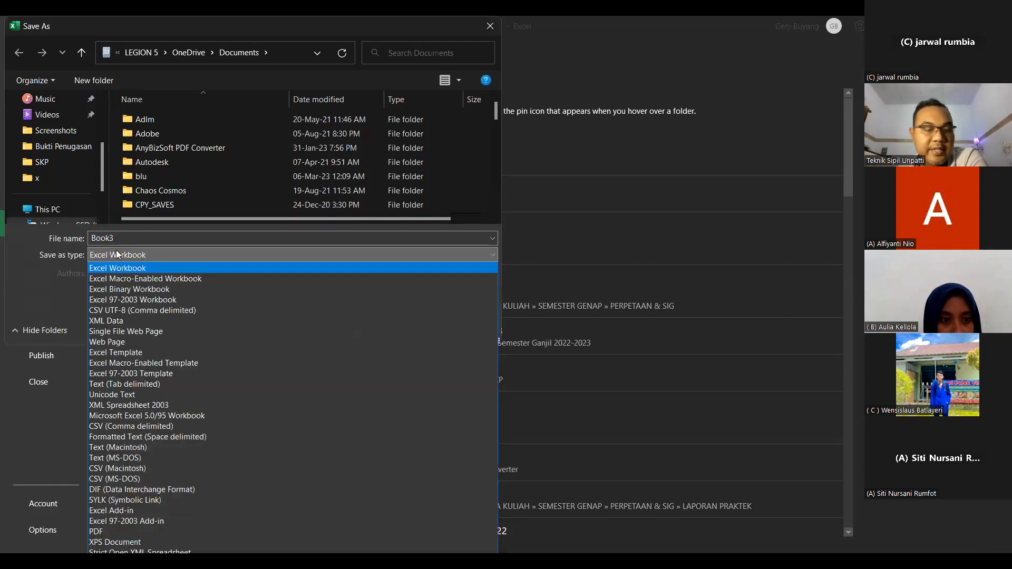
left_click(180, 430)
double_click(120, 237)
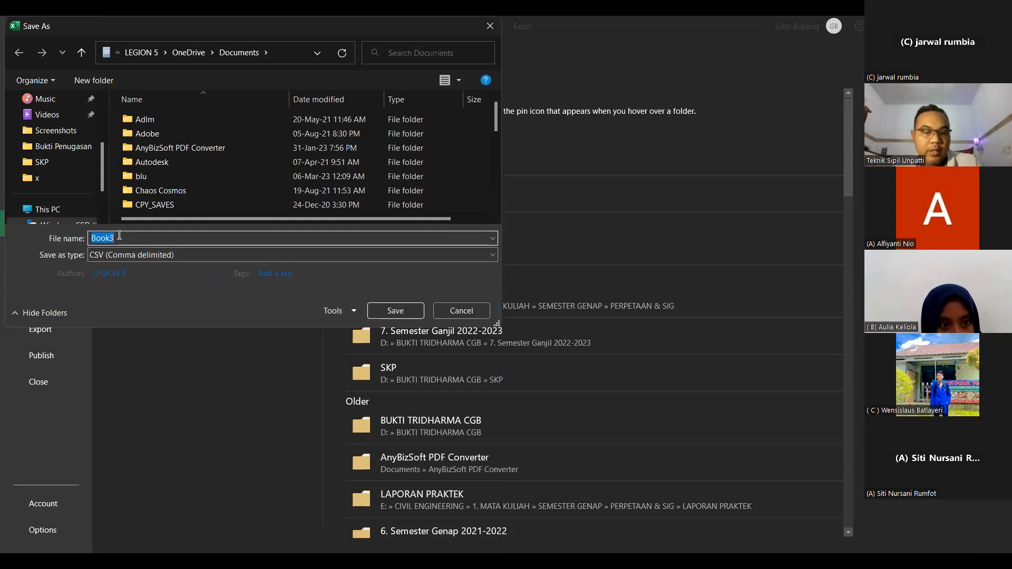
type("KONTUR IRI")
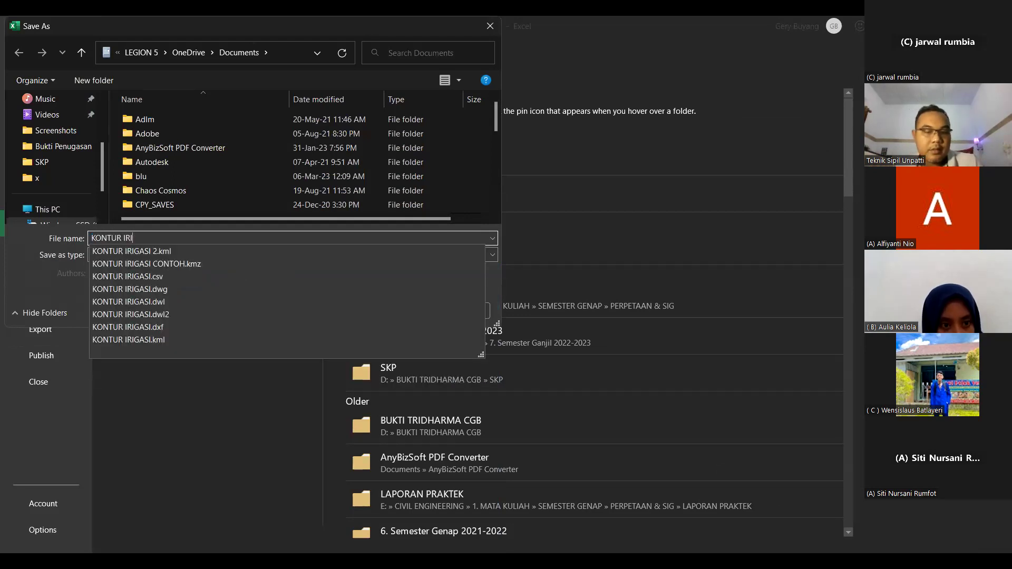
type("GASI")
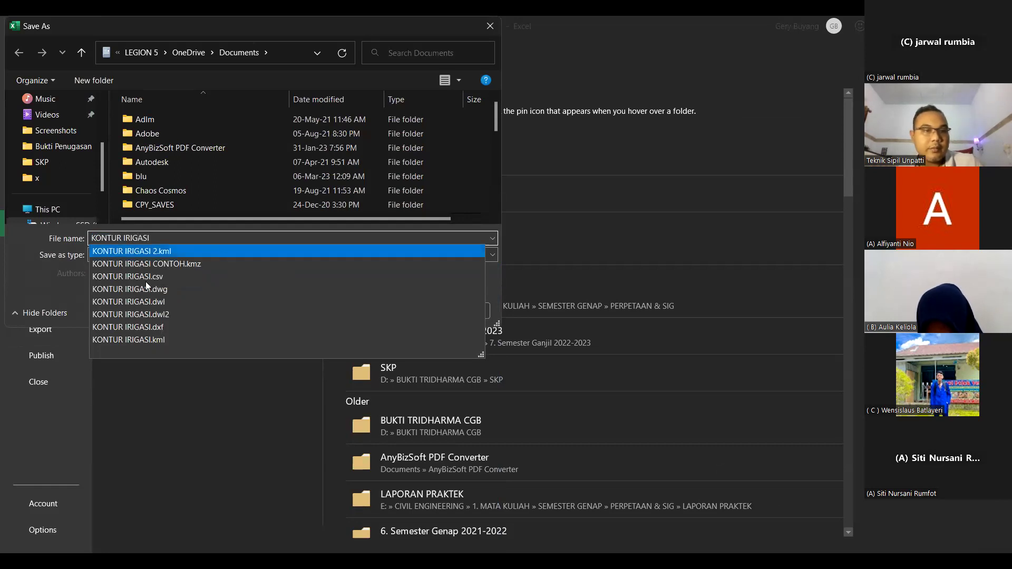
key("Escape")
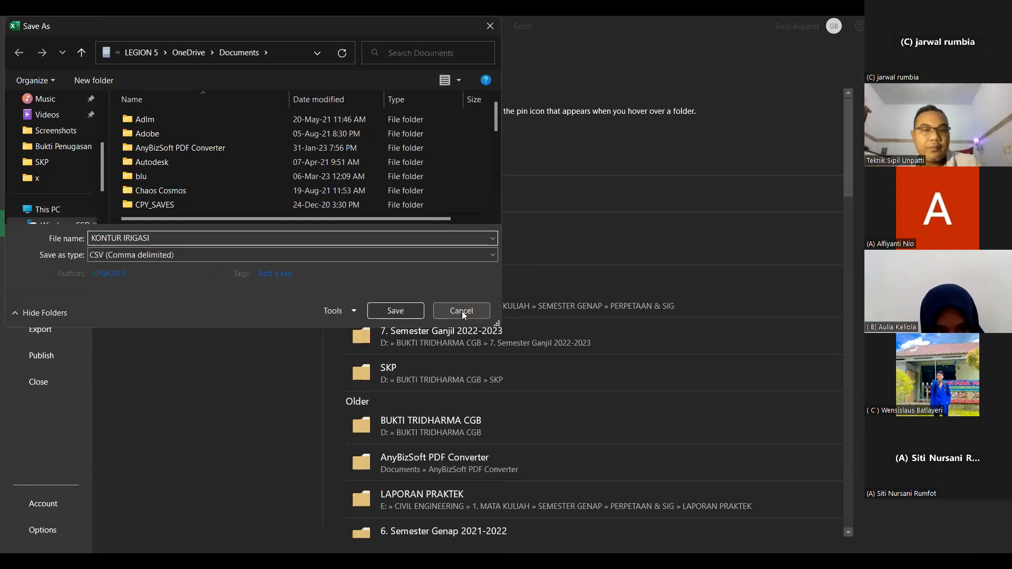
left_click(462, 311)
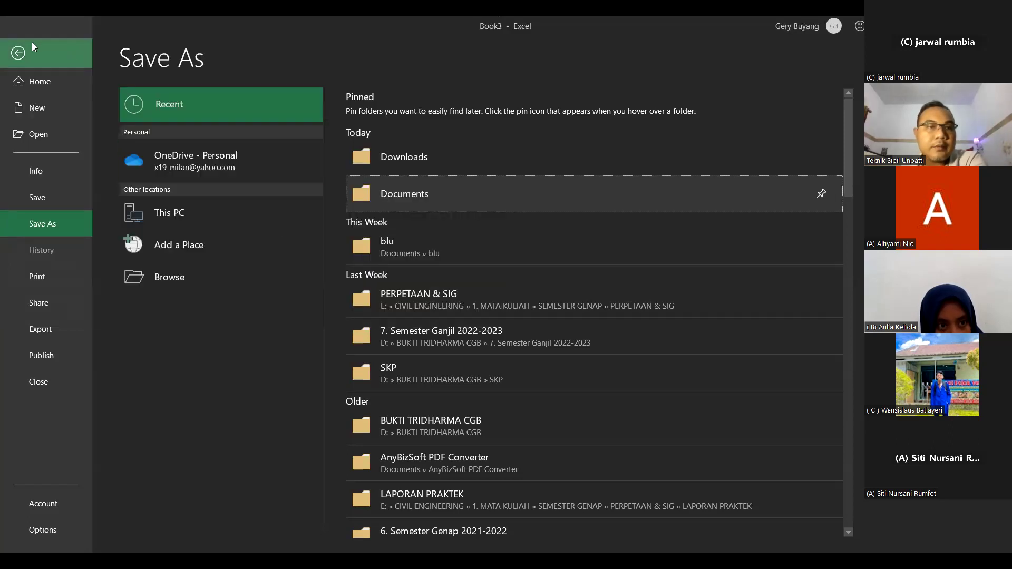
left_click(393, 191)
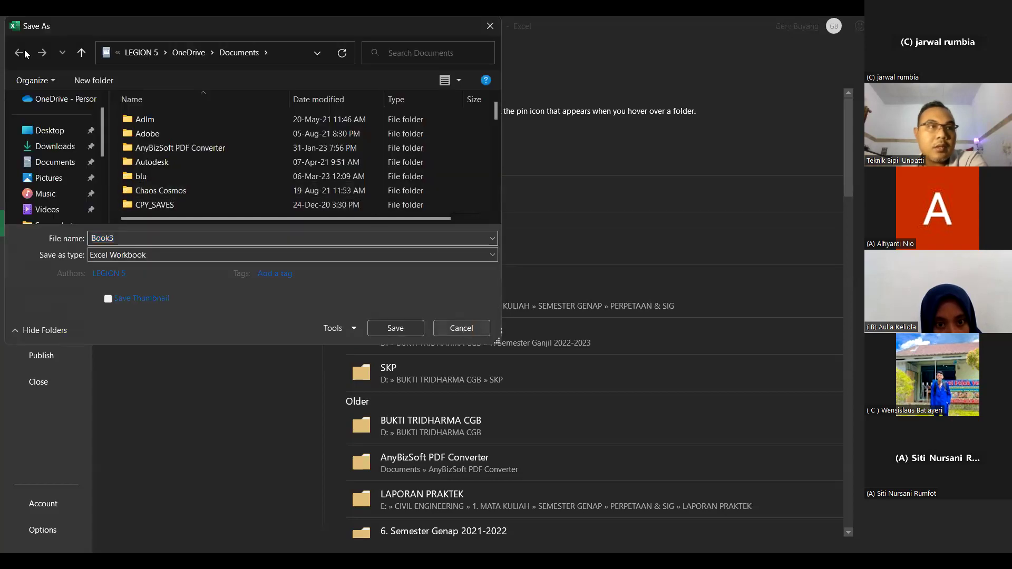
key("Escape")
left_click(297, 205)
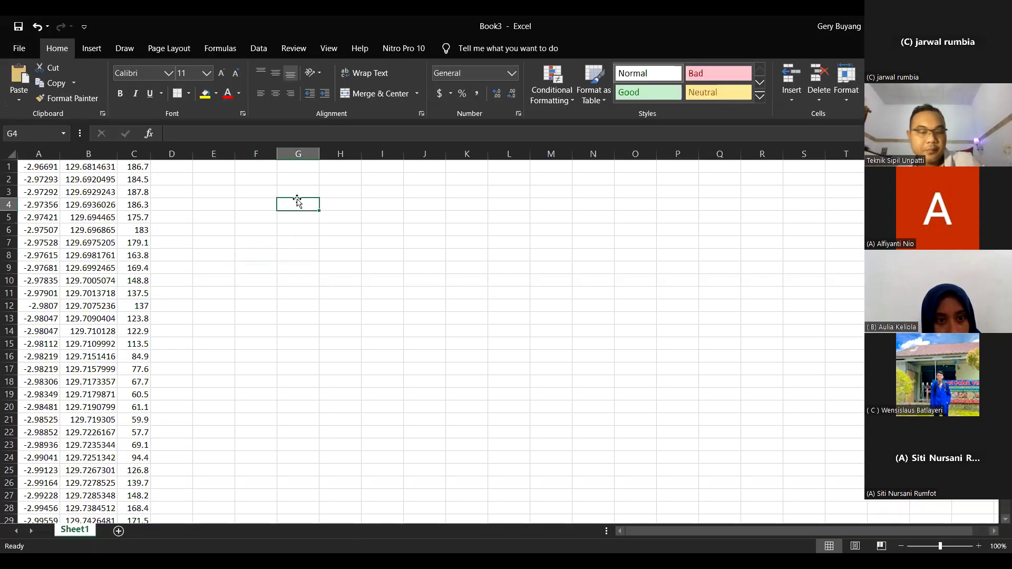
Save the workbook as KONTUR IRIGASI.xlsx in the local Documents folder
key("ctrl+s")
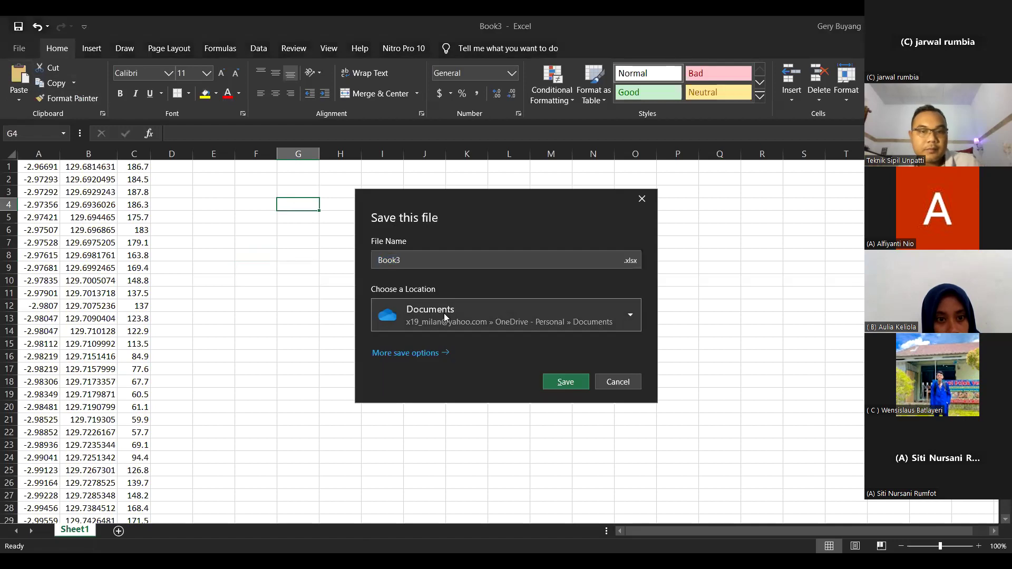
type("KO")
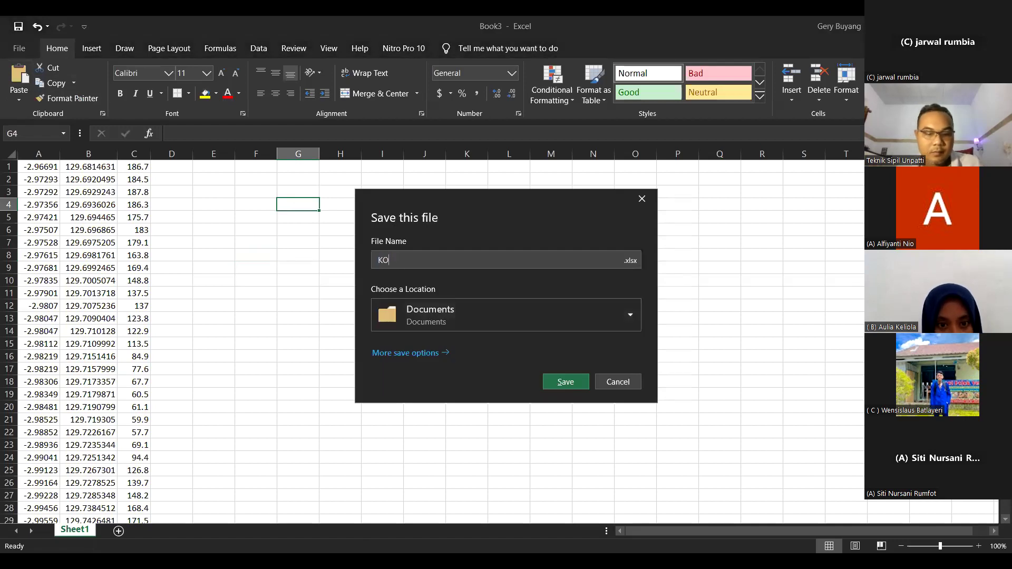
type("NTUR IRIGASI")
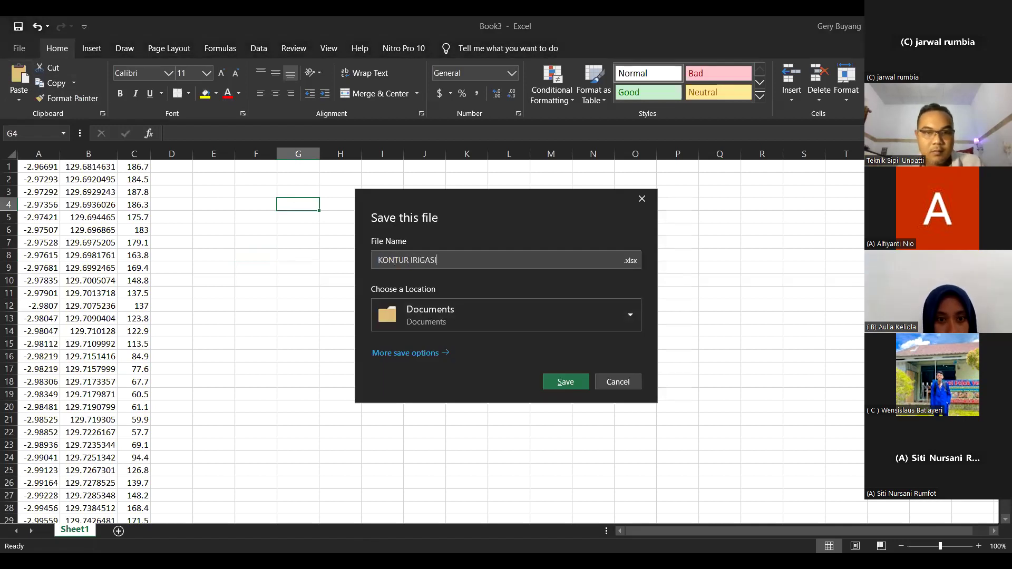
left_click(578, 388)
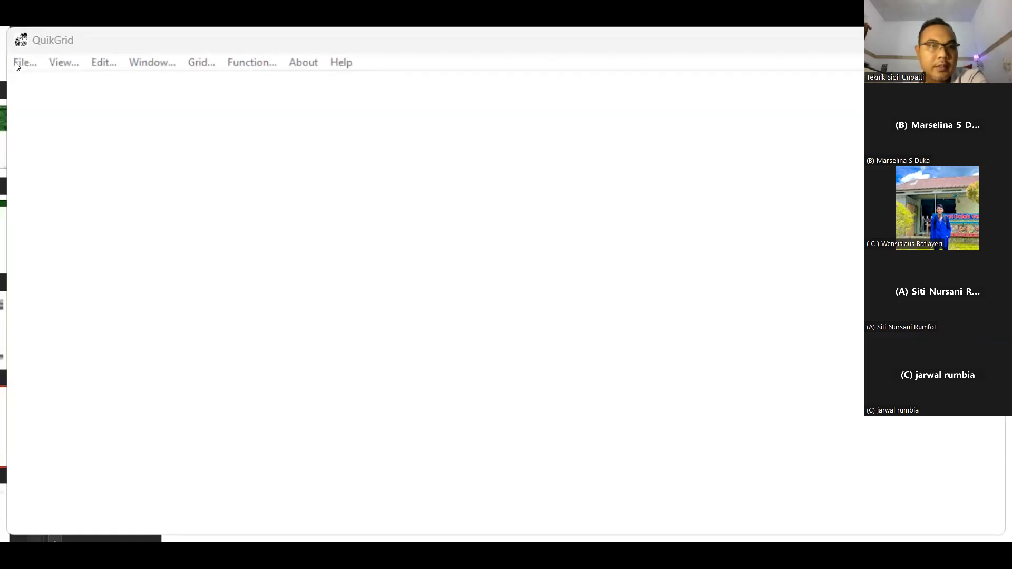
In QuikGrid, try to input metric scattered data points from the KONTUR IRIGASI.xlsx workbook in Documents
left_click(30, 65)
mouse_move(160, 115)
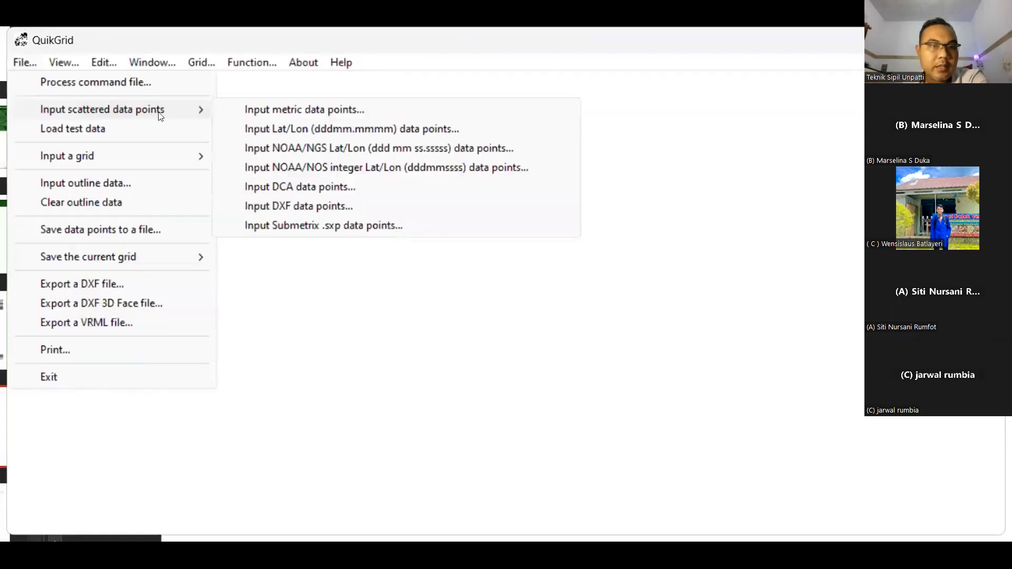
left_click(314, 110)
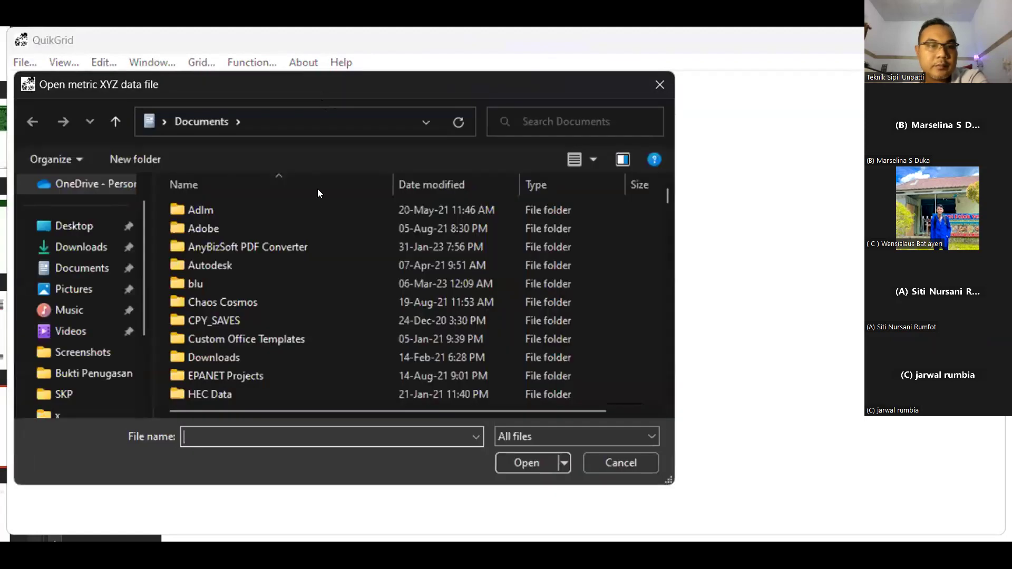
scroll(295, 253, "down", 20)
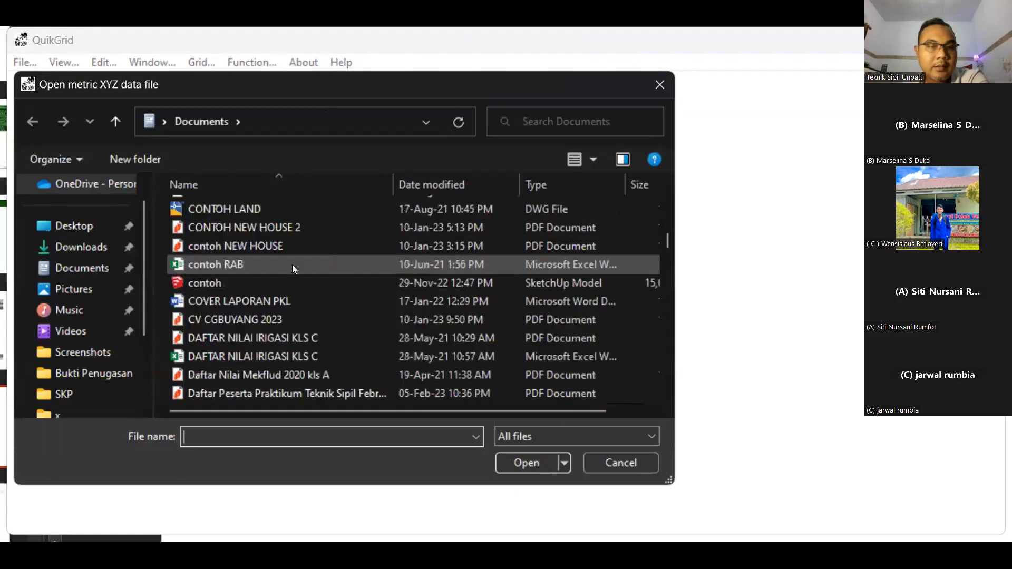
scroll(274, 254, "down", 10)
scroll(265, 253, "down", 1)
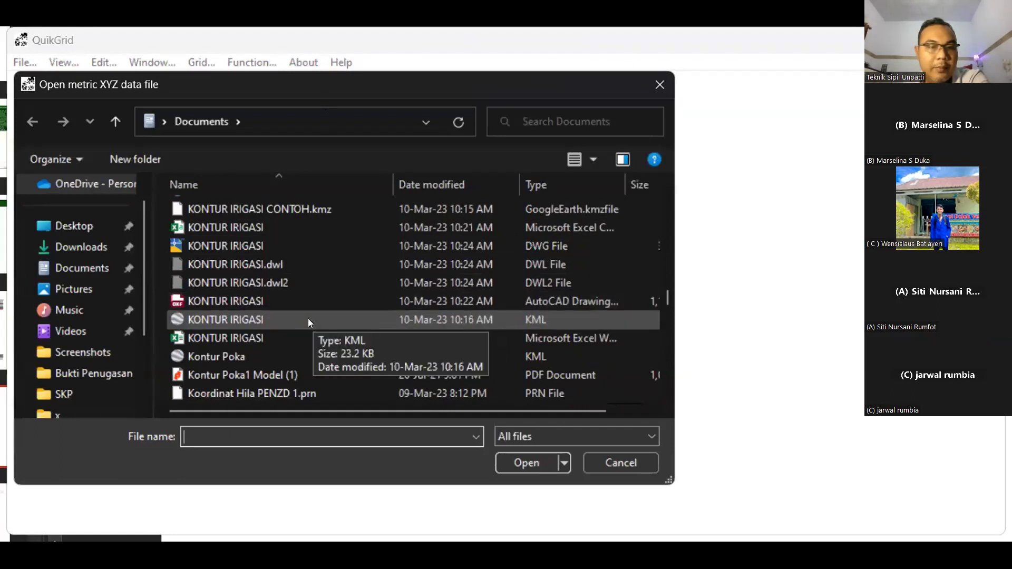
scroll(307, 318, "down", 2)
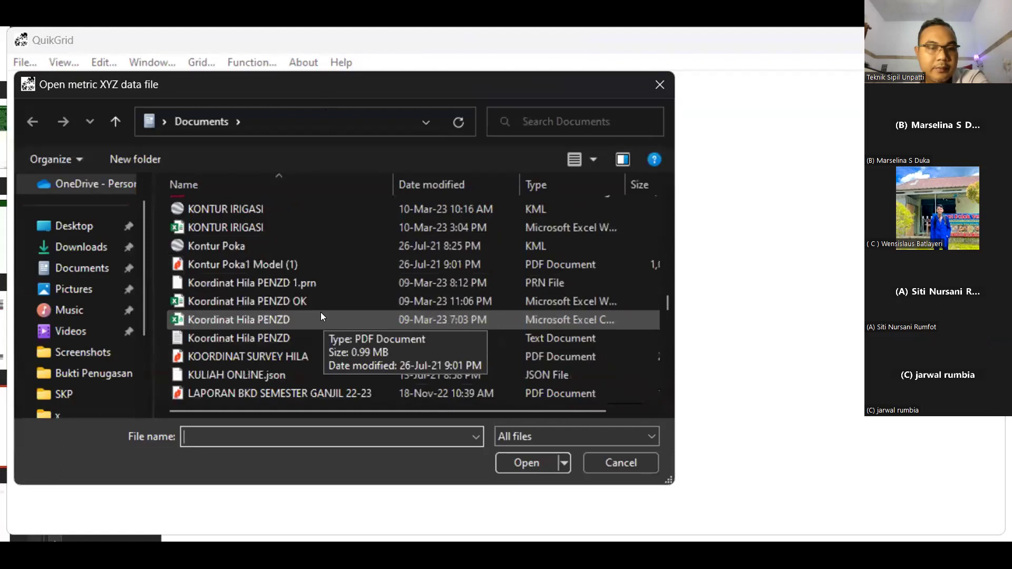
scroll(320, 312, "up", 1)
scroll(321, 314, "up", 2)
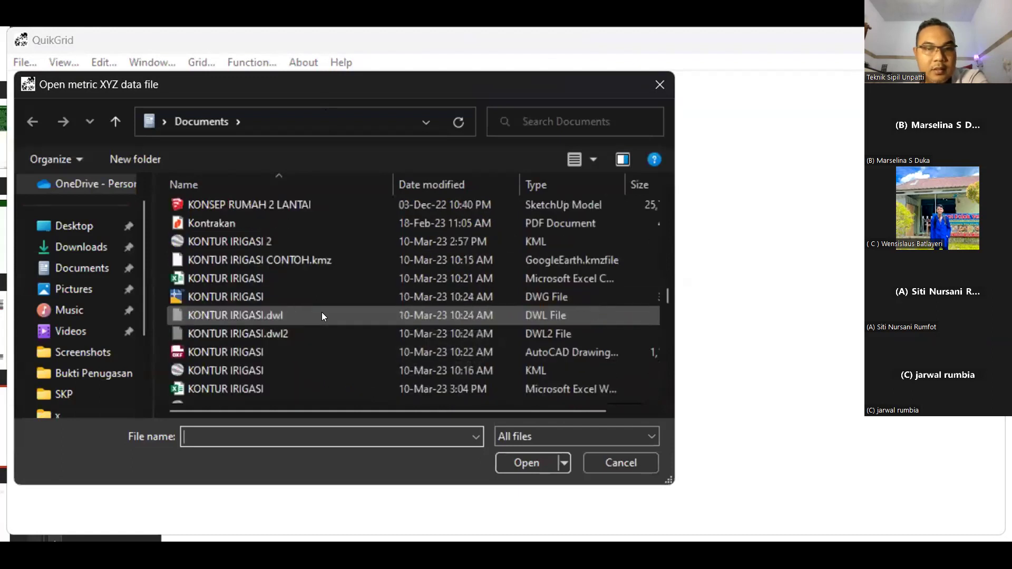
scroll(322, 316, "down", 7)
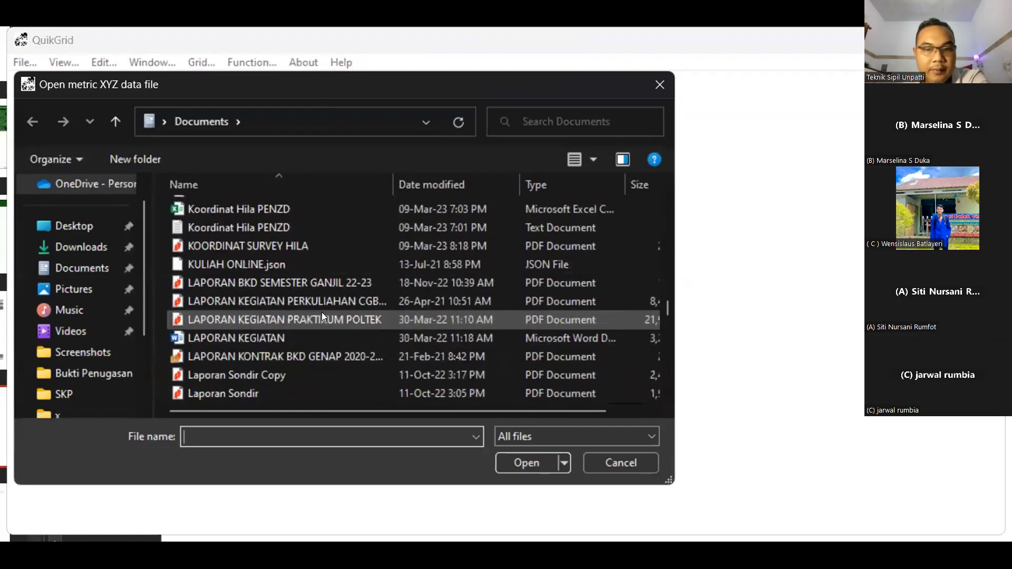
scroll(322, 314, "down", 4)
scroll(321, 314, "up", 8)
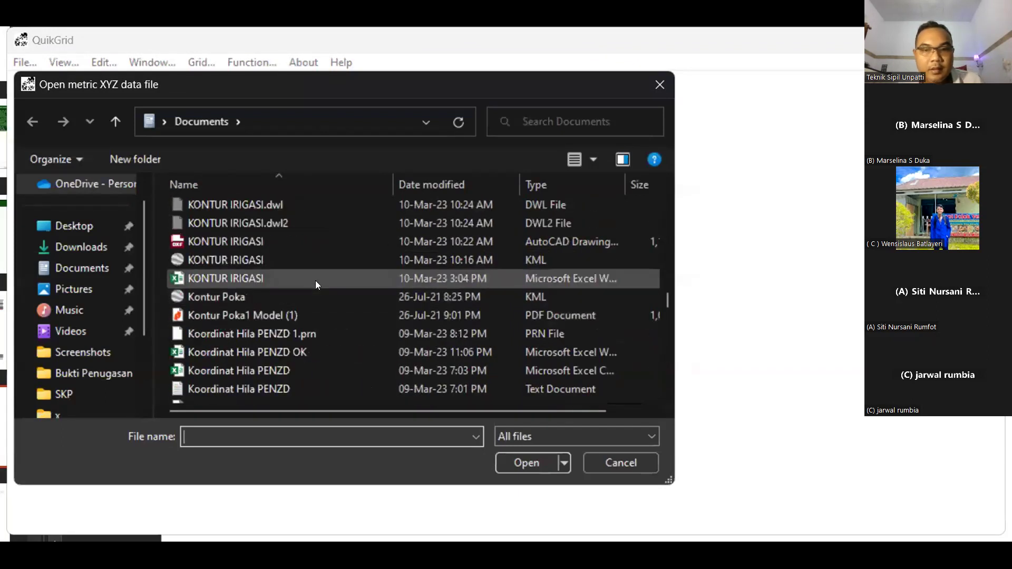
left_click(315, 280)
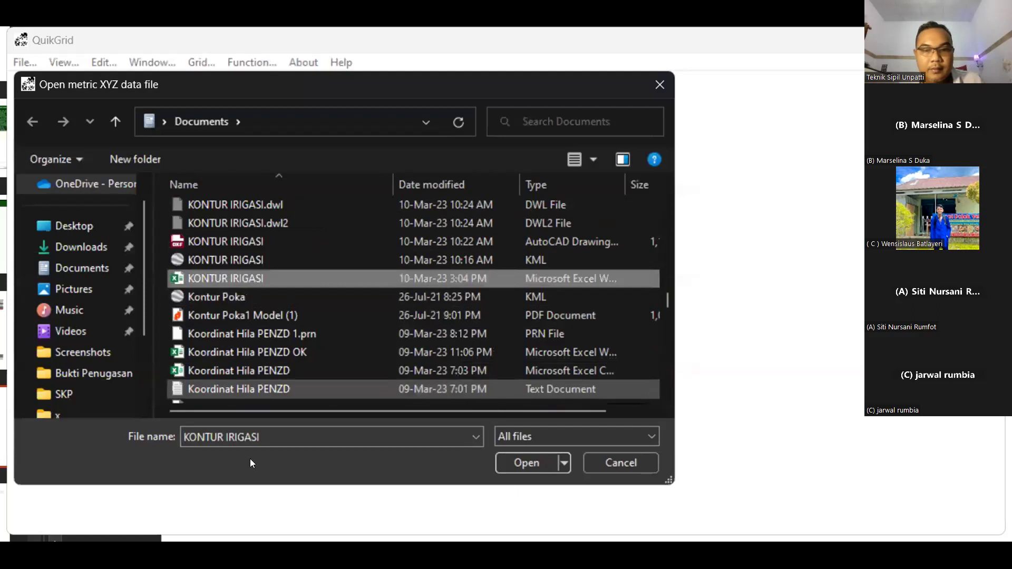
left_click(504, 462)
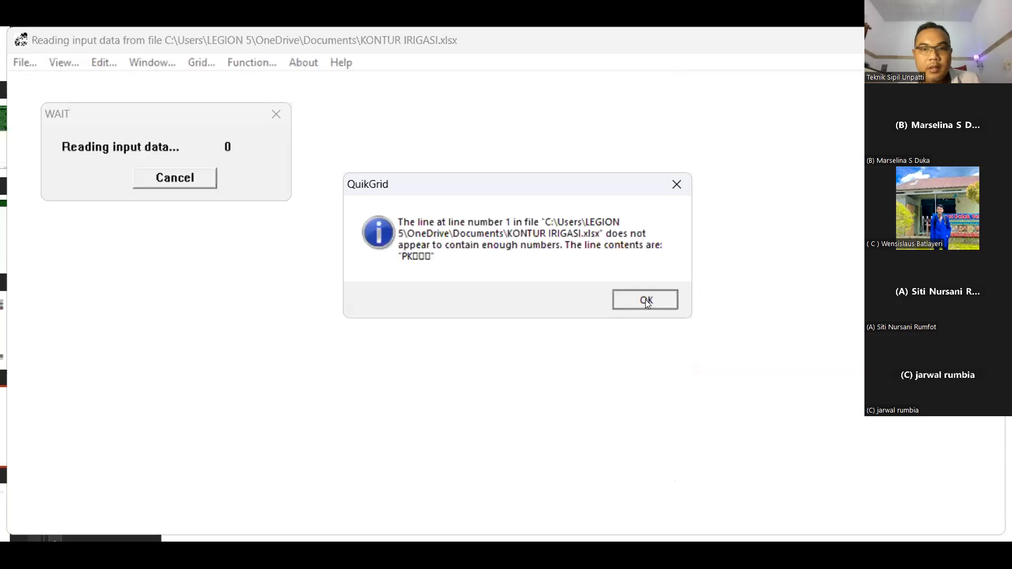
left_click(646, 300)
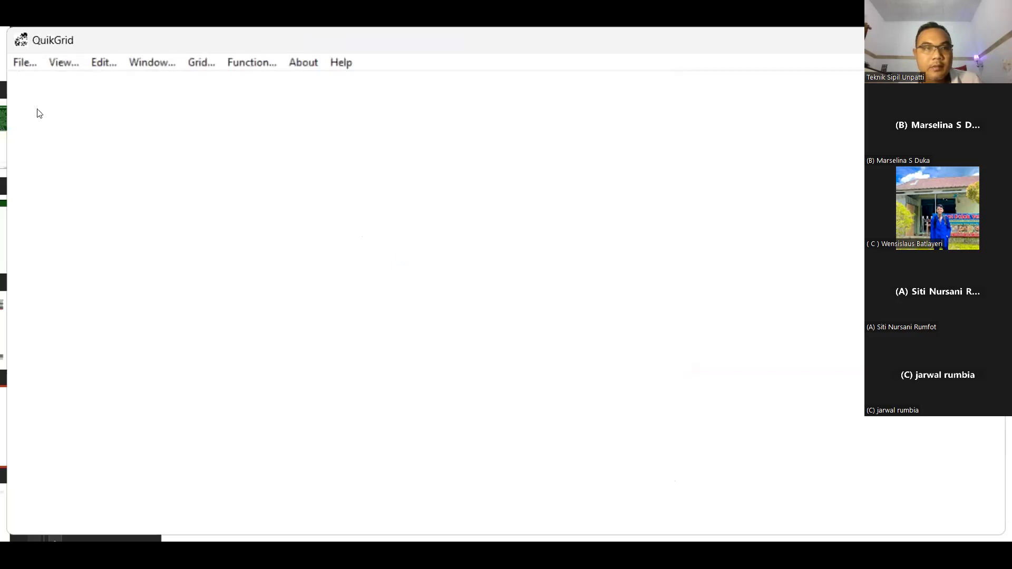
Start another metric data points input and browse the Documents folder for the KONTUR IRIGASI data files
left_click(16, 63)
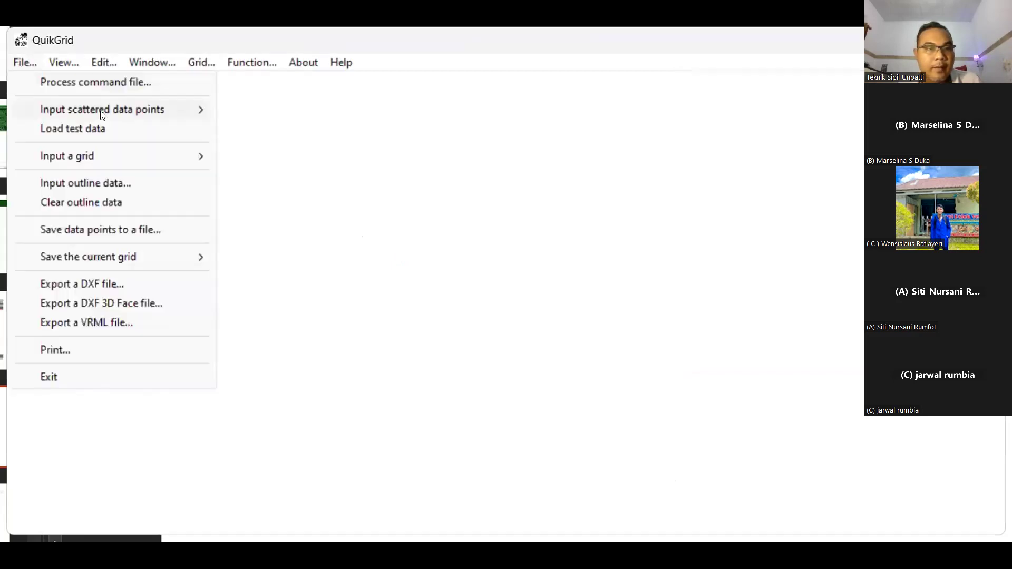
mouse_move(102, 107)
left_click(274, 111)
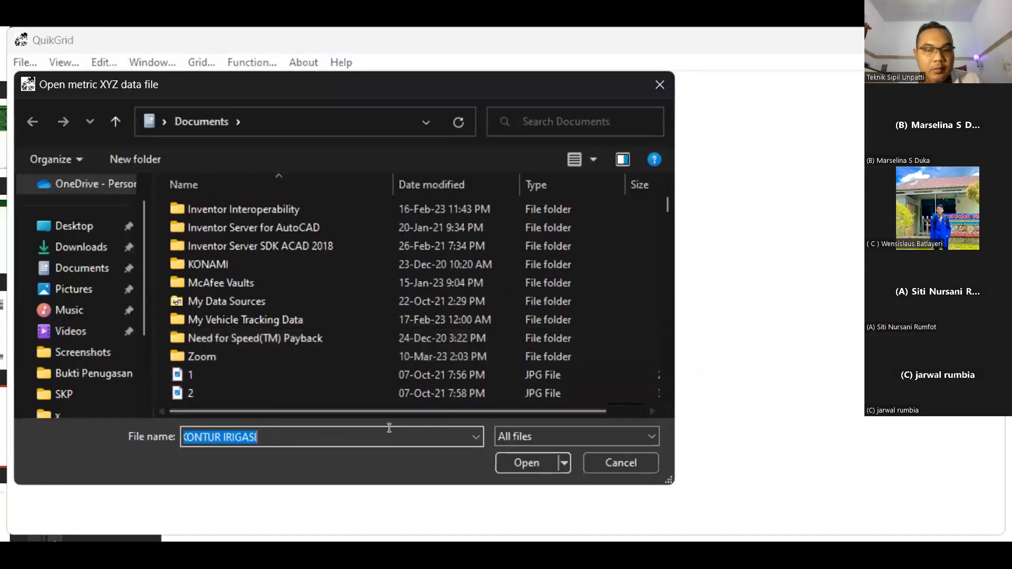
left_click(520, 436)
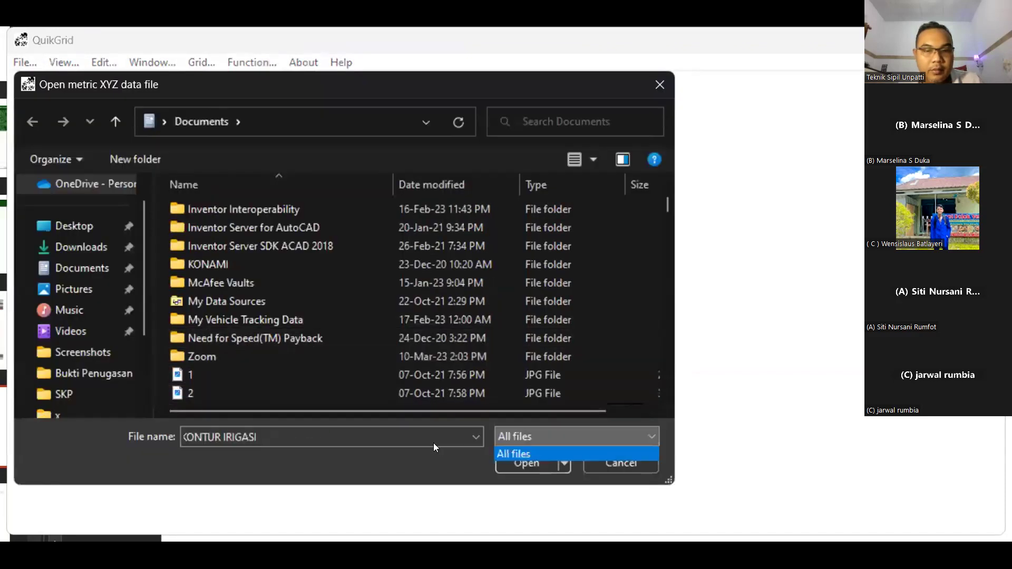
scroll(287, 316, "down", 15)
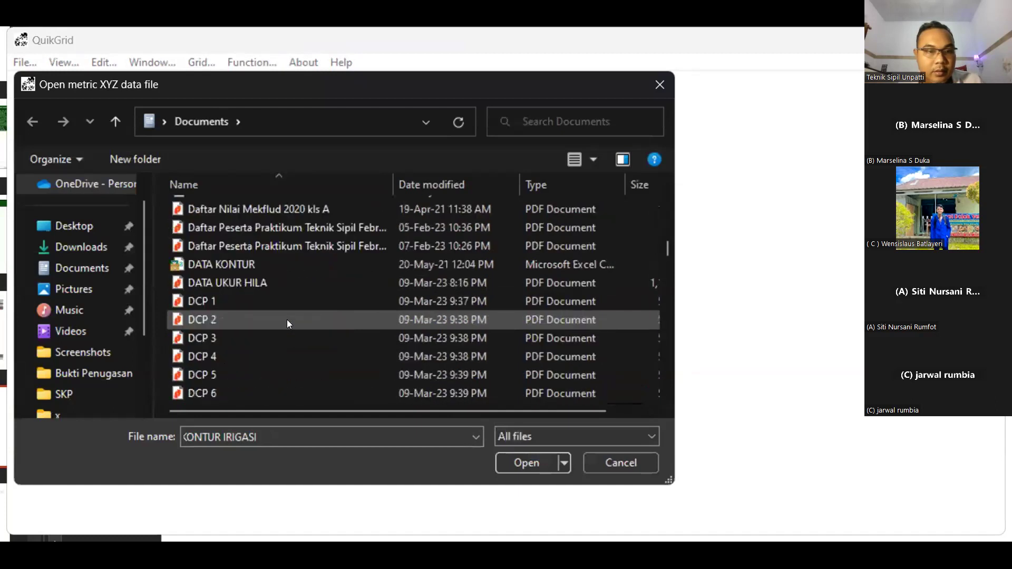
scroll(282, 359, "down", 10)
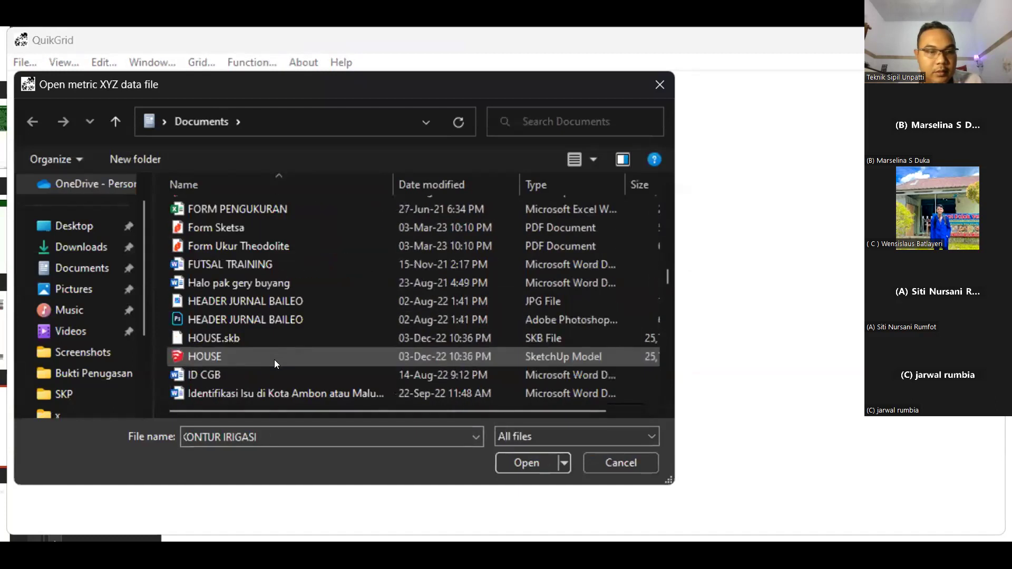
scroll(283, 347, "up", 3)
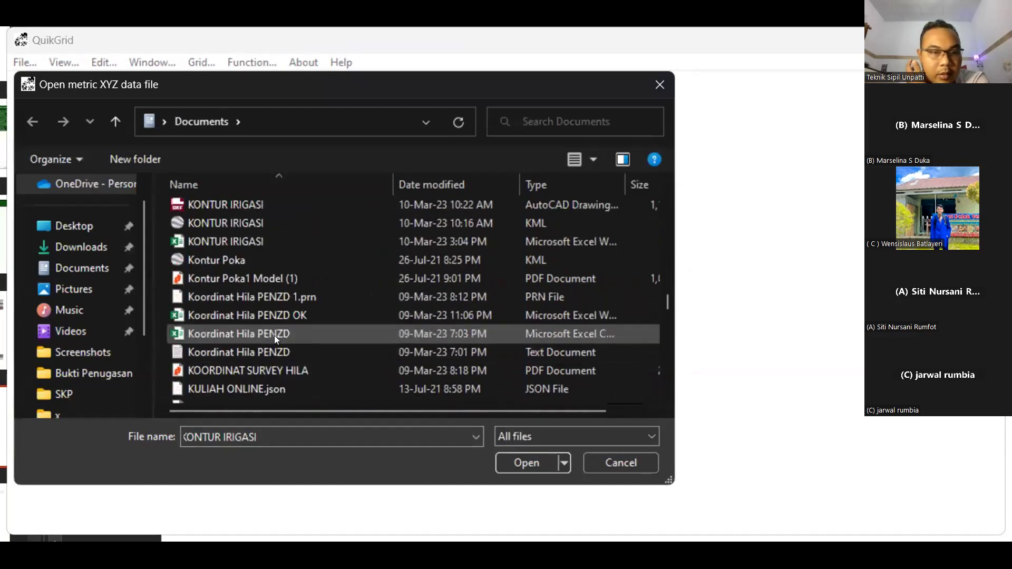
Load the KONTUR IRIGASI CSV file from Documents as metric XYZ data points
scroll(271, 334, "up", 1)
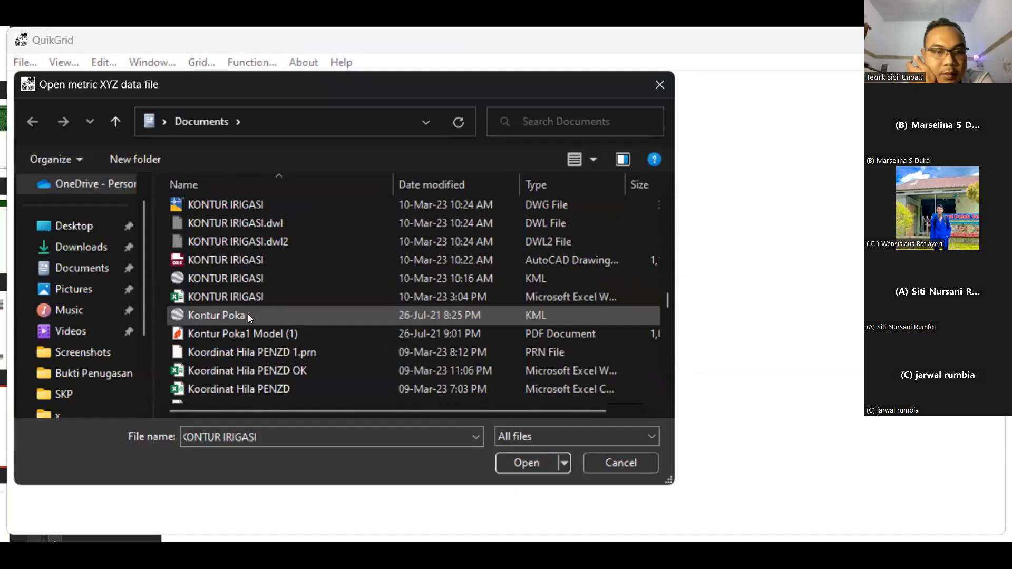
scroll(247, 314, "up", 1)
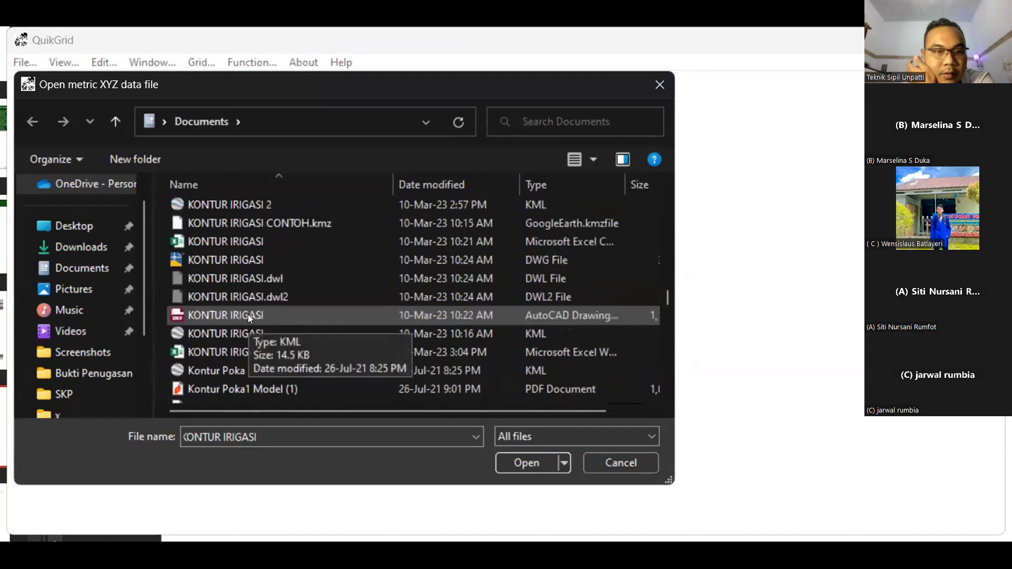
left_click(253, 237)
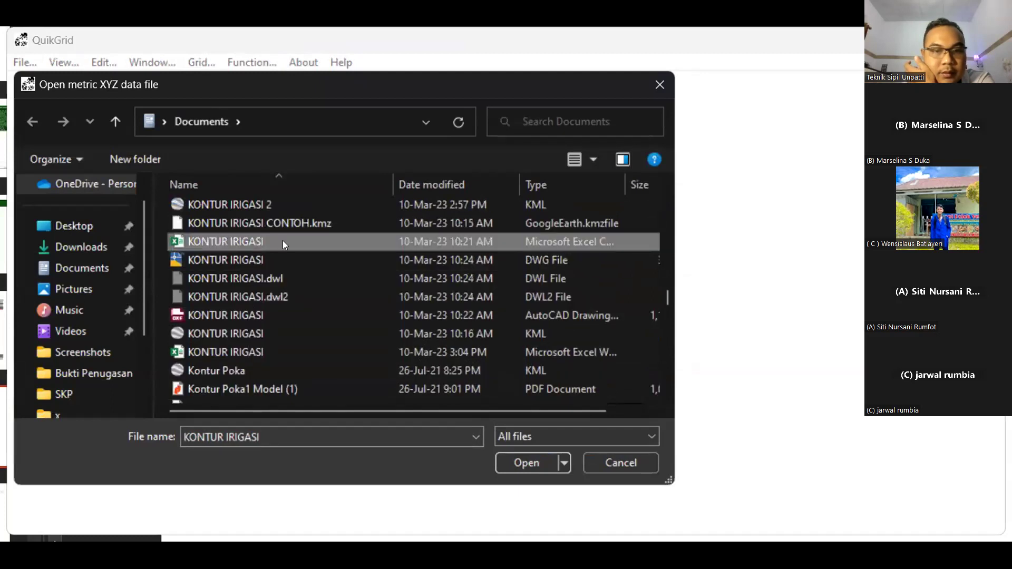
left_click(520, 461)
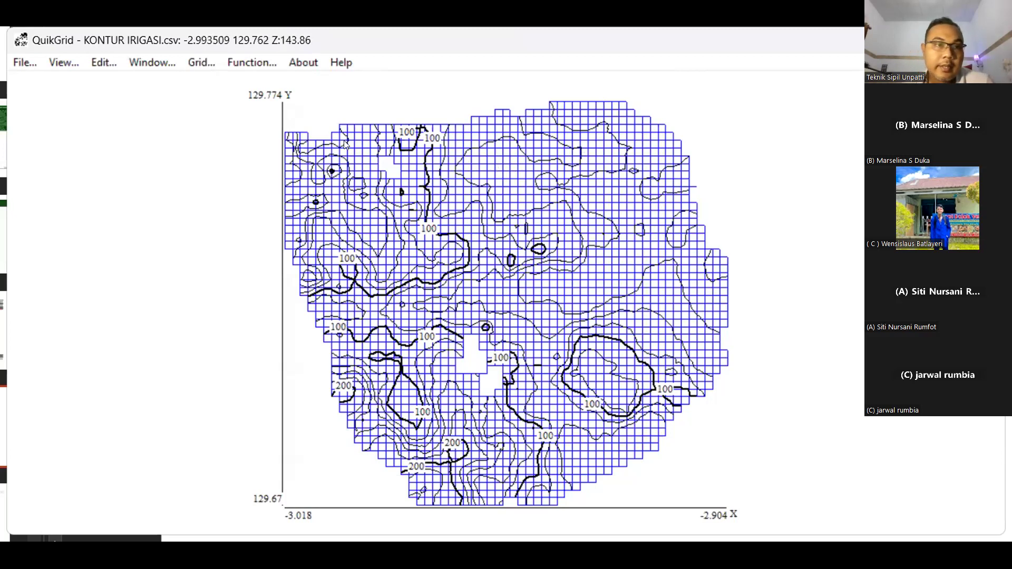
left_click(16, 67)
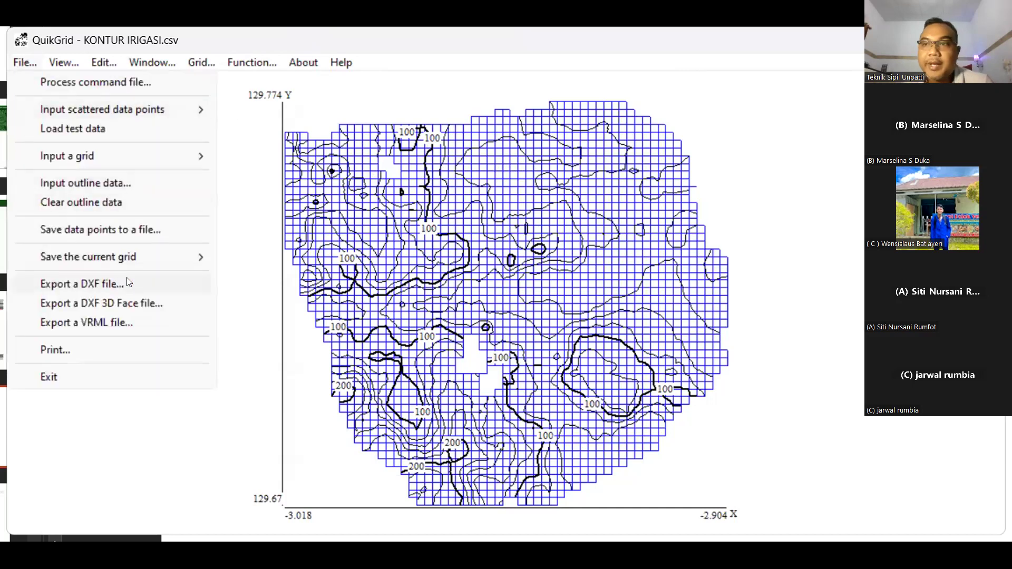
left_click(91, 284)
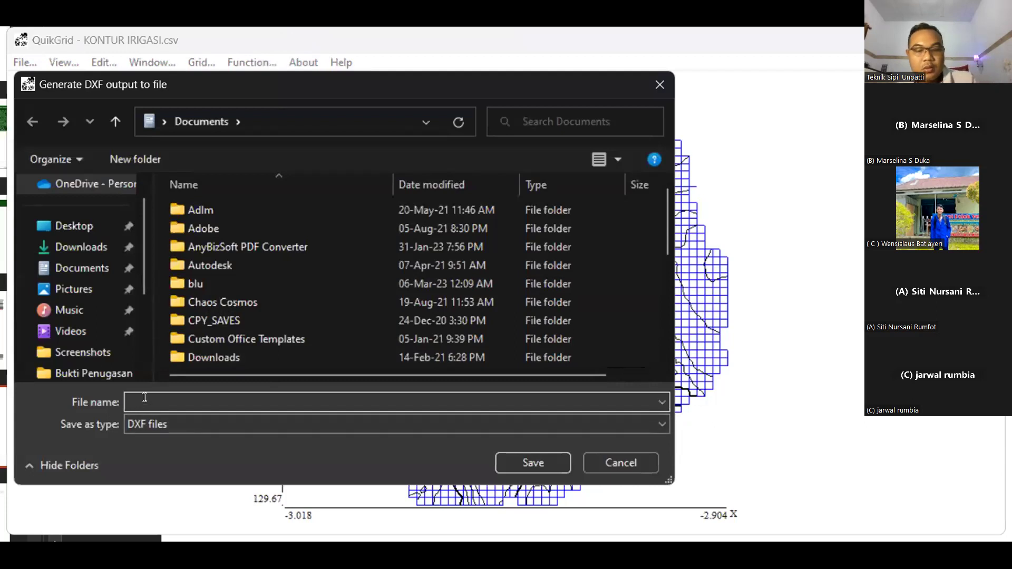
type("KO")
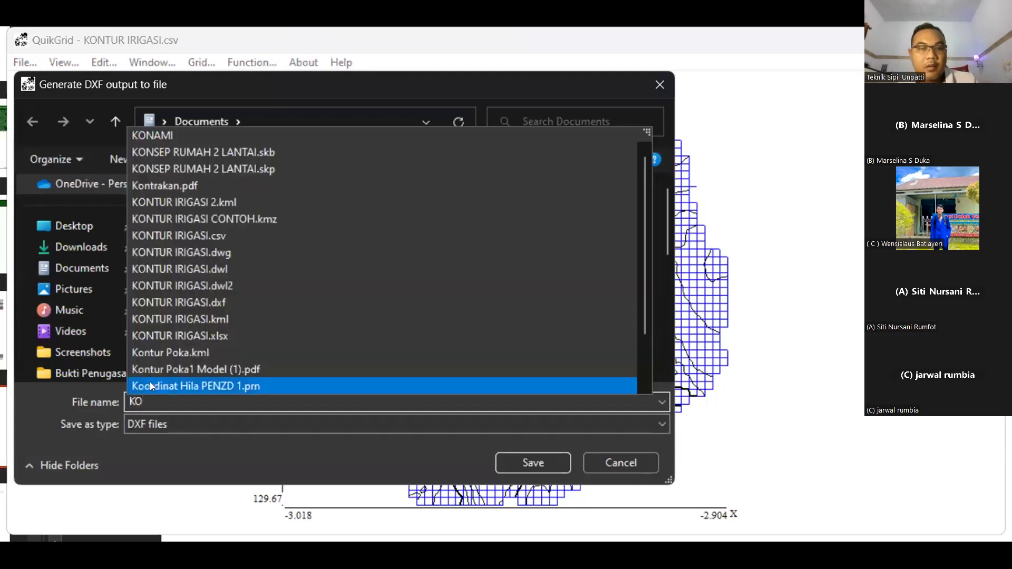
left_click(621, 463)
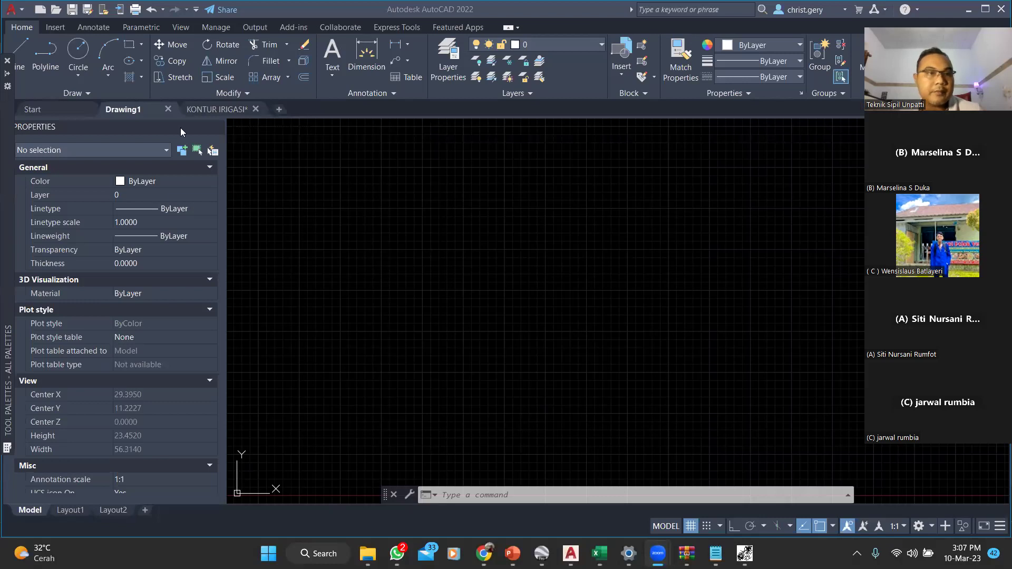
Switch to AutoCAD and open the DXF file KONTUR IRIGASI from the Documents folder
left_click(54, 11)
left_click(57, 10)
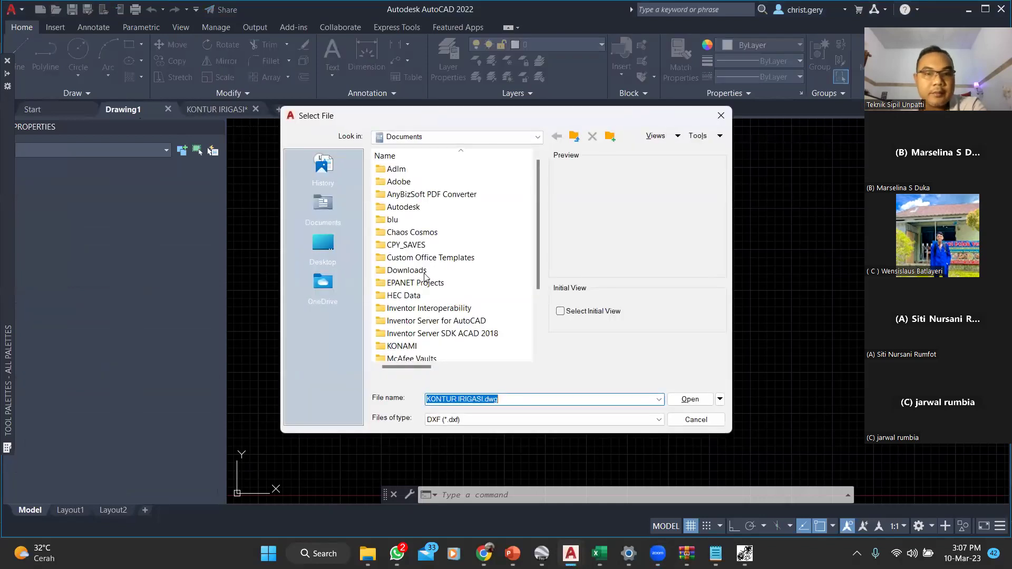
scroll(425, 274, "down", 3)
left_click(435, 347)
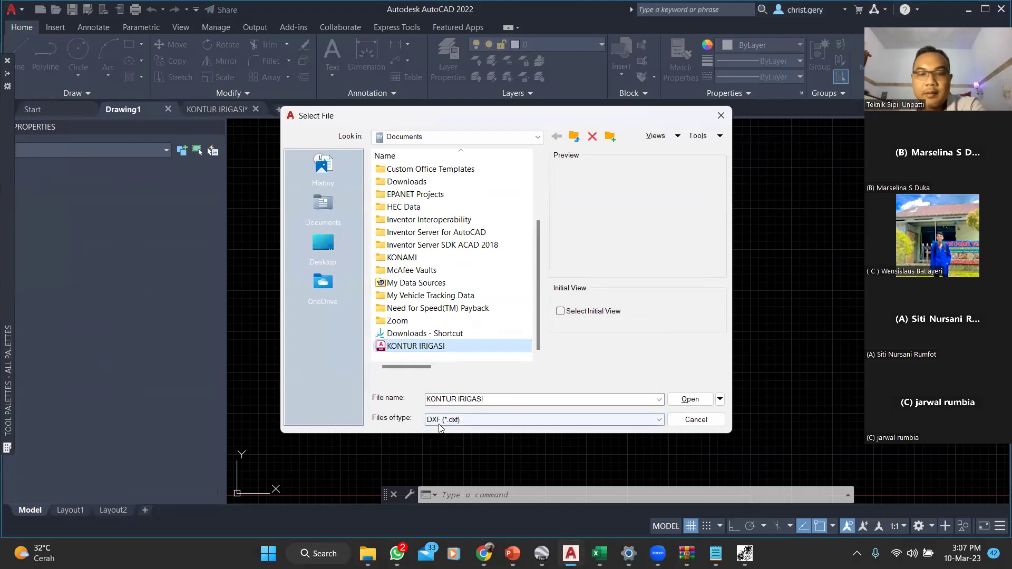
left_click(684, 400)
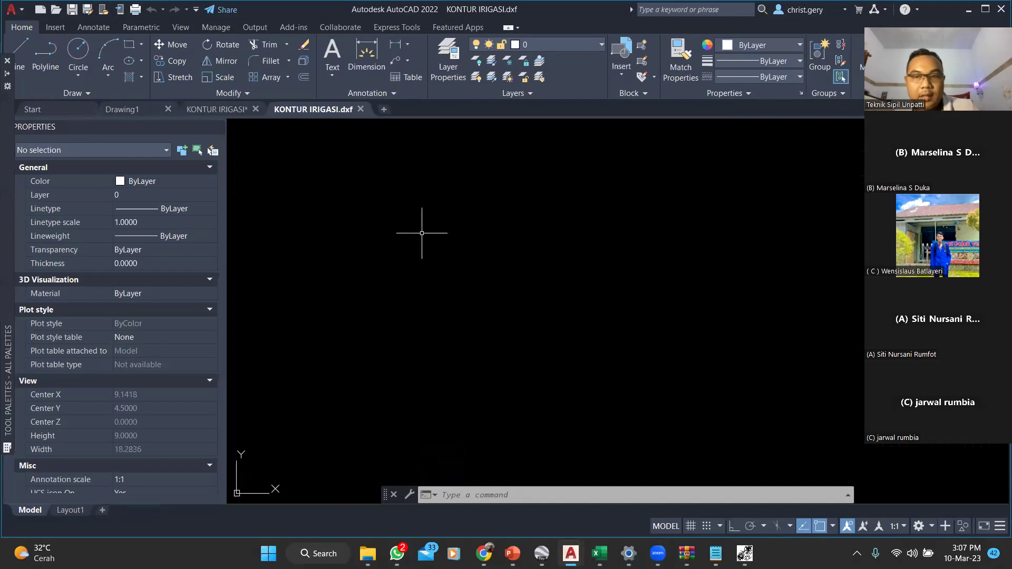
Zoom to the extents of the opened contour drawing
type("Z")
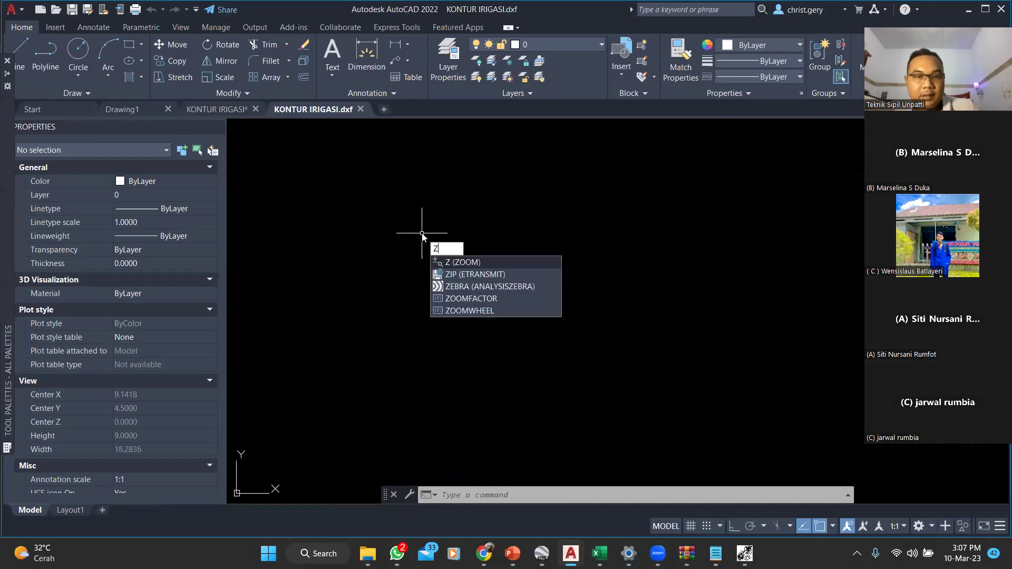
key("Return")
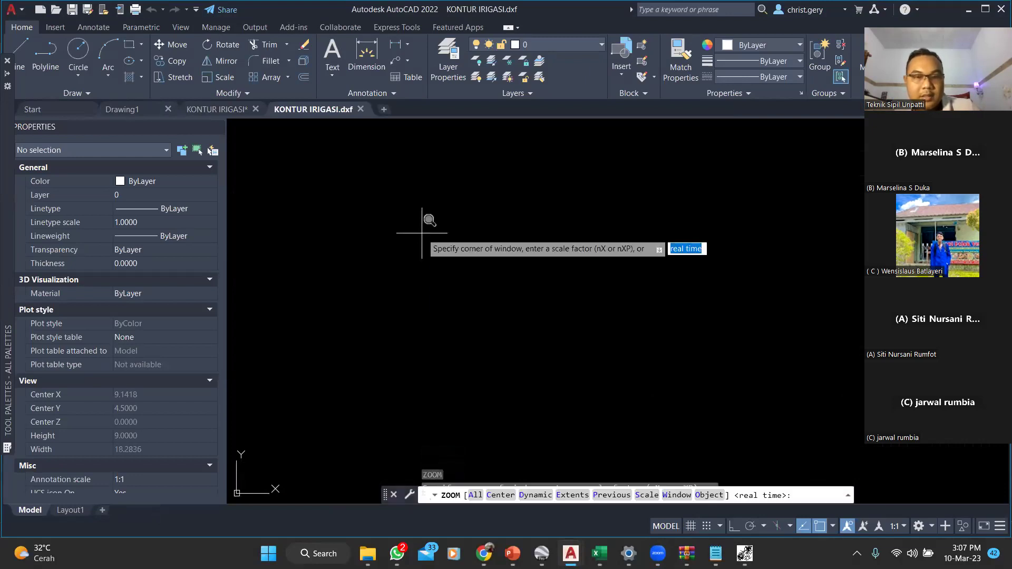
type("E")
key("Return")
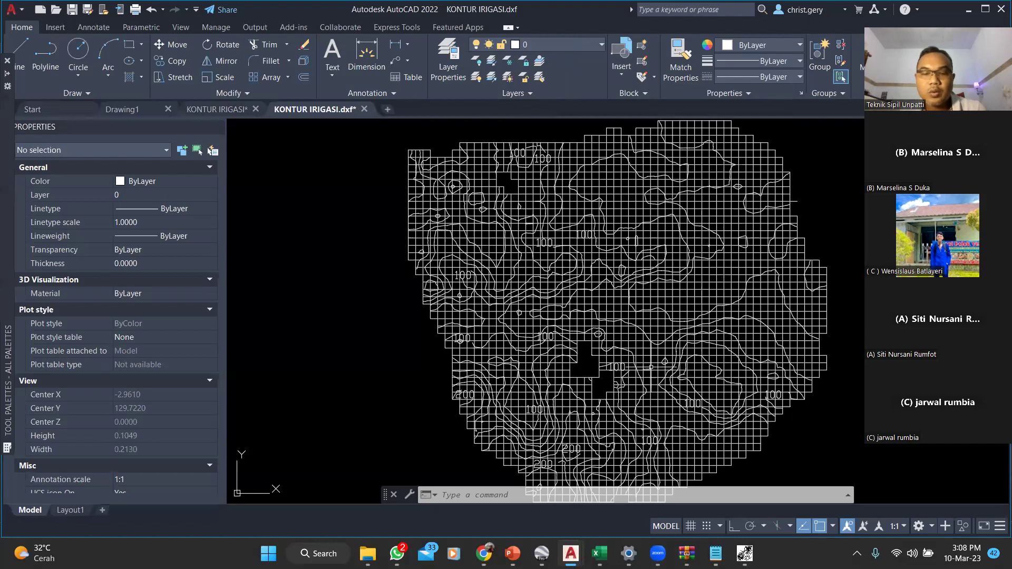
Switch to Google Earth Pro, start a new placemark and select its longitude value
mouse_move(542, 554)
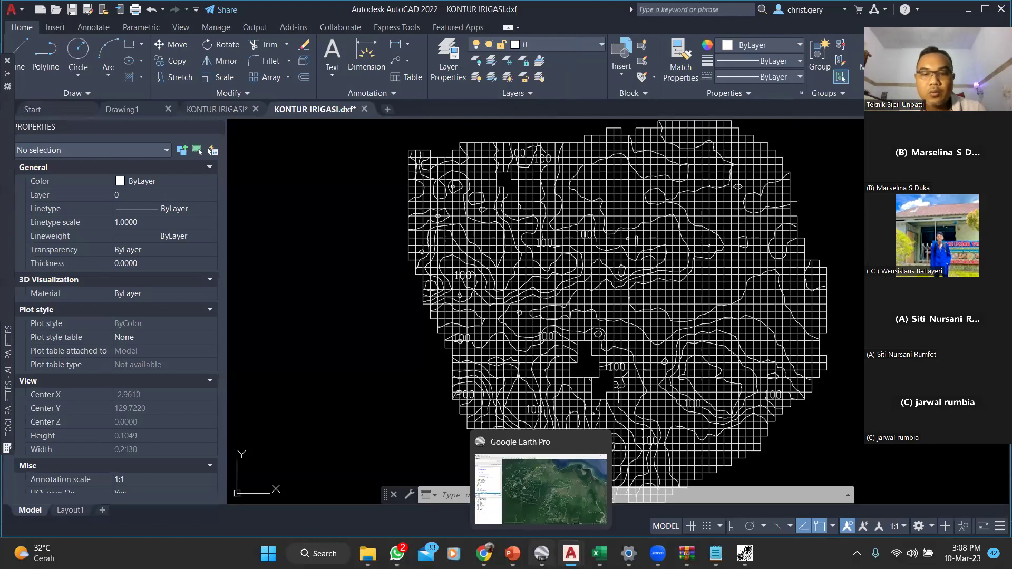
left_click(540, 490)
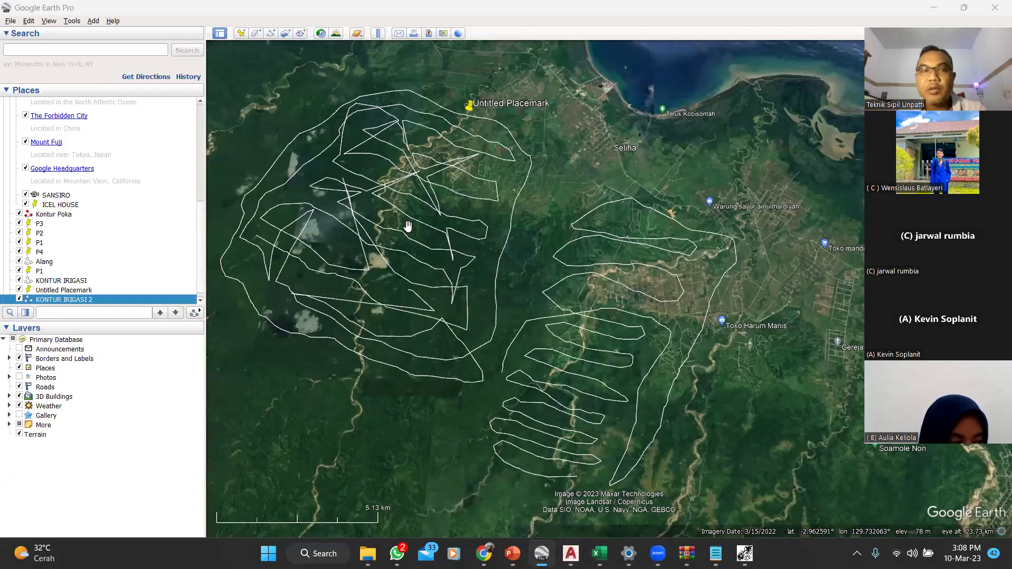
left_click(240, 34)
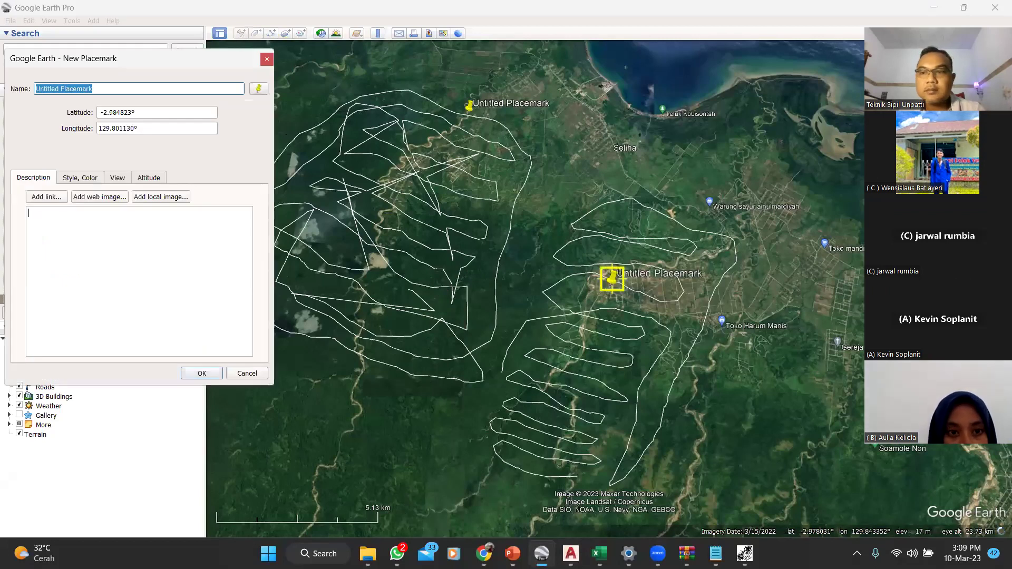
left_click_drag(938, 33, 902, 36)
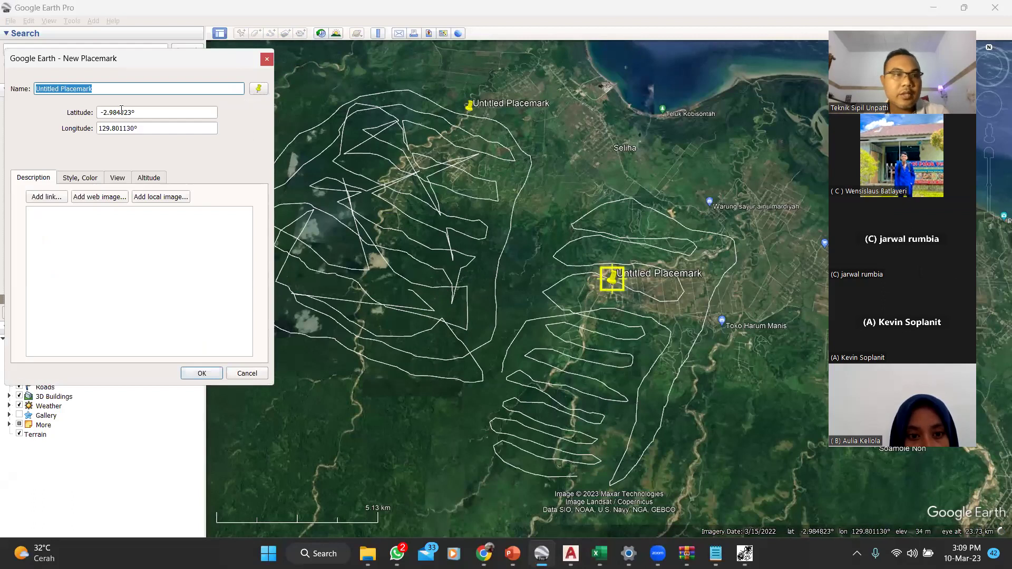
key("Tab")
key("Tab")
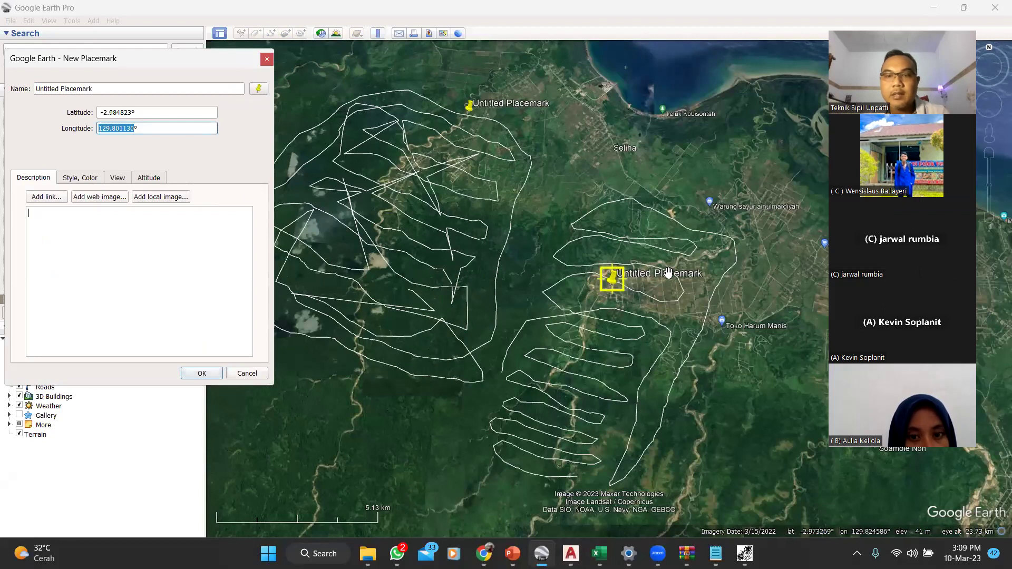
Move the placemark to the river at about latitude -2.9660°, longitude 129.8428°, and highlight its latitude and longitude for reading
scroll(618, 300, "up", 3)
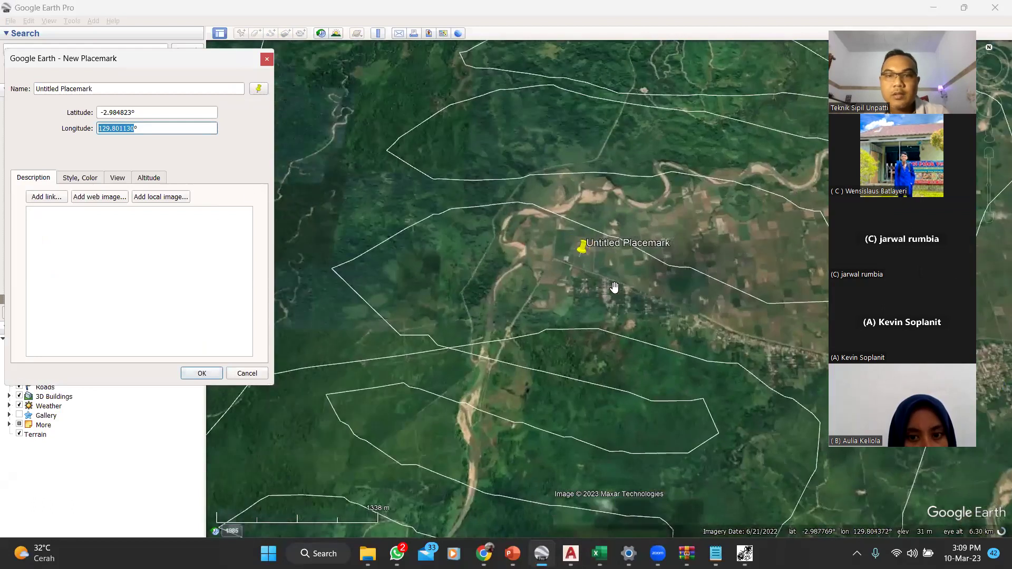
scroll(735, 198, "down", 1)
left_click_drag(732, 200, 554, 250)
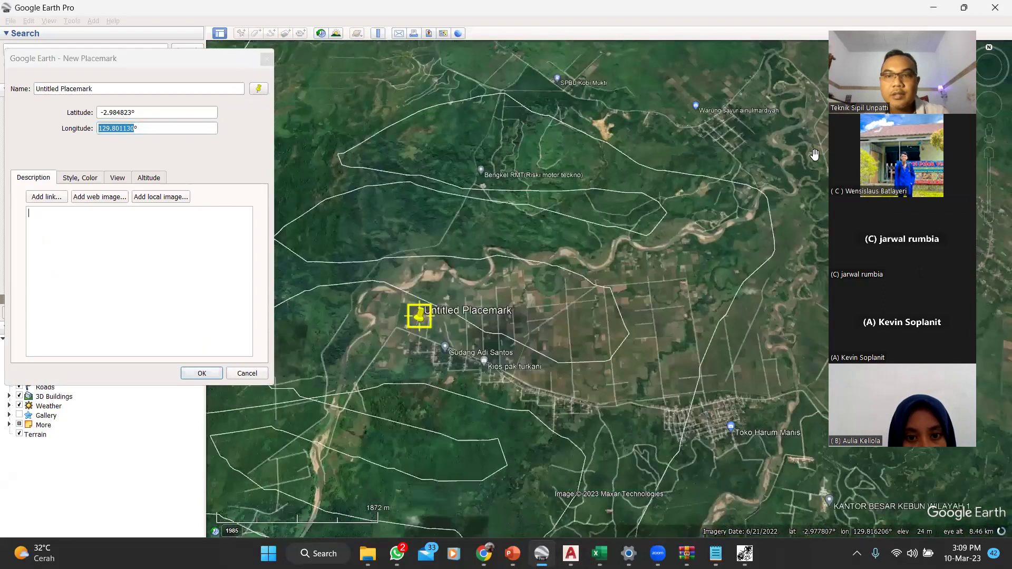
left_click(758, 200)
left_click_drag(760, 202, 762, 195)
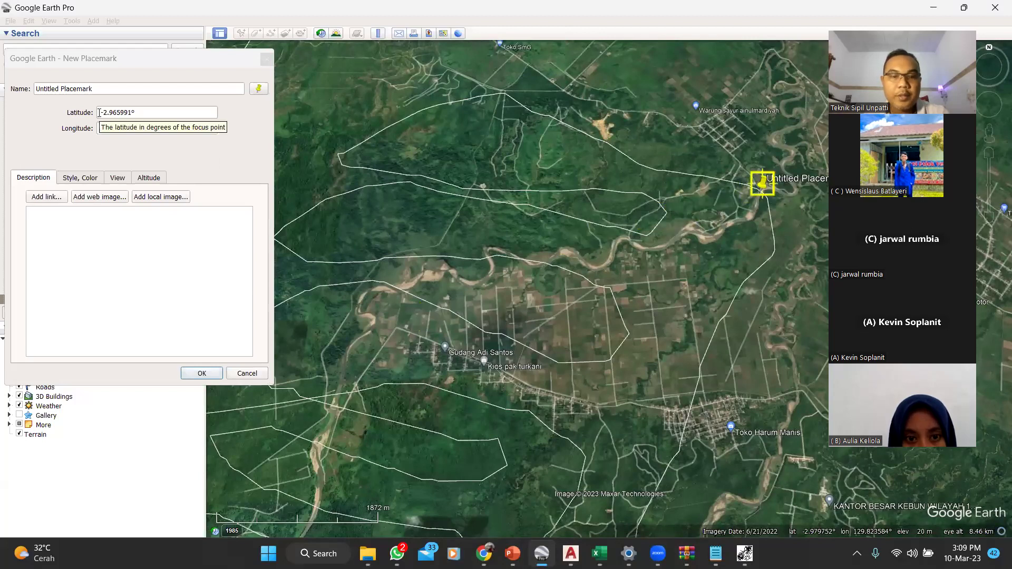
left_click_drag(100, 112, 116, 114)
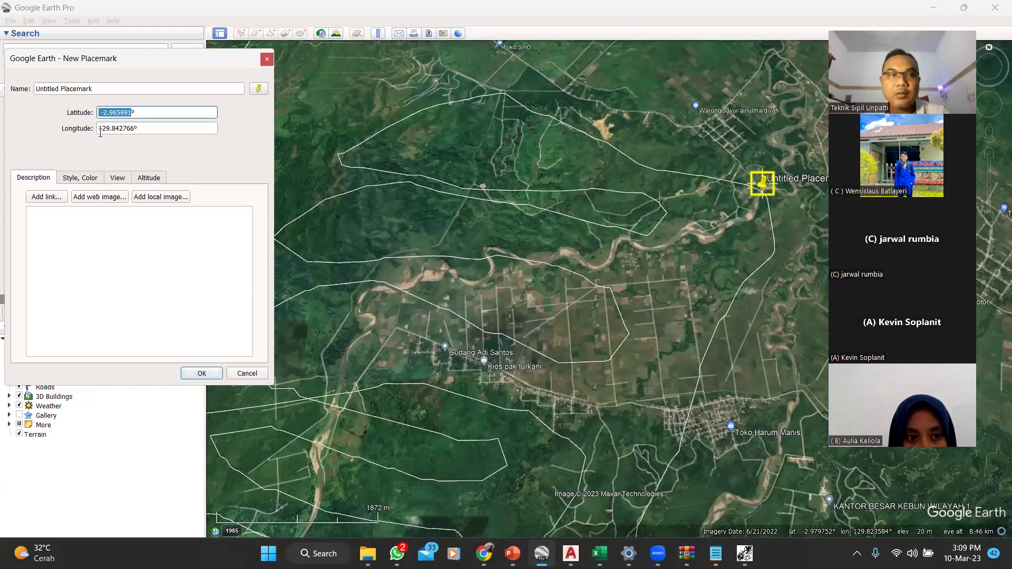
left_click_drag(98, 128, 130, 128)
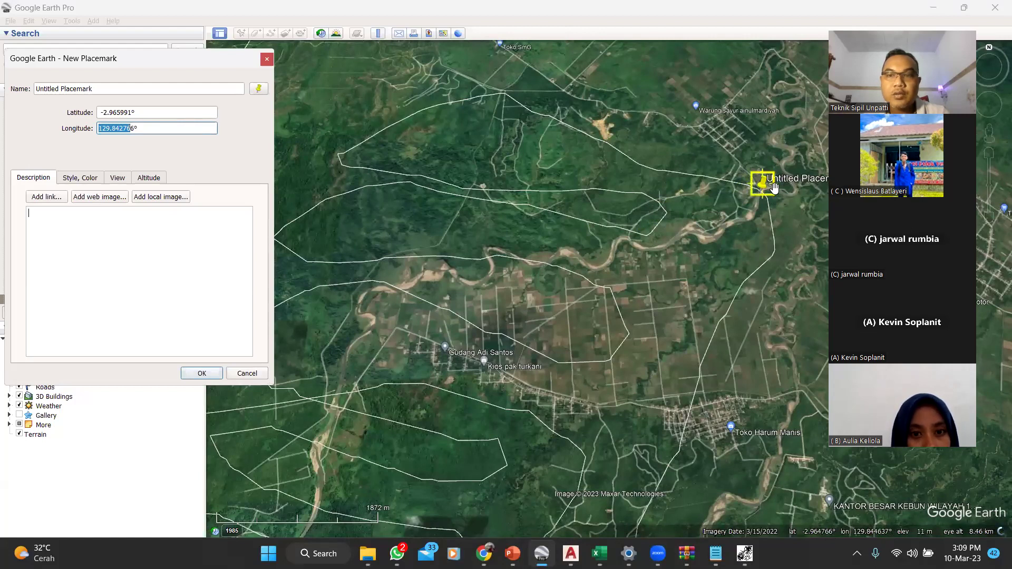
Move the placemark to several points along the river, ending beside the farm fields at about latitude -2.9757°, longitude 129.8258°
left_click_drag(762, 185, 709, 253)
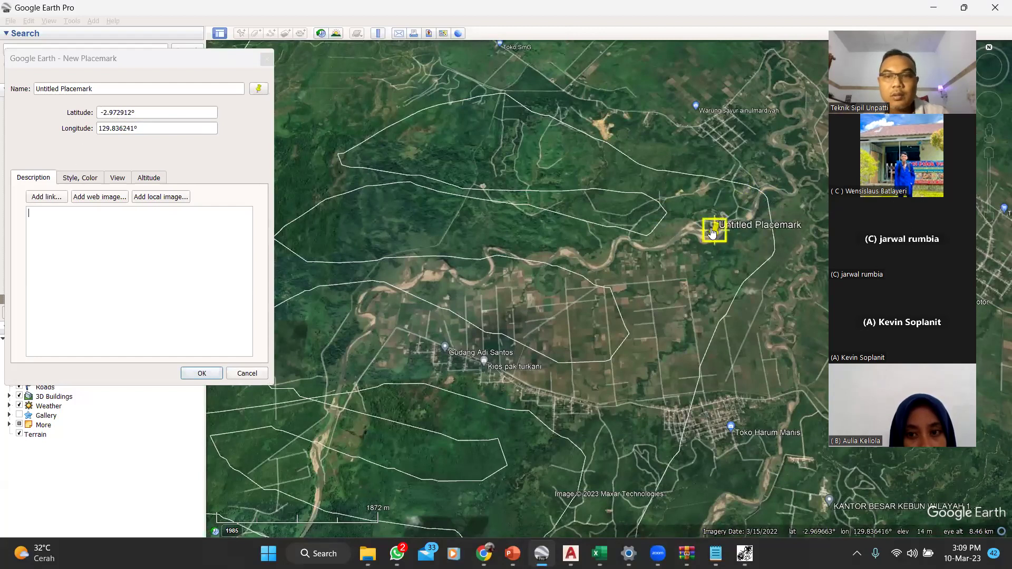
left_click_drag(714, 233, 324, 417)
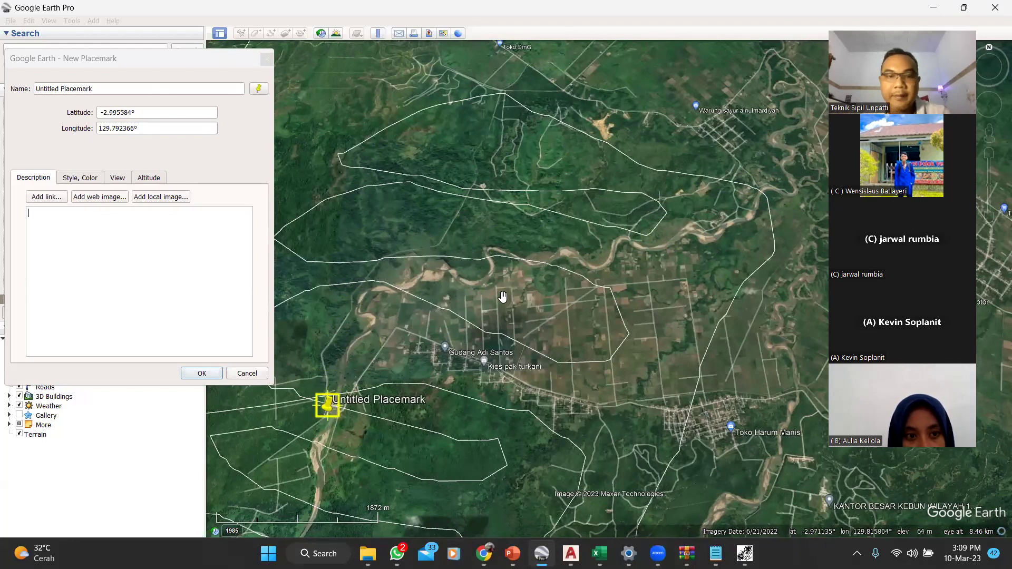
left_click_drag(327, 410, 631, 254)
Move the placemark to the village road, ending at the road corner near the river at about latitude -2.9850°, longitude 129.7988°
scroll(667, 299, "up", 2)
scroll(667, 299, "up", 3)
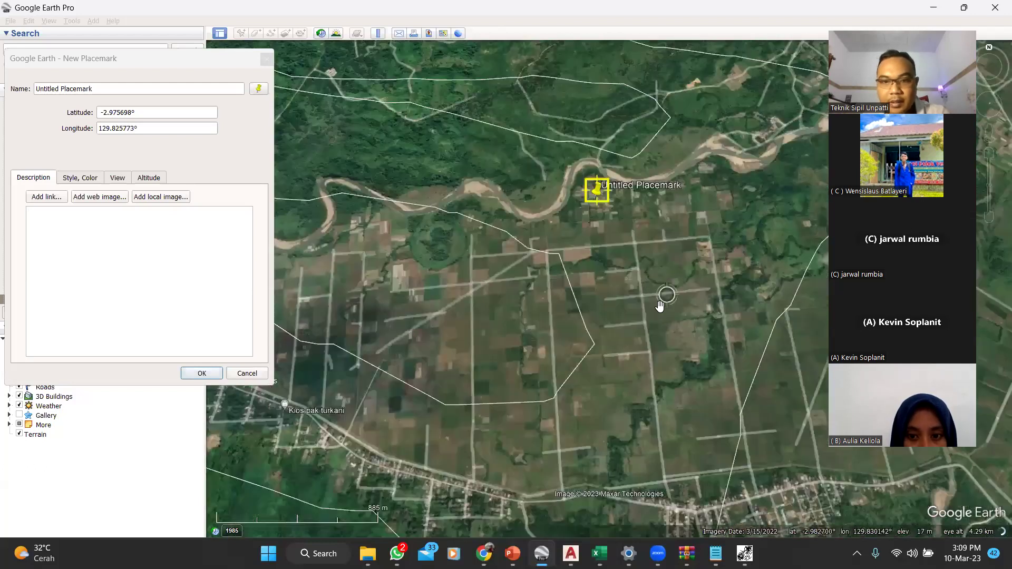
scroll(640, 235, "down", 2)
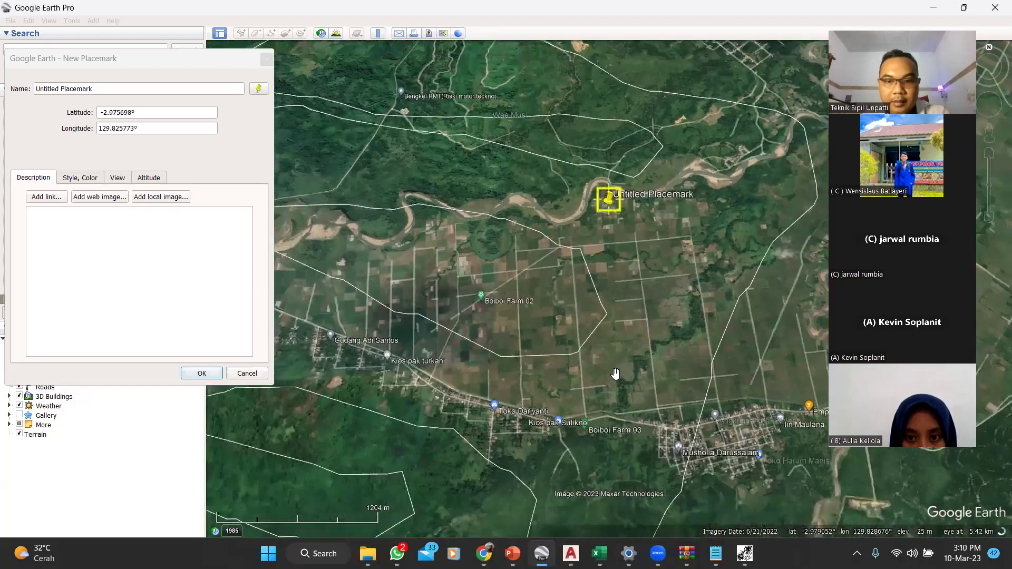
left_click_drag(640, 307, 662, 253)
scroll(548, 327, "up", 1)
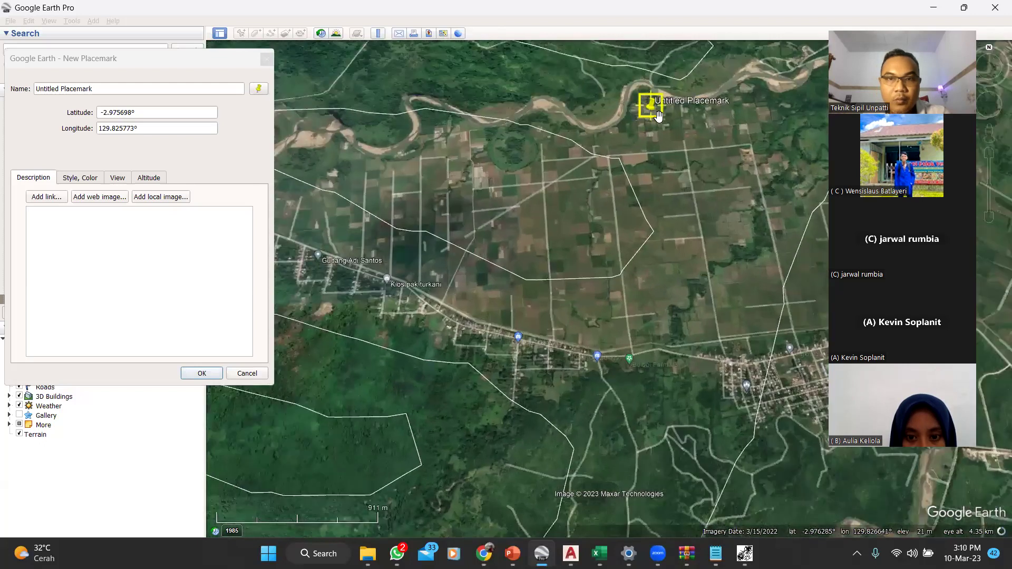
left_click_drag(647, 116, 357, 282)
scroll(357, 282, "up", 3)
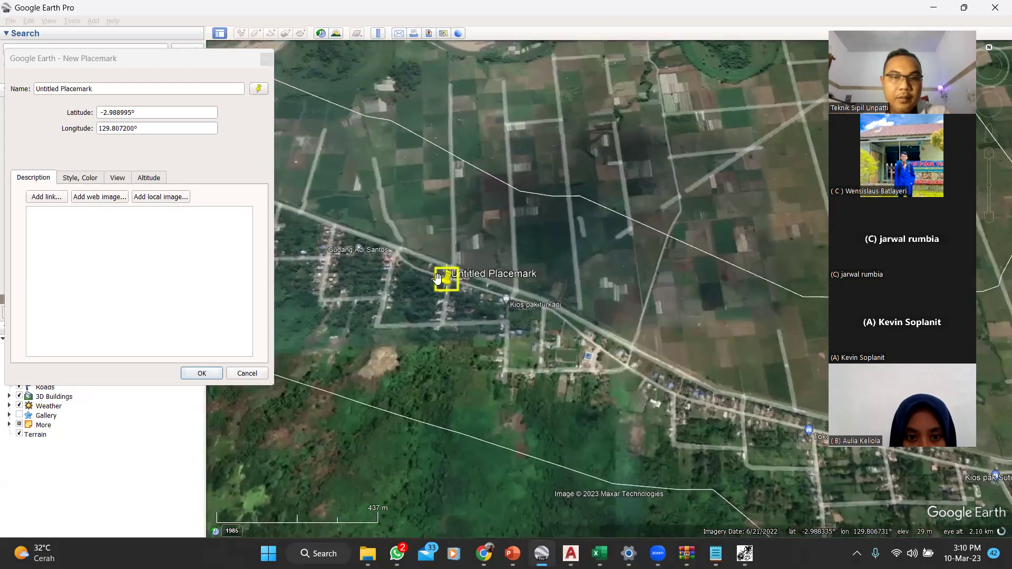
left_click_drag(438, 277, 409, 252)
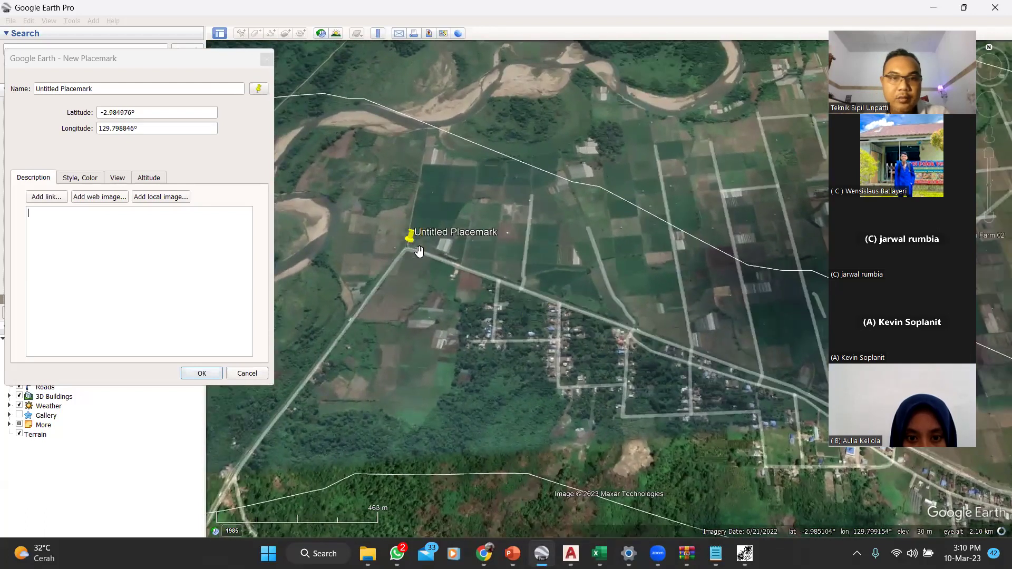
Move the placemark across the fields to the village street junction at about latitude -2.9923°, longitude 129.8140°
scroll(419, 258, "down", 4)
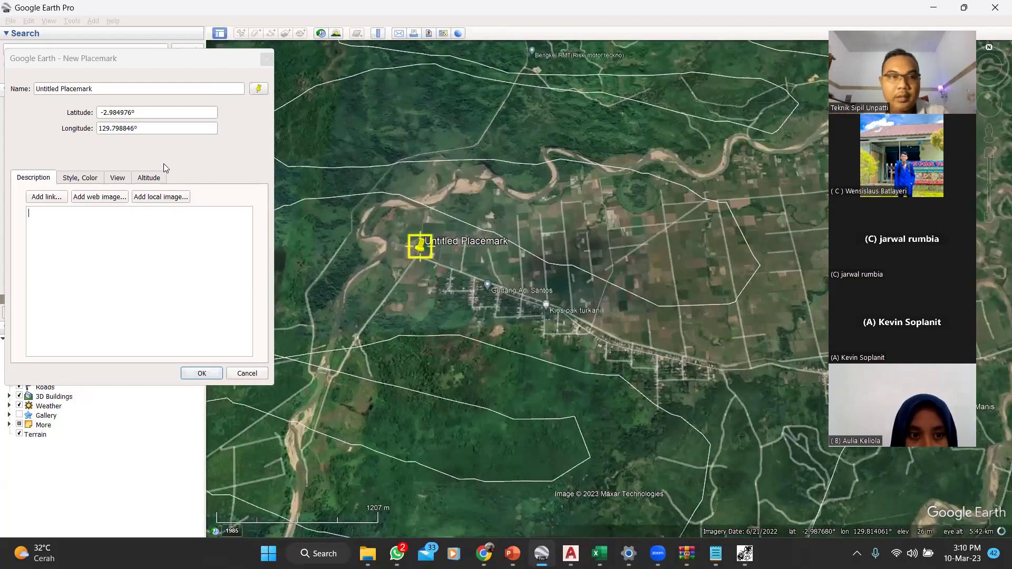
left_click_drag(420, 253, 469, 171)
scroll(736, 364, "up", 3)
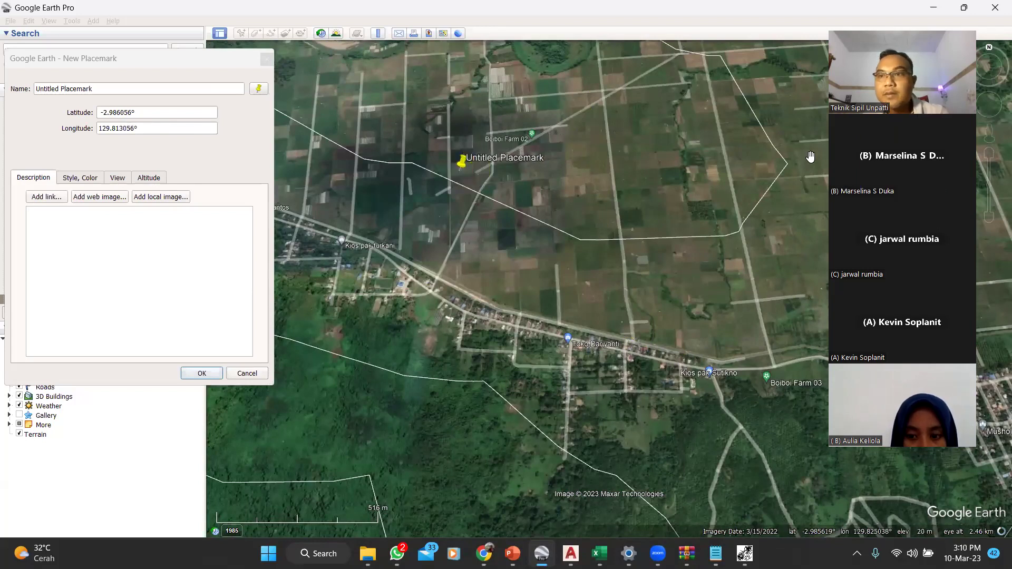
left_click_drag(462, 166, 514, 341)
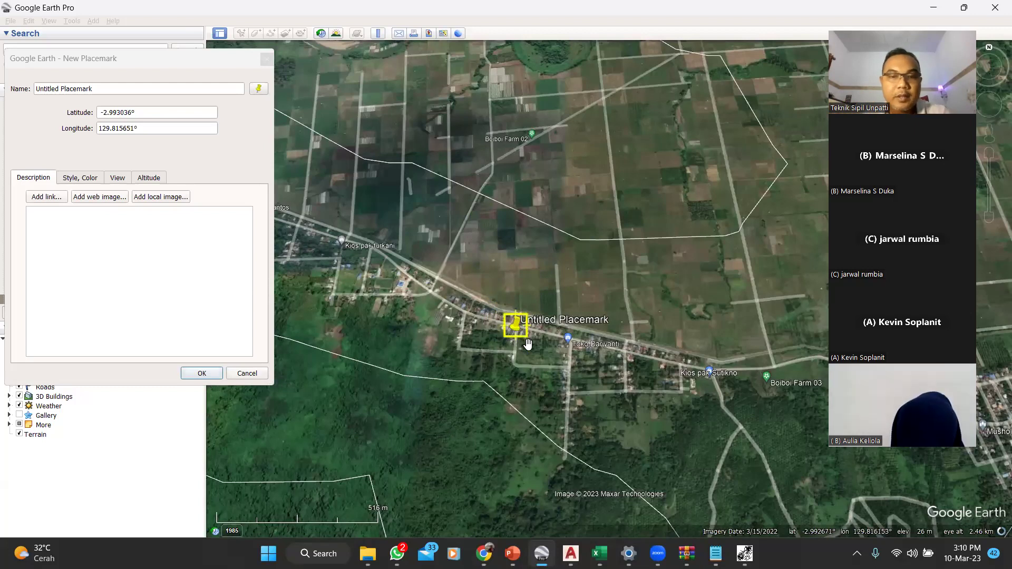
scroll(505, 327, "up", 5)
left_click_drag(509, 316, 353, 293)
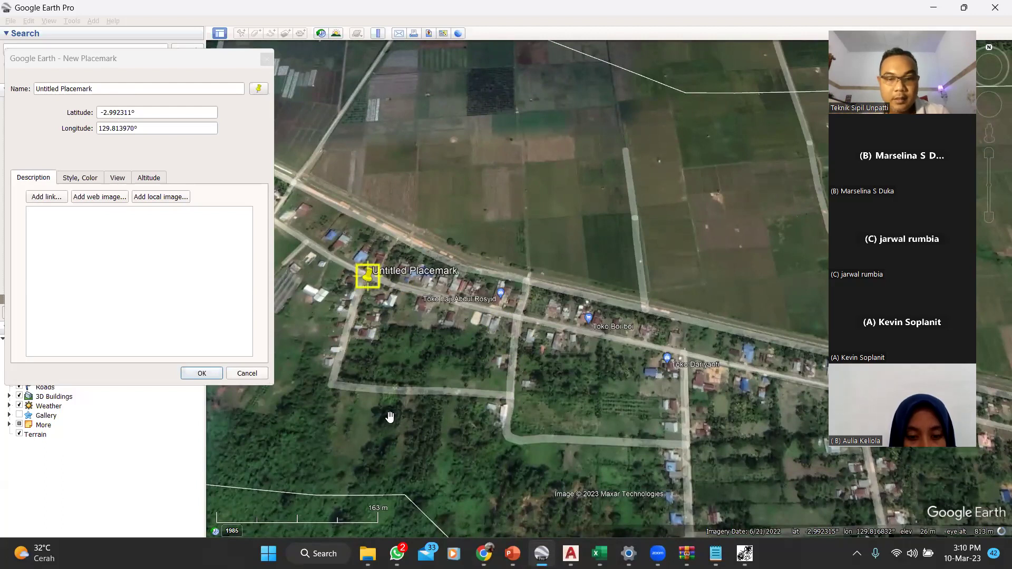
Shift the placemark slightly to about latitude -2.9922°, longitude 129.8139°, and switch to the Book1 workbook in Excel
mouse_move(600, 554)
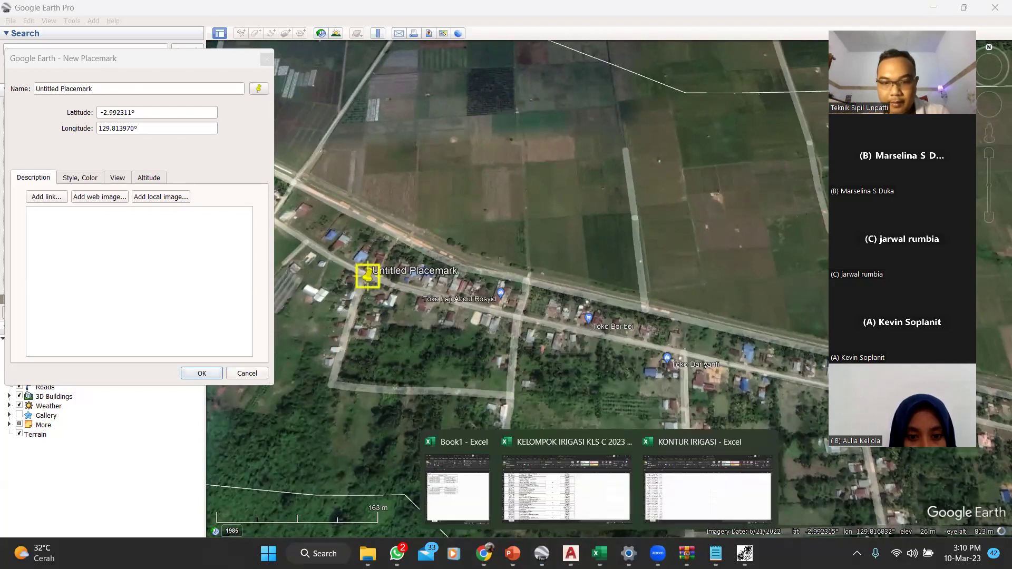
left_click(435, 494)
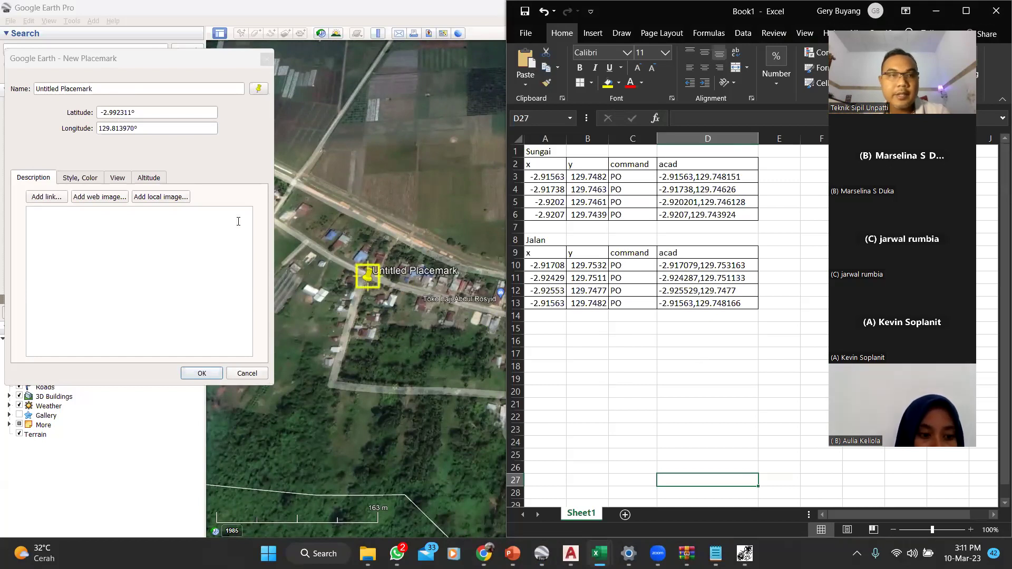
mouse_move(361, 271)
left_mouse_down()
mouse_move(349, 216)
mouse_move(358, 263)
left_mouse_up()
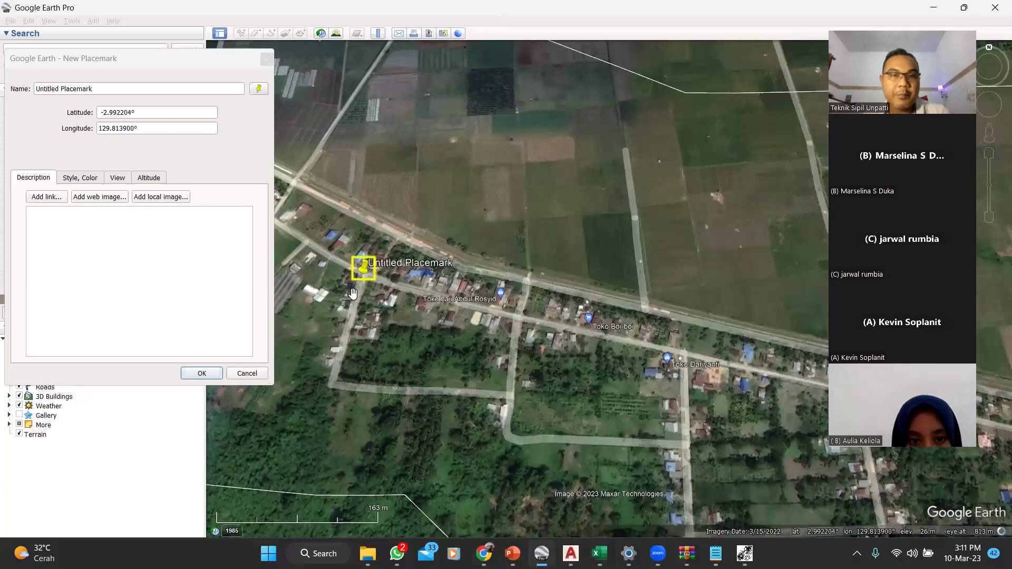
mouse_move(600, 553)
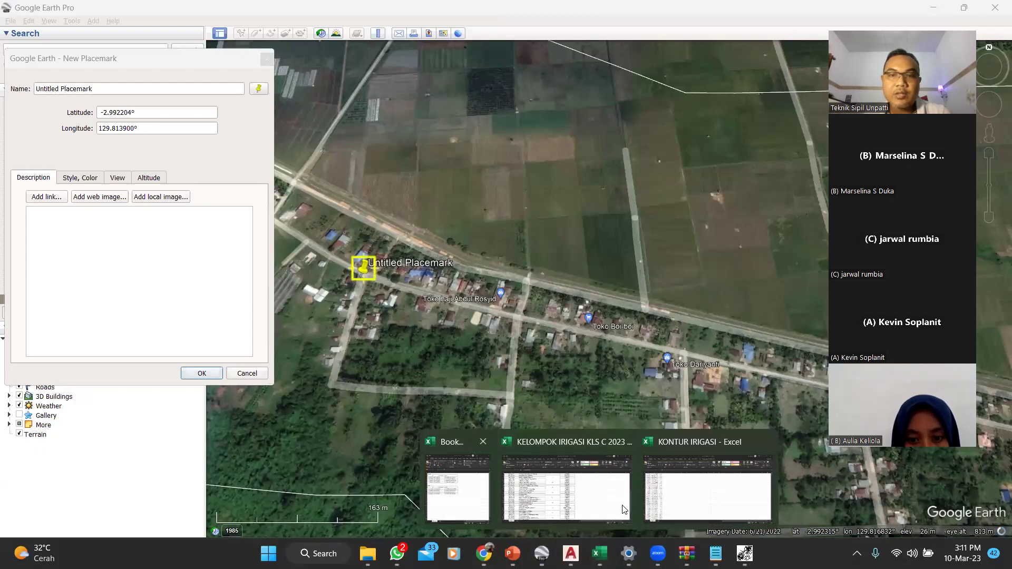
left_click(458, 487)
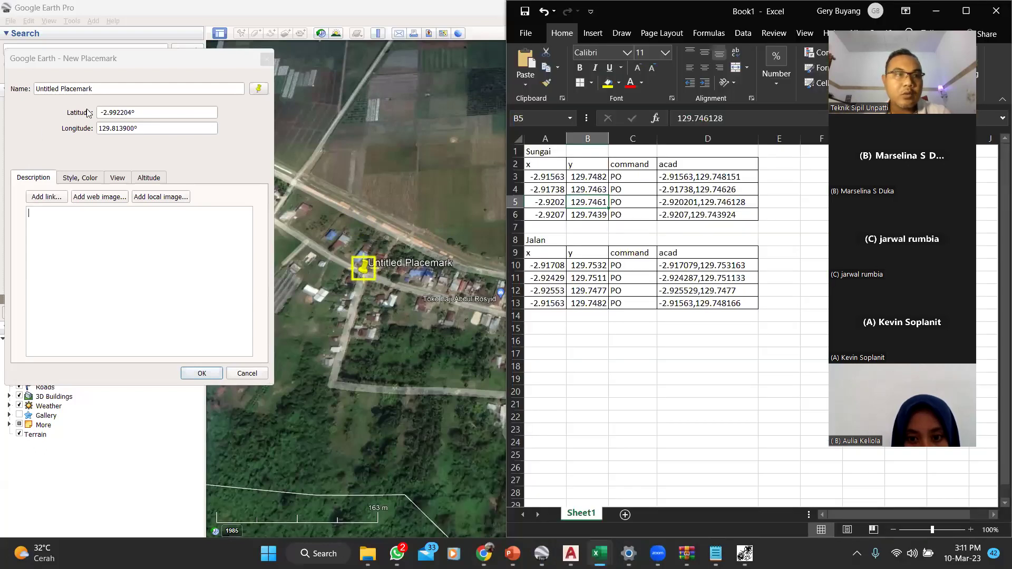
Highlight the placemark's latitude in Google Earth, and examine the first Sungai row's x, y and CONCATENATE acad cells in Excel's Book1 workbook
left_click_drag(99, 113, 124, 113)
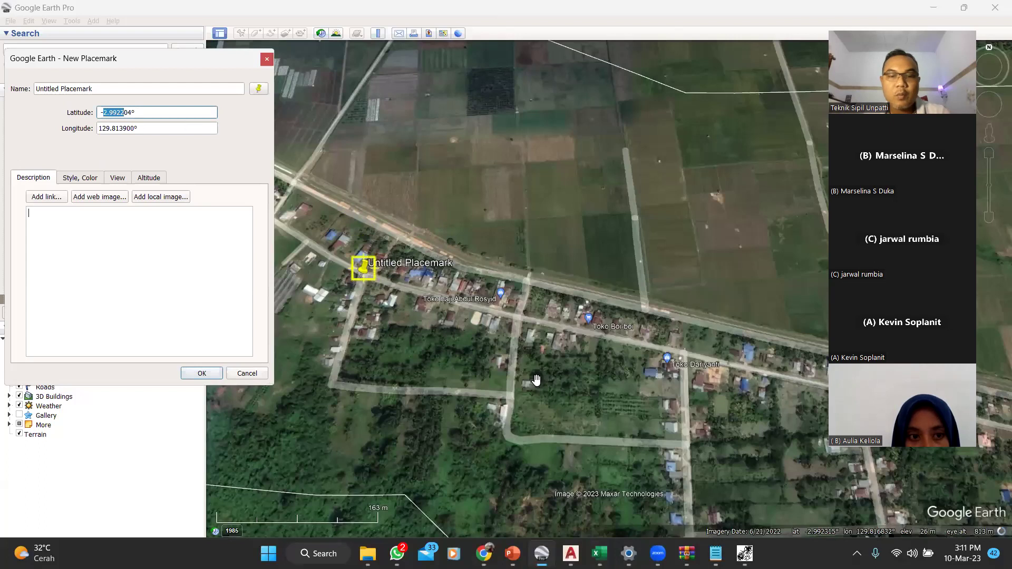
mouse_move(600, 553)
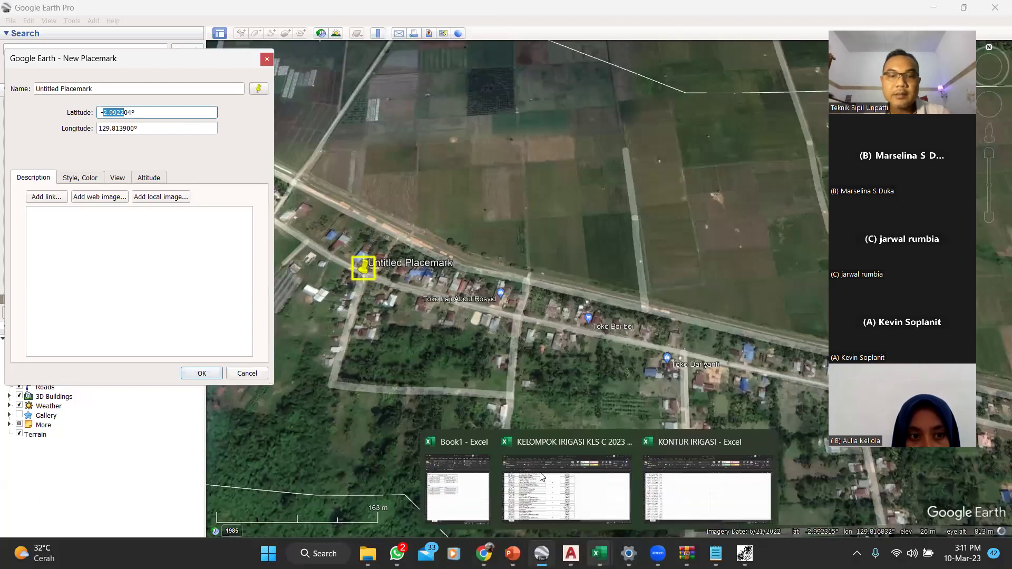
key("alt+Tab")
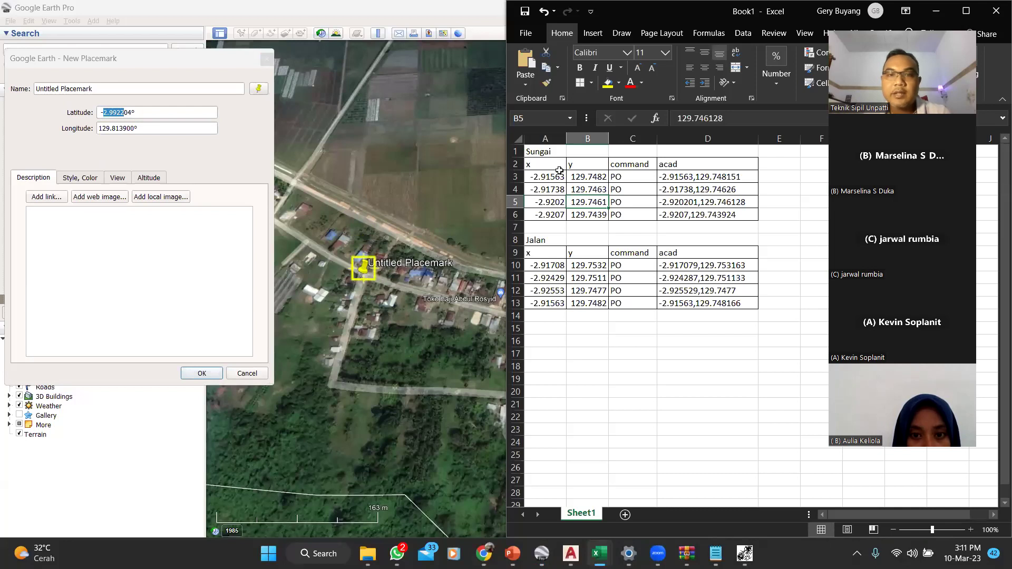
left_click(557, 177)
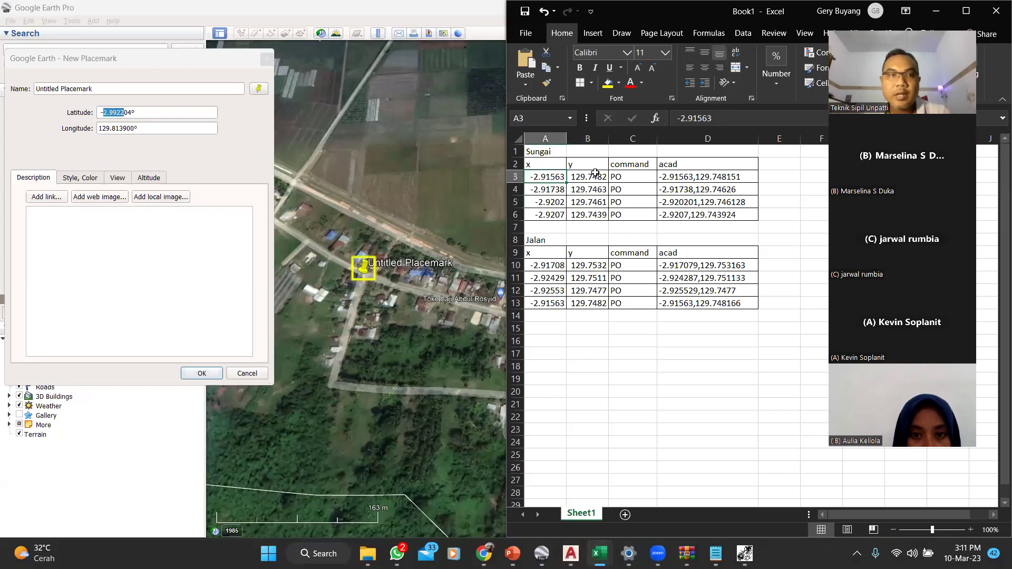
left_click(572, 178)
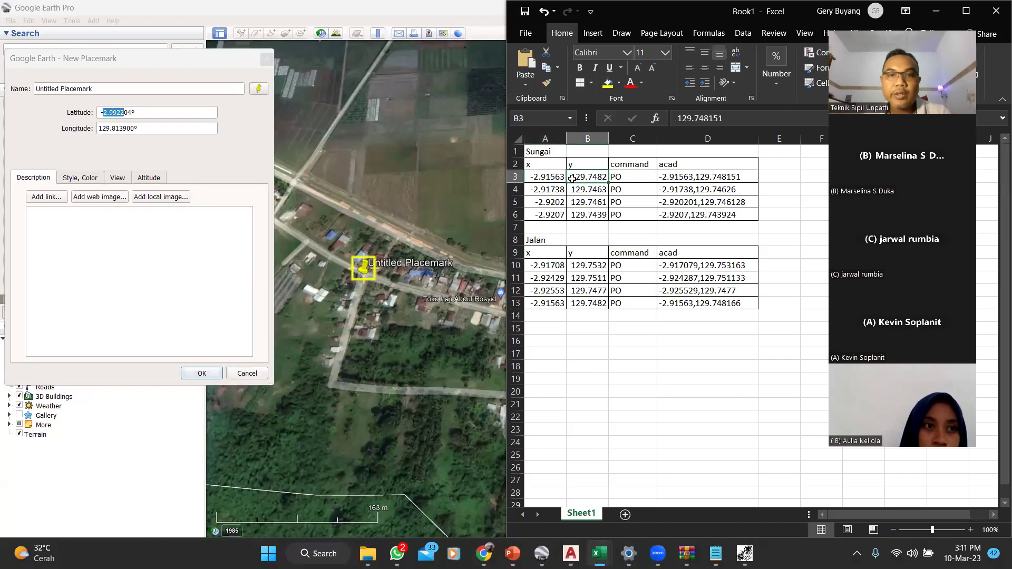
double_click(669, 174)
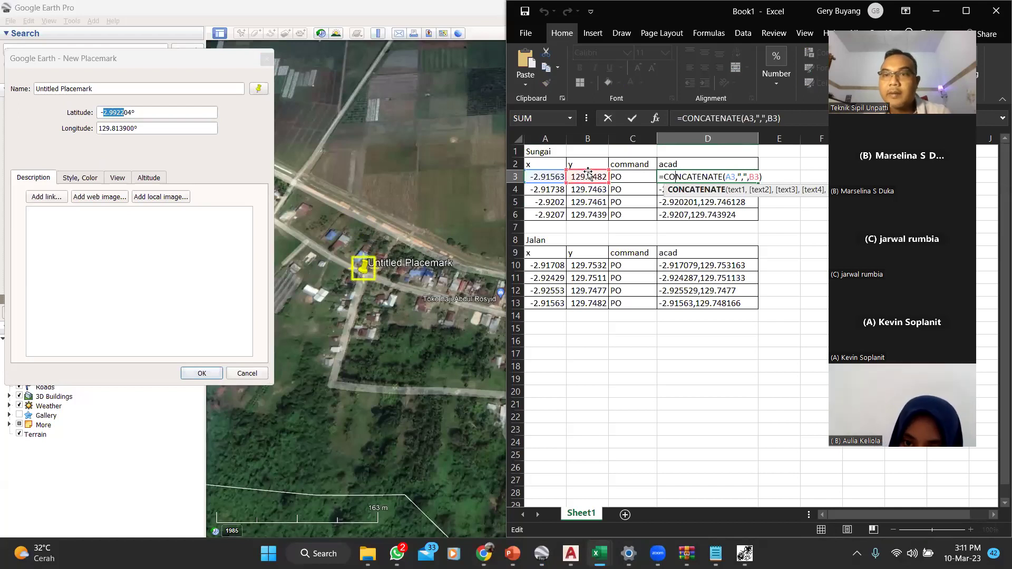
key("Return")
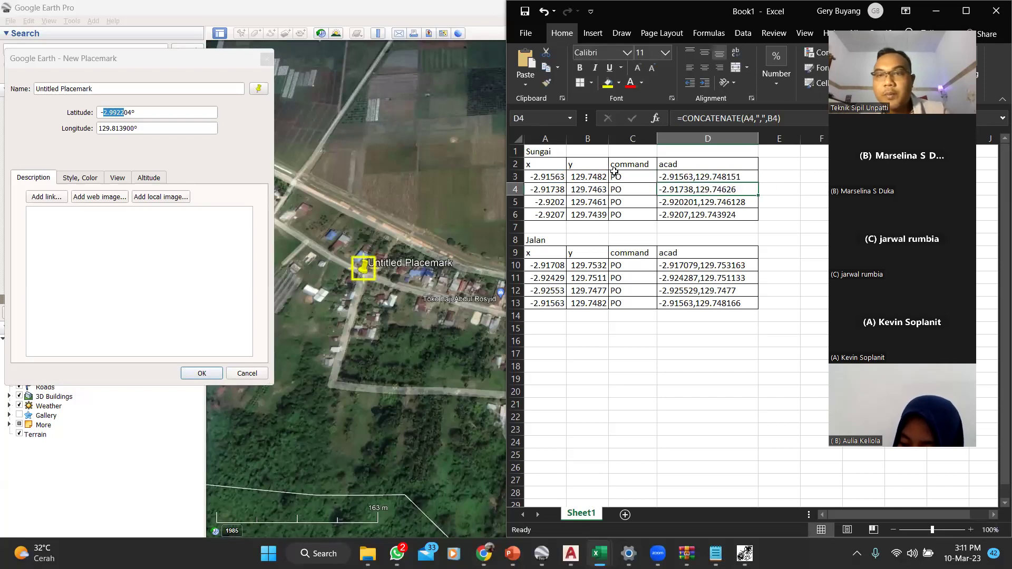
Copy the command and acad cells of the four Sungai rows, and switch to KONTUR IRIGASI.dwg in AutoCAD
left_click_drag(629, 173, 745, 206)
key("ctrl+c")
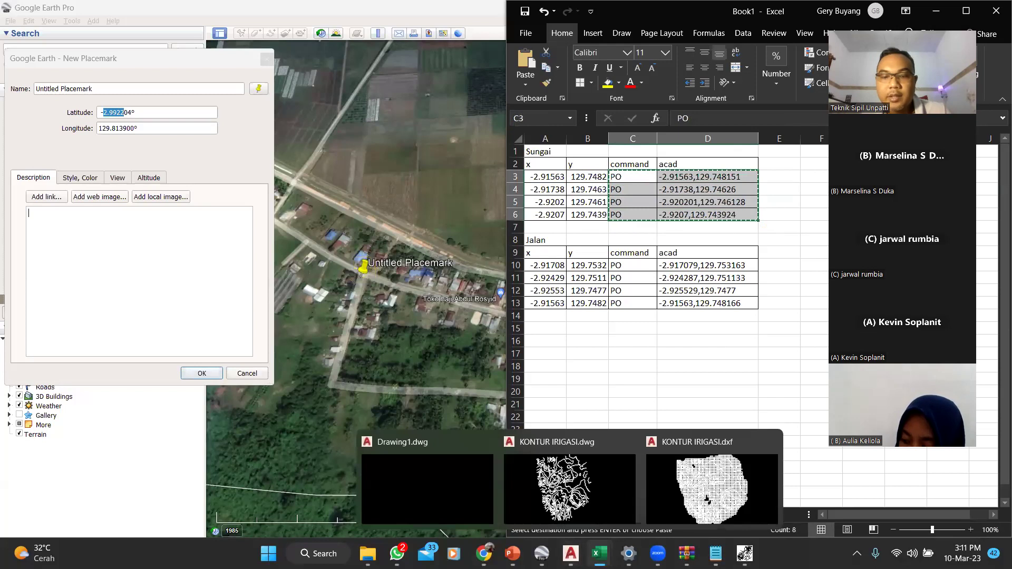
left_click(578, 514)
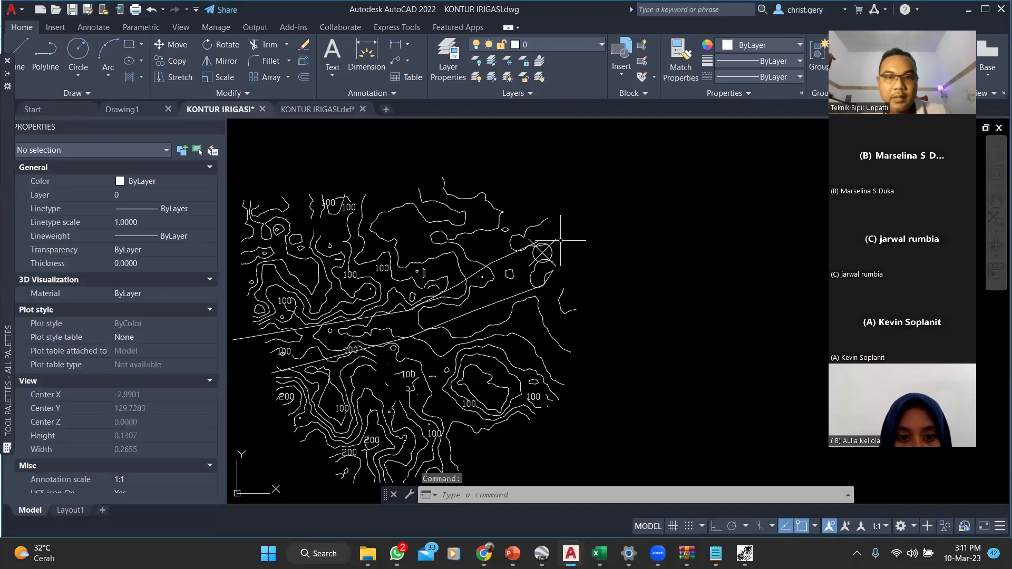
Erase the existing point marker and four straight line segments at the eastern part of the contour map
scroll(561, 241, "up", 2)
left_click(533, 260)
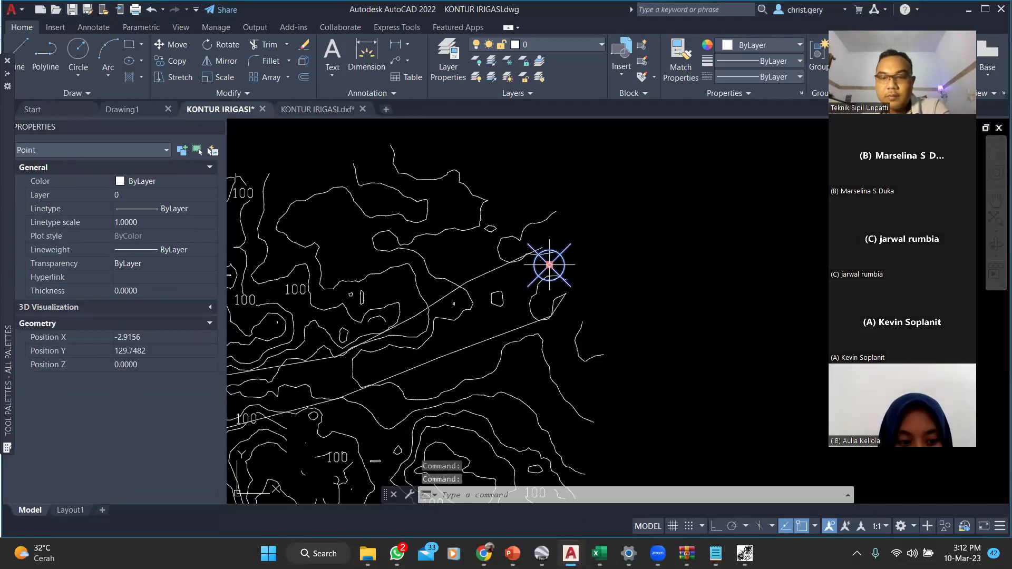
key("Delete")
left_click(462, 280)
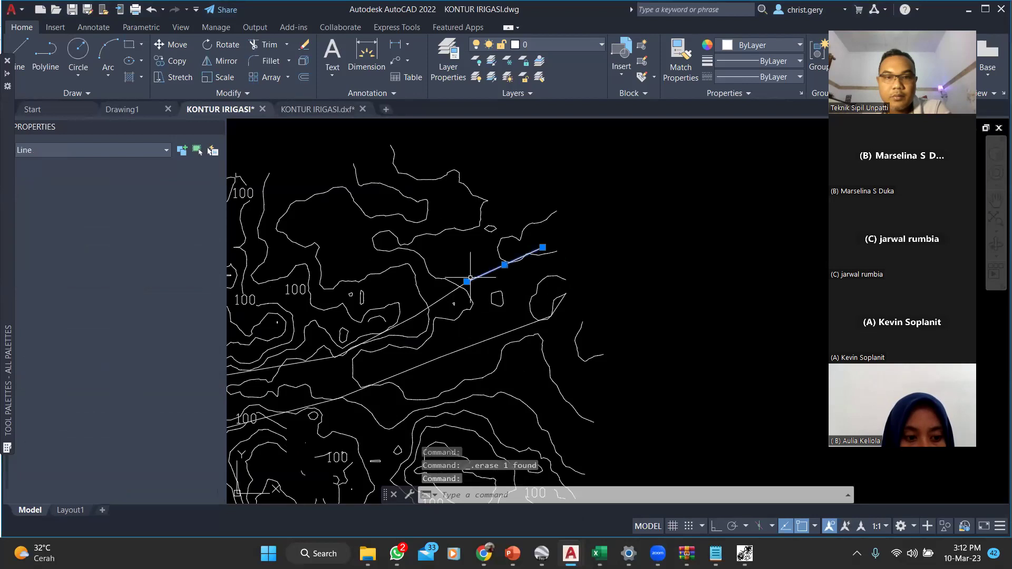
key("Delete")
left_click(478, 338)
key("Delete")
left_click(414, 319)
key("Delete")
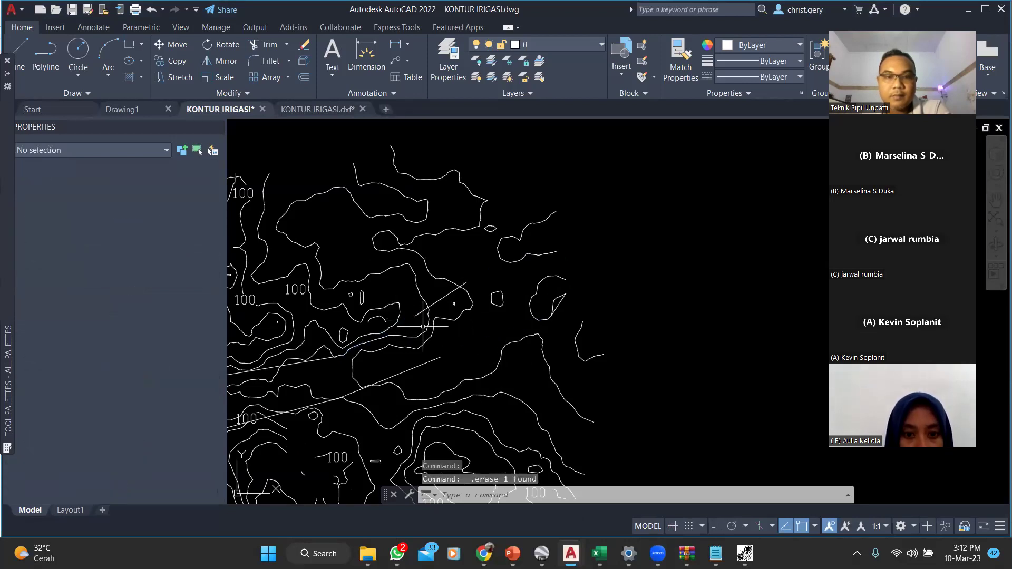
left_click(432, 303)
key("Delete")
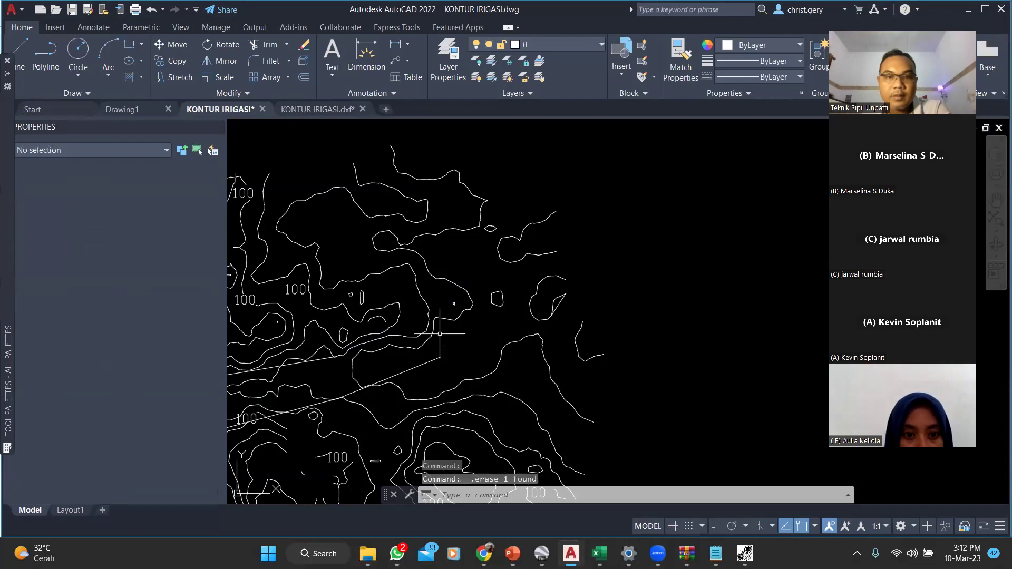
Zoom the contour drawing to its extents
scroll(427, 301, "down", 5)
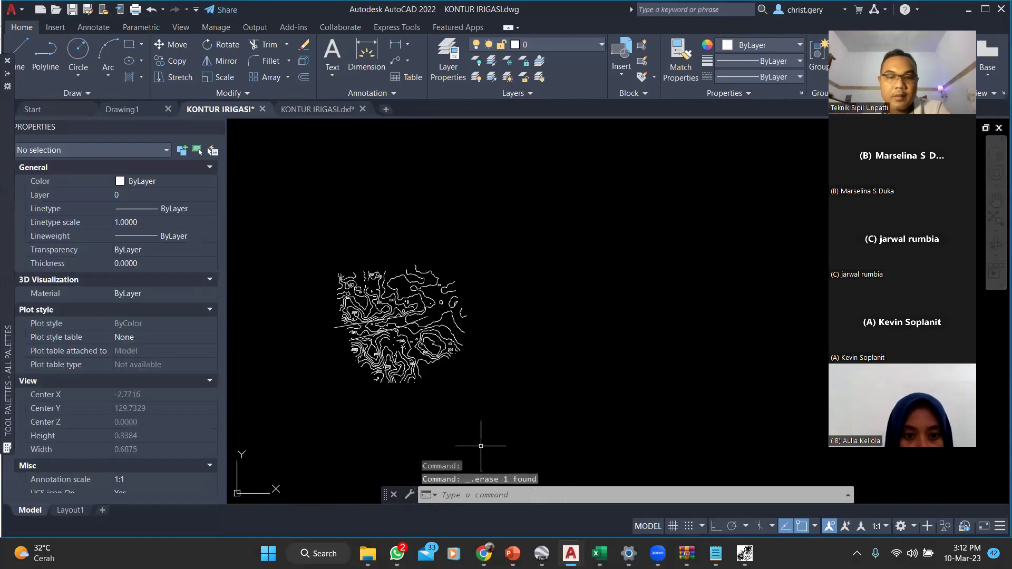
scroll(481, 446, "down", 5)
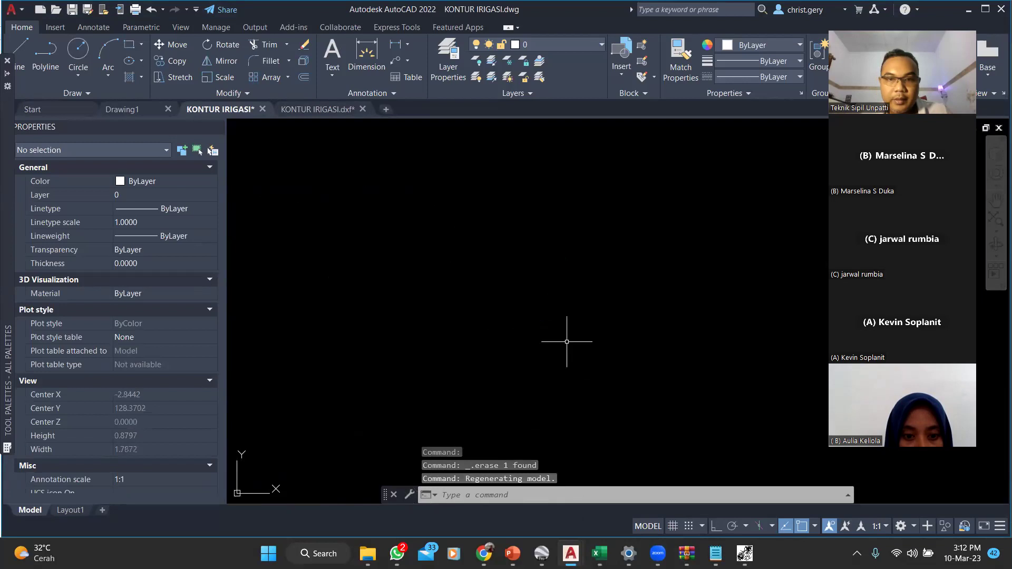
type("Z")
key("Return")
type("E")
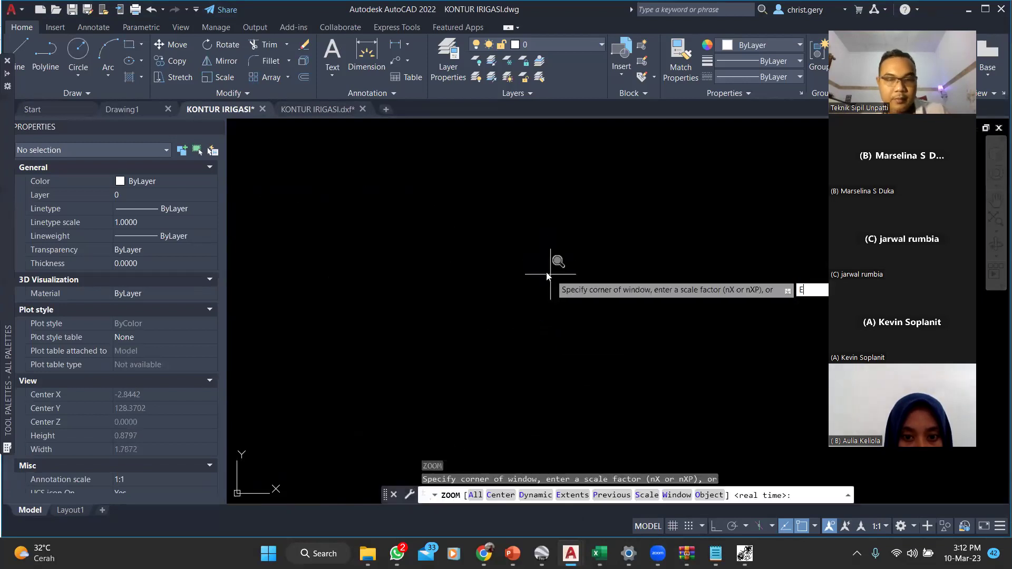
key("Return")
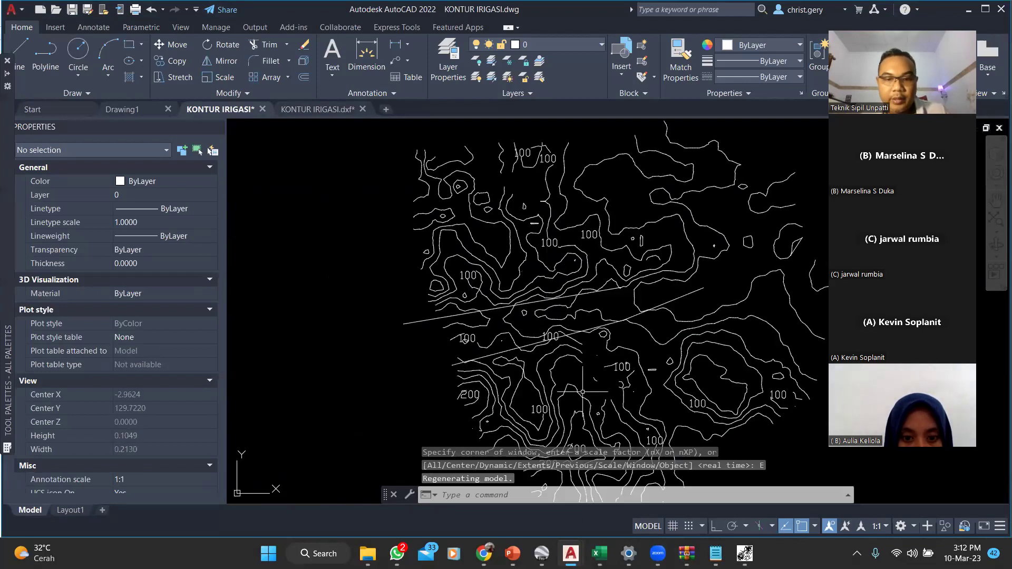
left_click(539, 494)
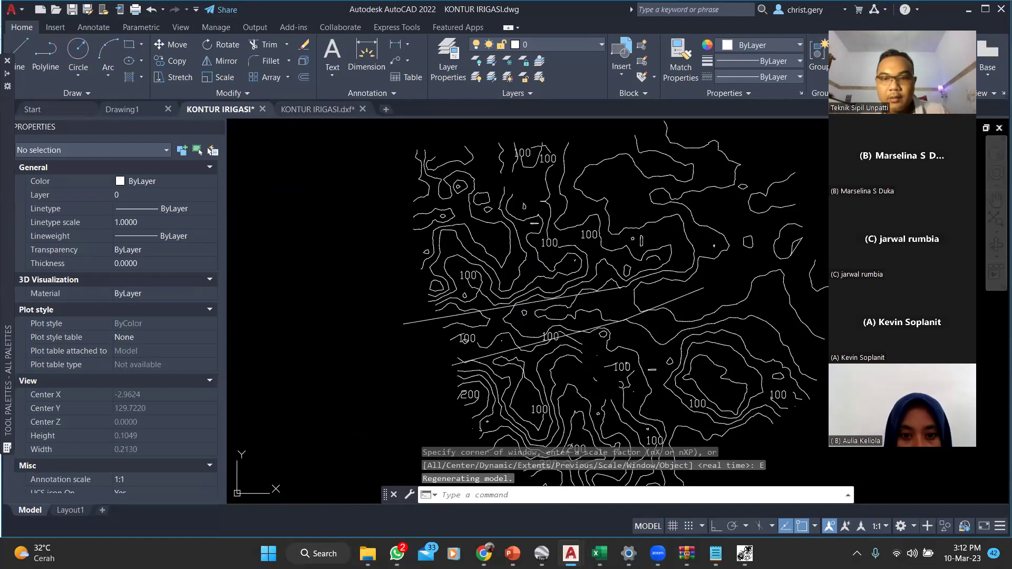
key("ctrl+v")
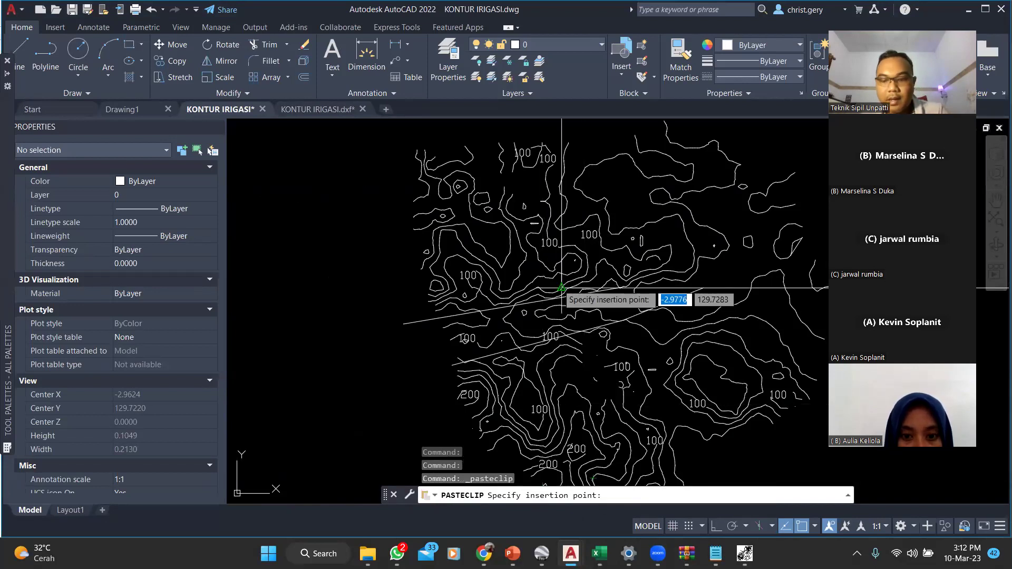
key("Escape")
key("Escape")
key("Escape")
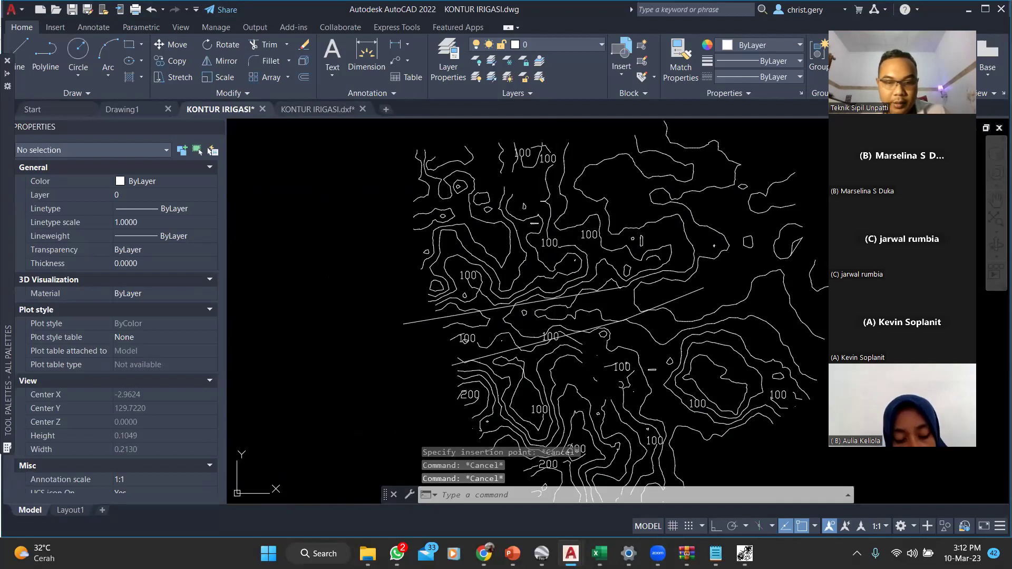
Copy the Sungai command and acad cells C3:D6 from Excel's Book1 and run them as POINT commands in AutoCAD to plot four river points
left_click(448, 486)
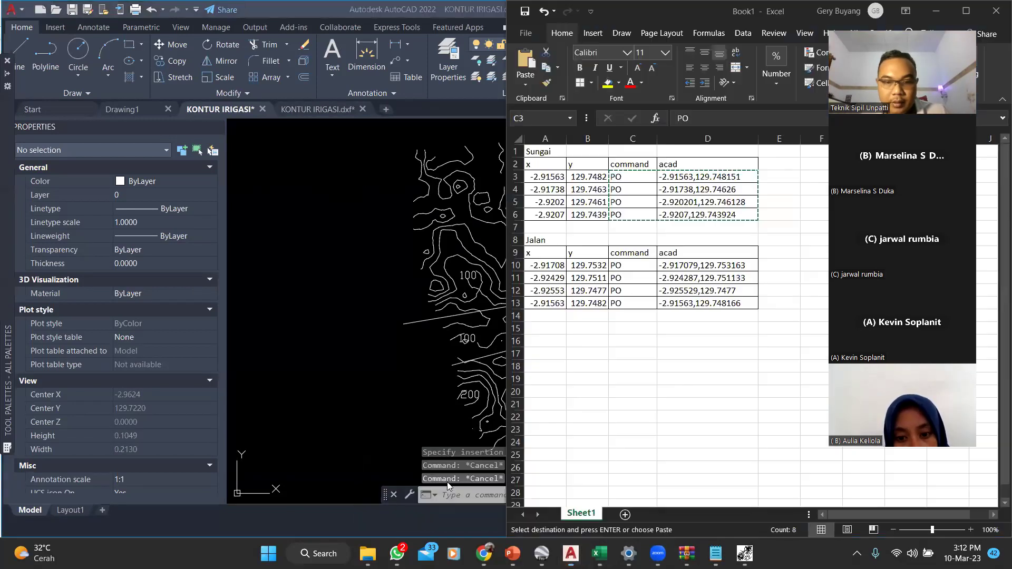
left_click(560, 212)
left_click_drag(624, 177, 707, 211)
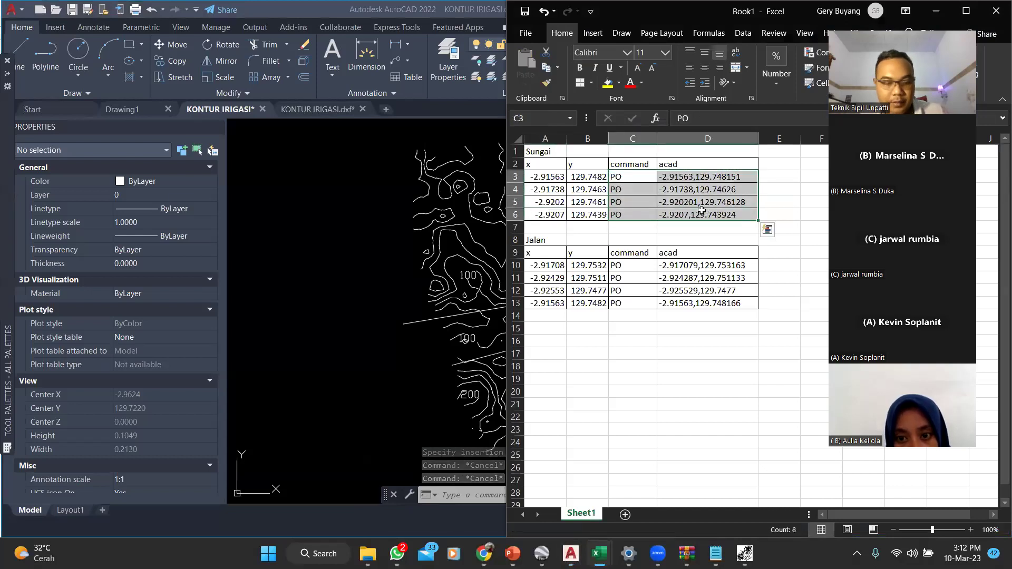
key("ctrl+c")
left_click(463, 496)
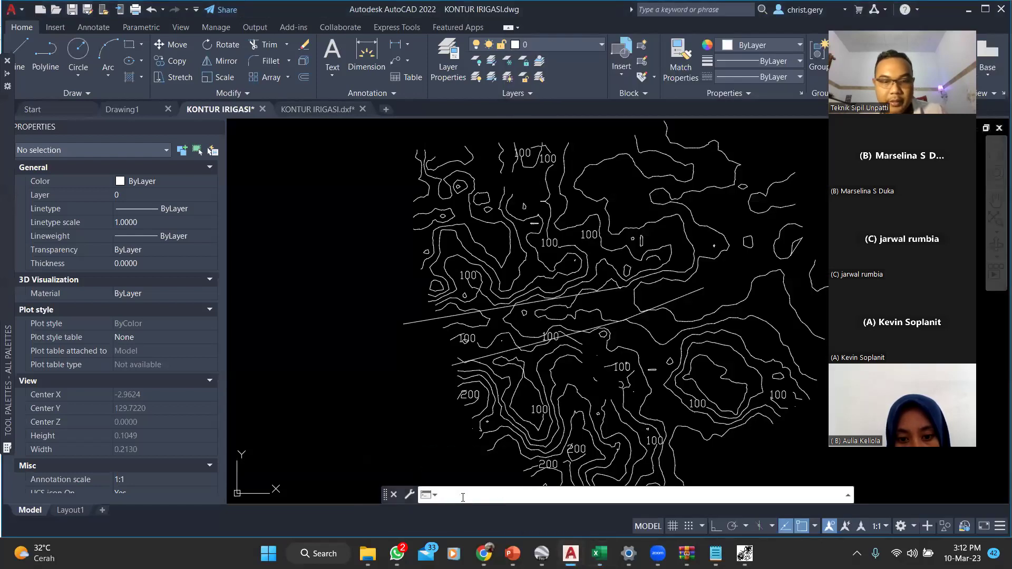
key("ctrl+v")
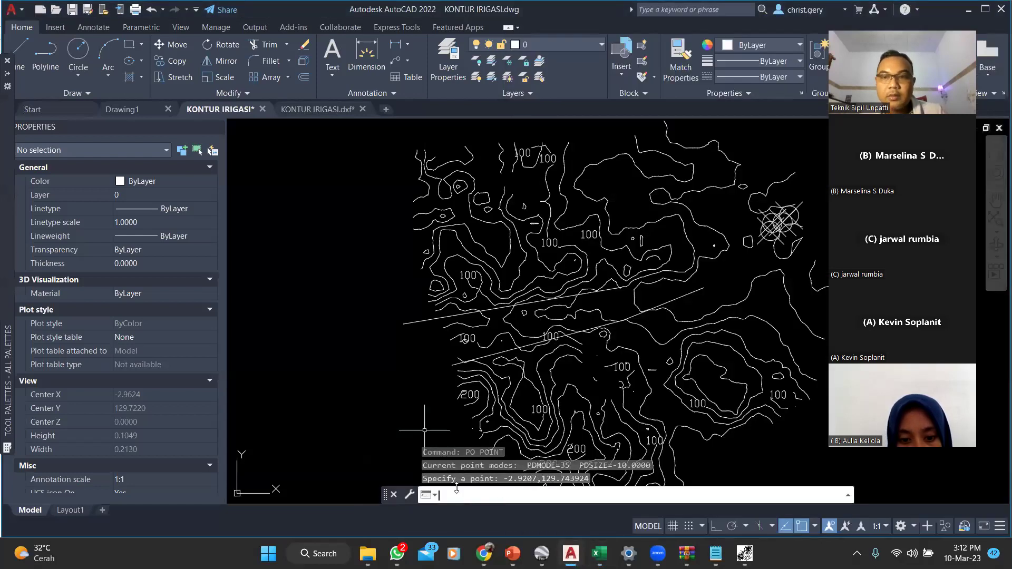
Set the point display style to a plain dot with DDPTYPE for the four plotted river points
scroll(743, 240, "up", 4)
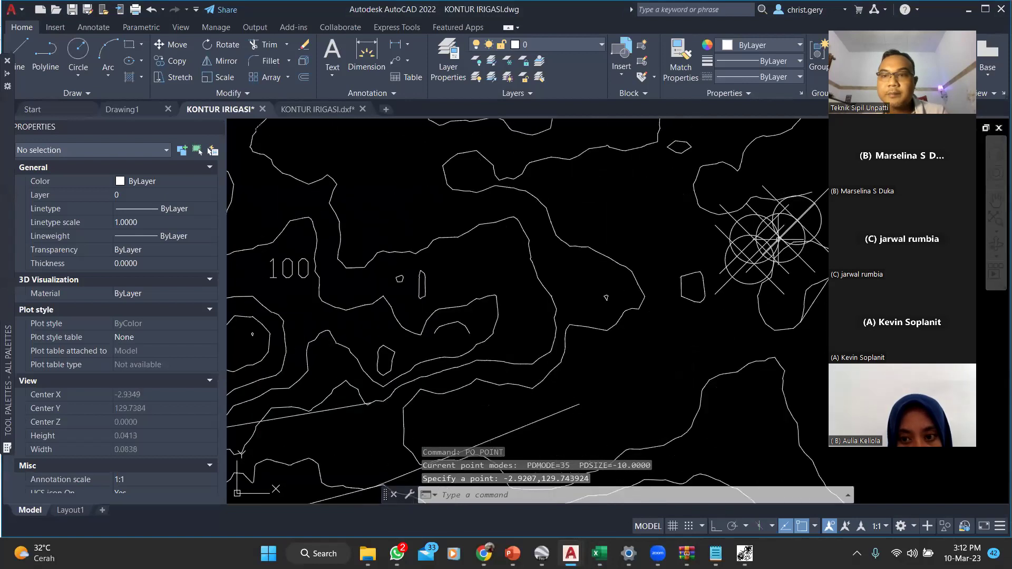
middle_click_drag(743, 241, 607, 278)
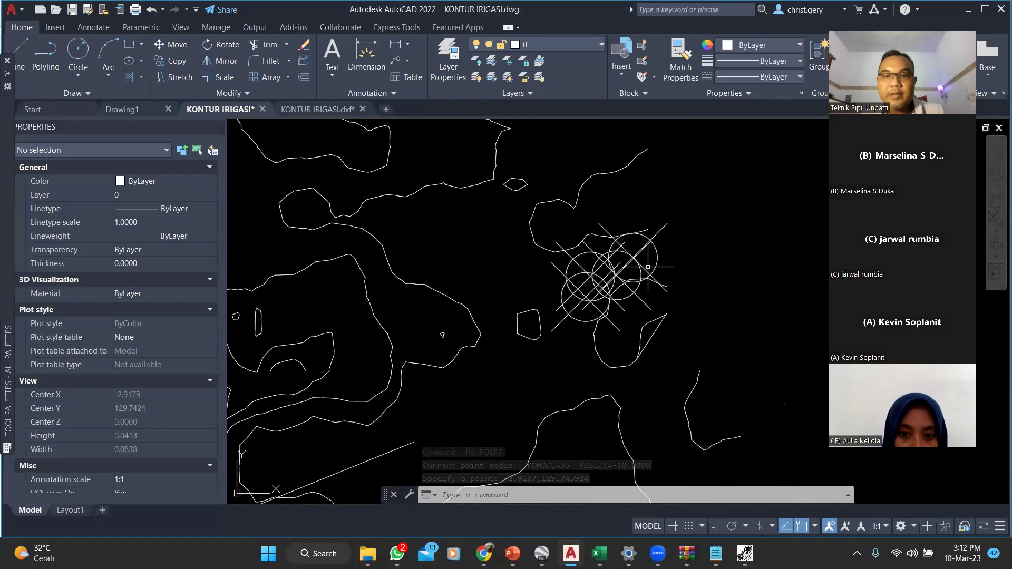
left_click(638, 244)
left_click(554, 328)
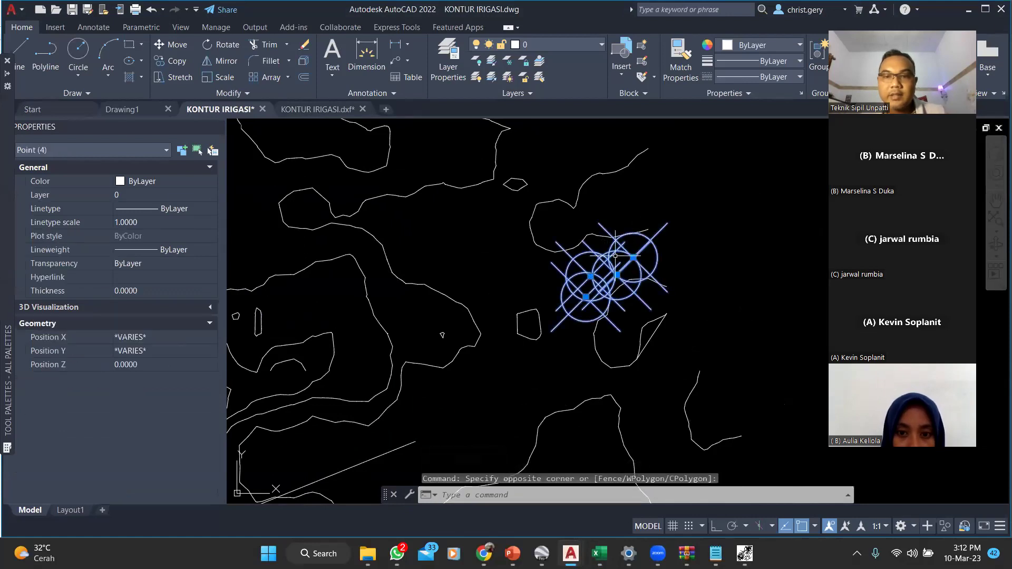
right_click(615, 258)
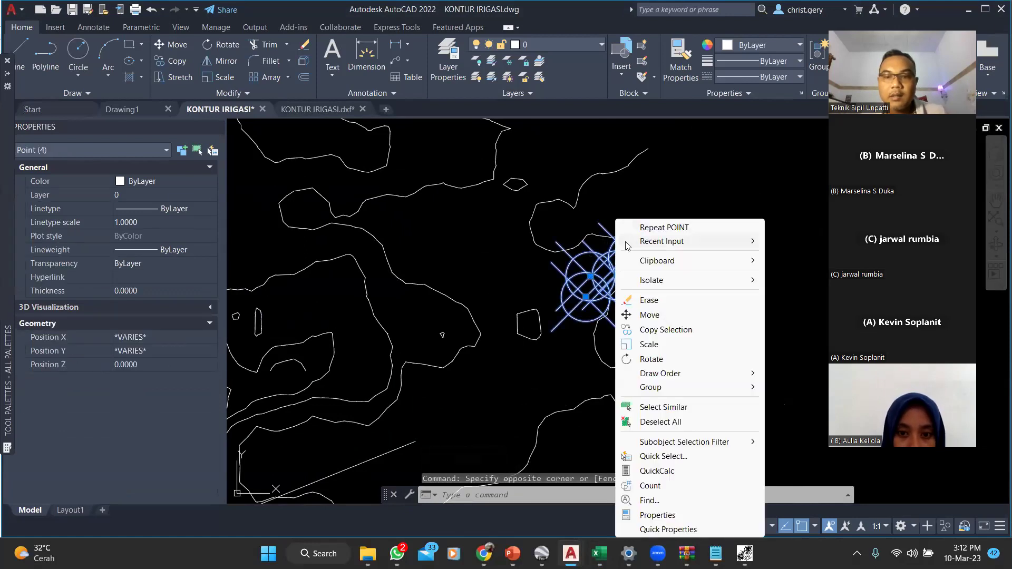
mouse_move(627, 243)
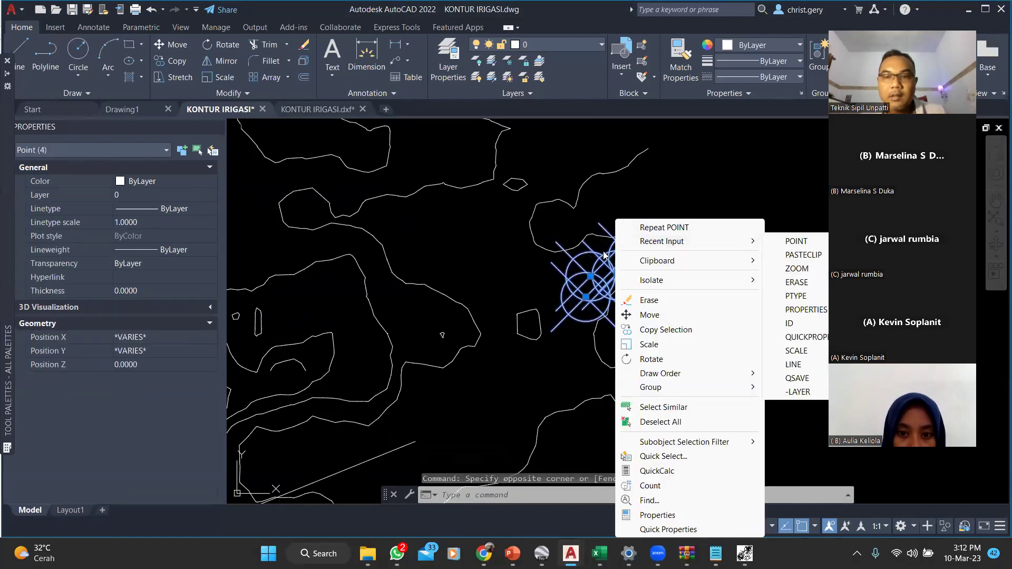
left_click(497, 497)
type("DD")
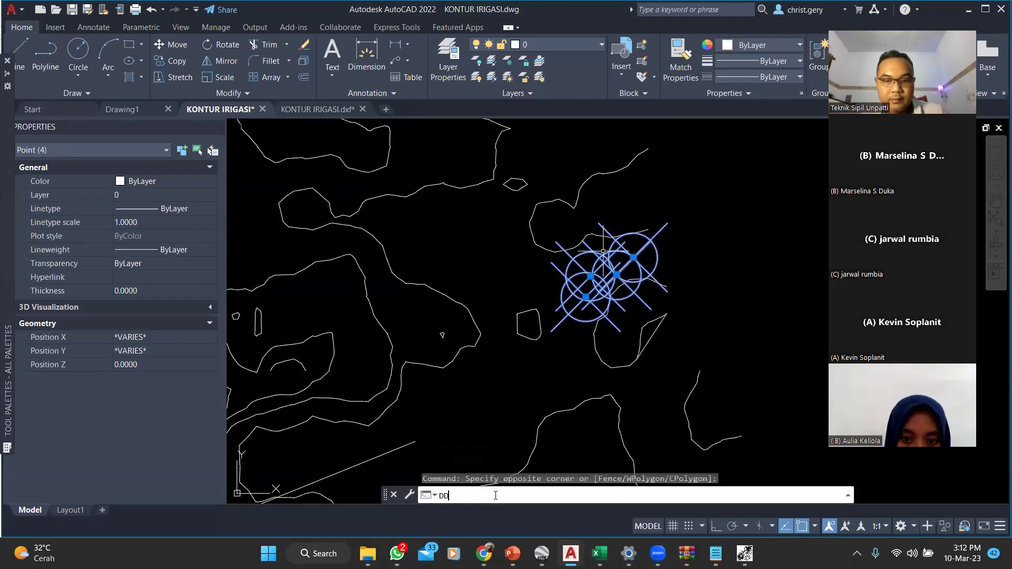
type("PTYPE")
left_click(483, 462)
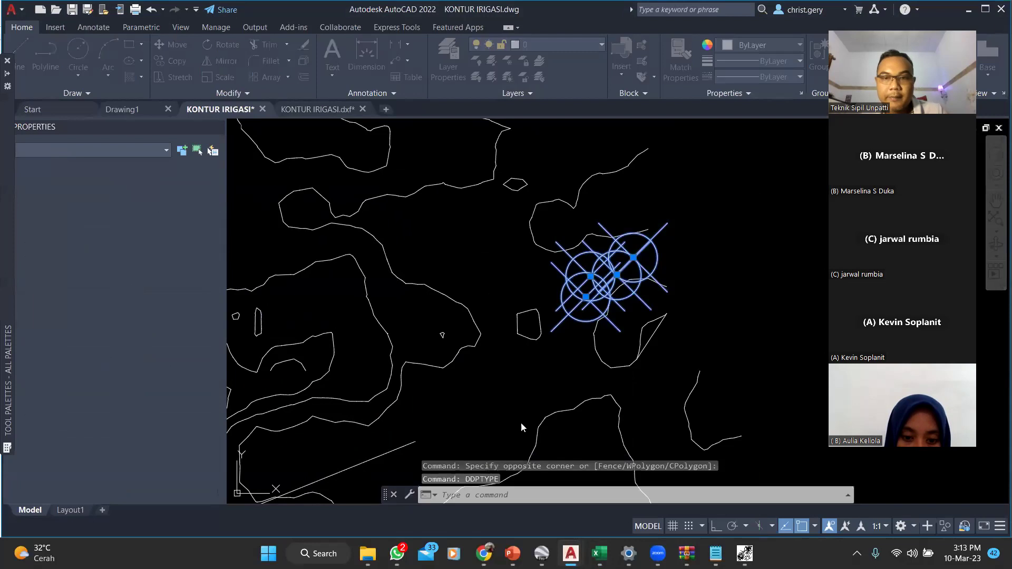
left_click(431, 190)
left_click(452, 363)
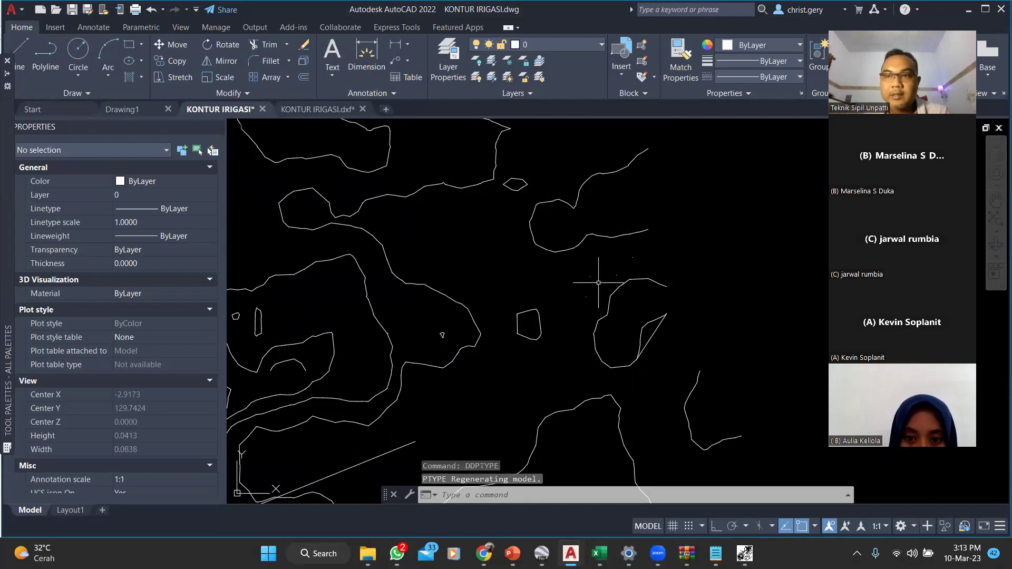
Change the point style to a circle with an X and reduce the point size relative to the screen
scroll(616, 267, "up", 3)
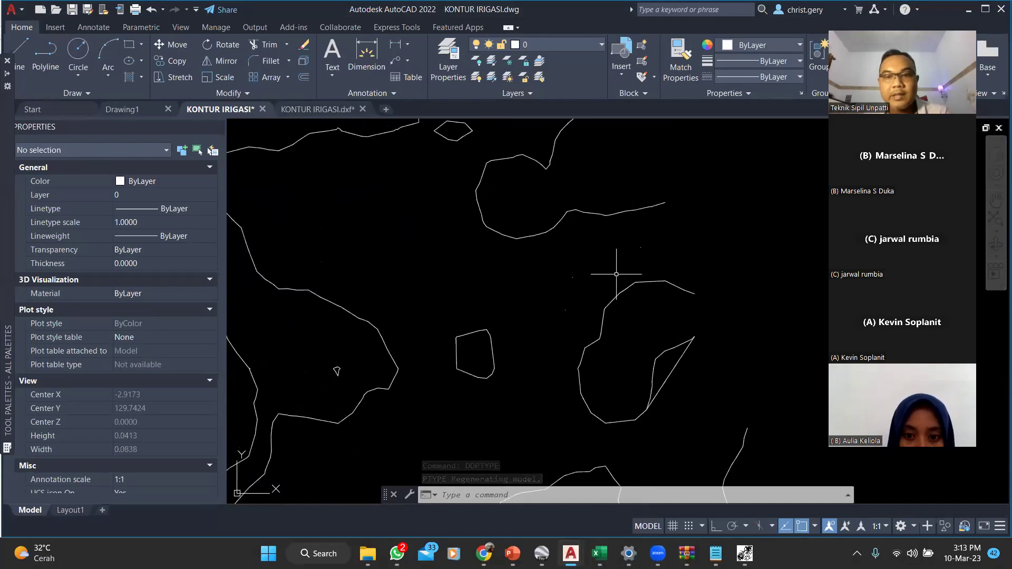
scroll(606, 272, "up", 3)
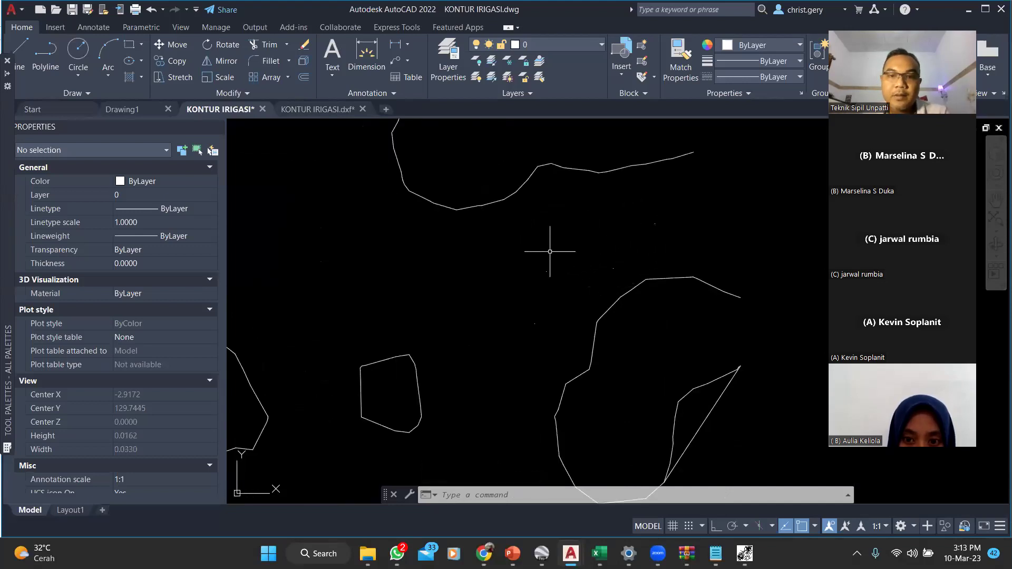
left_click(518, 225)
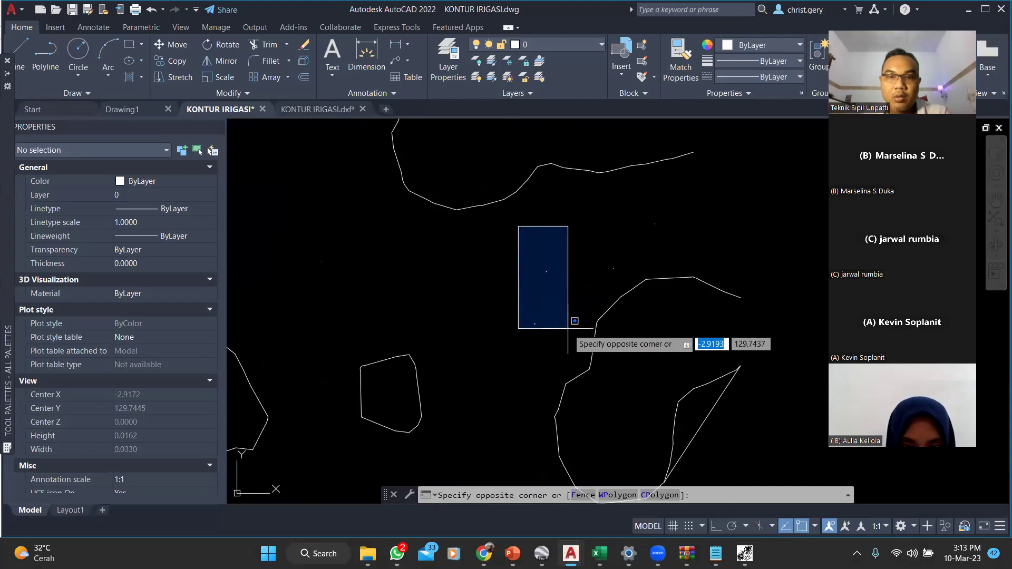
left_click(570, 350)
left_click(626, 278)
left_click(598, 255)
left_click(683, 232)
left_click(644, 210)
type("DDPTYPE")
key("Return")
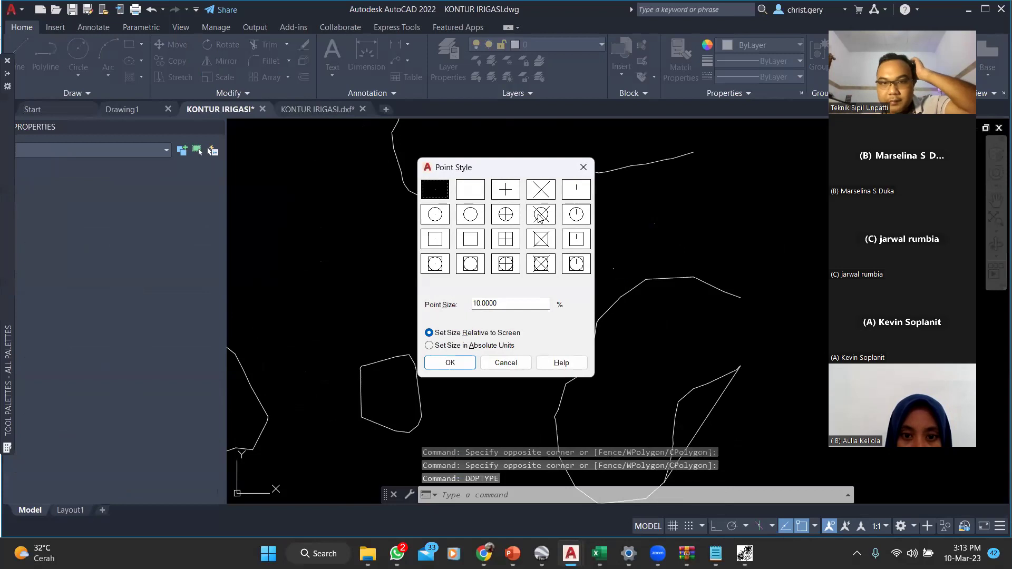
left_click(539, 218)
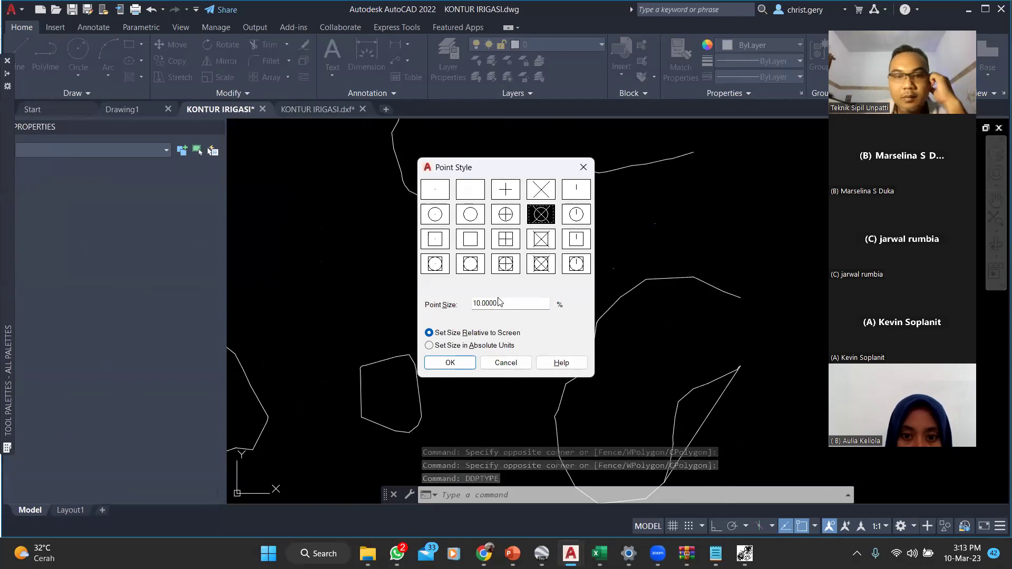
left_click_drag(503, 304, 458, 307)
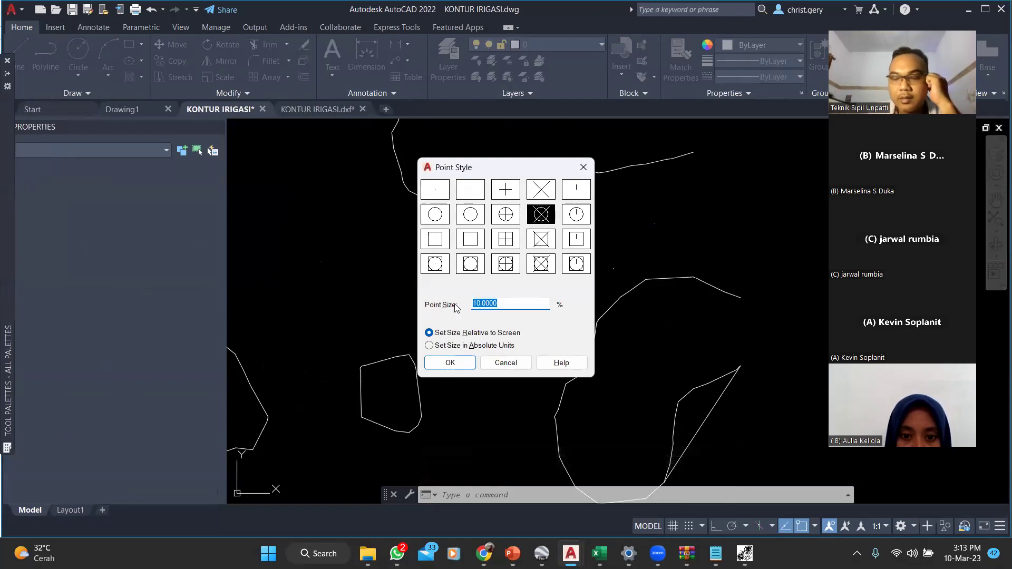
left_click(449, 363)
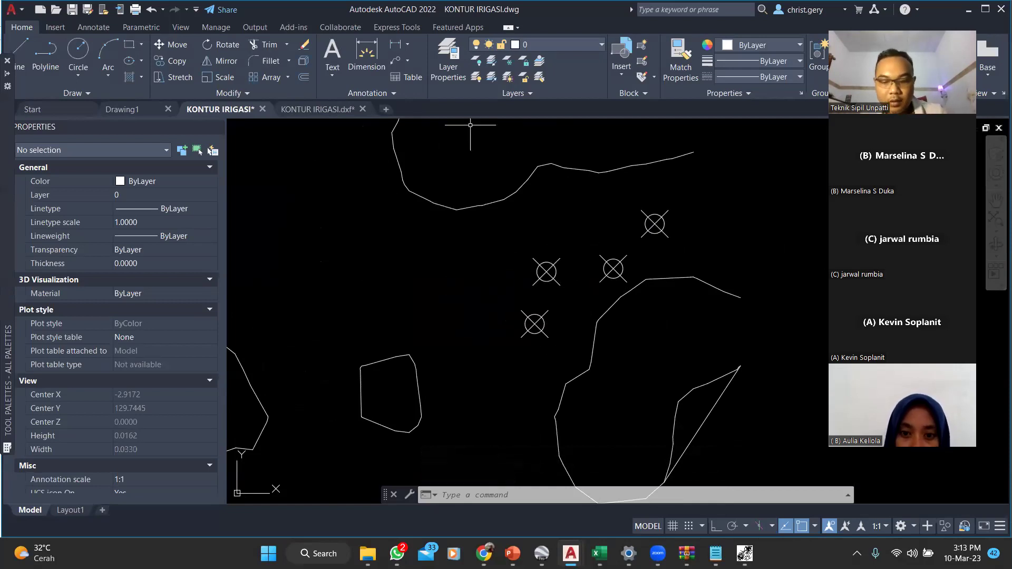
Draw connected line segments through the four river points, from the northeastern point to the southwestern one
type("l")
key("Return")
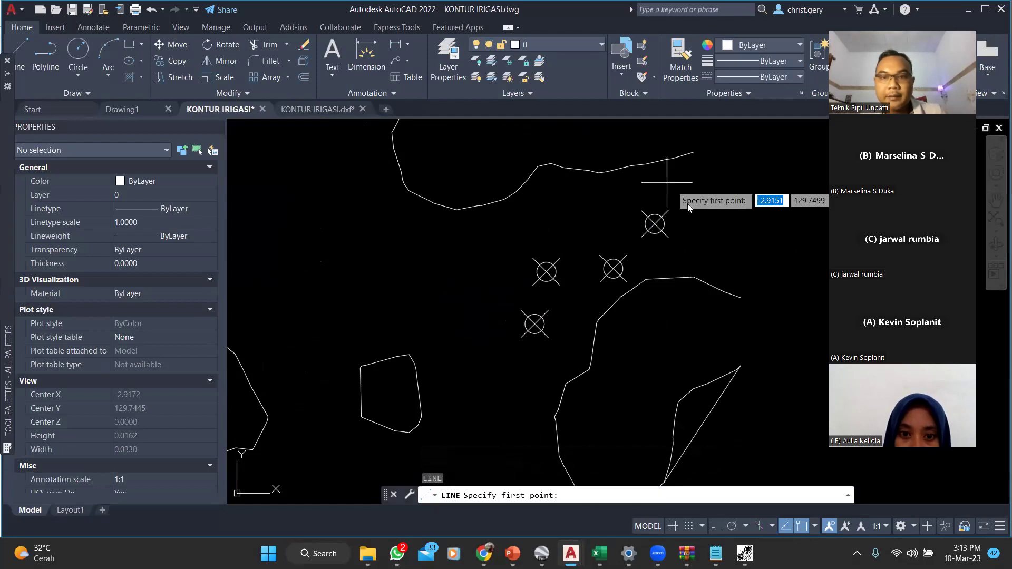
left_click(655, 223)
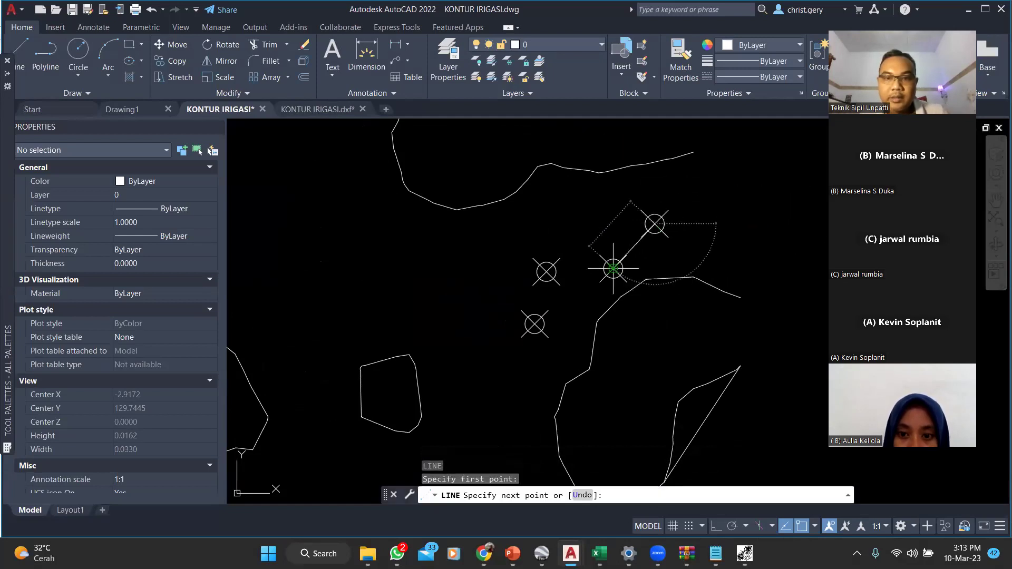
left_click(614, 269)
left_click(546, 272)
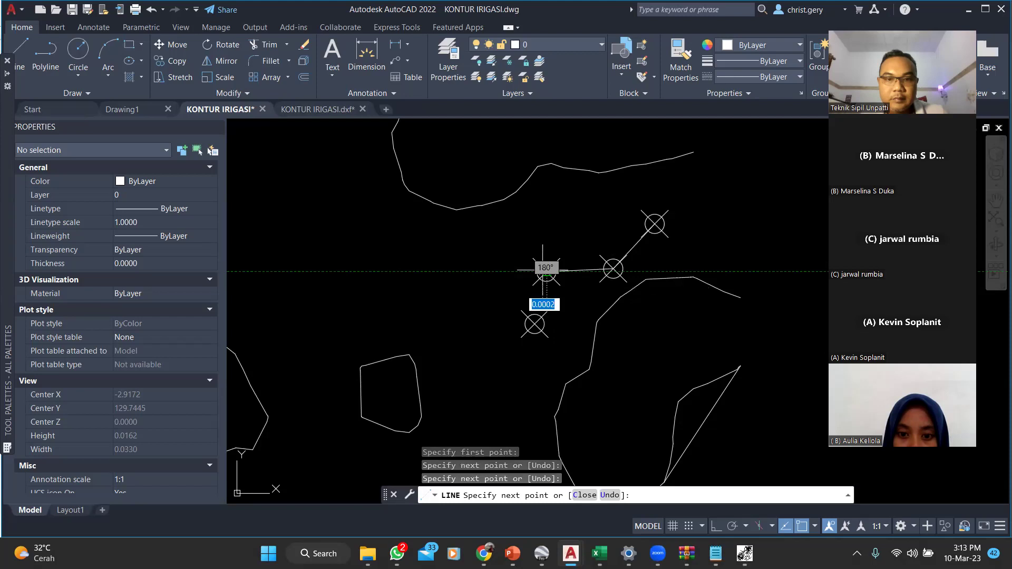
left_click(535, 323)
key("Escape")
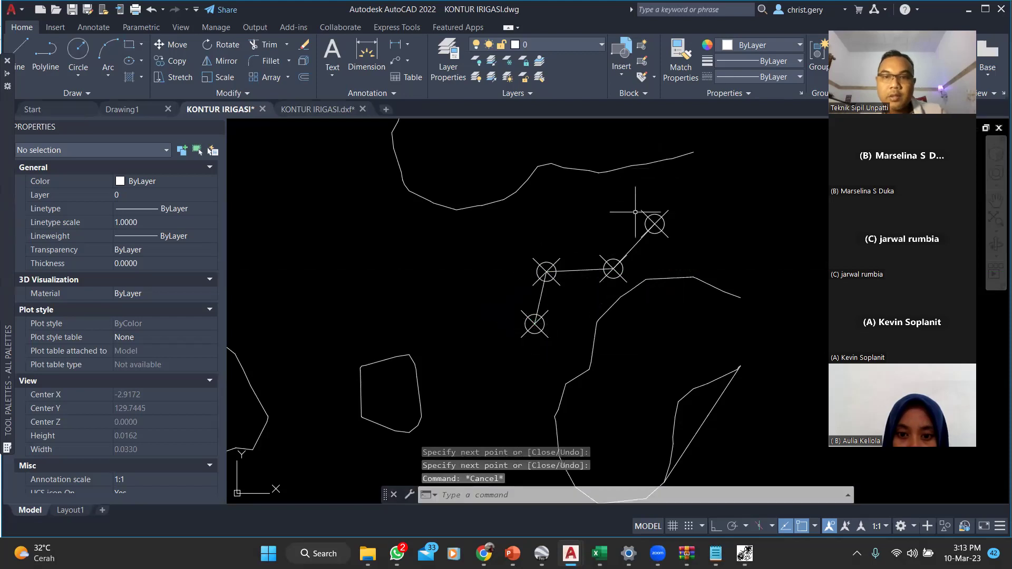
Turn the GRID layer on and off again
left_click(542, 43)
left_click(483, 262)
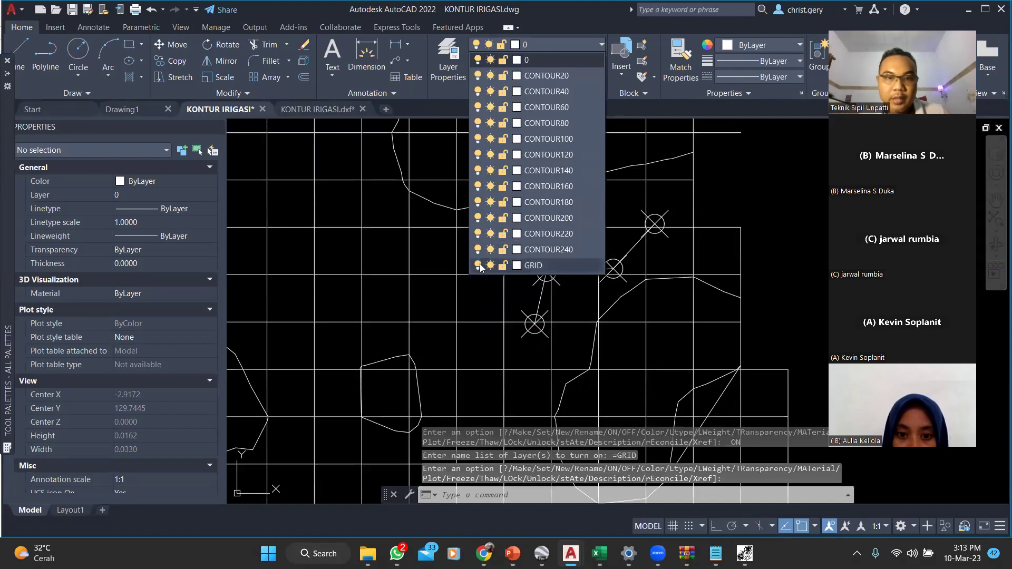
left_click(480, 265)
left_click(731, 209)
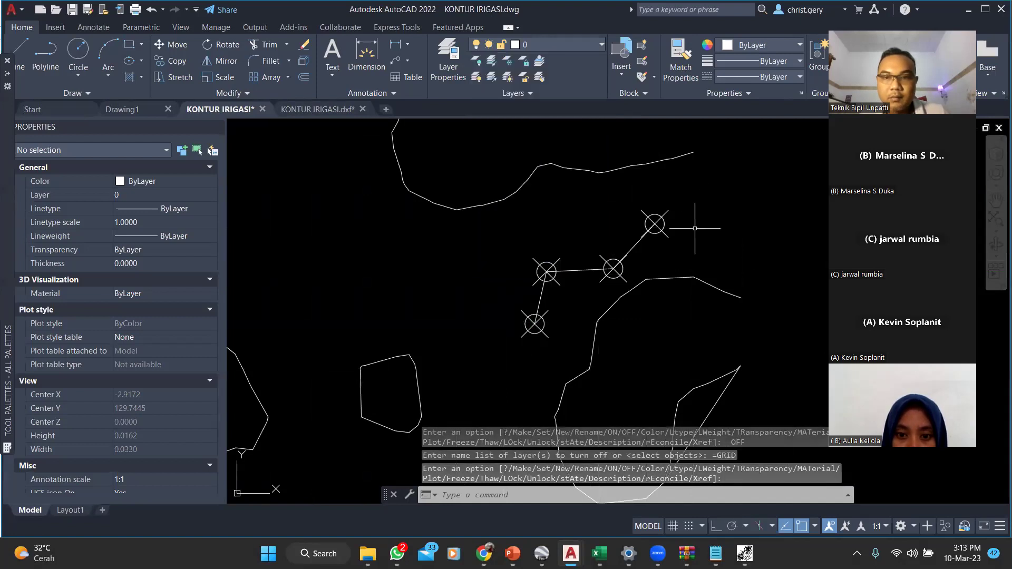
left_click(675, 267)
left_click(542, 222)
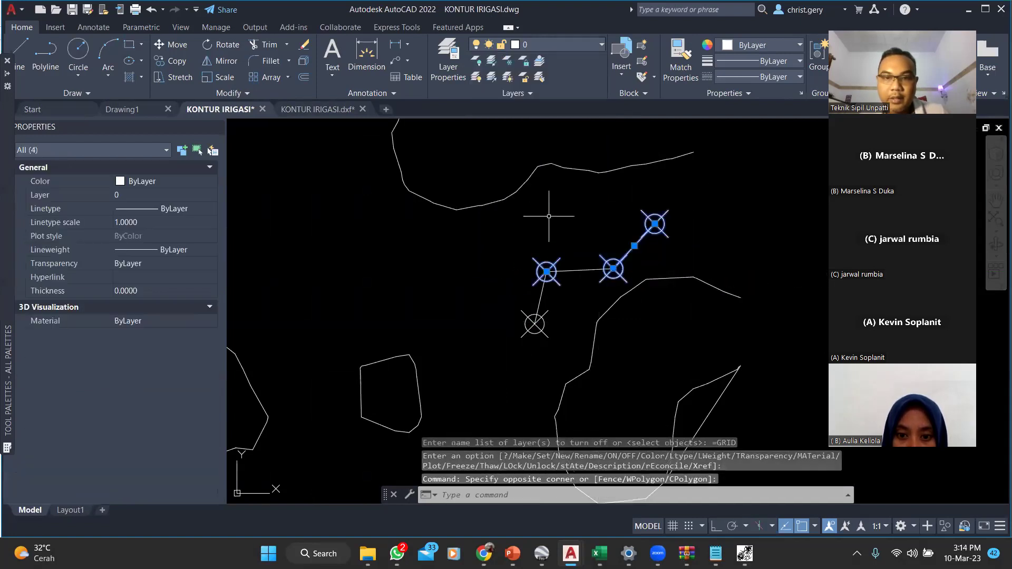
left_click(573, 365)
left_click(522, 303)
left_click(561, 263)
left_click(564, 257)
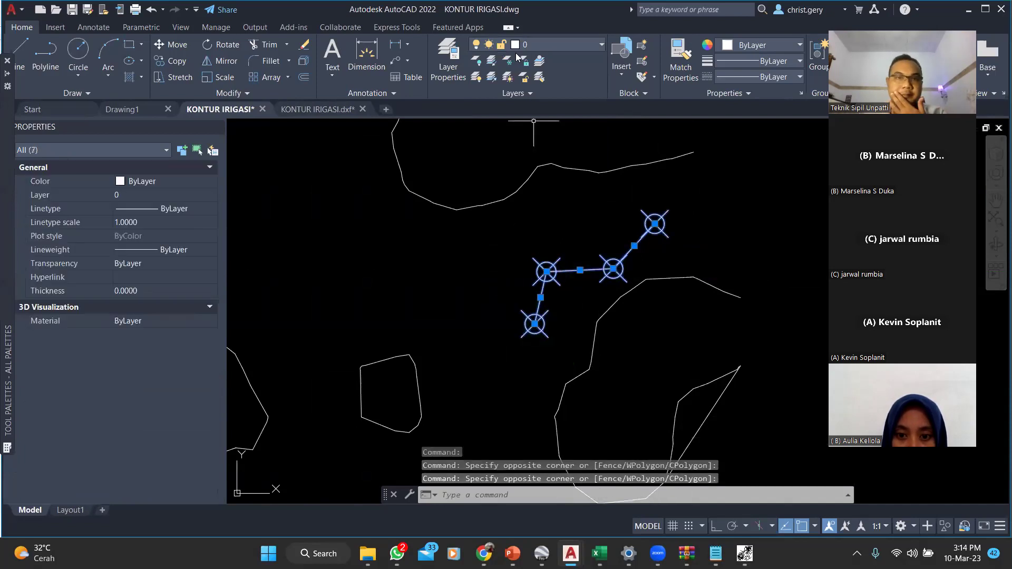
Create a new layer named SUNGAI and set its color to blue
left_click(449, 58)
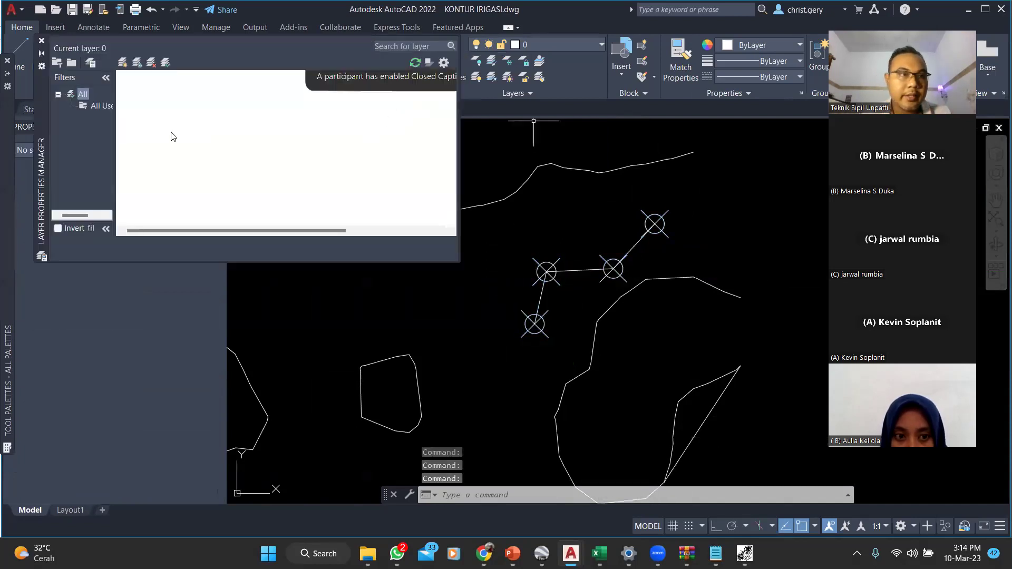
left_click(73, 64)
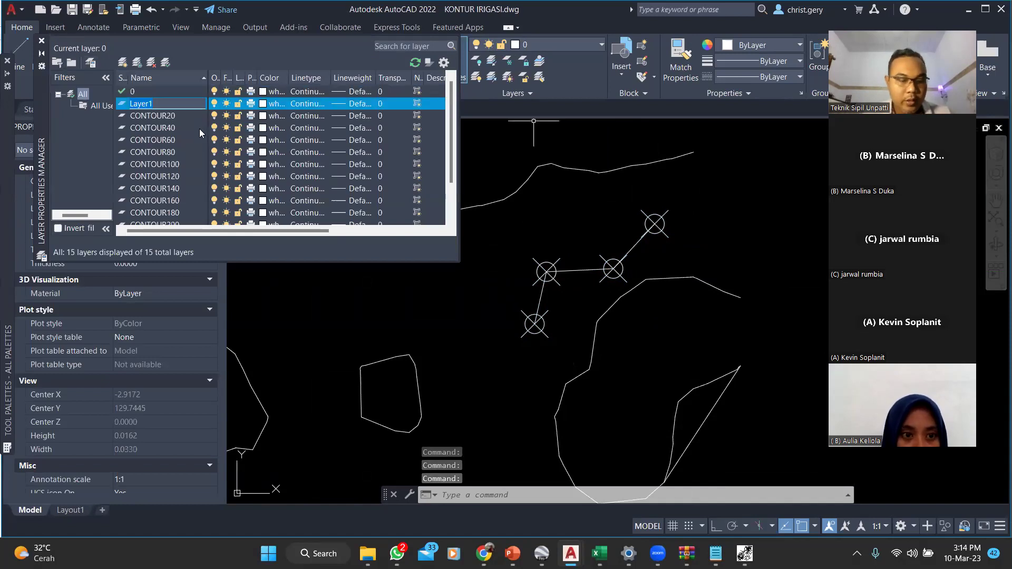
type("P")
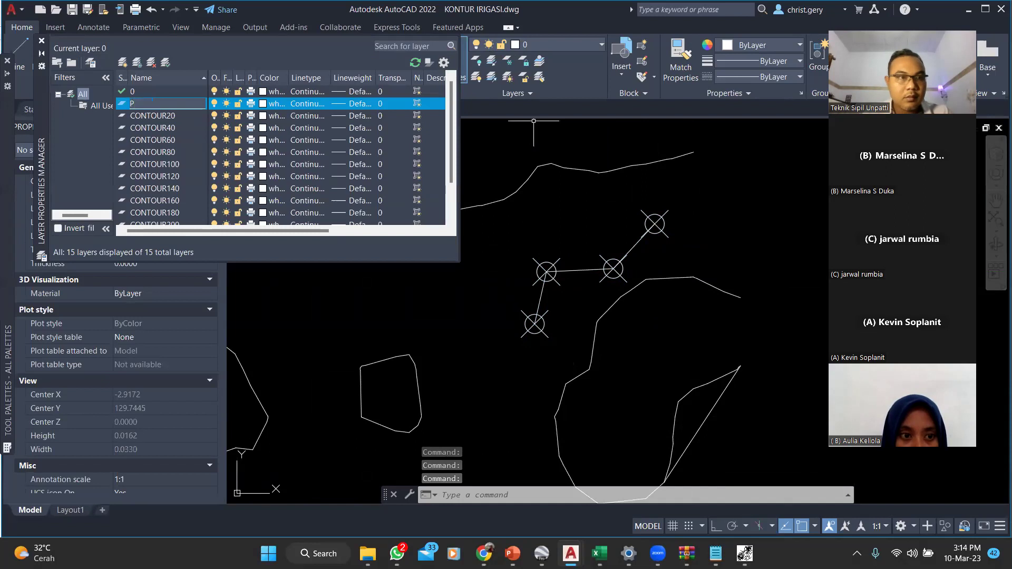
type("SUNGAI")
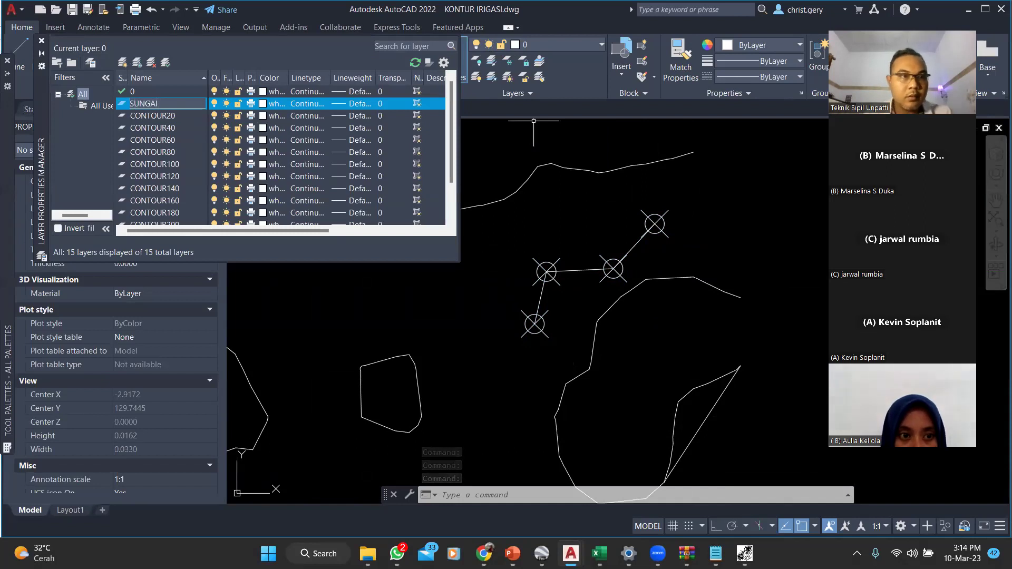
left_click(262, 105)
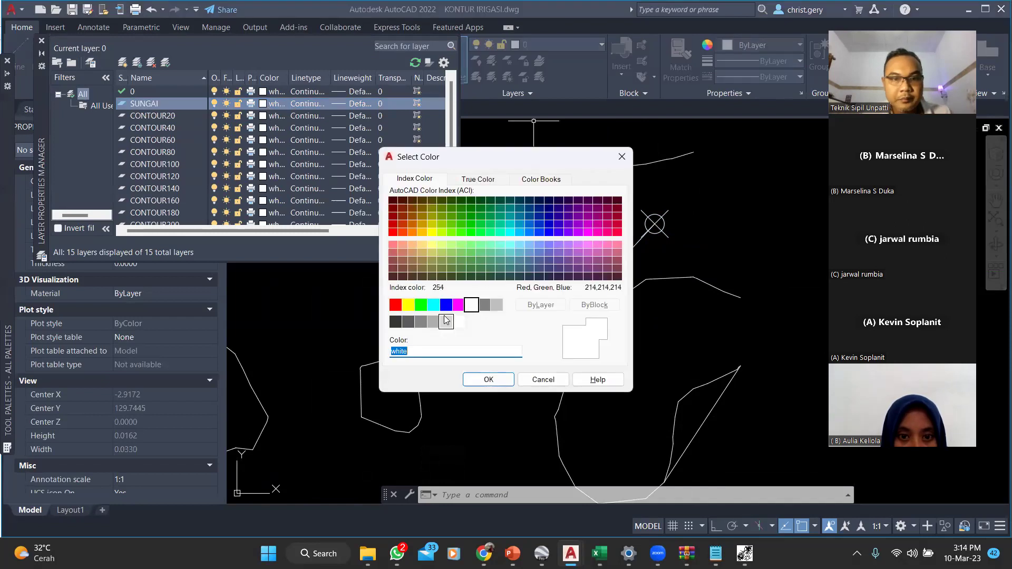
left_click(446, 305)
left_click(484, 380)
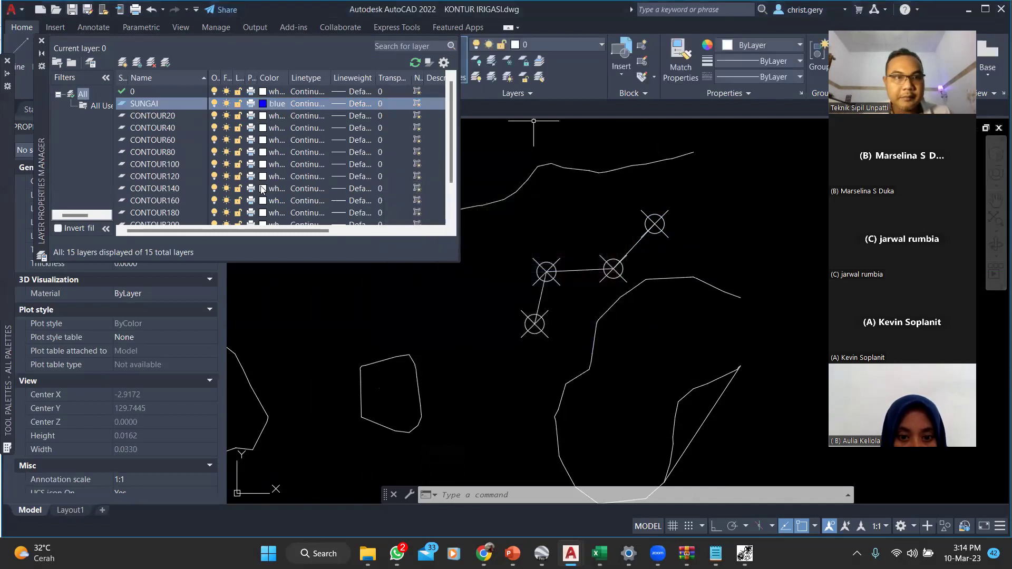
left_click(42, 42)
Assign the four river points and their three connecting lines to the SUNGAI layer
left_click(565, 339)
left_click(490, 233)
left_click(679, 189)
left_click(627, 228)
left_click(599, 259)
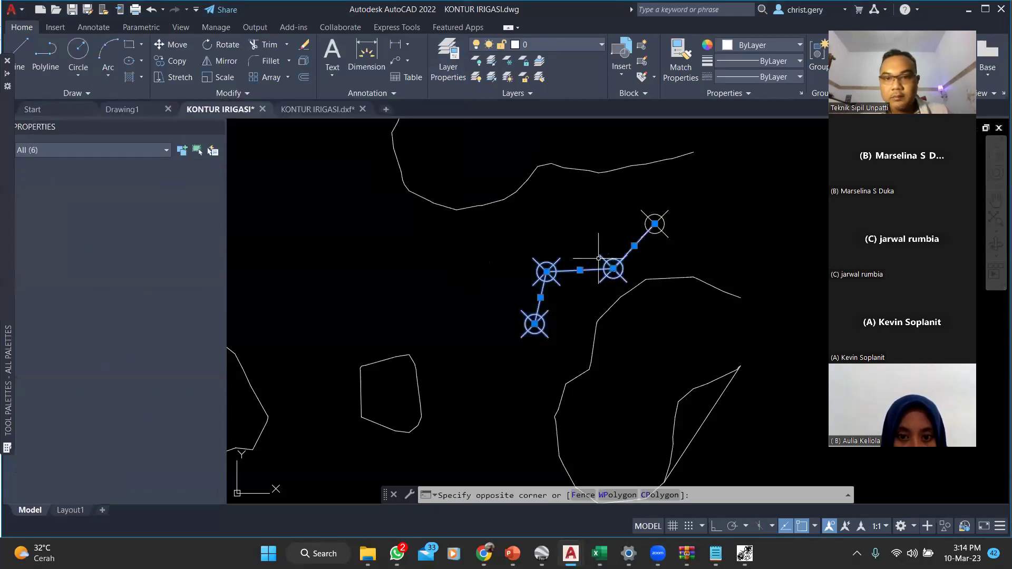
left_click(749, 191)
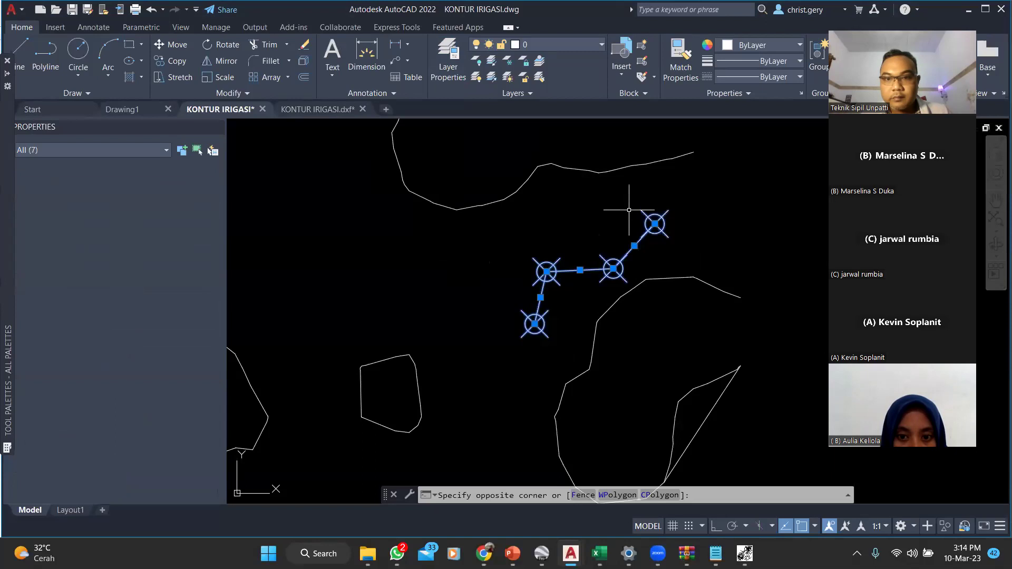
left_click(549, 40)
left_click(532, 282)
key("Escape")
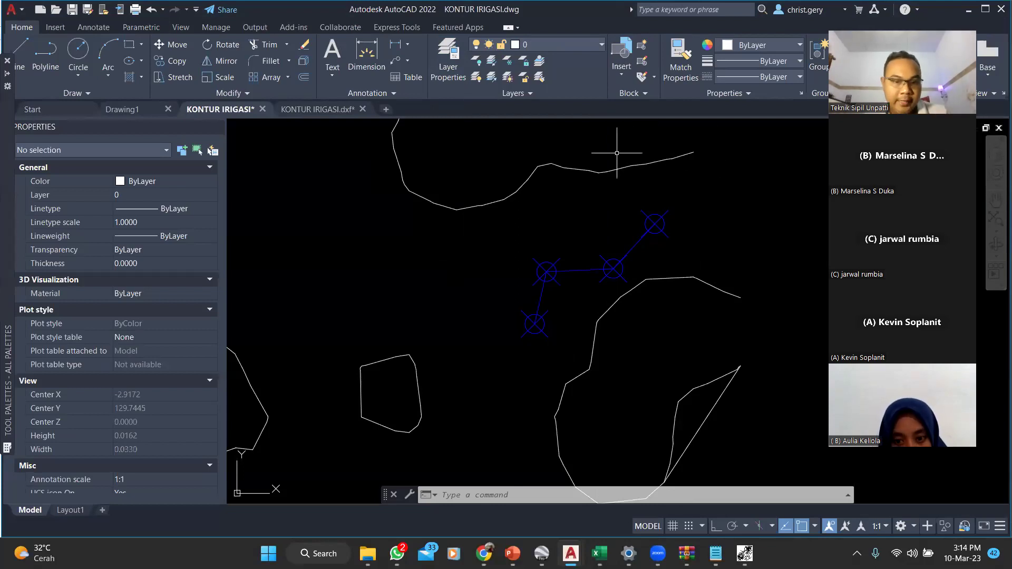
Copy the four Jalan point commands and coordinates, C10:D13, from the Book1 Excel sheet and run them in AutoCAD to plot the road points
left_click(599, 553)
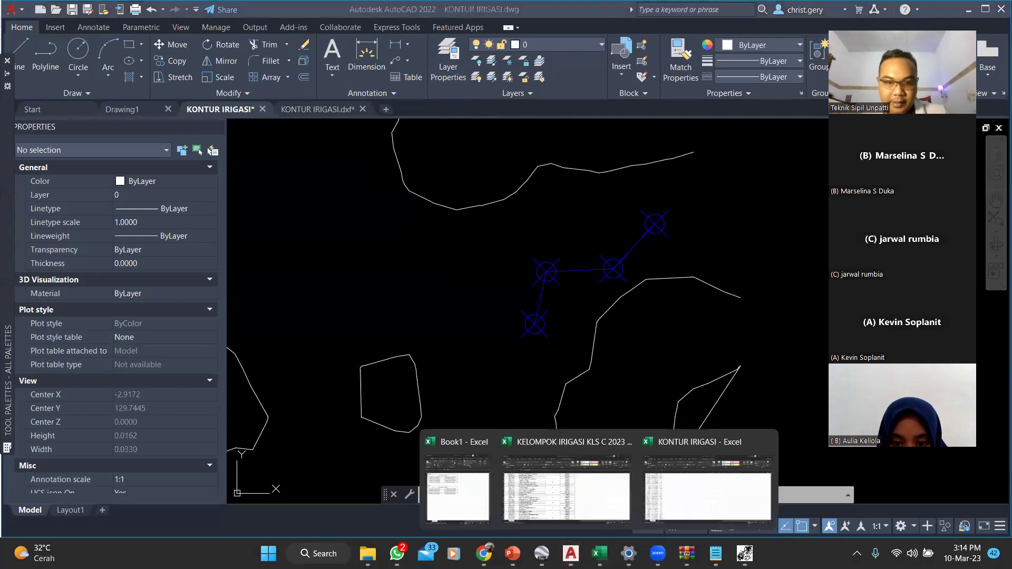
left_click(457, 474)
left_click(659, 322)
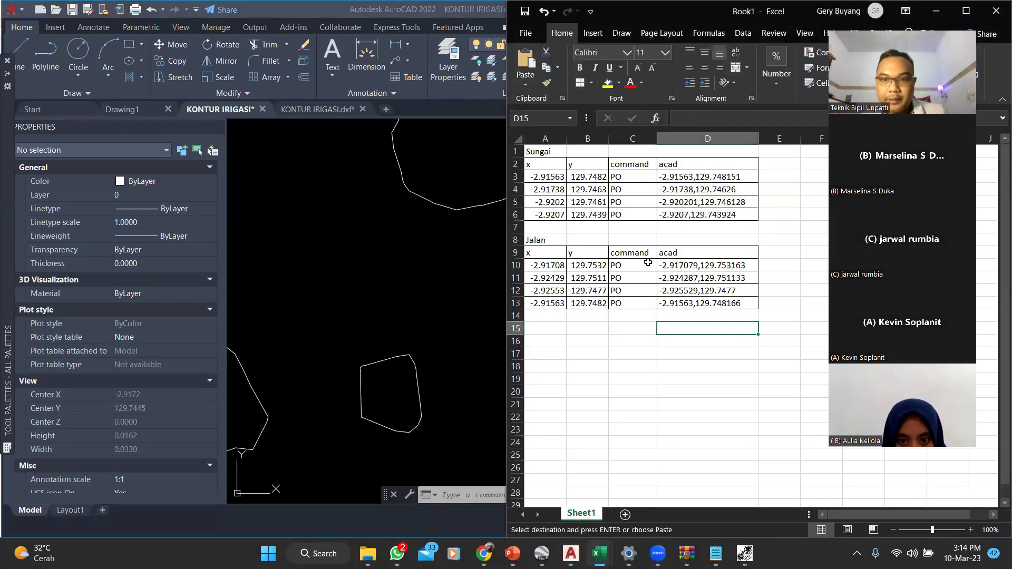
left_click_drag(629, 265, 715, 297)
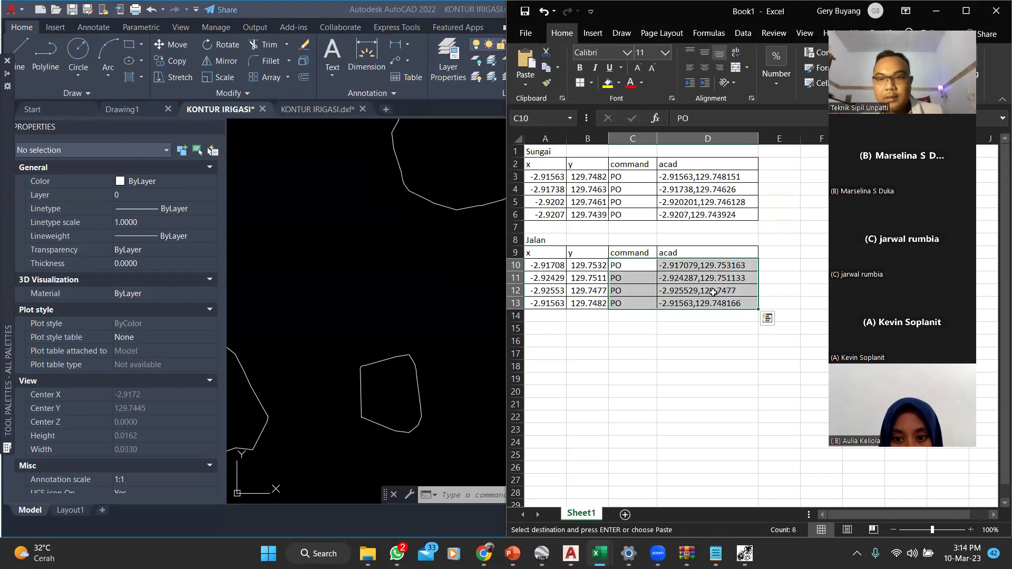
left_click(461, 501)
key("ctrl+v")
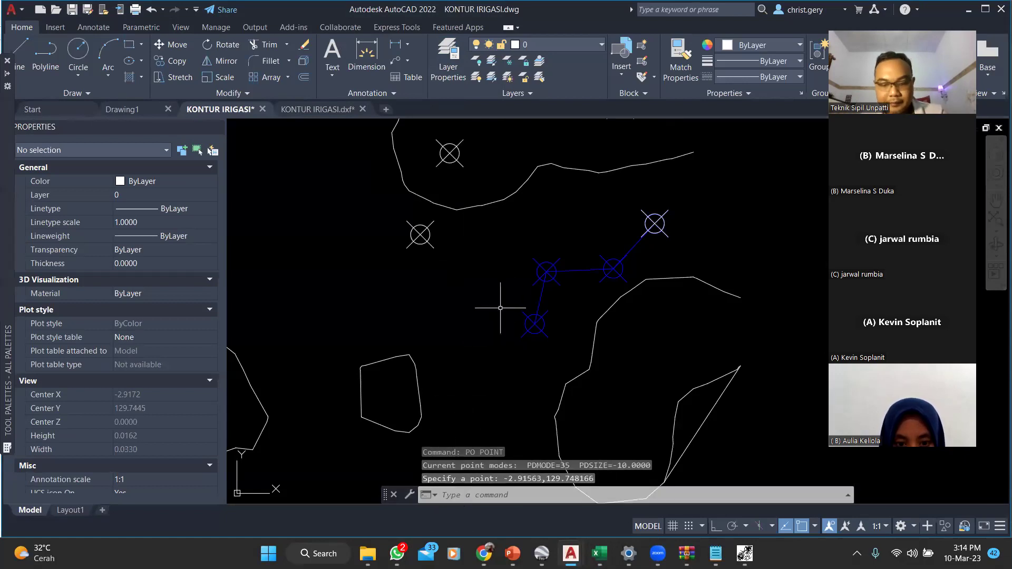
Create a new layer named JALAN, set its color to red, and close the layer manager and the Properties palette
left_click(462, 43)
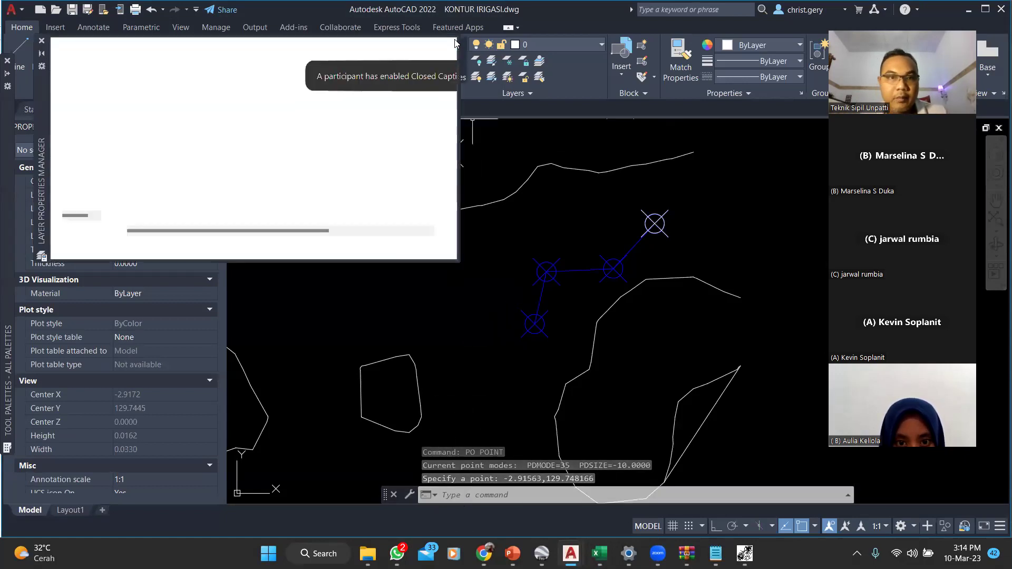
left_click(121, 63)
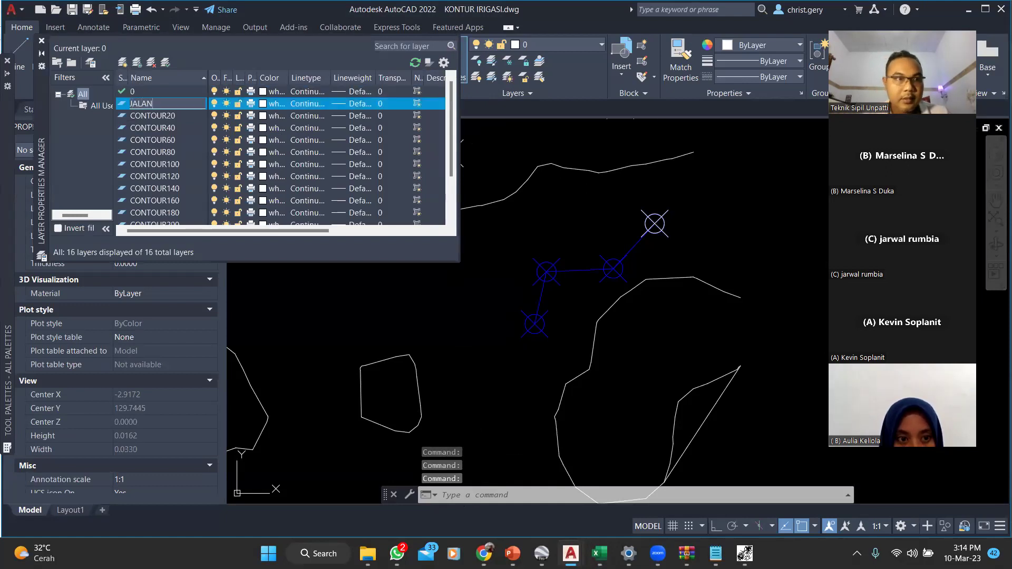
type("JALAN")
left_click(274, 103)
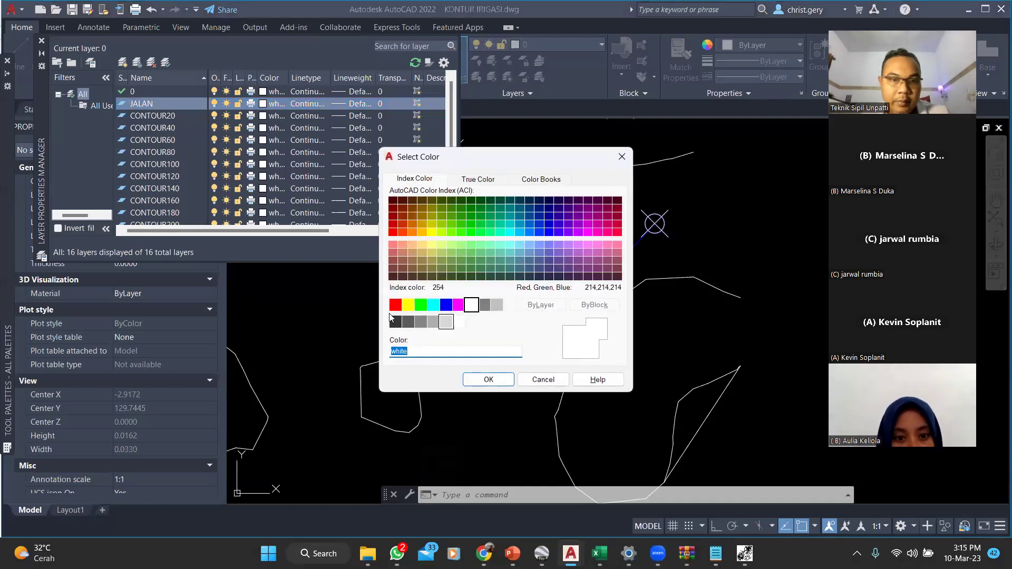
left_click(395, 305)
left_click(490, 380)
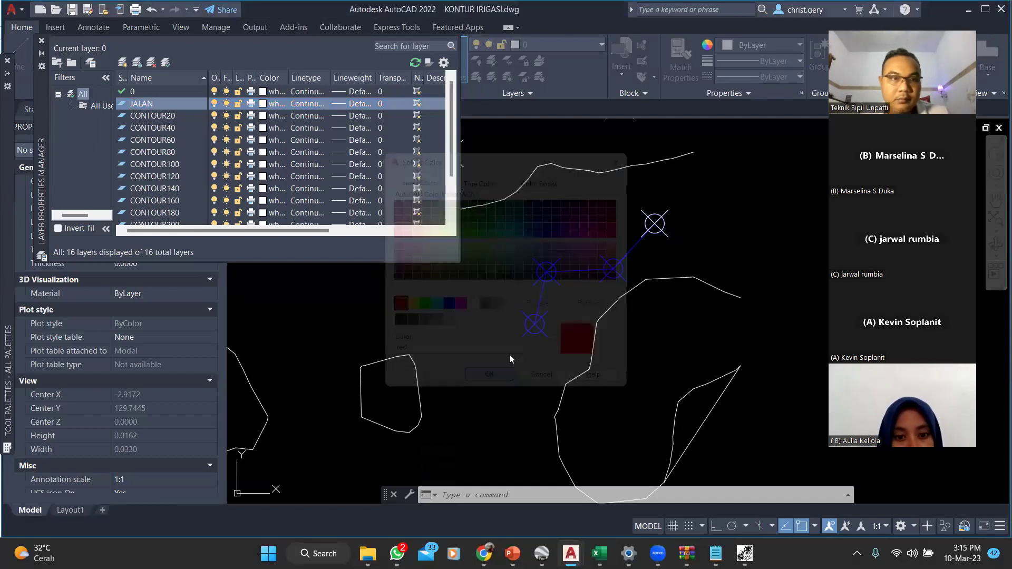
left_click(533, 226)
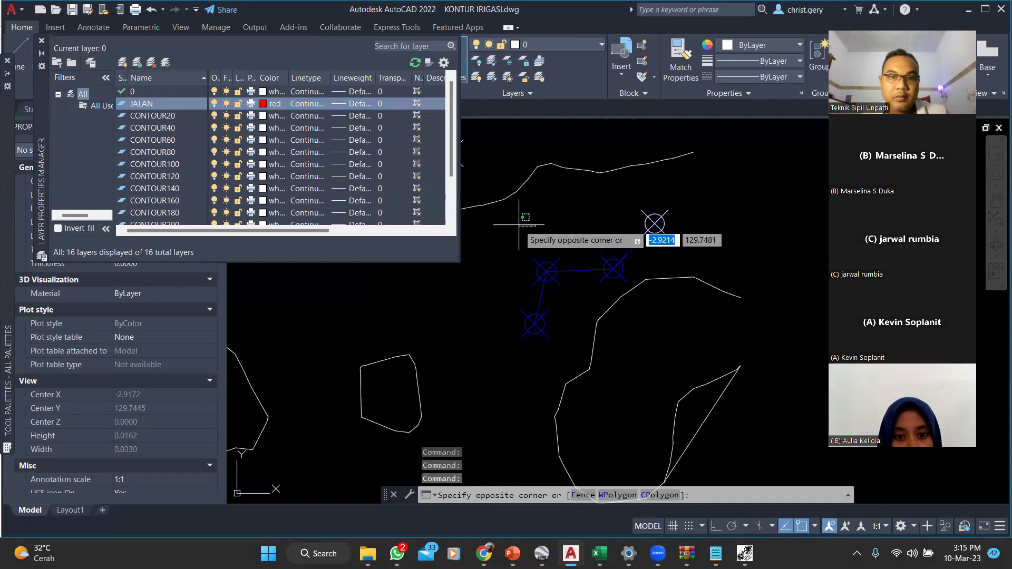
key("Escape")
left_click(41, 42)
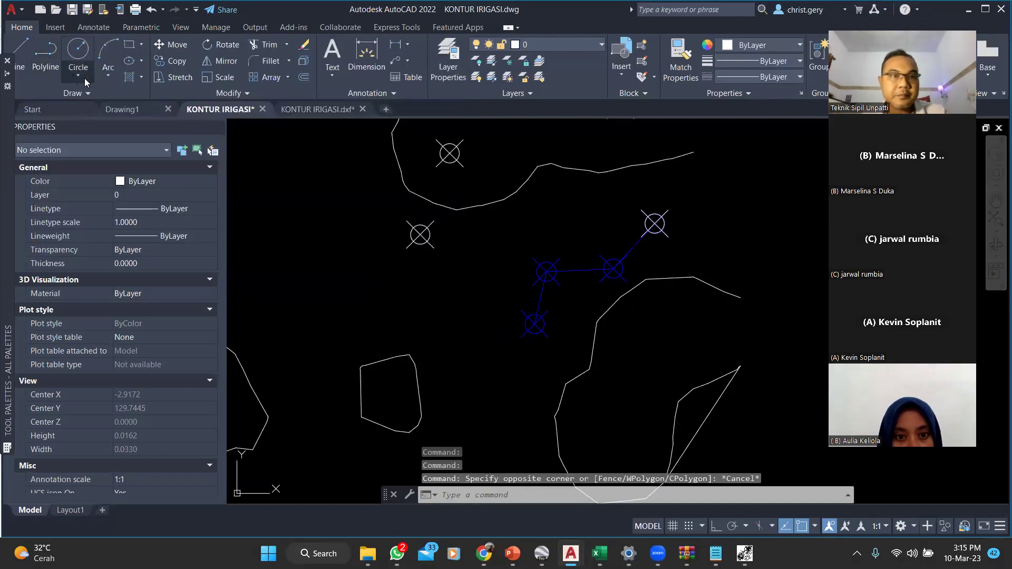
left_click(217, 126)
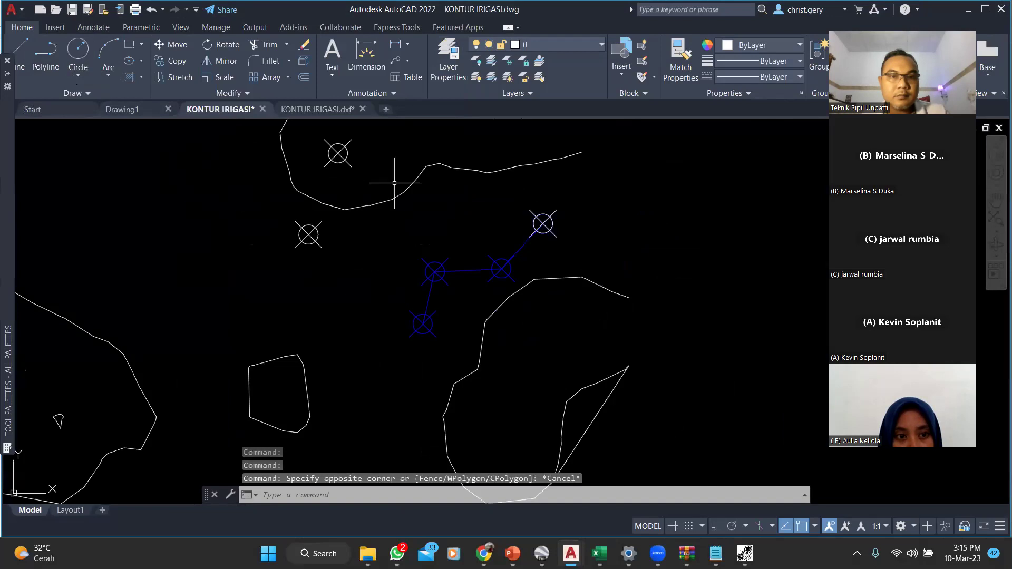
Draw two connected line segments from the northeastern river point through the northern road point to the western road point
type("l")
key("Return")
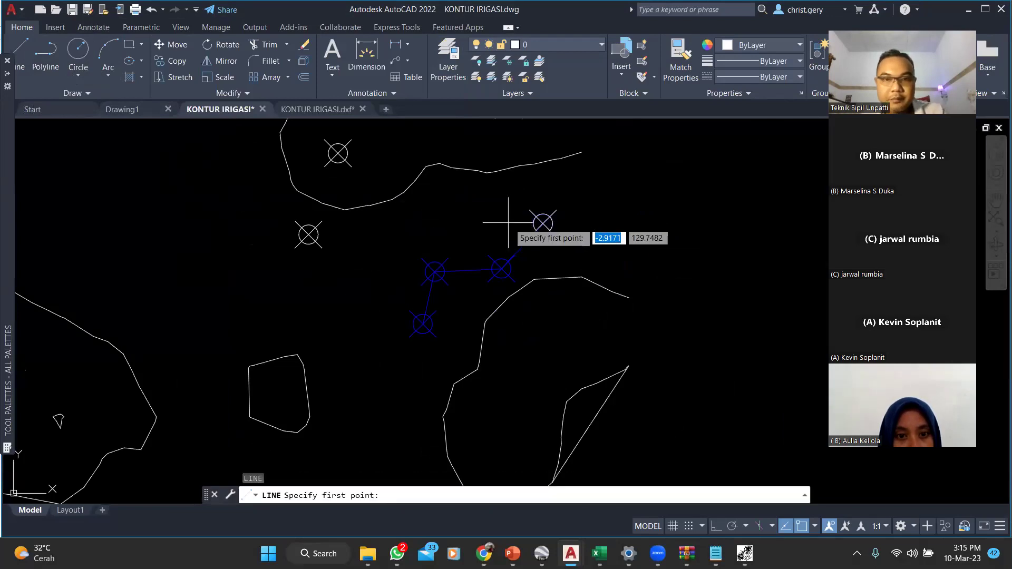
left_click(543, 223)
left_click(338, 153)
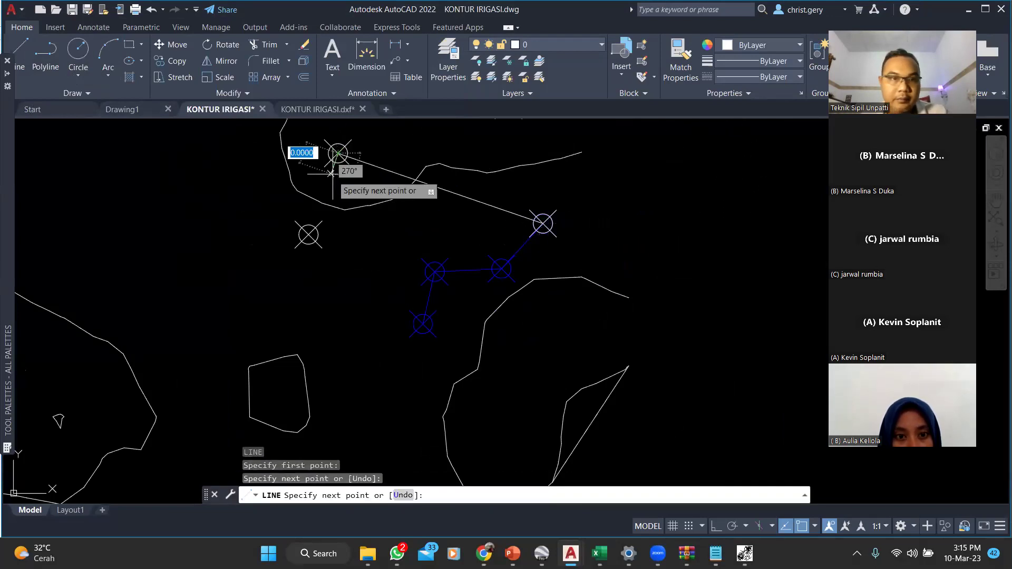
left_click(309, 234)
key("Return")
Assign the two road line segments and the northern and western road points to the JALAN layer
left_click(451, 199)
left_click(329, 141)
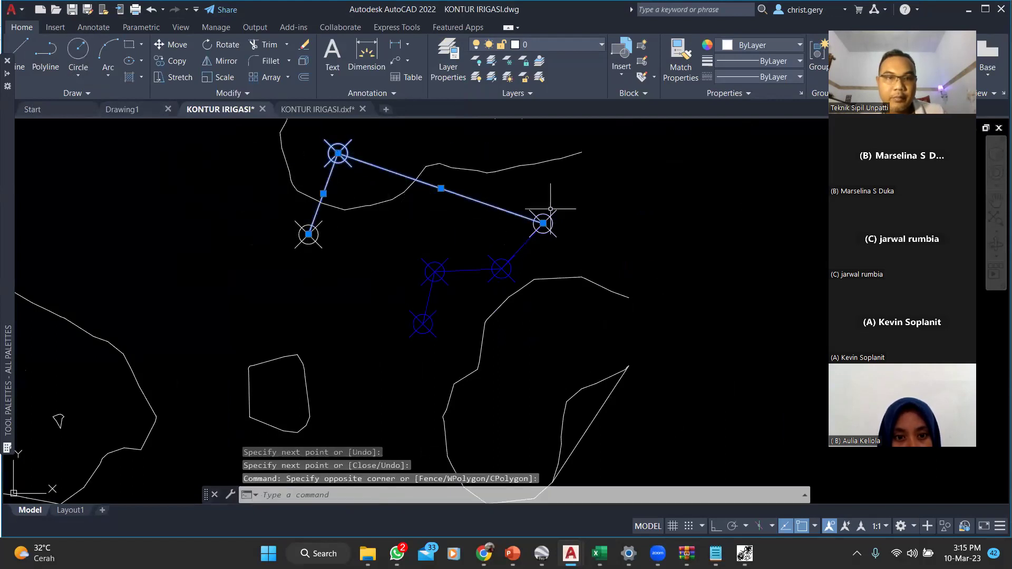
left_click(334, 259)
left_click(270, 219)
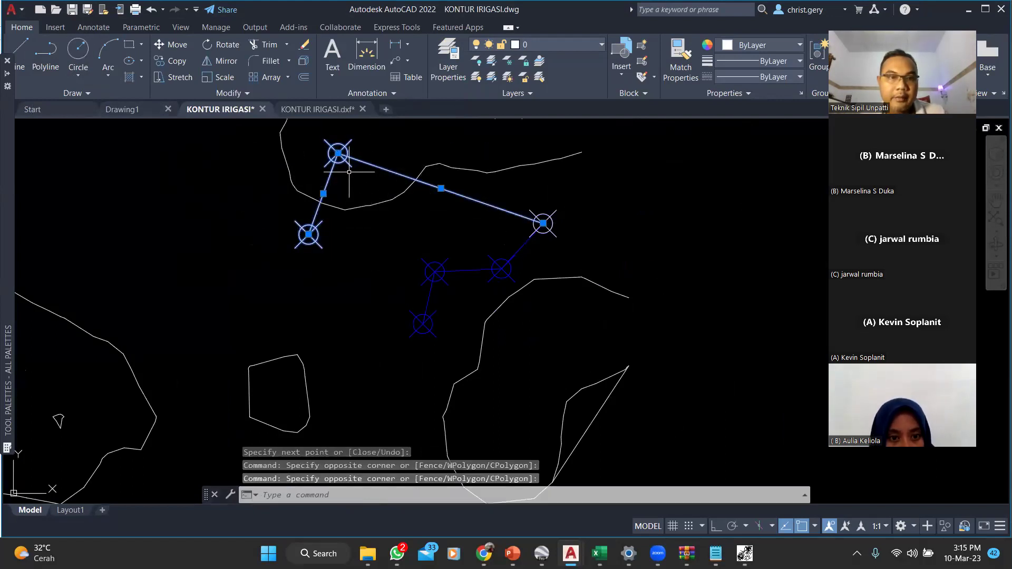
left_click(582, 234)
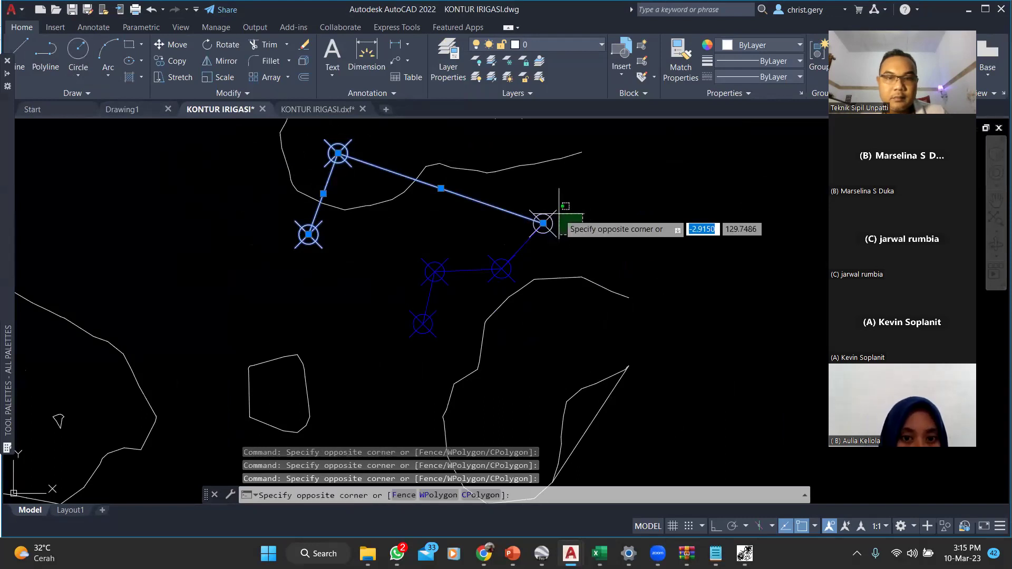
left_click(557, 213)
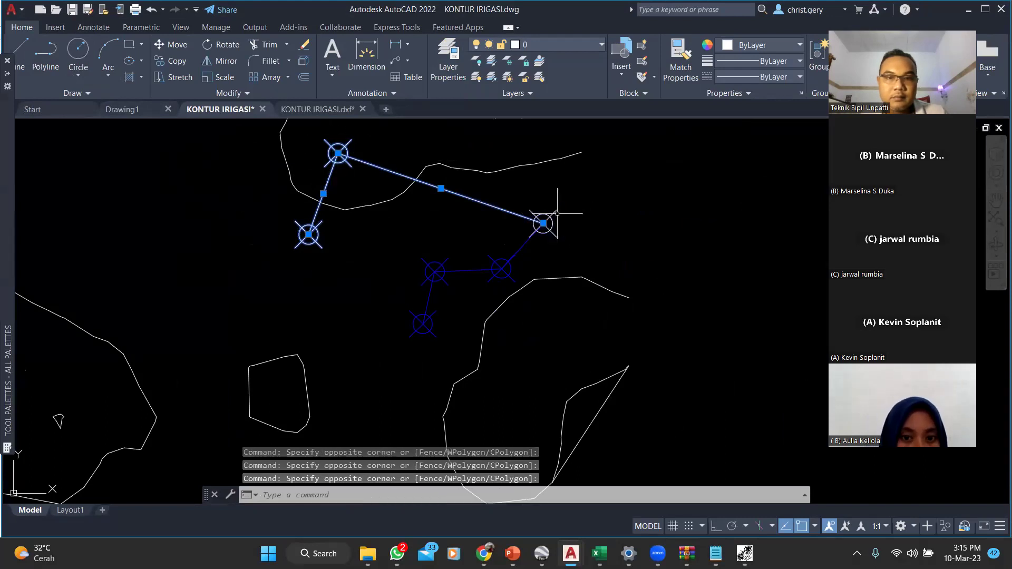
left_click(544, 46)
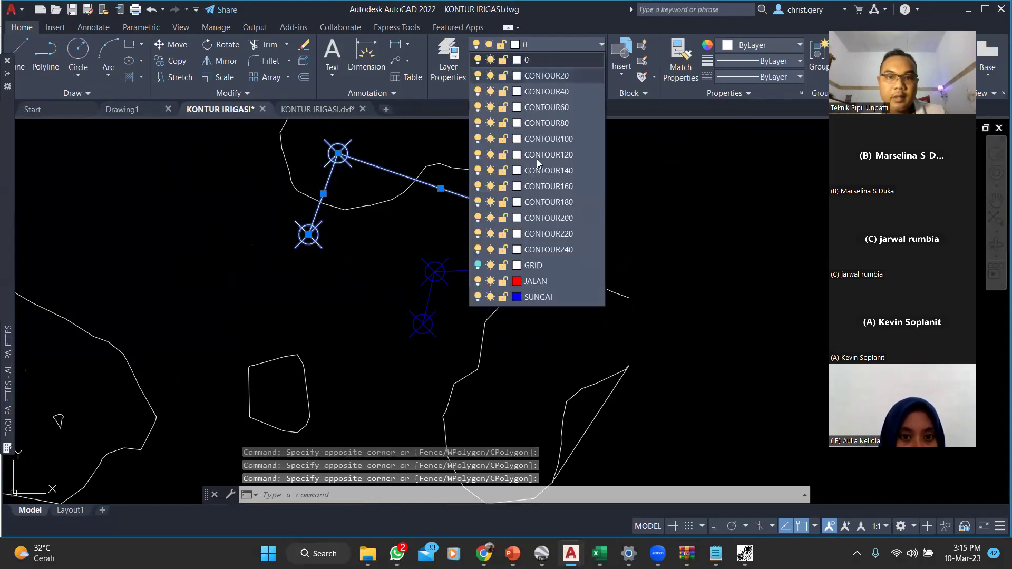
left_click(537, 283)
key("Escape")
scroll(540, 247, "down", 5)
scroll(493, 250, "up", 3)
scroll(489, 251, "down", 1)
scroll(508, 225, "up", 3)
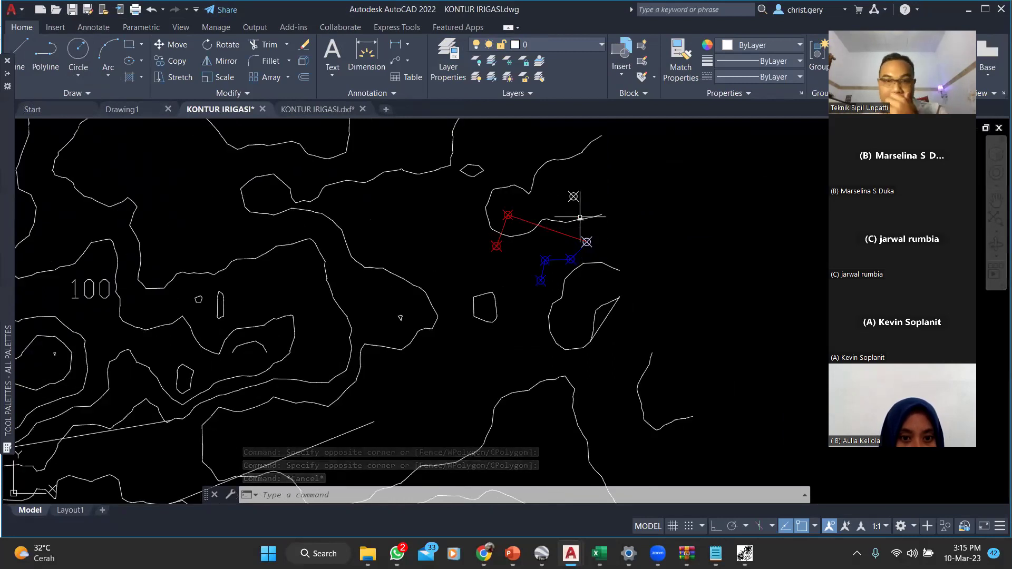
scroll(580, 217, "down", 4)
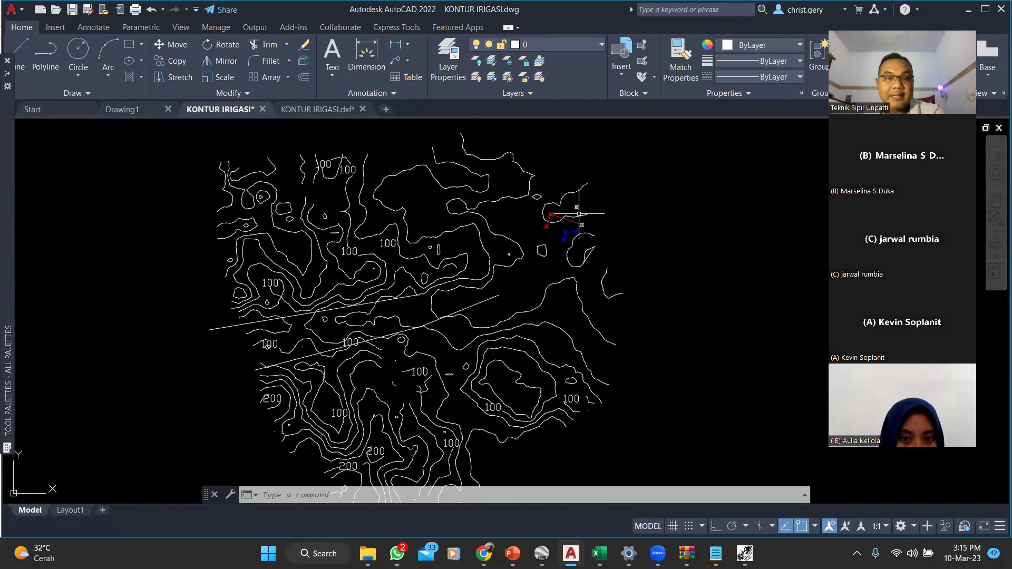
scroll(558, 220, "up", 4)
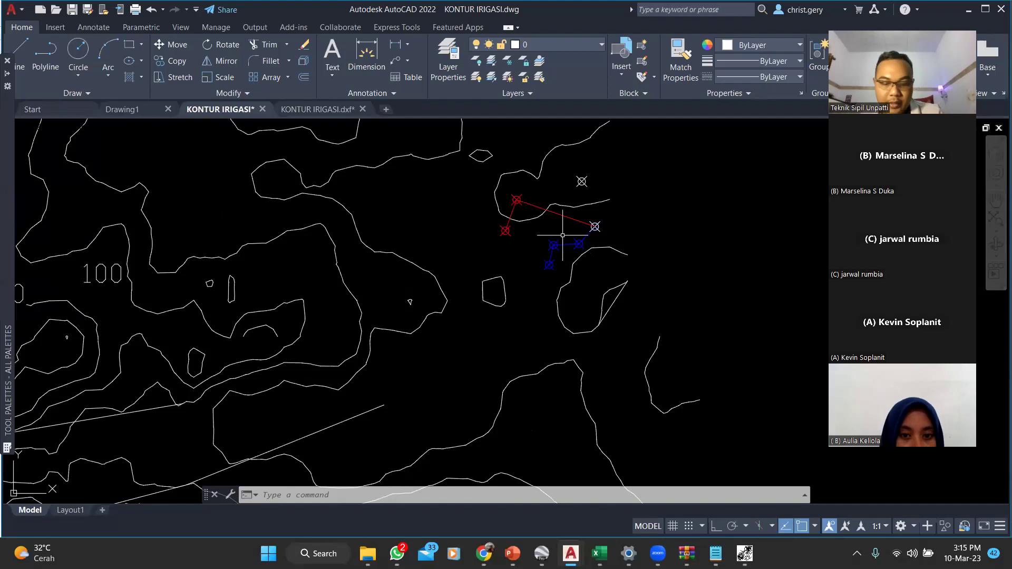
type("l")
key("Return")
scroll(554, 266, "up", 3)
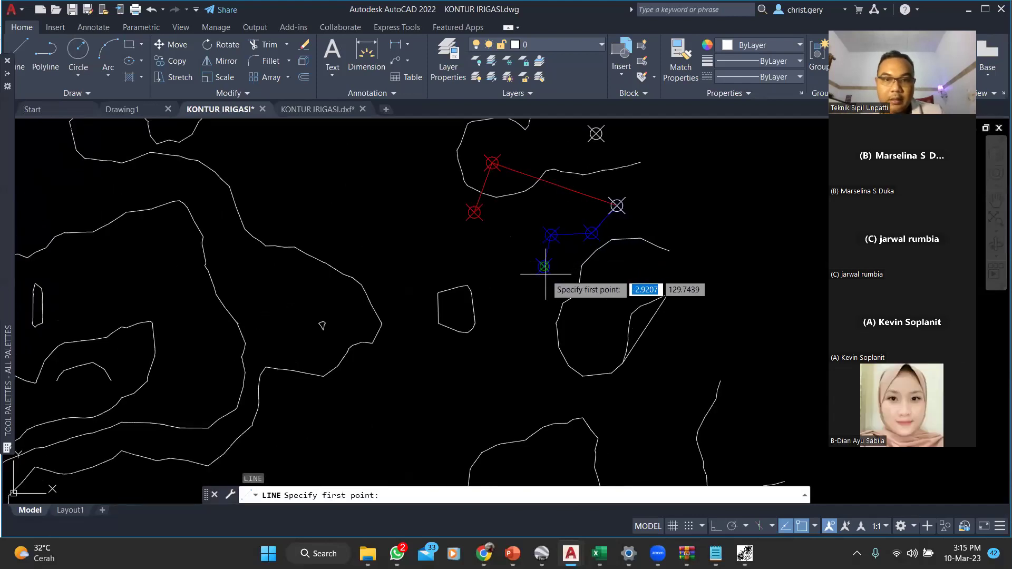
left_click(546, 274)
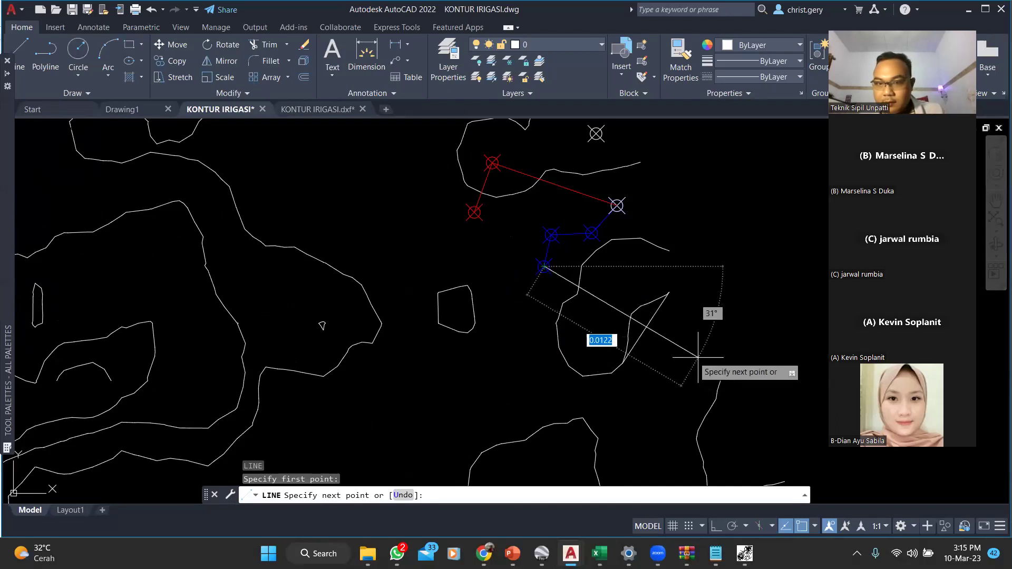
key("Escape")
key("Escape")
key("Escape")
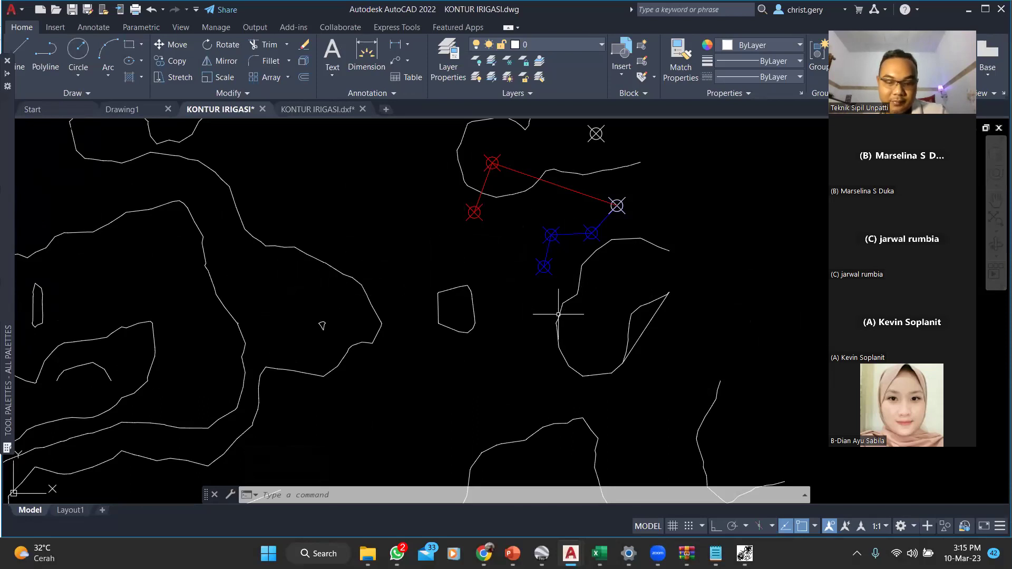
Draw a chain of connected line segments from the southwestern river point southwest across the contour map to its western edge
type("l")
key("Return")
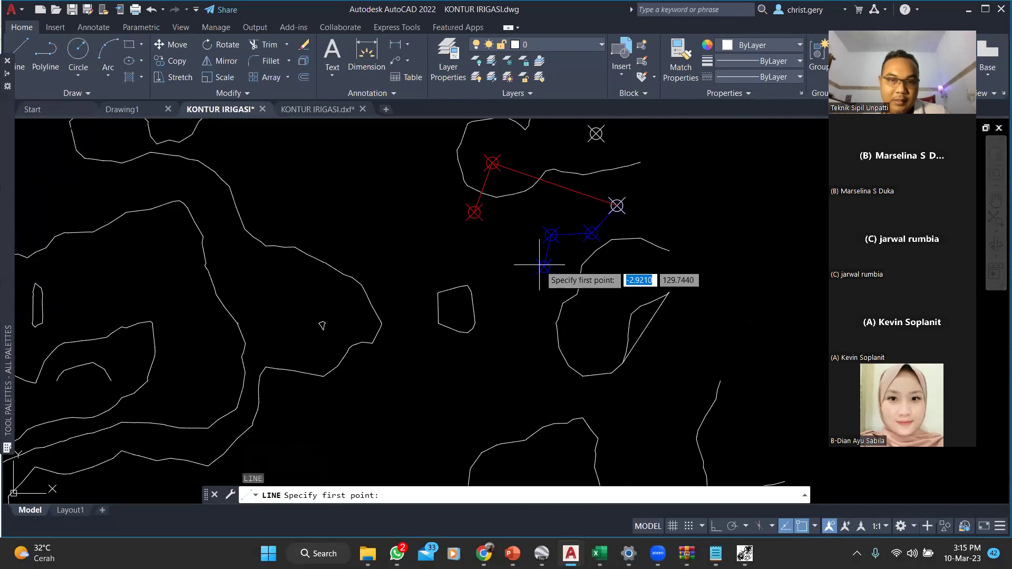
scroll(539, 264, "up", 4)
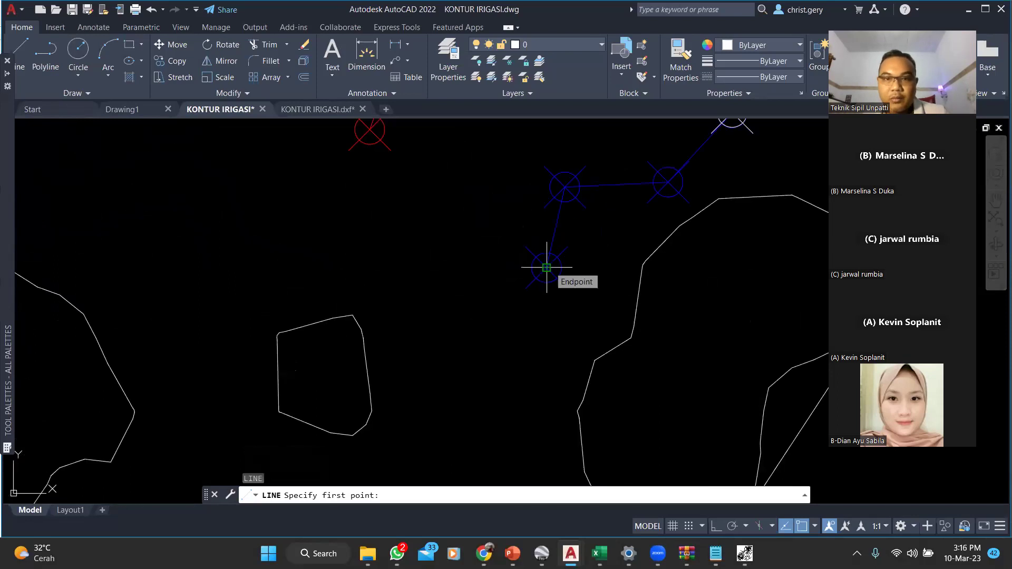
left_click(546, 268)
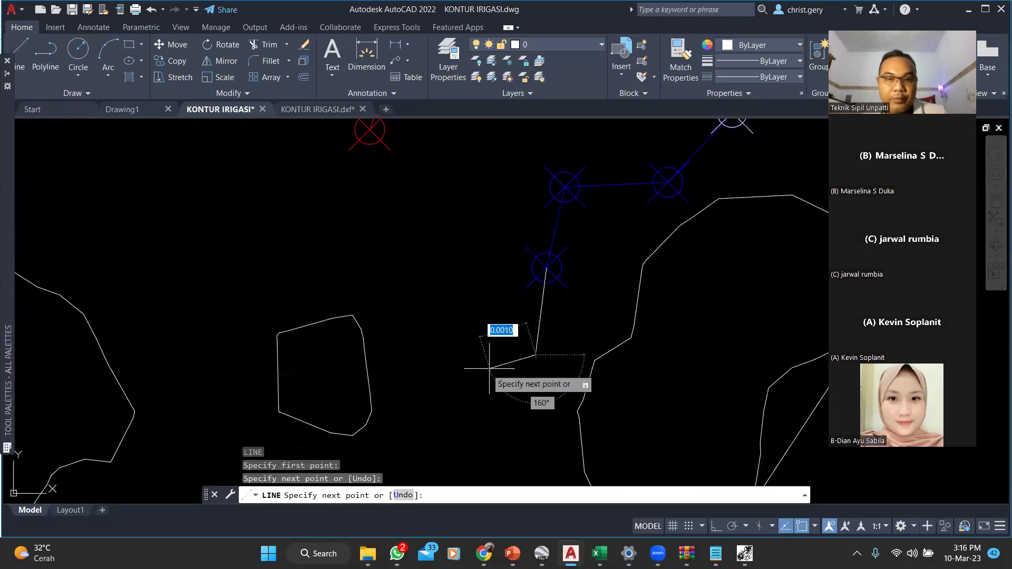
scroll(451, 363, "down", 2)
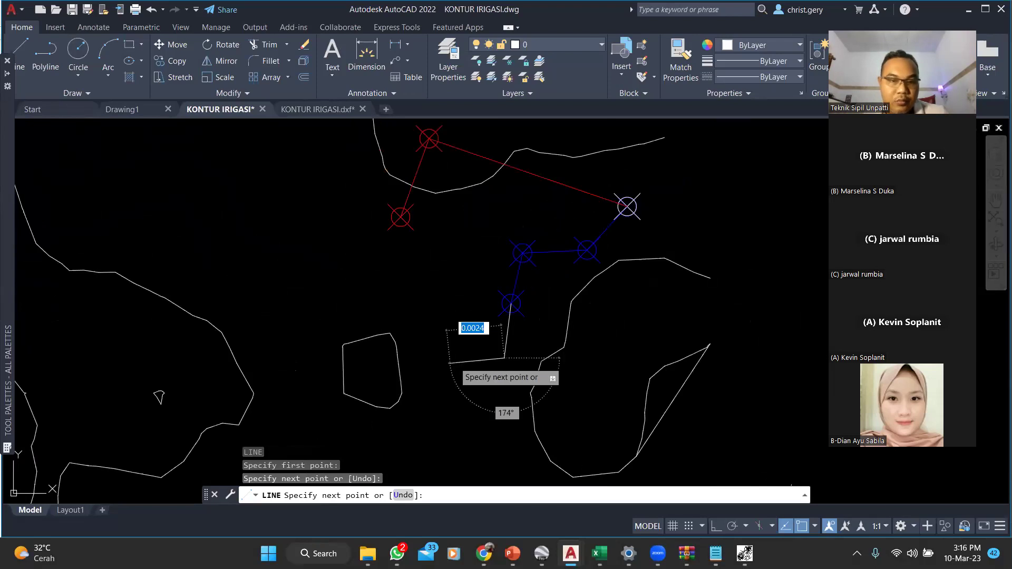
left_click(449, 363)
scroll(451, 362, "down", 6)
left_click(451, 399)
left_click(380, 414)
middle_click_drag(381, 417, 606, 219)
left_click(609, 234)
left_click(457, 301)
left_click(439, 258)
left_click(346, 341)
left_click(226, 392)
left_click(181, 374)
key("Escape")
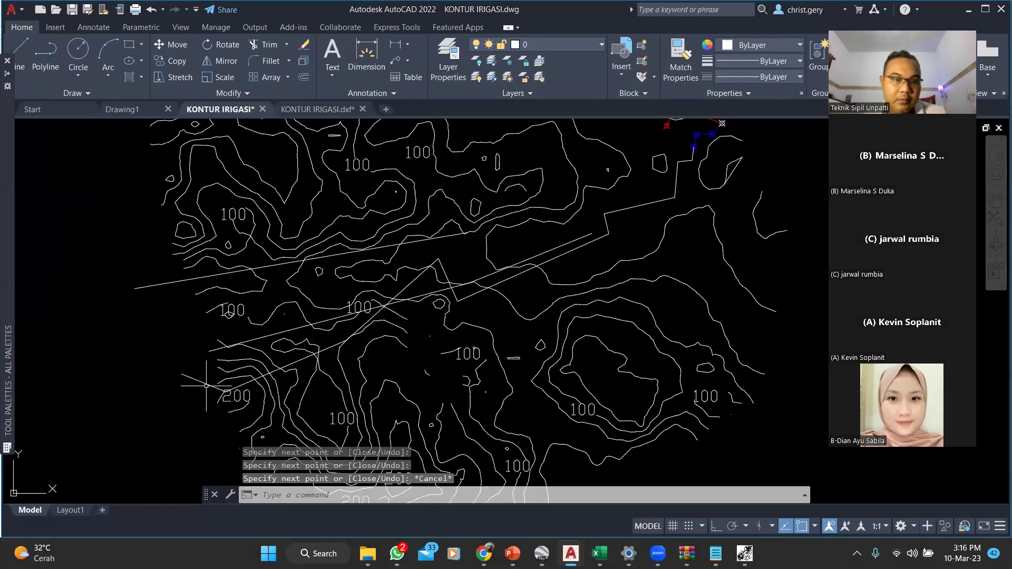
Erase the last two segments of the new line chain and the two long straight lines crossing the western contours
left_click(204, 384)
left_click(309, 355)
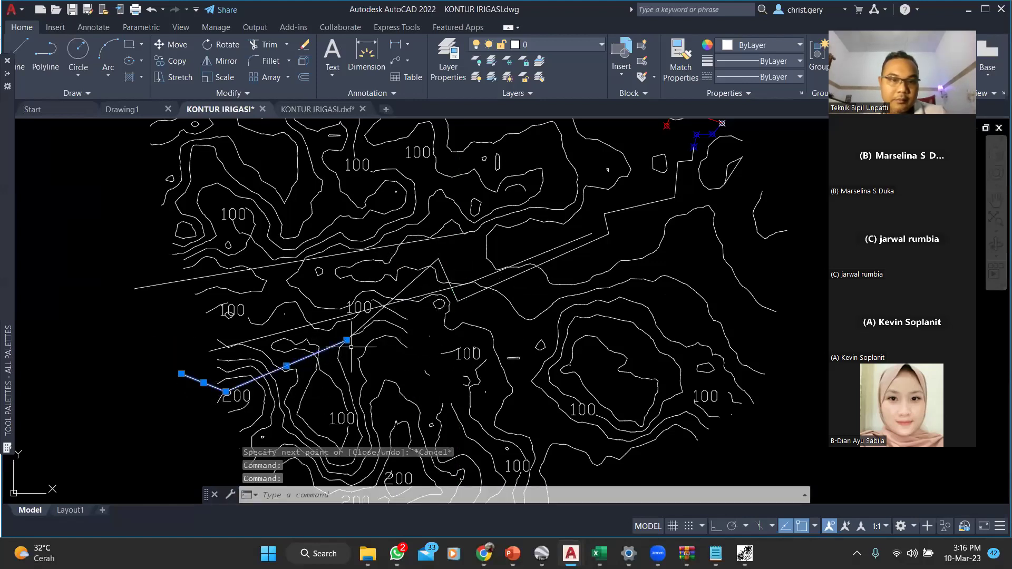
left_click(405, 302)
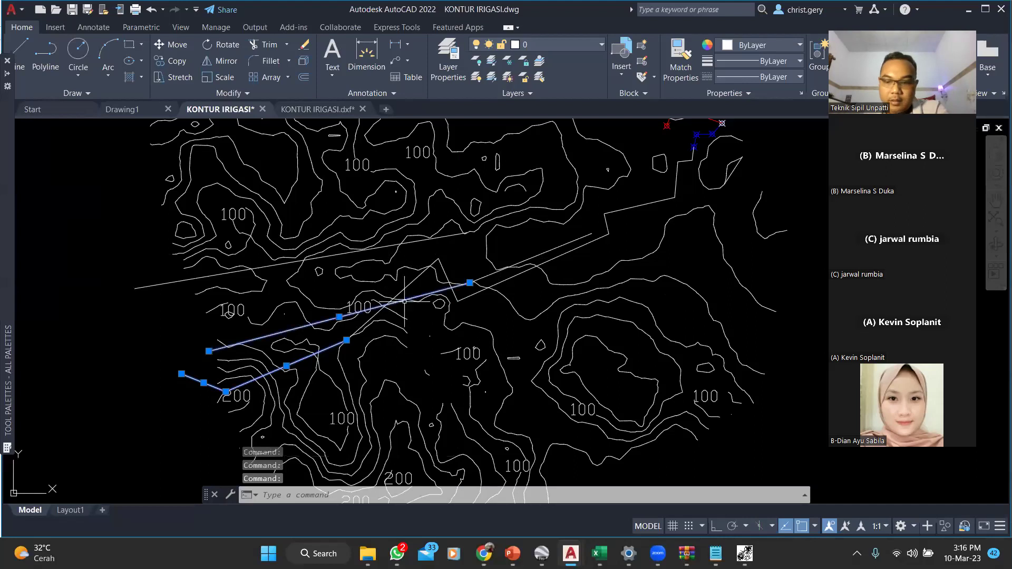
key("Delete")
left_click(391, 244)
key("Delete")
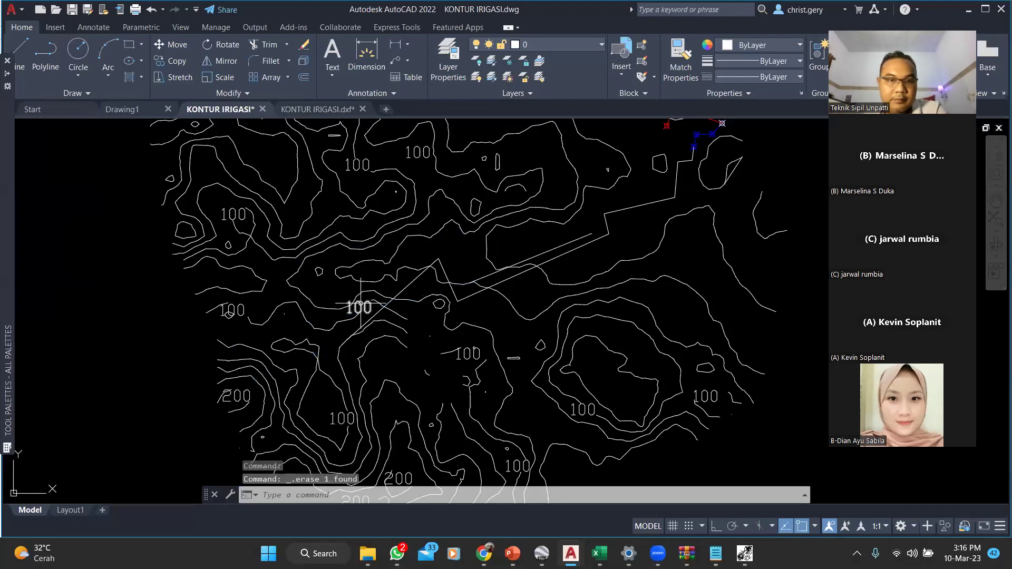
type("l")
key("Return")
scroll(358, 322, "up", 5)
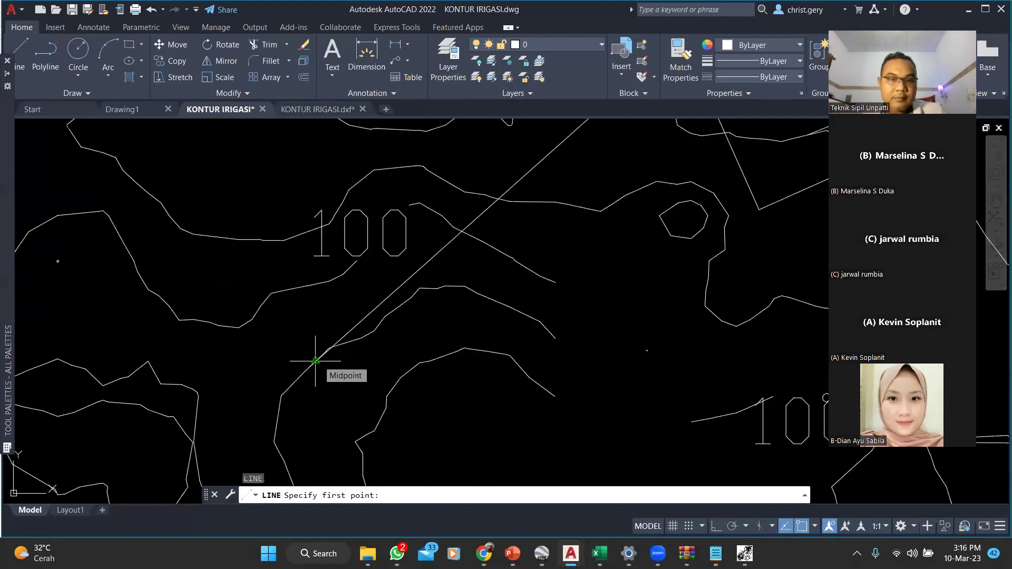
scroll(315, 361, "down", 5)
key("Escape")
key("Escape")
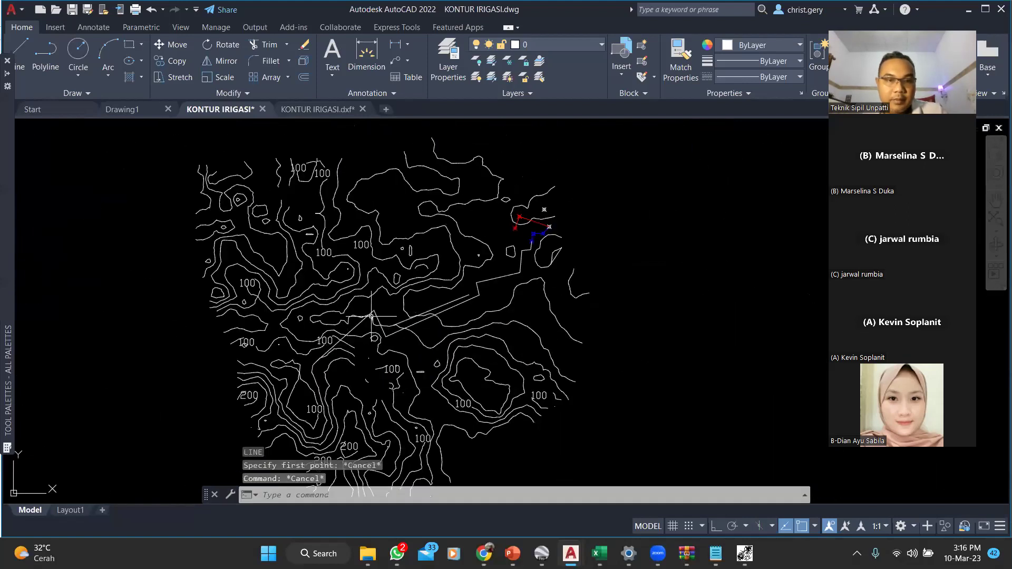
Erase the remaining southwestern diagonal segment at the end of the line chain
left_click(369, 316)
key("Delete")
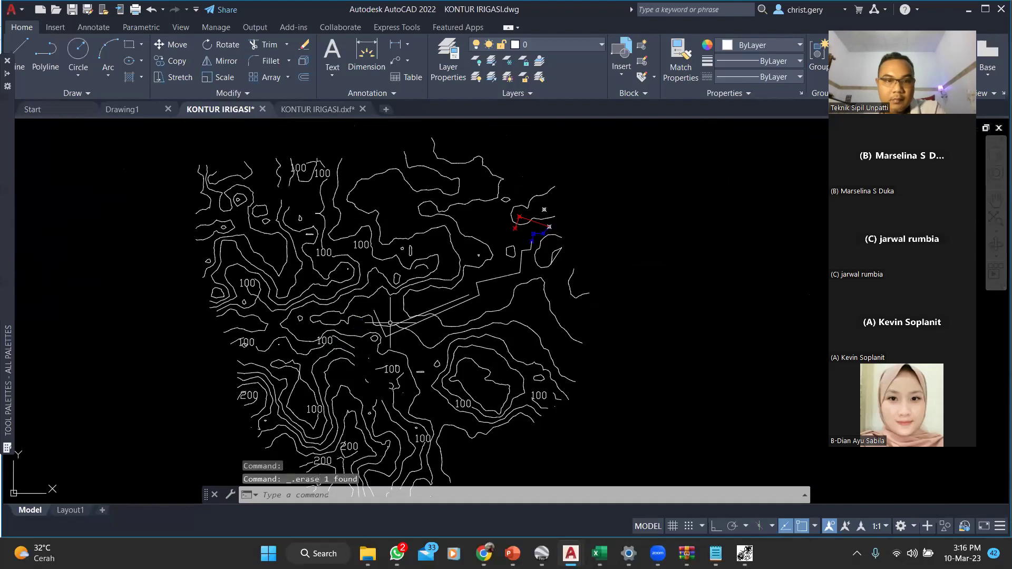
Erase the long parallel diagonal lines and the short segment at the southwestern end of the river line chain
scroll(378, 320, "up", 3)
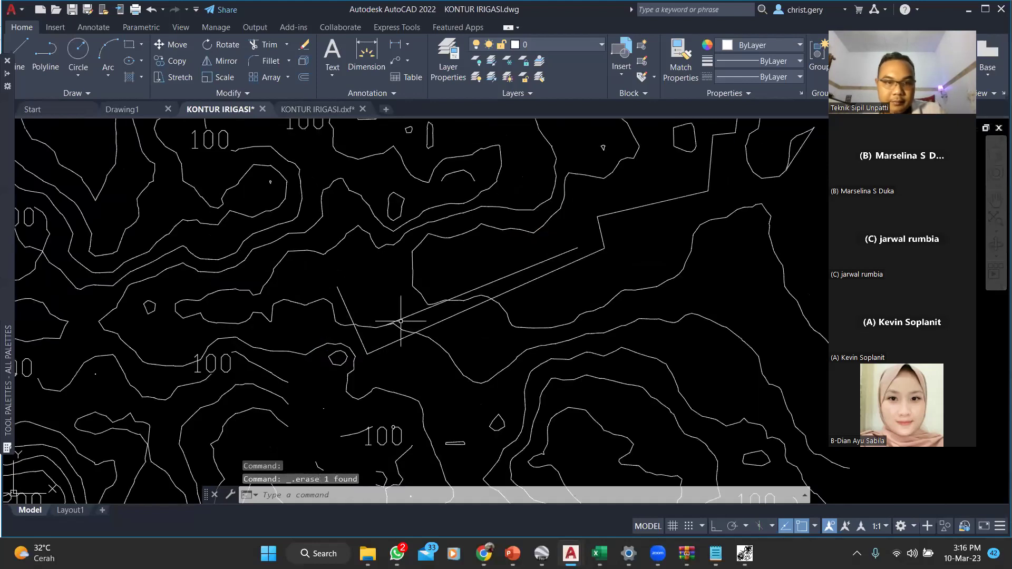
left_click(400, 320)
key("Delete")
left_click(388, 345)
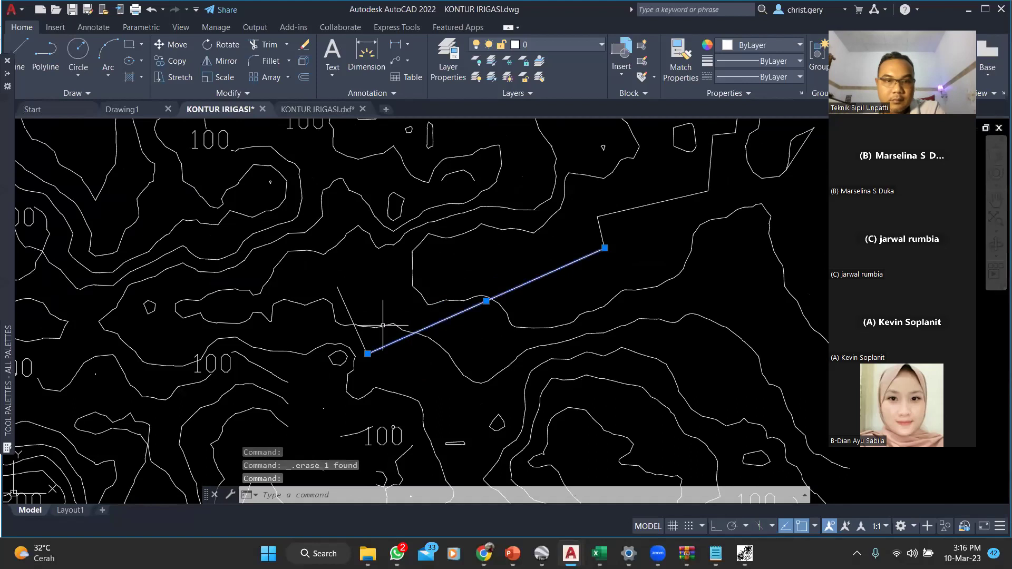
left_click(348, 316)
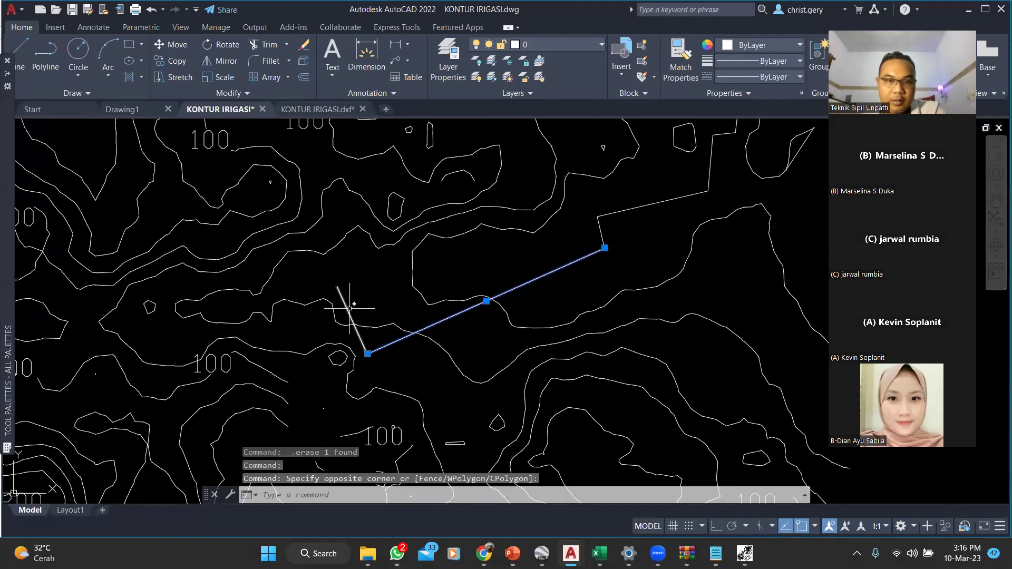
key("Delete")
left_click(344, 303)
key("Delete")
Draw a polyline from the southwestern end of the river line chain, winding southwest across the contours to the western 200 contour label
type("pl")
key("Return")
left_click(605, 247)
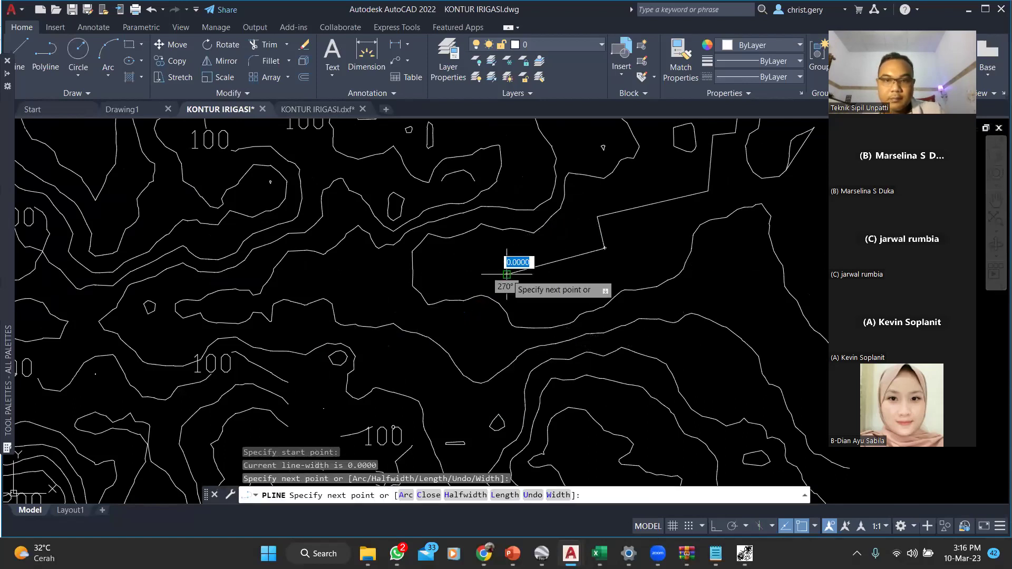
left_click(429, 267)
left_click(337, 323)
left_click(311, 370)
middle_click_drag(312, 365, 505, 227)
left_click(469, 294)
left_click(348, 260)
left_click(280, 305)
left_click(247, 362)
key("Return")
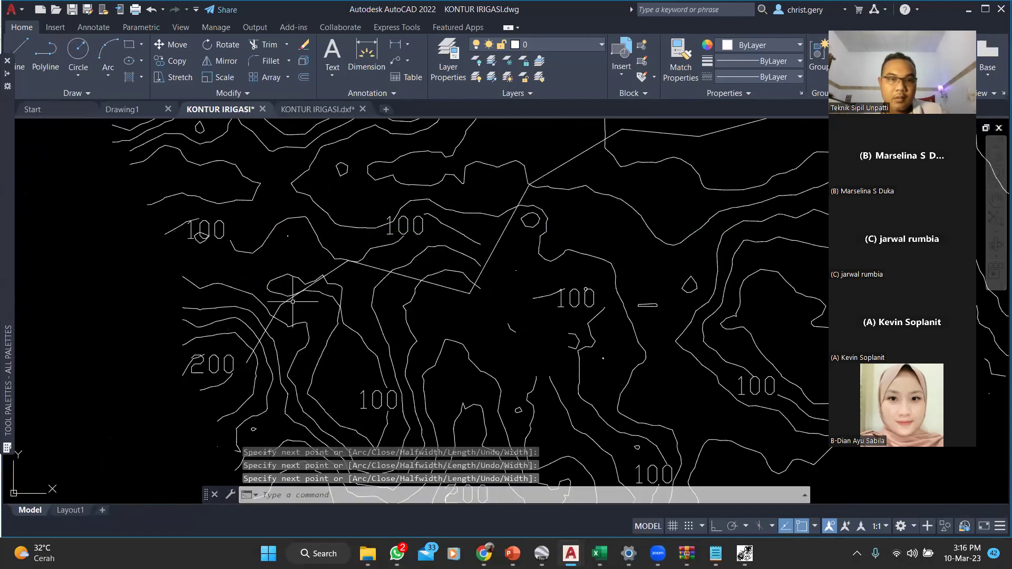
Assign the new southwestern polyline to the SUNGAI layer
left_click(290, 297)
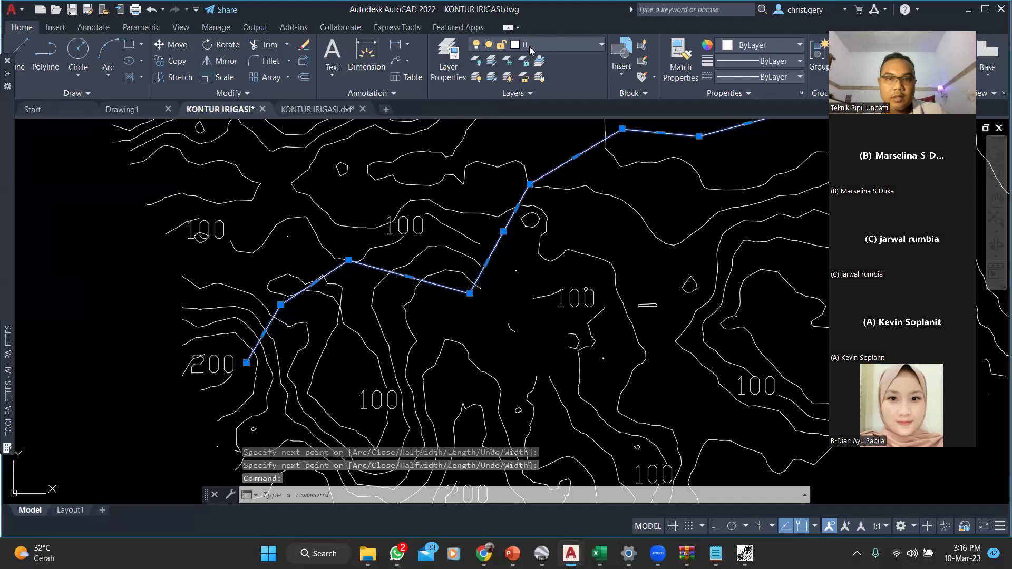
left_click(535, 44)
left_click(537, 298)
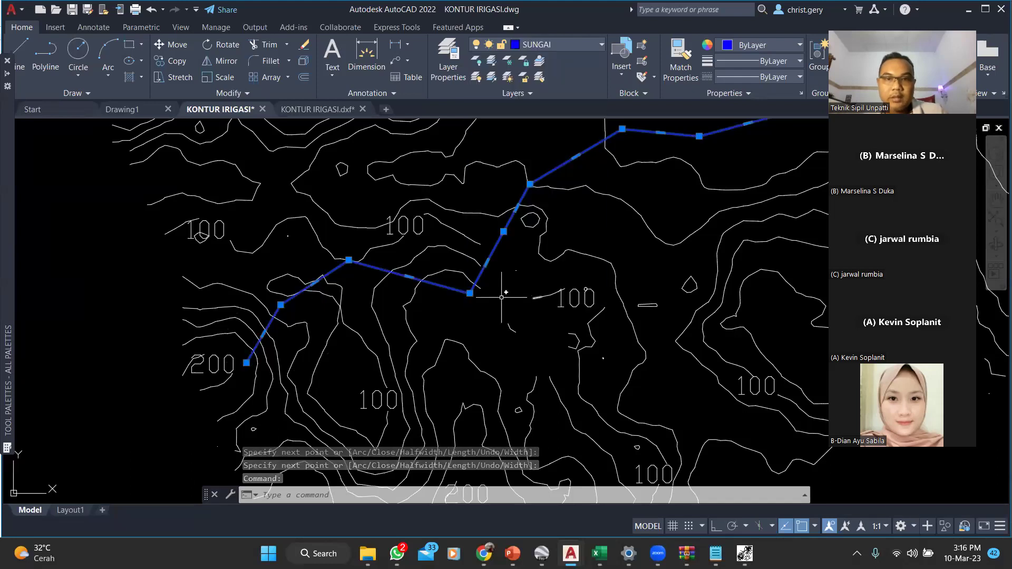
scroll(501, 295, "down", 4)
key("Escape")
Assign the remaining white line segments between the river points and the polyline to the SUNGAI layer
scroll(600, 209, "up", 3)
left_click(625, 217)
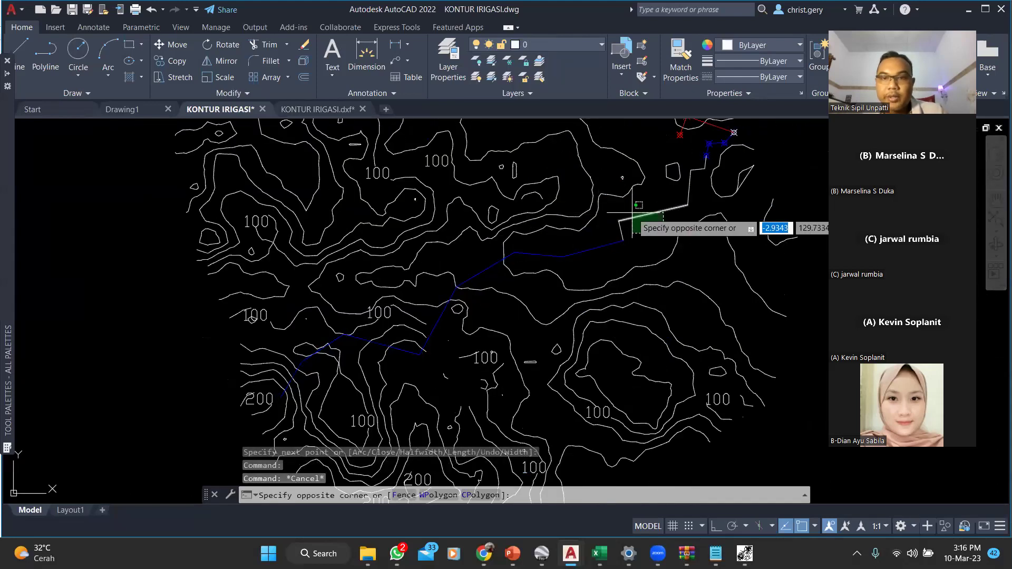
left_click(616, 232)
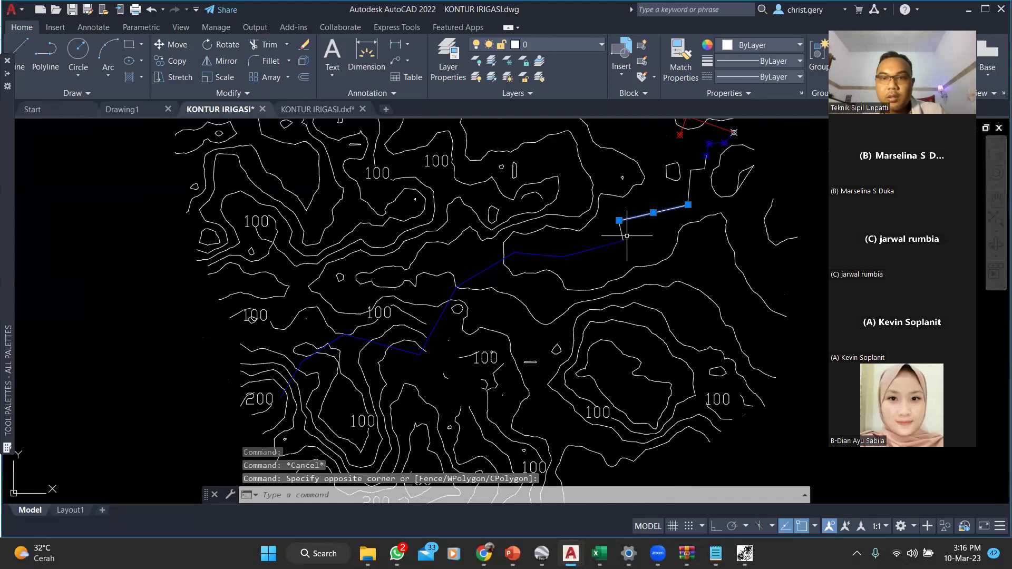
left_click(690, 183)
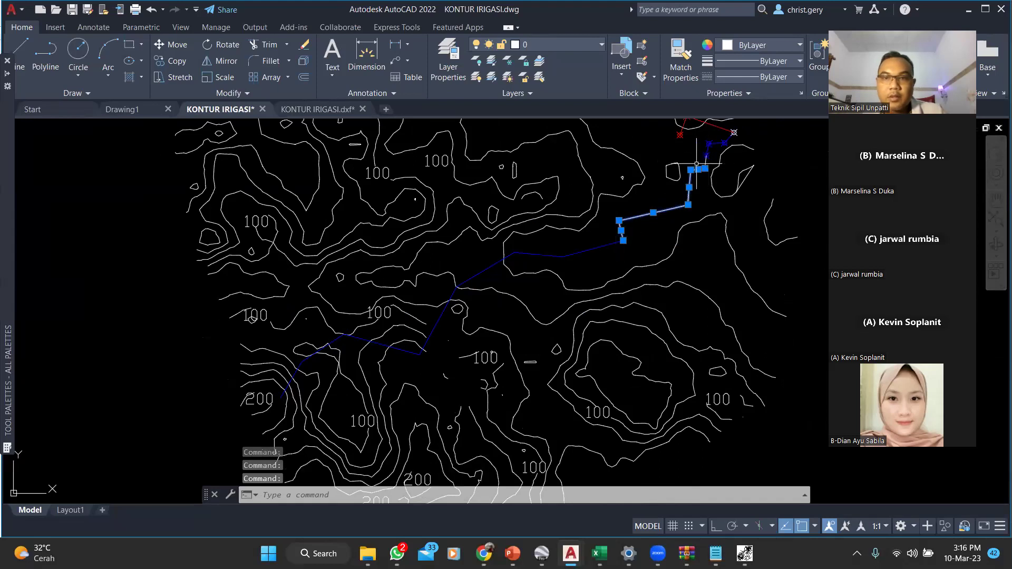
scroll(698, 164, "up", 4)
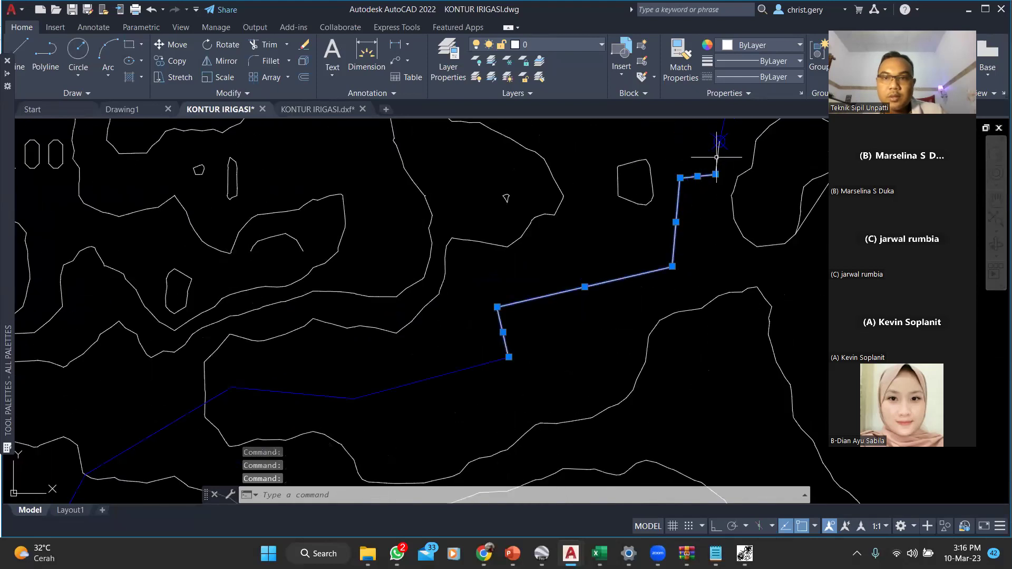
left_click(540, 52)
left_click(530, 296)
key("Escape")
scroll(520, 380, "down", 4)
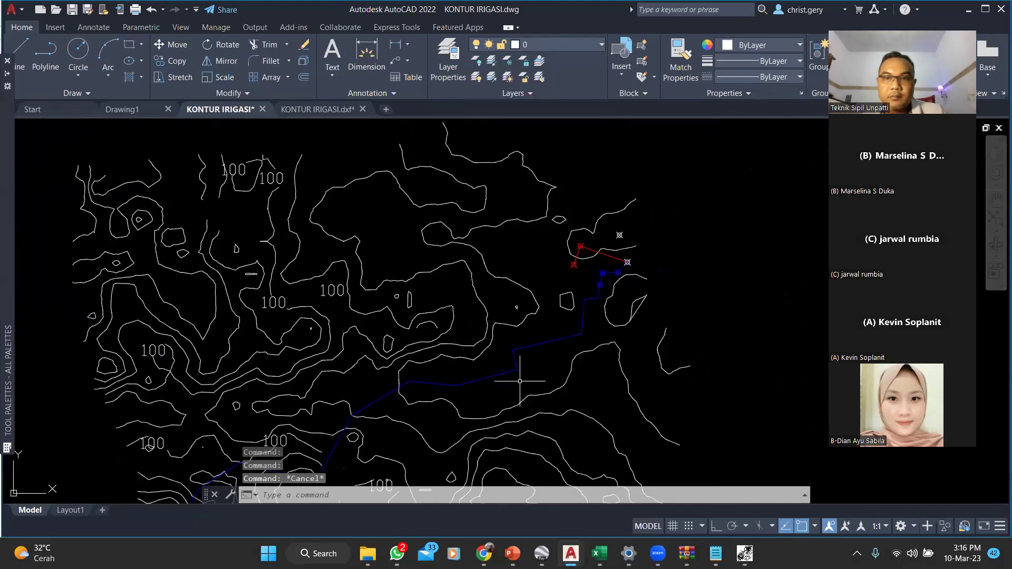
Draw connected line segments from the southwestern road point west across the northern contours, stepping north, west and back south
scroll(548, 260, "up", 2)
type("l")
key("Return")
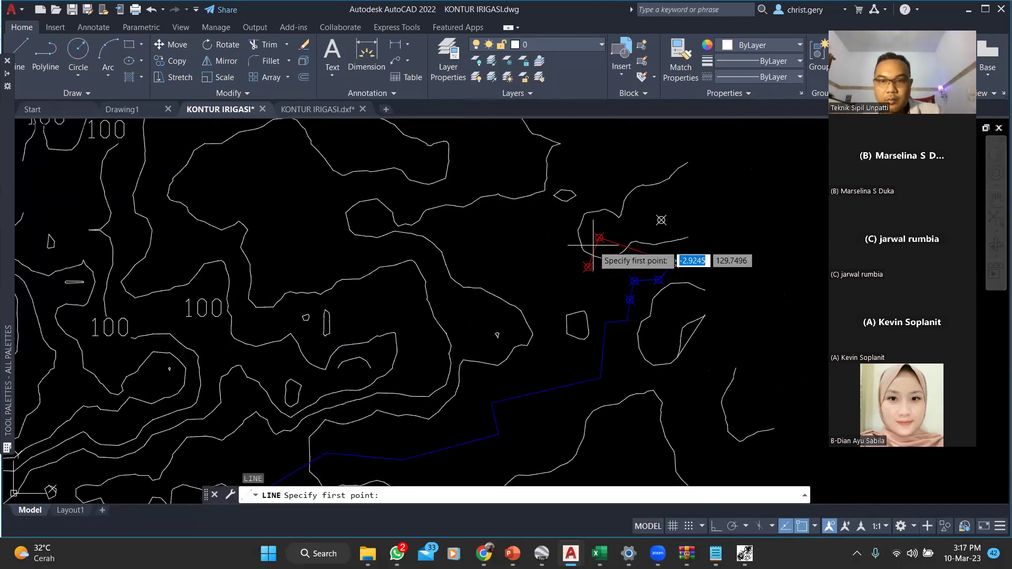
scroll(595, 248, "up", 4)
left_click(577, 299)
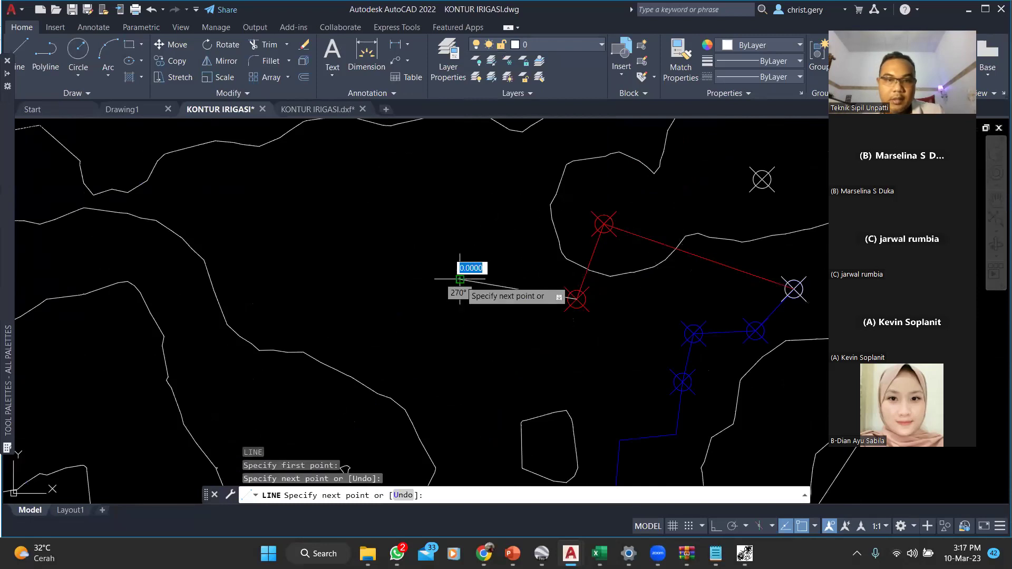
scroll(464, 280, "down", 4)
left_click(220, 267)
middle_click_drag(220, 269, 371, 390)
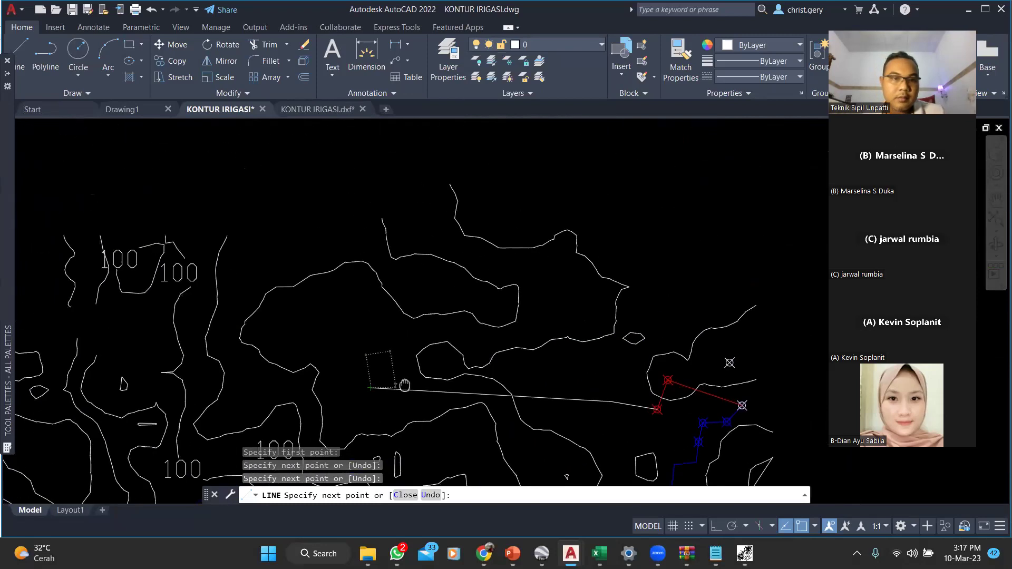
left_click(371, 315)
left_click(248, 317)
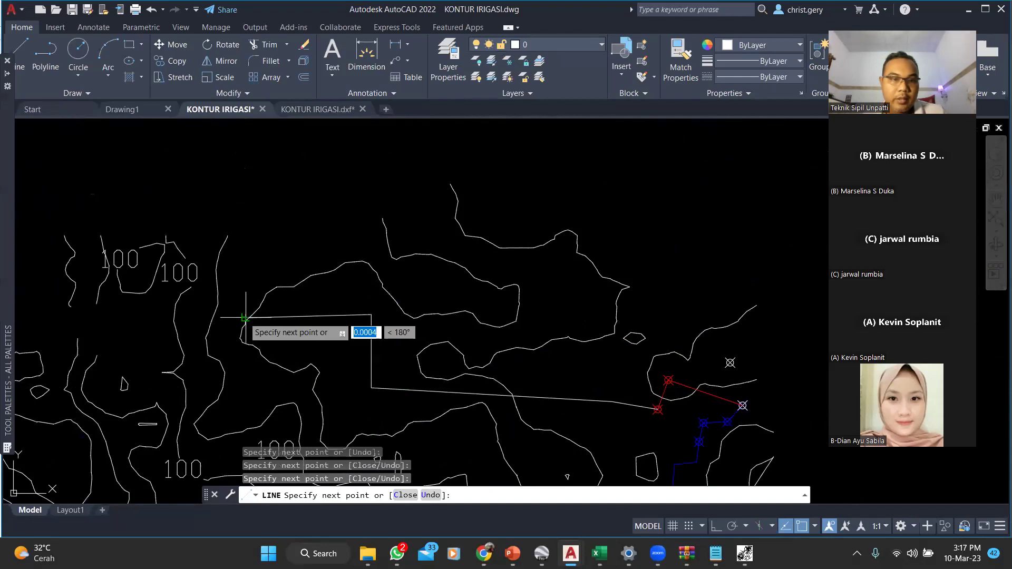
left_click(248, 380)
Continue the road line chain west in a second northward step, ending with diagonal segments near the western contour edge
scroll(246, 383, "down", 2)
middle_click_drag(248, 391, 406, 361)
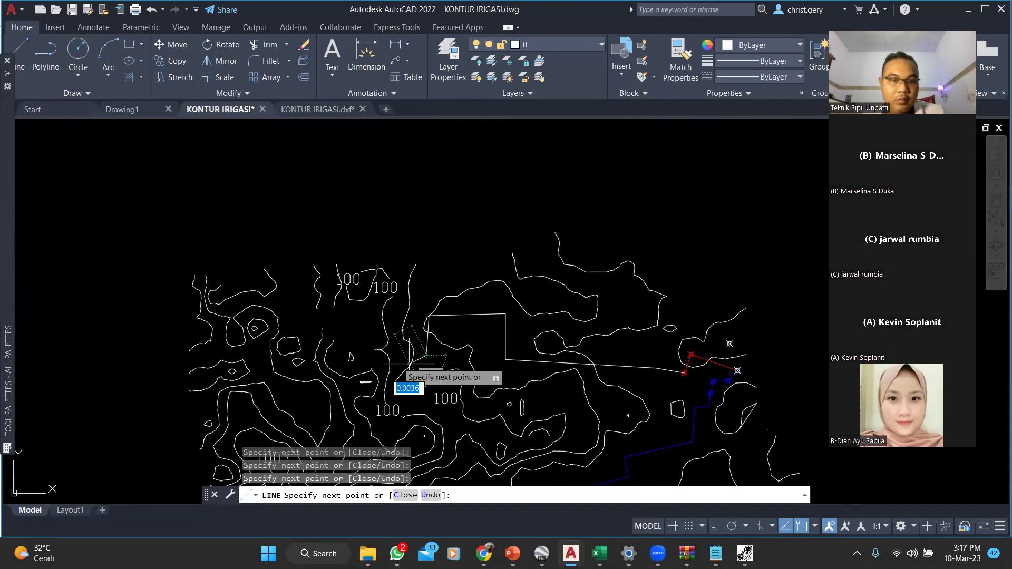
left_click(369, 320)
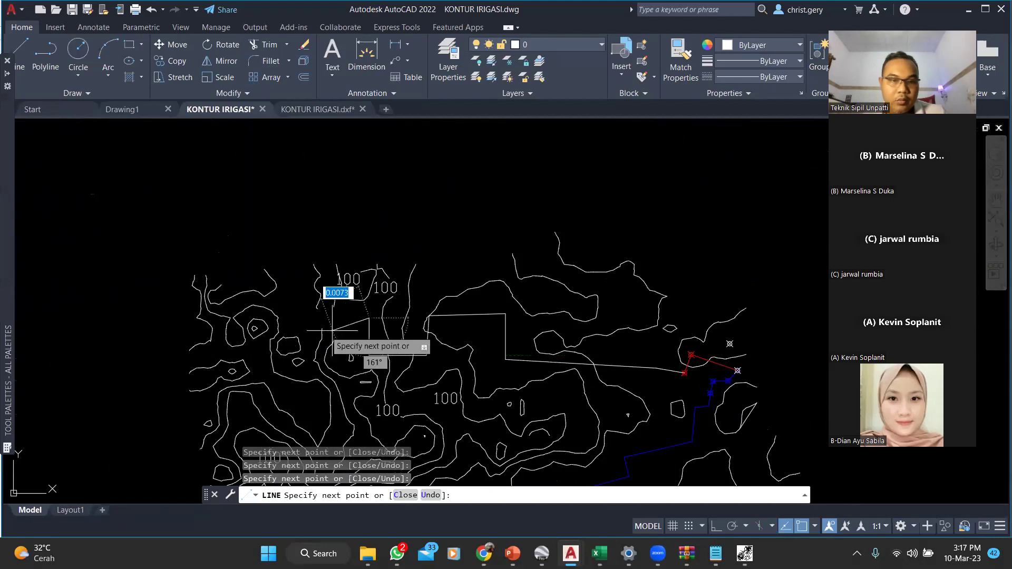
left_click(278, 320)
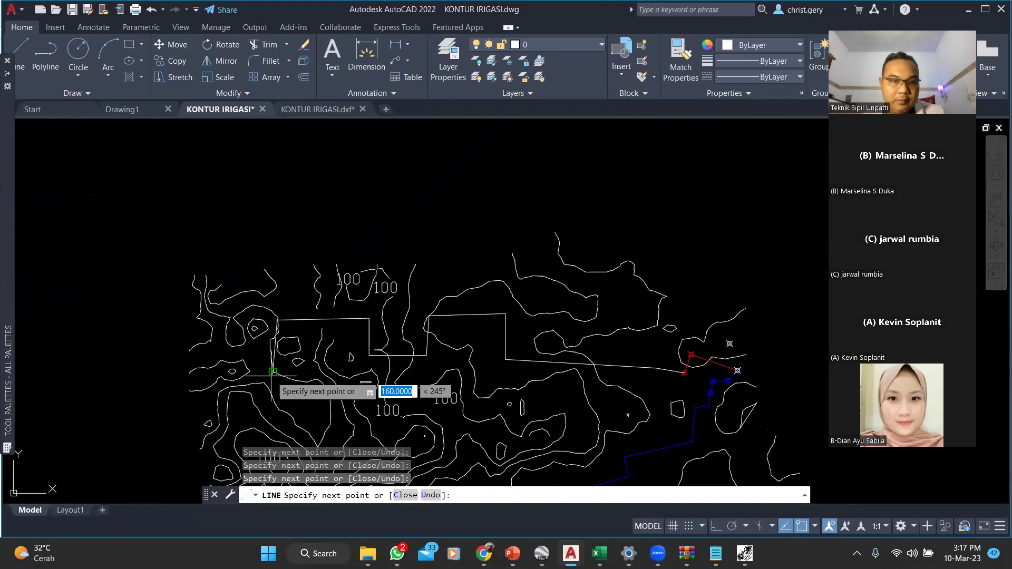
left_click(258, 409)
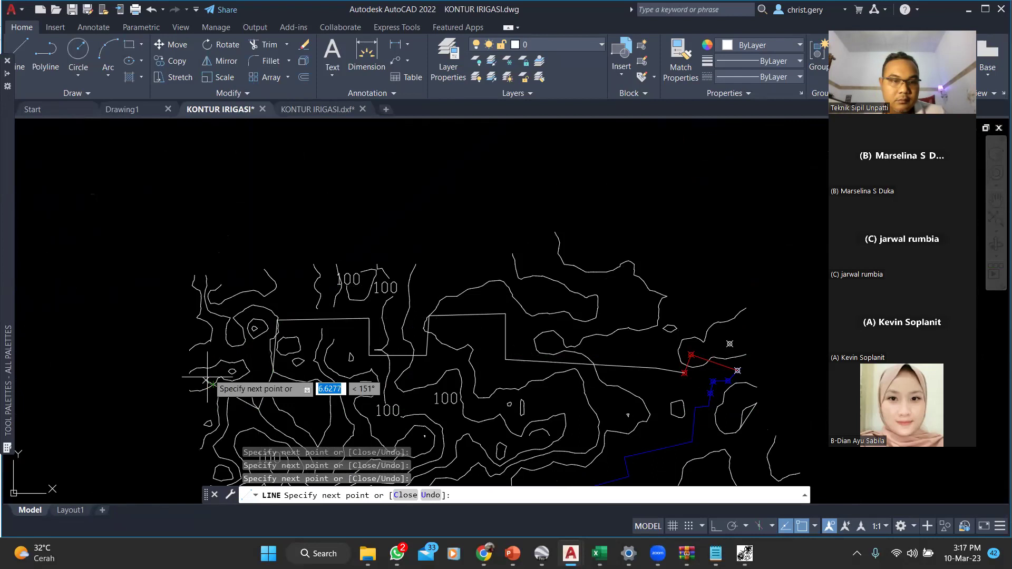
key("Escape")
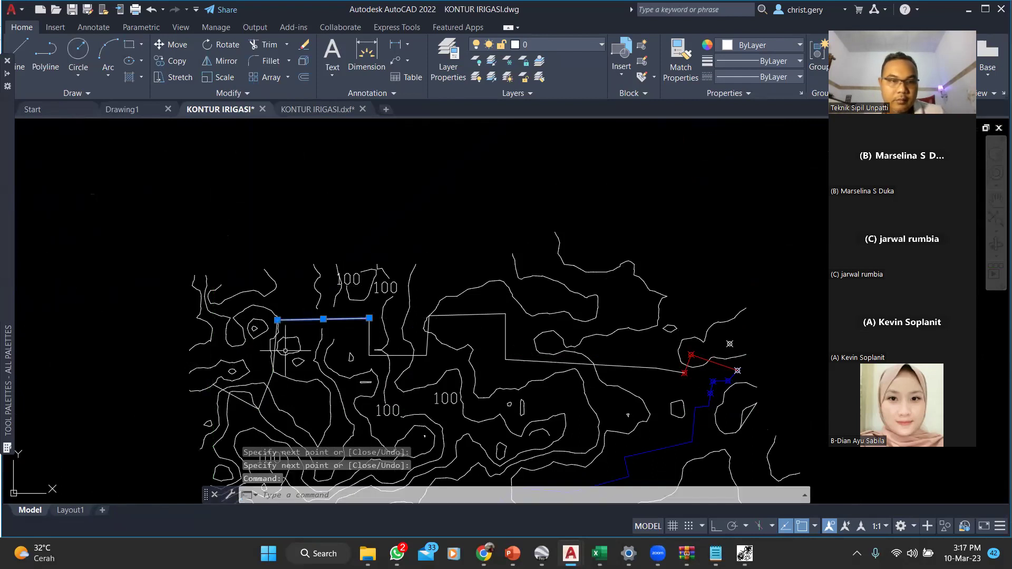
Assign all the new white road line segments to the JALAN layer
left_click(269, 382)
left_click(225, 391)
left_click(277, 347)
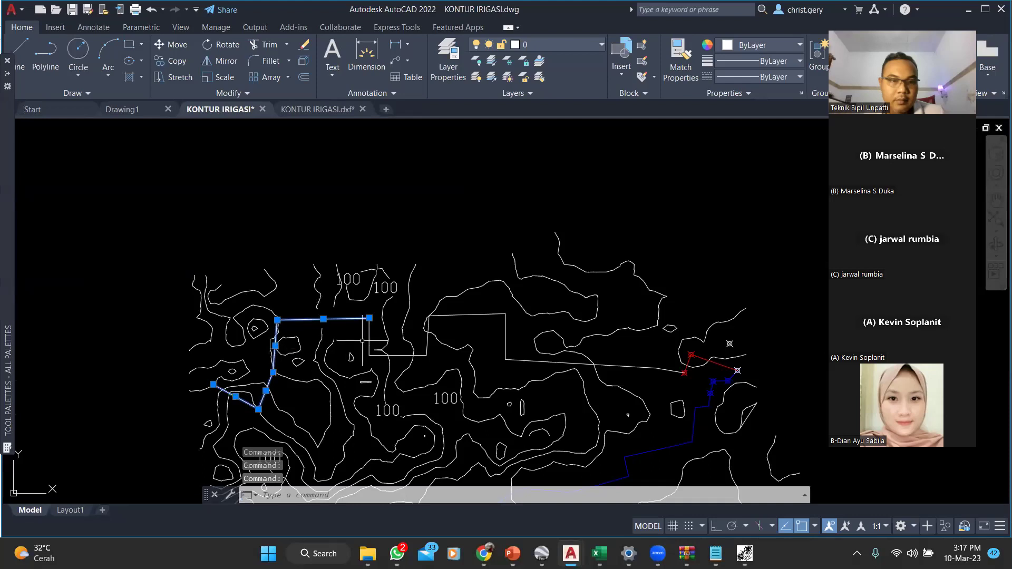
left_click(417, 355)
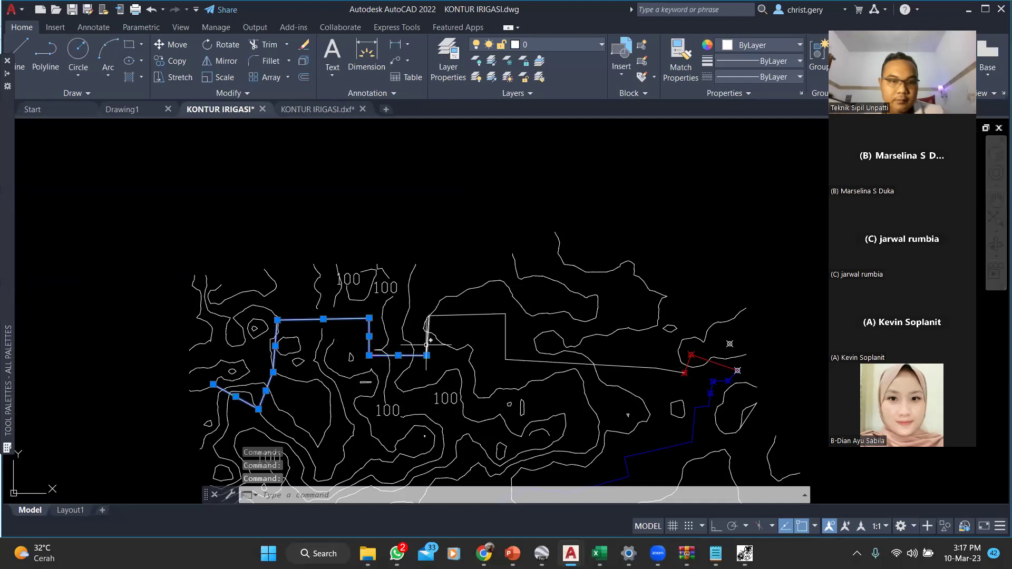
left_click(506, 338)
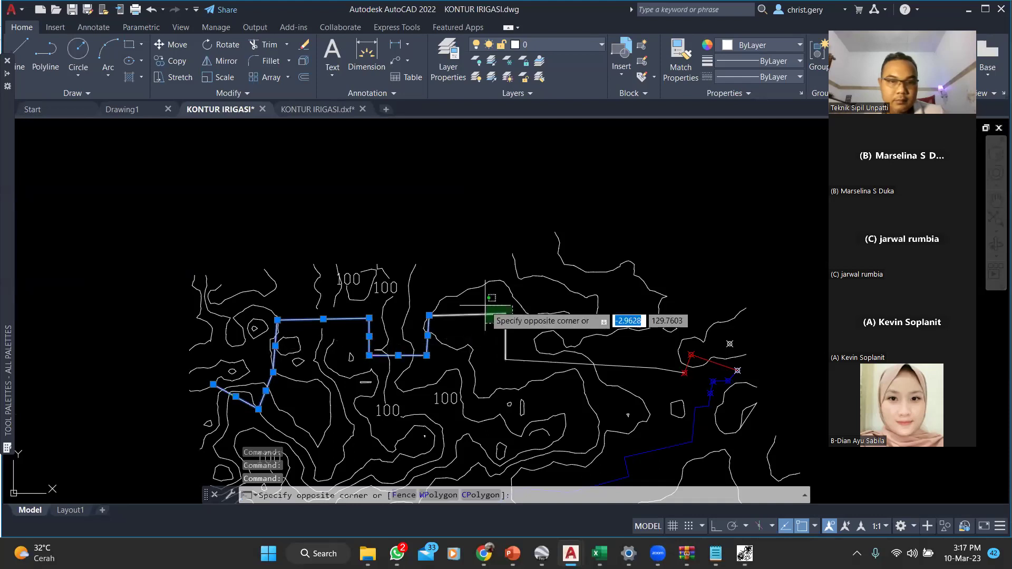
left_click(529, 362)
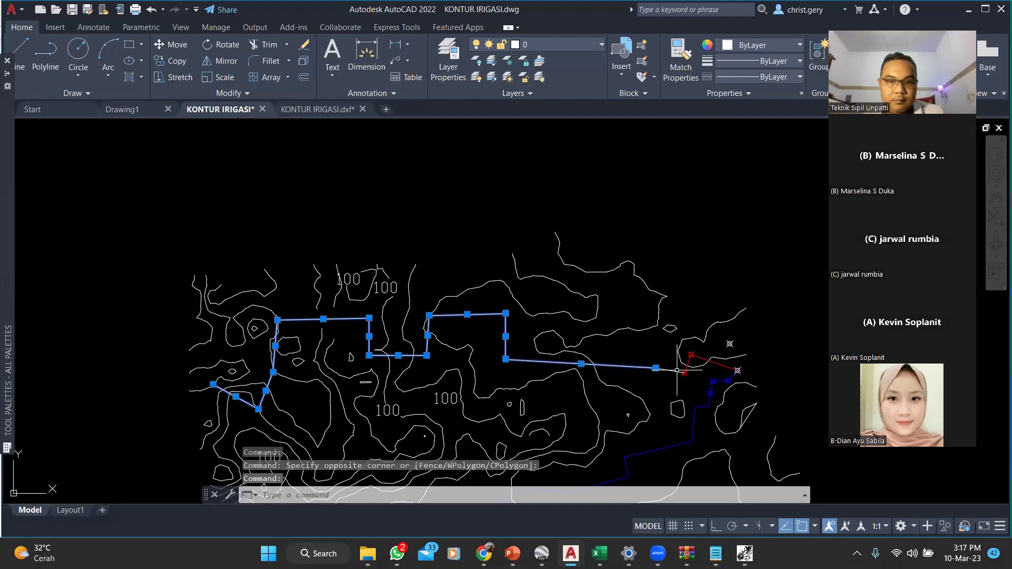
left_click(555, 47)
left_click(543, 281)
key("Escape")
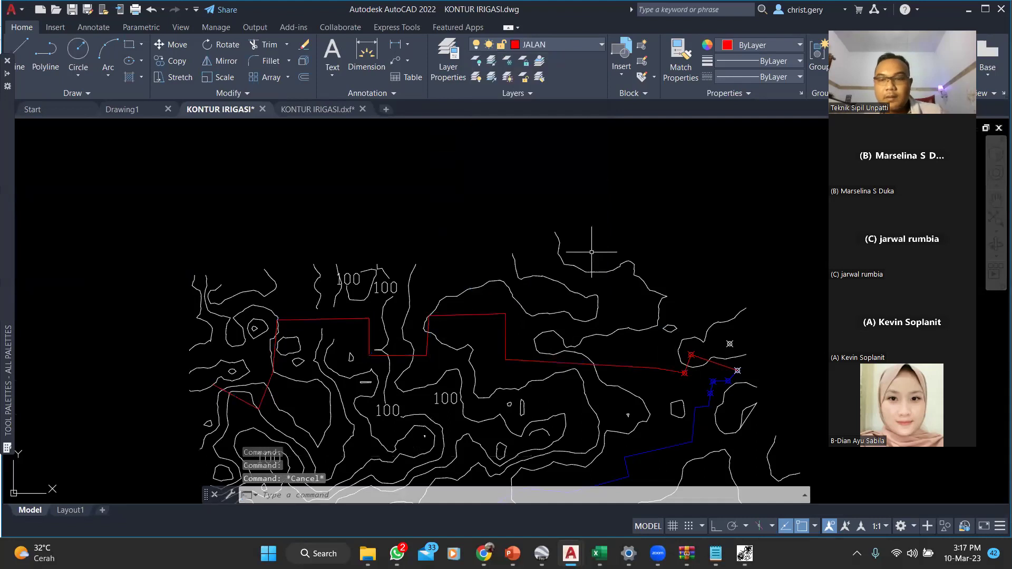
Draw a rectangle over the contours between the red road line and the blue river line
scroll(570, 337, "down", 5)
scroll(558, 343, "up", 5)
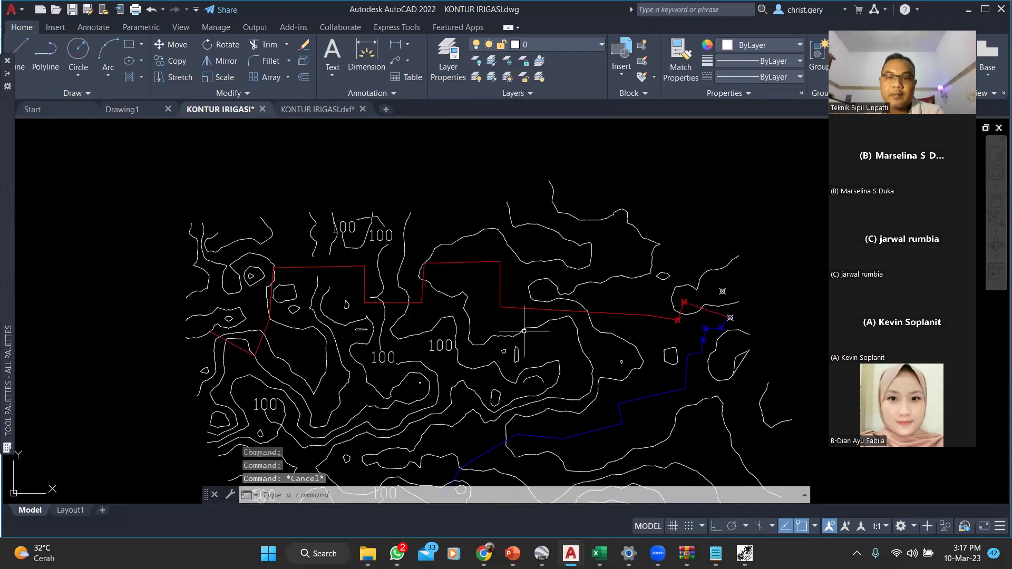
scroll(575, 343, "down", 4)
scroll(575, 344, "up", 2)
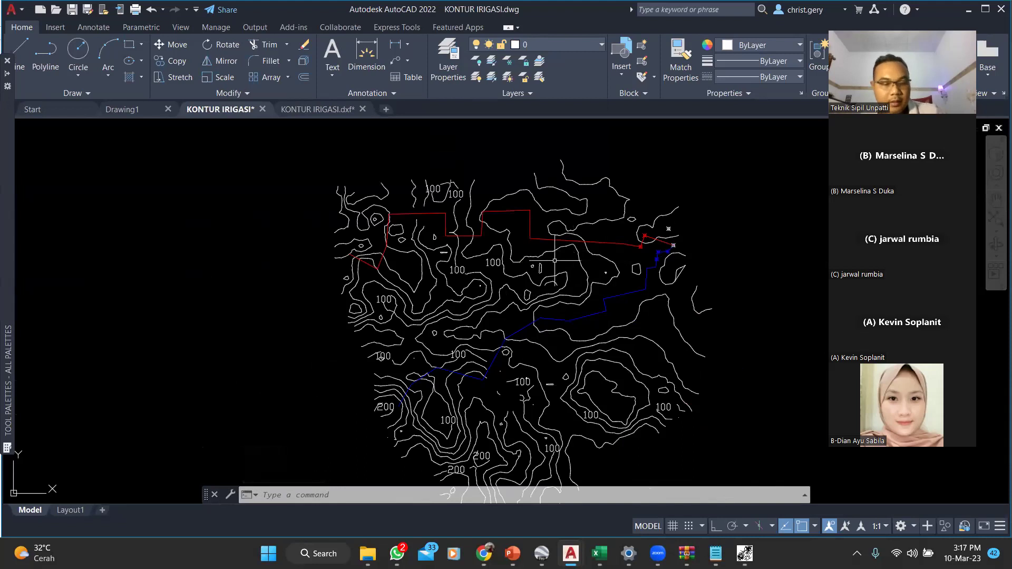
type("REC")
key("Return")
scroll(590, 274, "up", 3)
left_click(403, 192)
left_click(552, 278)
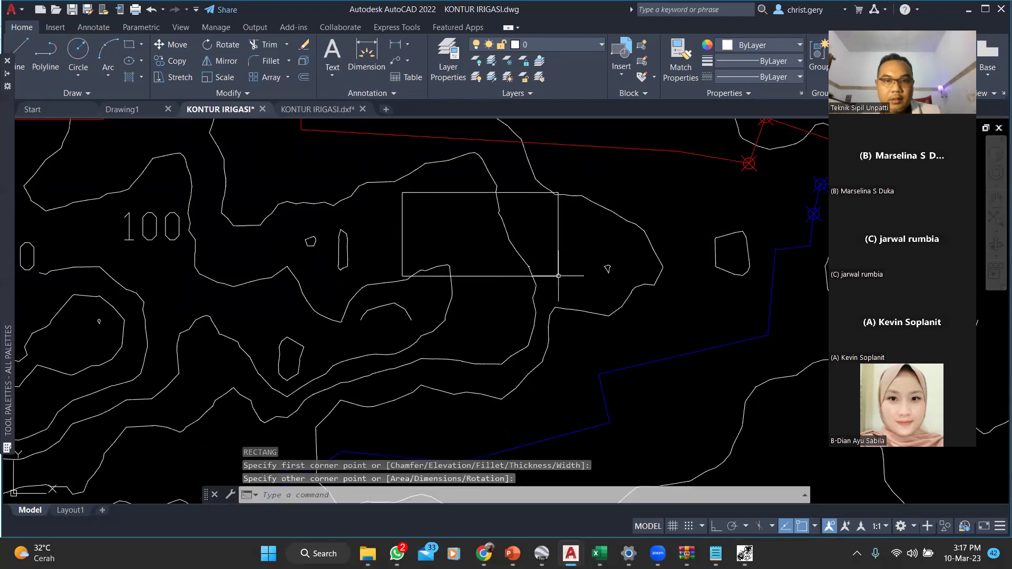
Draw a second, flatter rectangle over the contours south of the river line
scroll(556, 280, "down", 5)
left_click(556, 280)
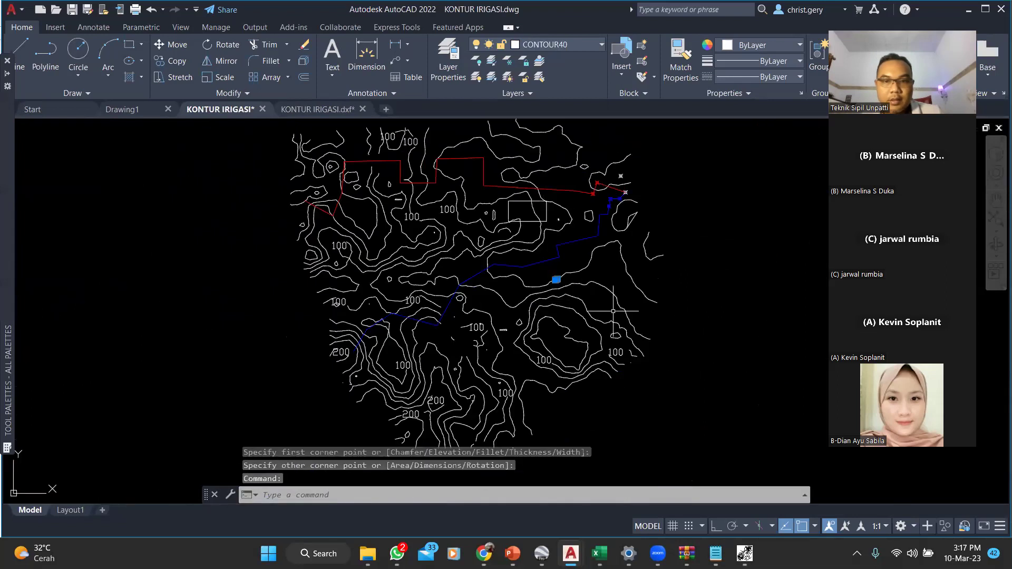
key("Escape")
key("Return")
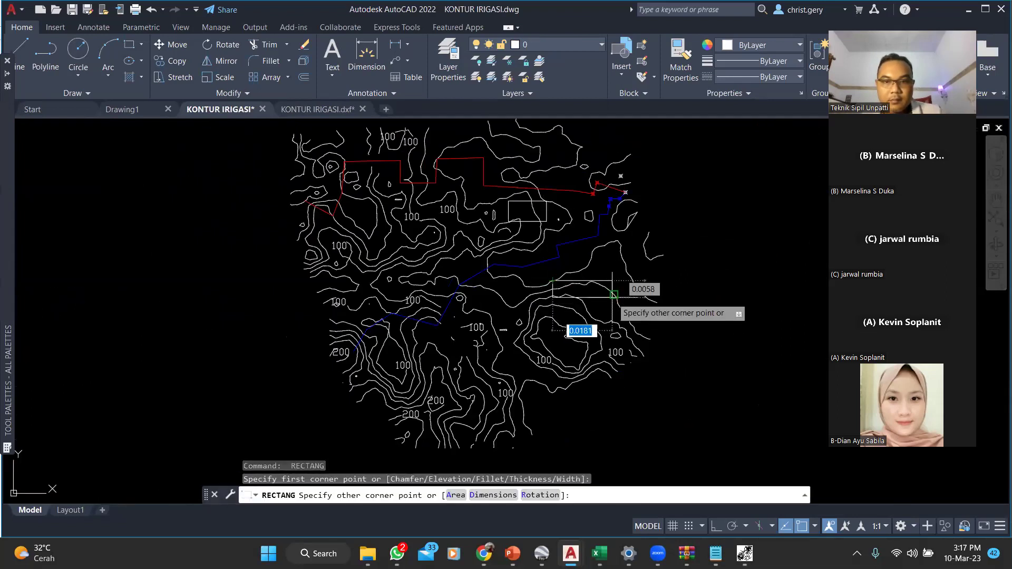
left_click(552, 293)
left_click(613, 281)
scroll(594, 262, "up", 4)
left_click(607, 253)
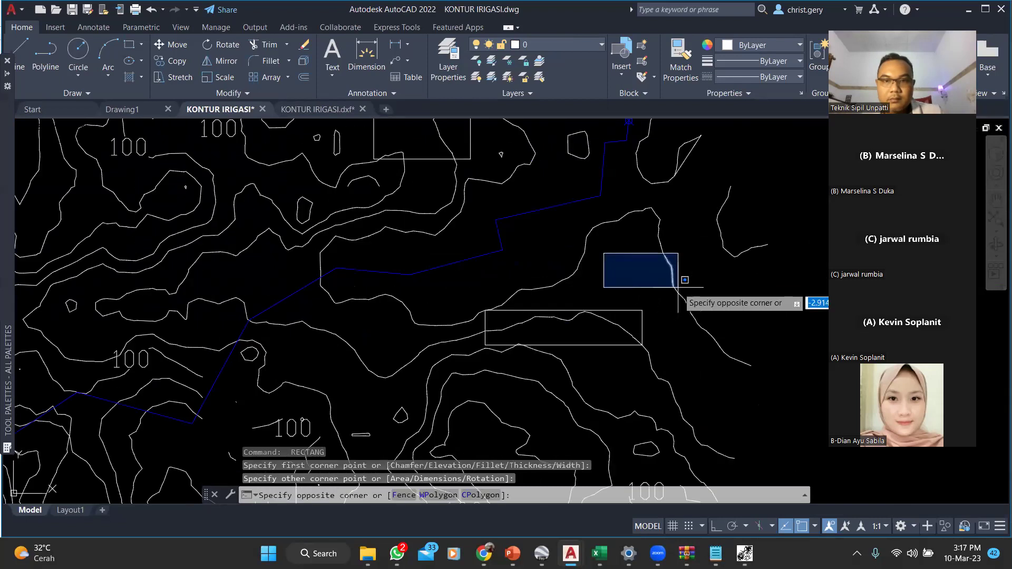
left_click(699, 284)
left_click(654, 293)
left_click(580, 263)
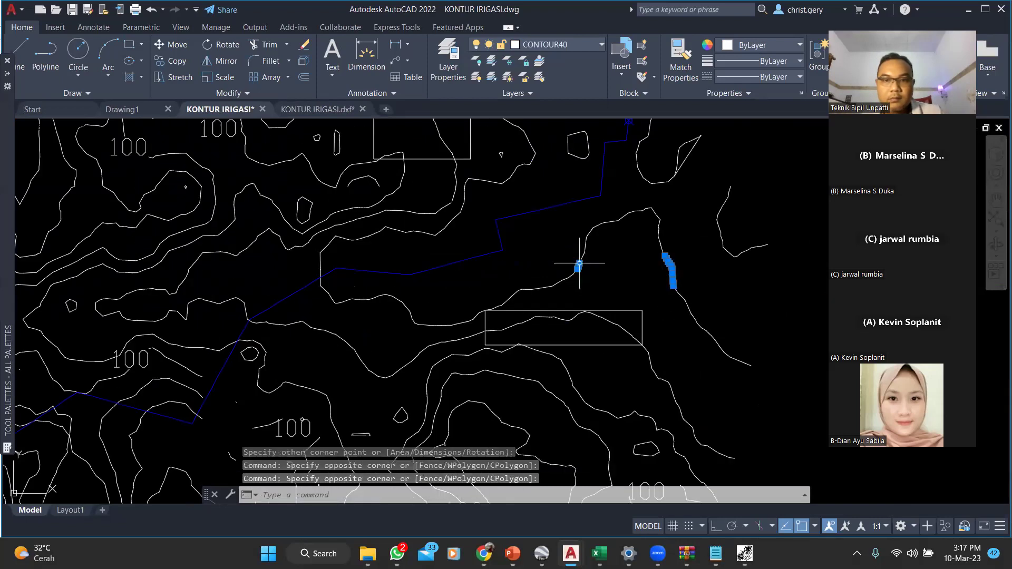
key("Escape")
key("Escape")
Set the object color of both rectangles beside the river line to yellow, leaving them on layer 0
left_click(527, 311)
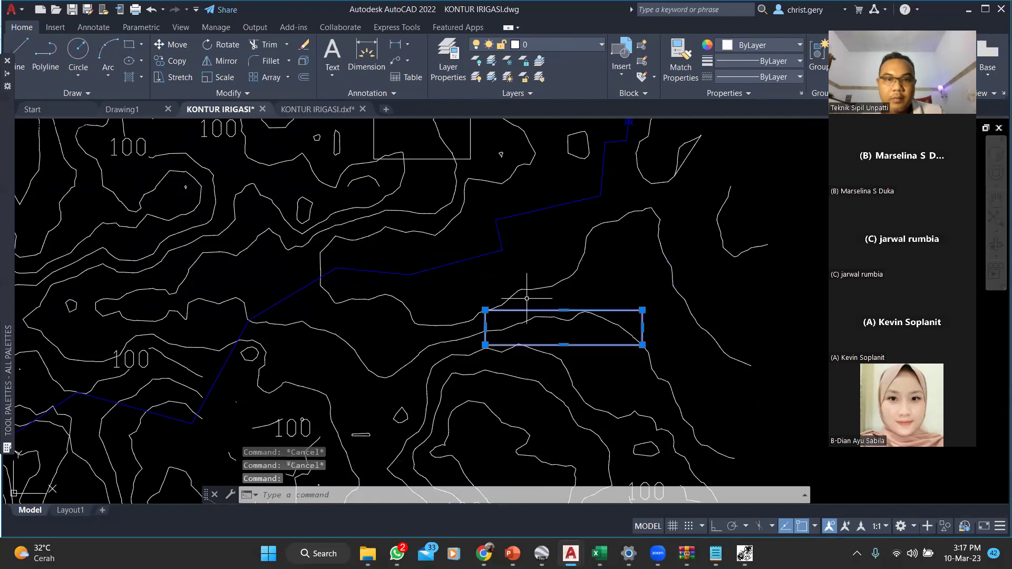
left_click(419, 158)
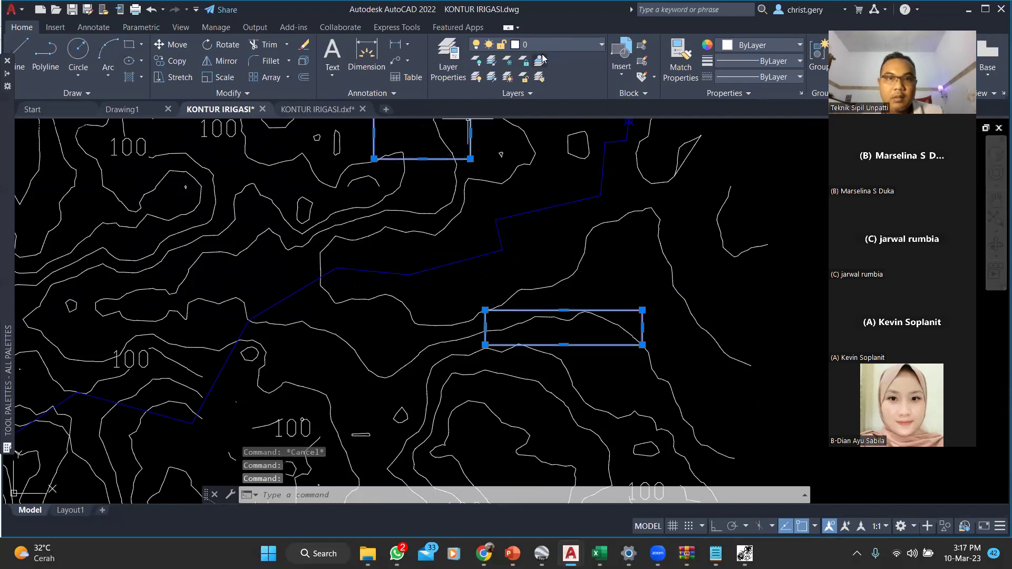
left_click(552, 50)
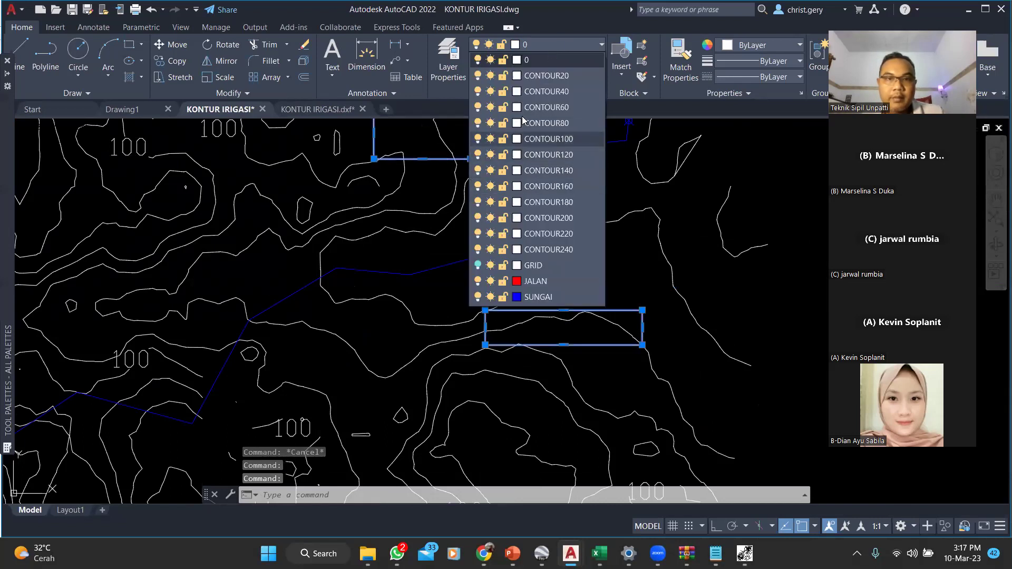
left_click(509, 124)
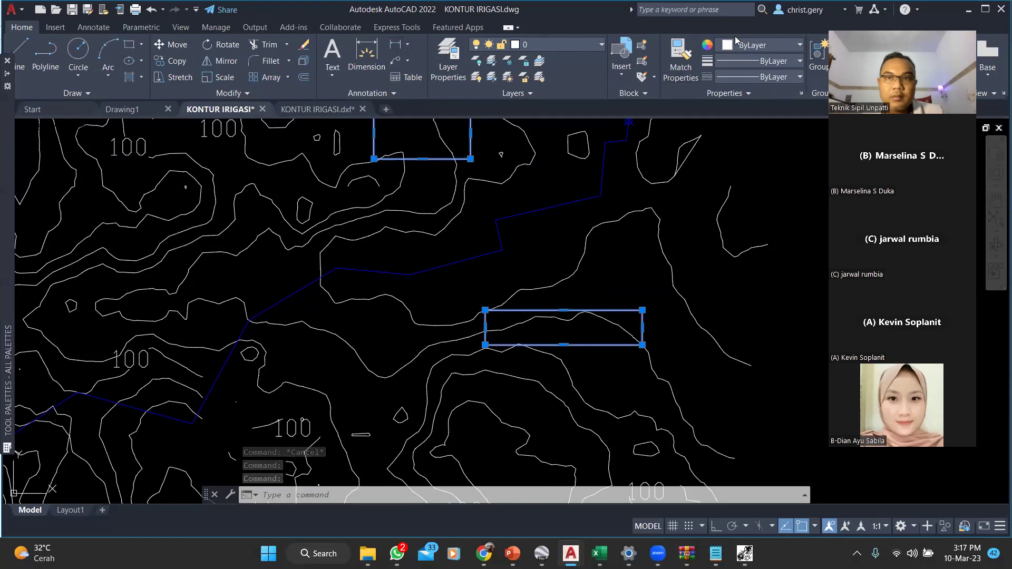
left_click(743, 47)
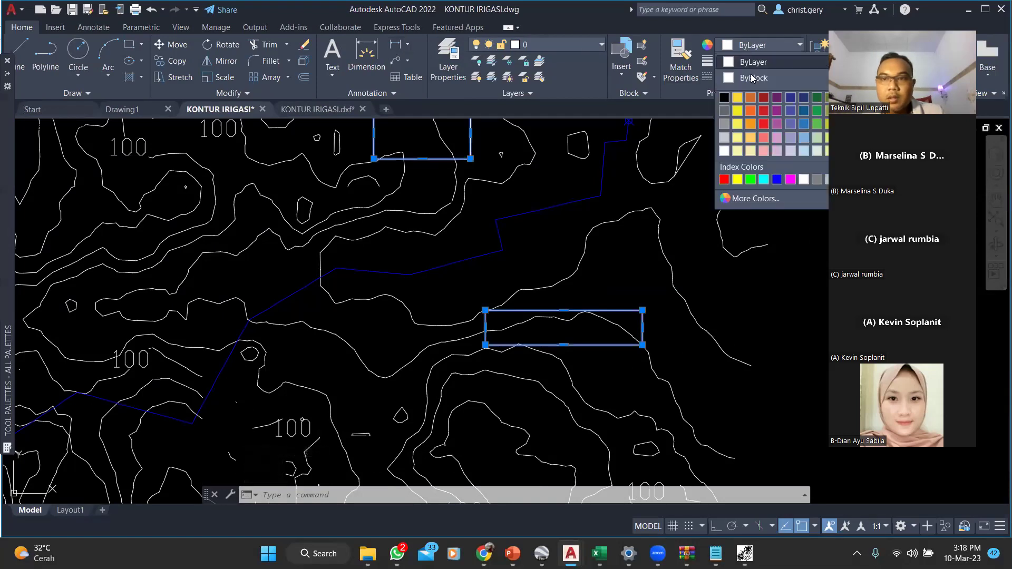
left_click(737, 111)
key("Escape")
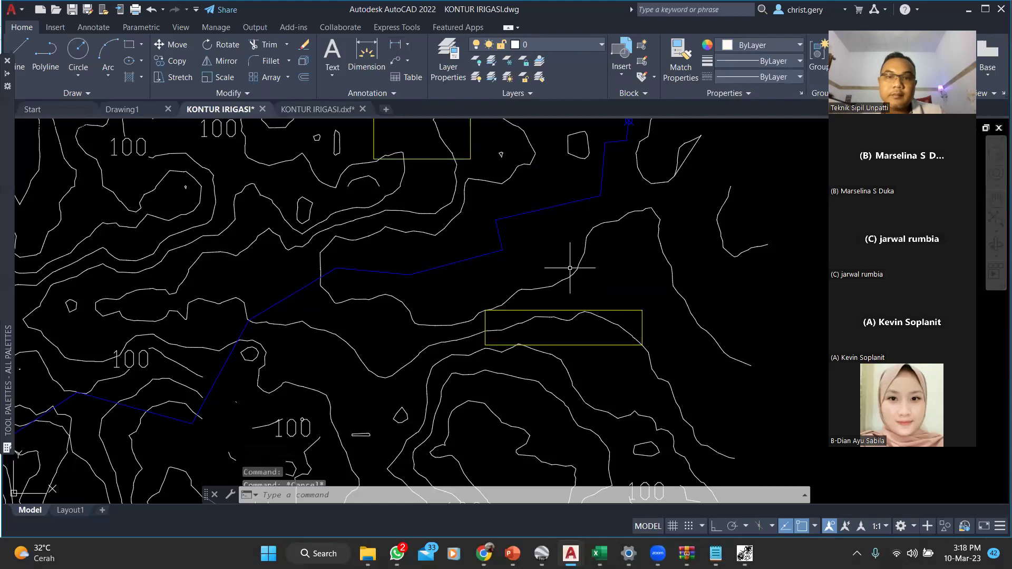
Draw a rectangle about 0.143 units wide that encloses the whole contour map with a margin on all sides
scroll(577, 267, "down", 5)
scroll(551, 374, "up", 3)
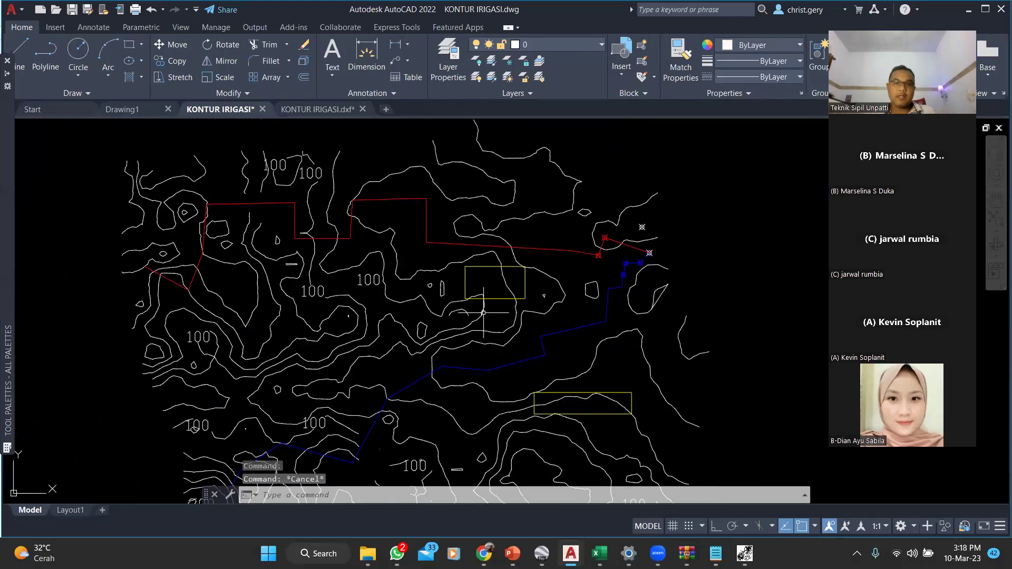
scroll(551, 358, "up", 4)
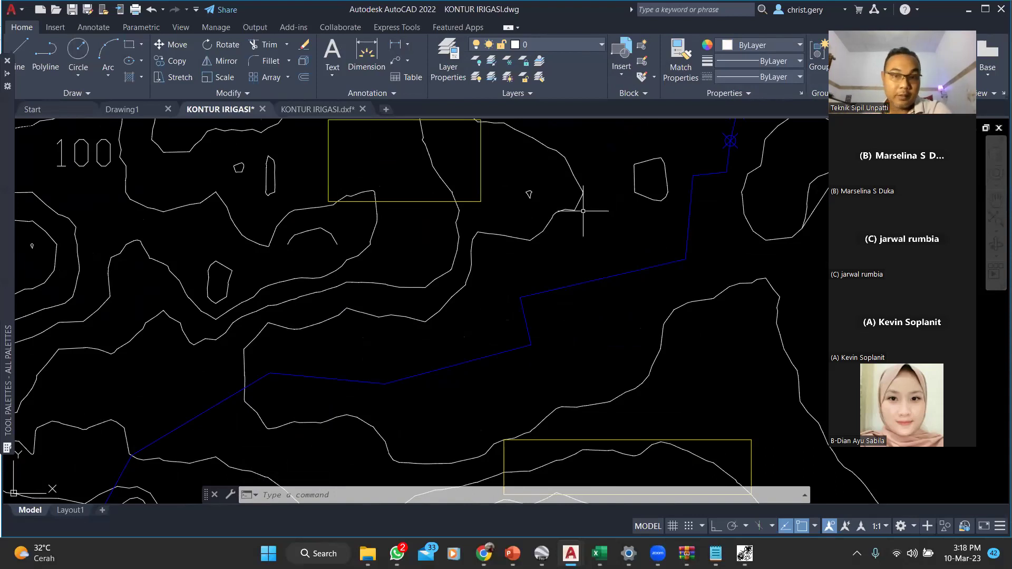
scroll(592, 293, "down", 6)
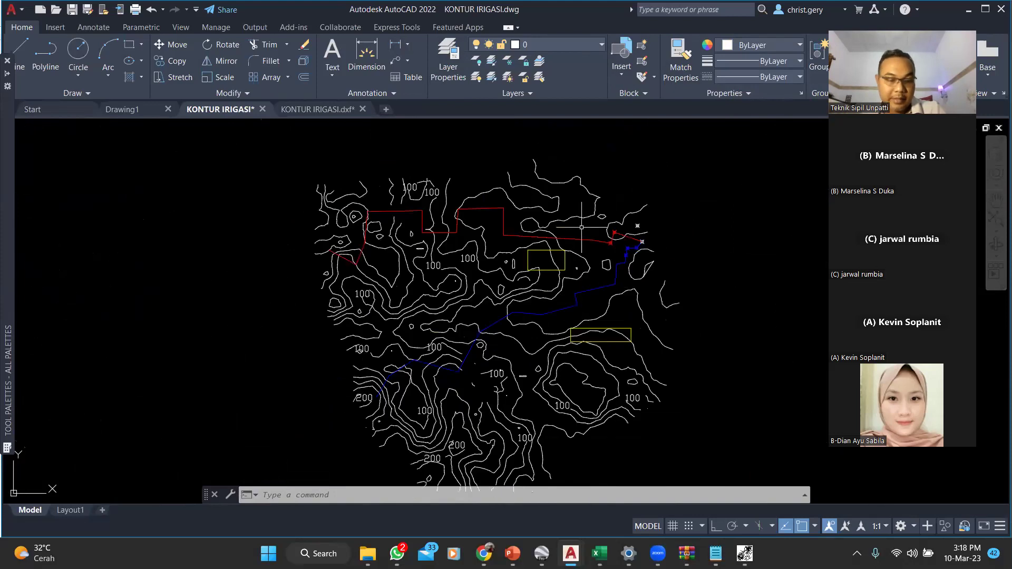
mouse_move(410, 185)
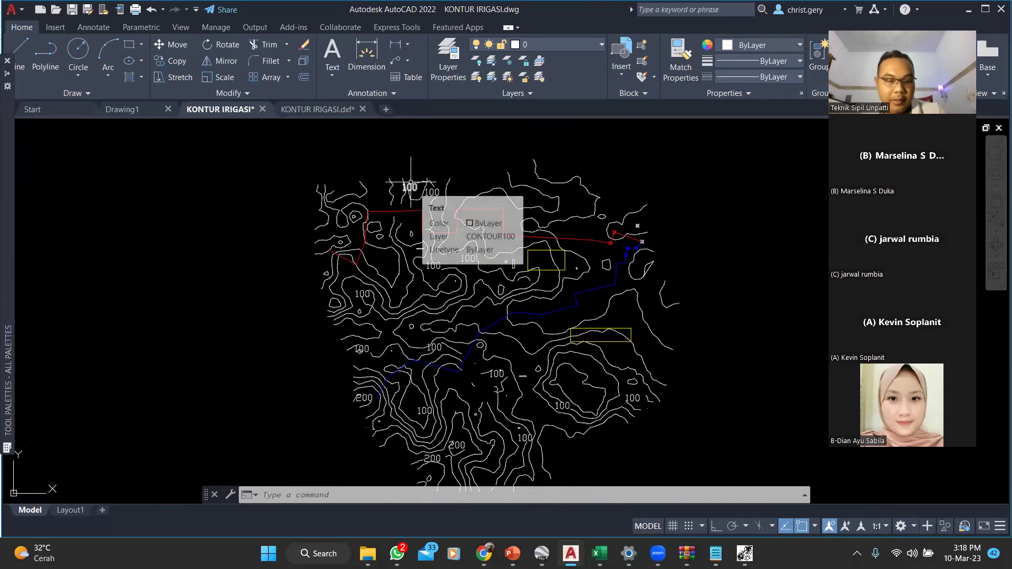
type("RE")
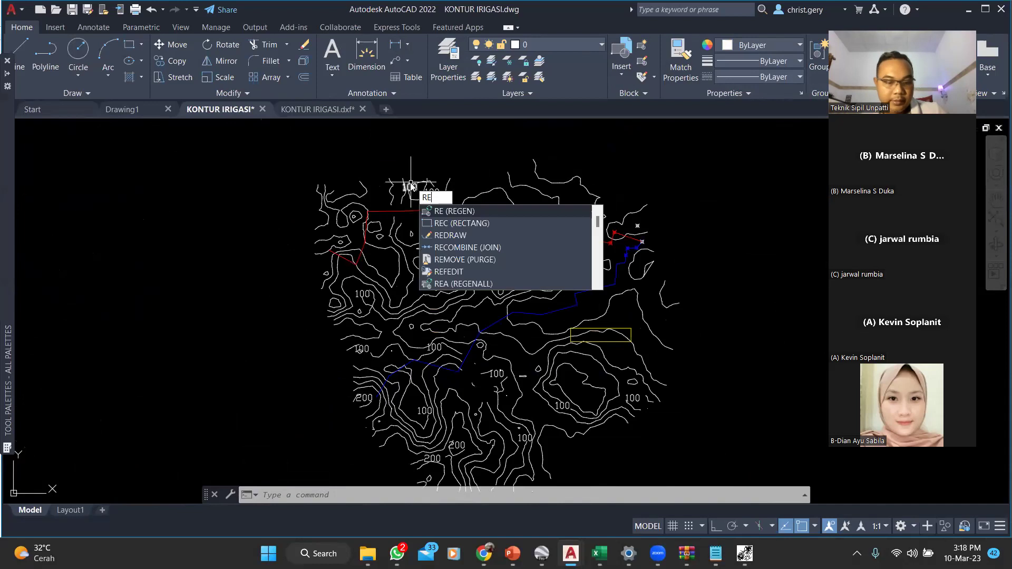
type("C")
key("Return")
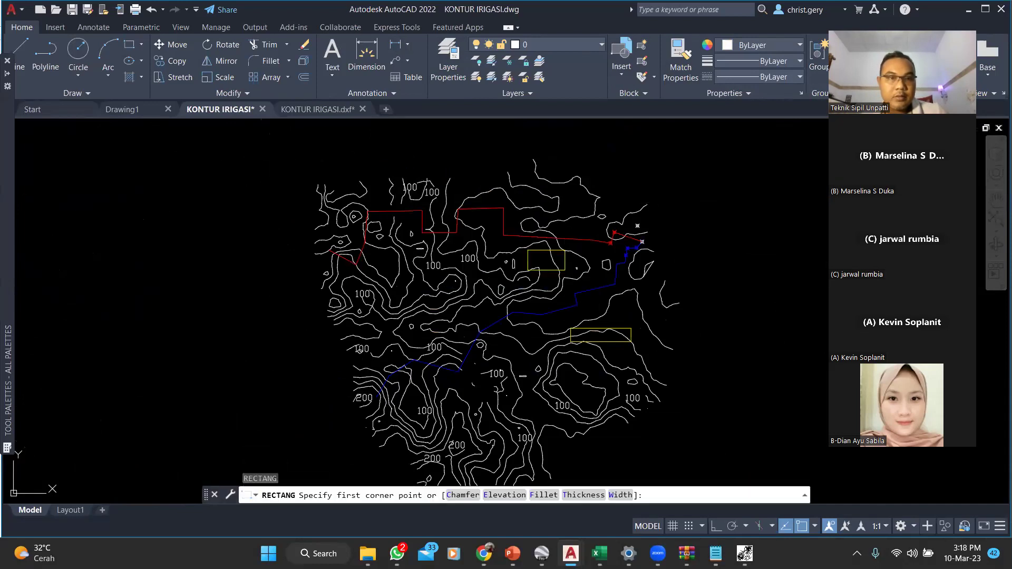
left_click(276, 158)
scroll(284, 164, "down", 5)
left_click(458, 296)
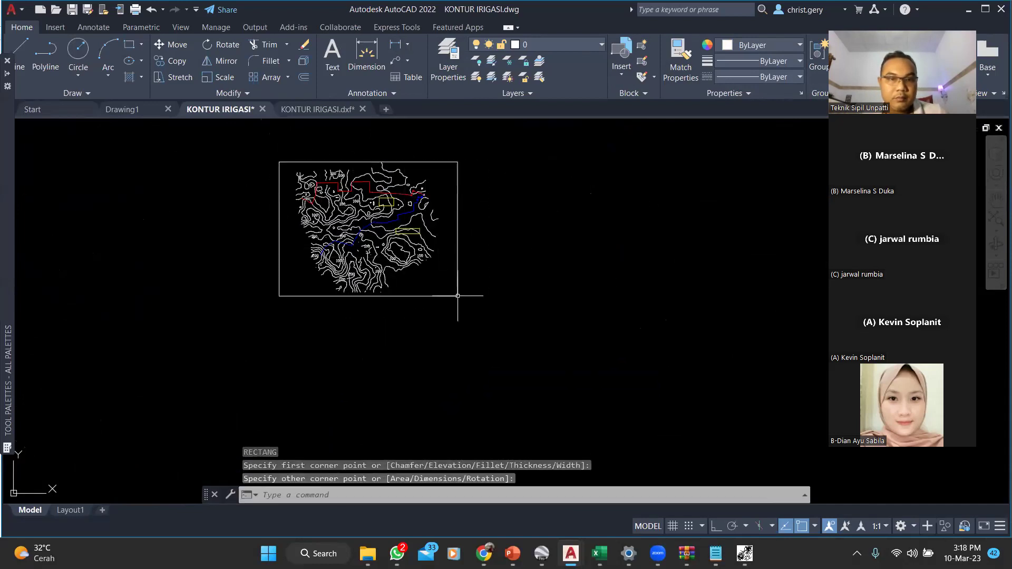
Measure the enclosing frame's area with the AREA command in subtract mode, picking its four corners, and close the command
type("AREA")
key("Return")
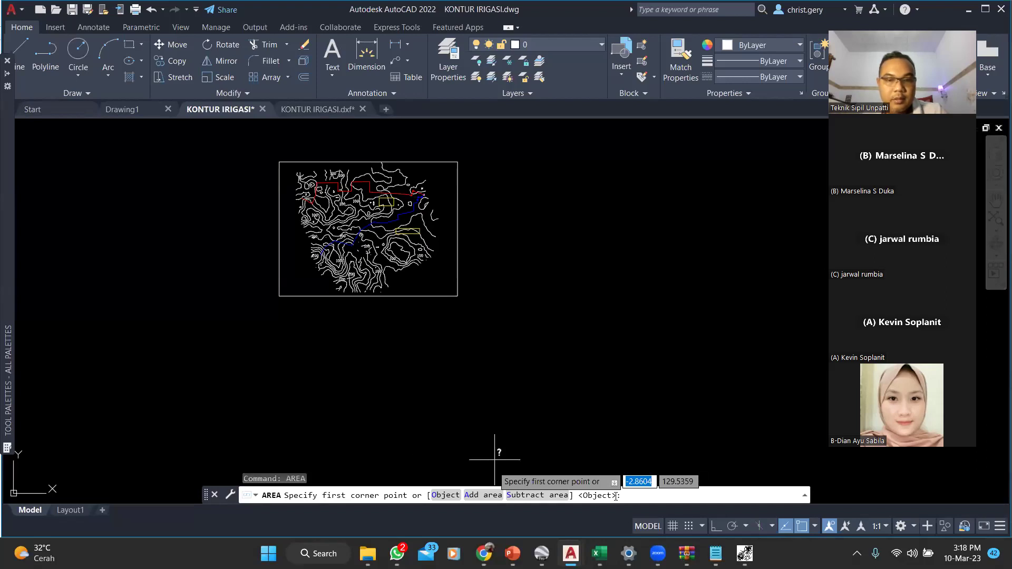
left_click(532, 495)
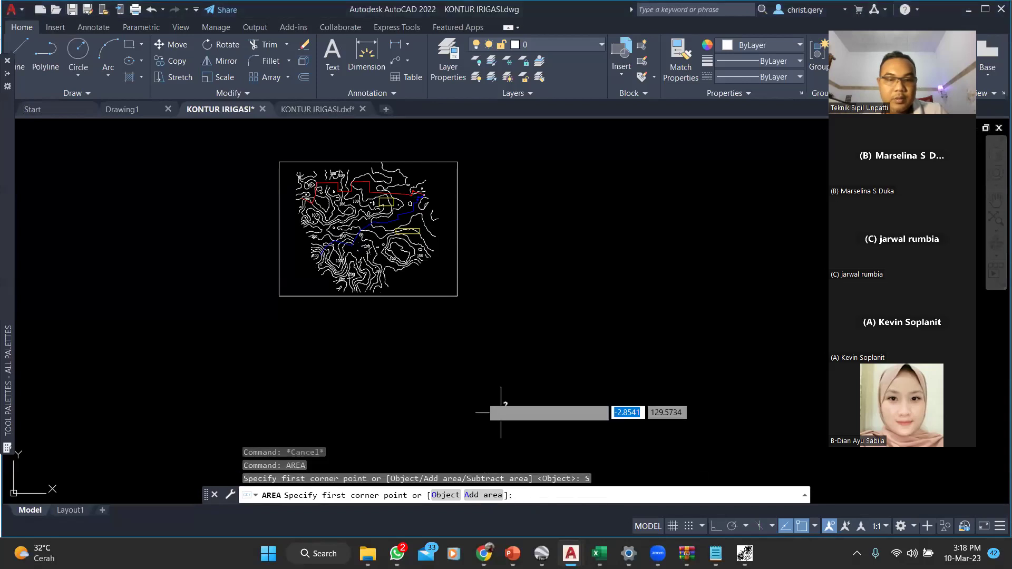
left_click(457, 295)
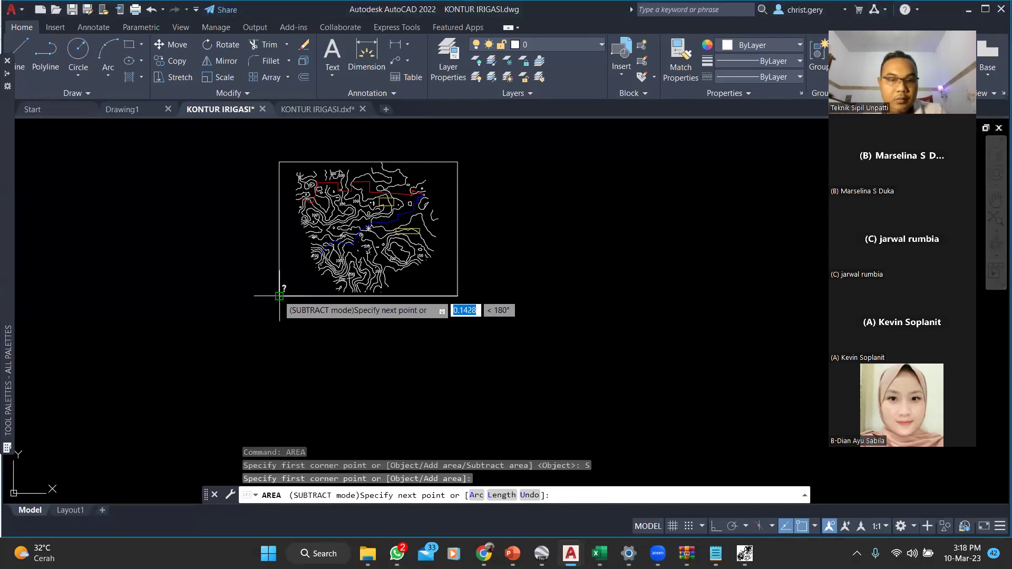
left_click(280, 296)
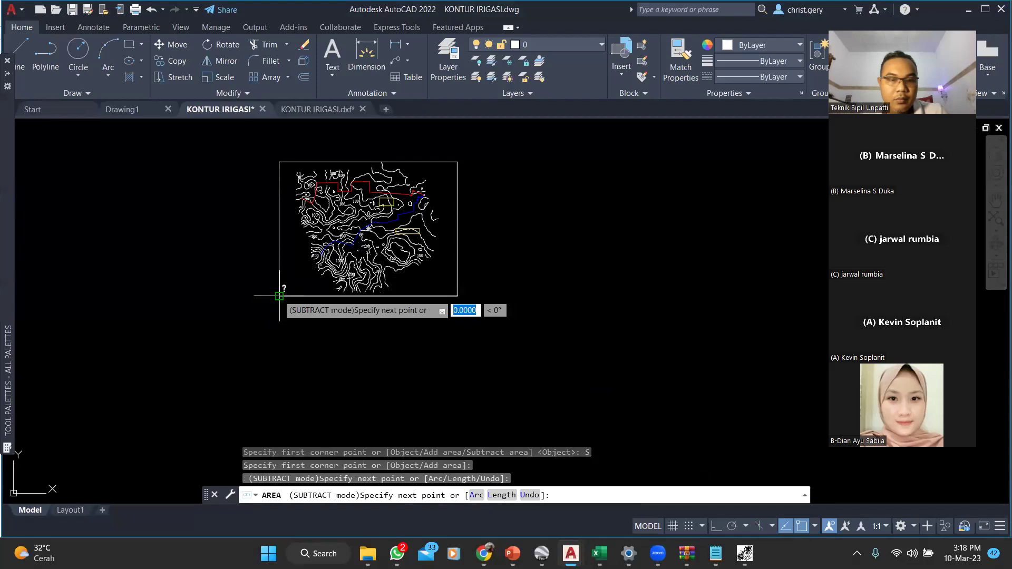
left_click(279, 161)
middle_click_drag(470, 158, 472, 218)
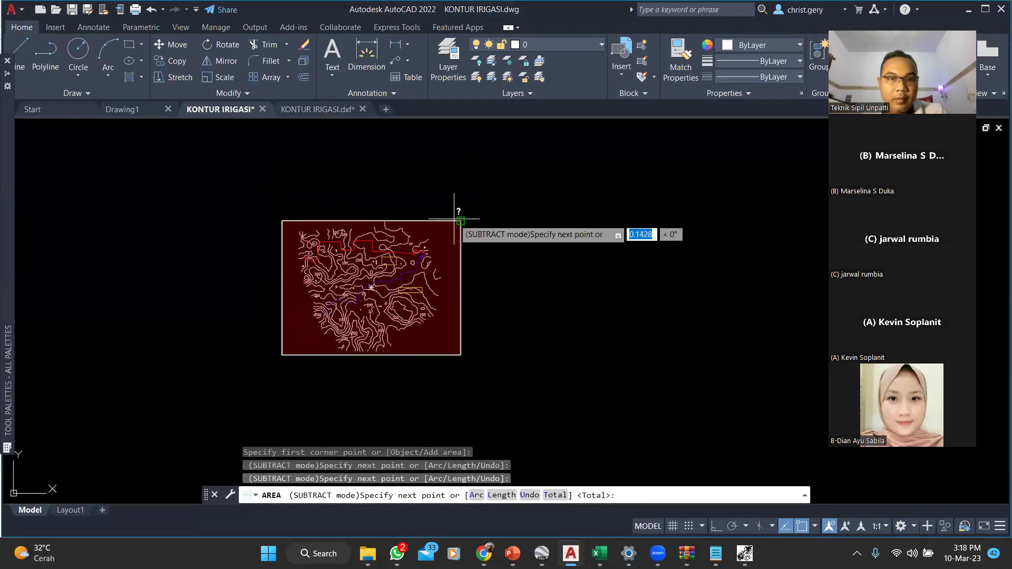
left_click(455, 219)
key("Return")
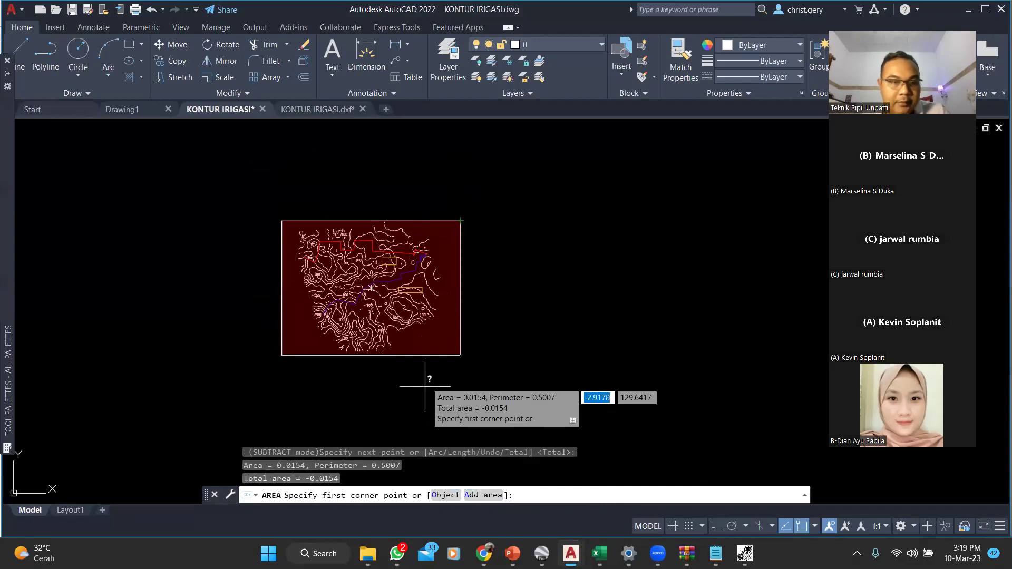
key("Escape")
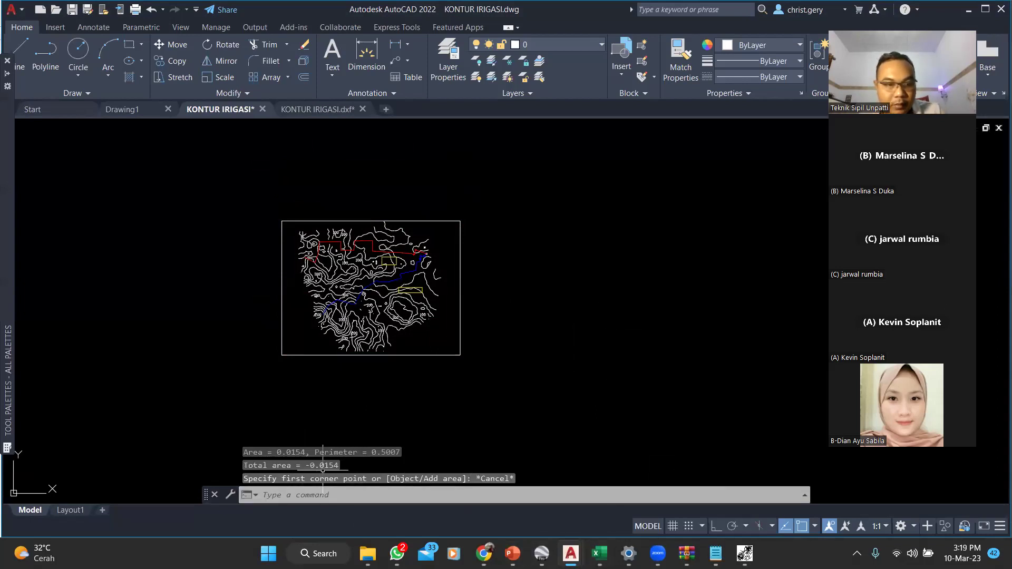
Switch to Google Earth Pro, examine the survey tracks and placemarks relative to the coast from several orientations, and bring up the QuikGrid contour grid for comparison
left_click(538, 552)
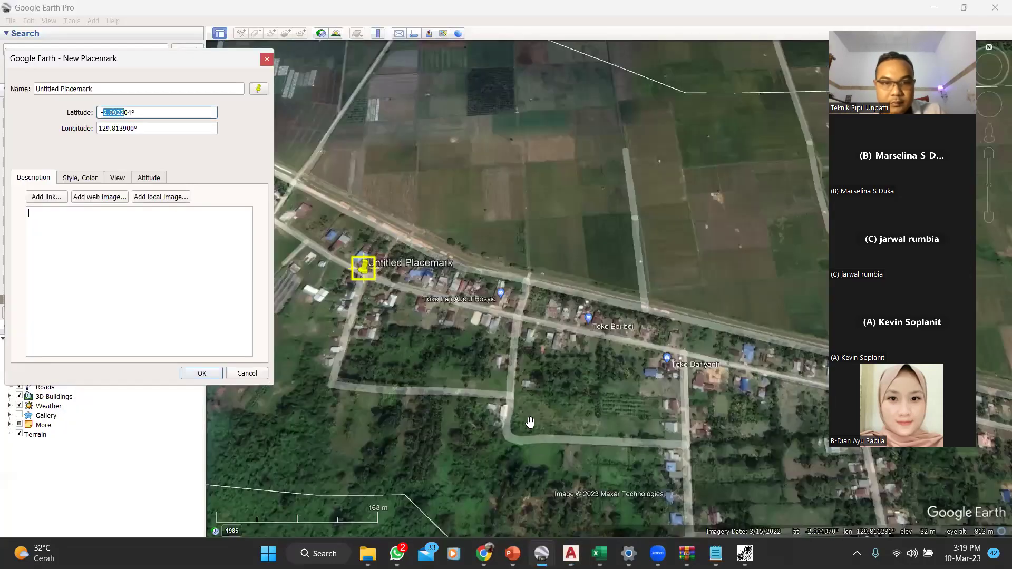
scroll(532, 424, "down", 4)
scroll(534, 433, "down", 5)
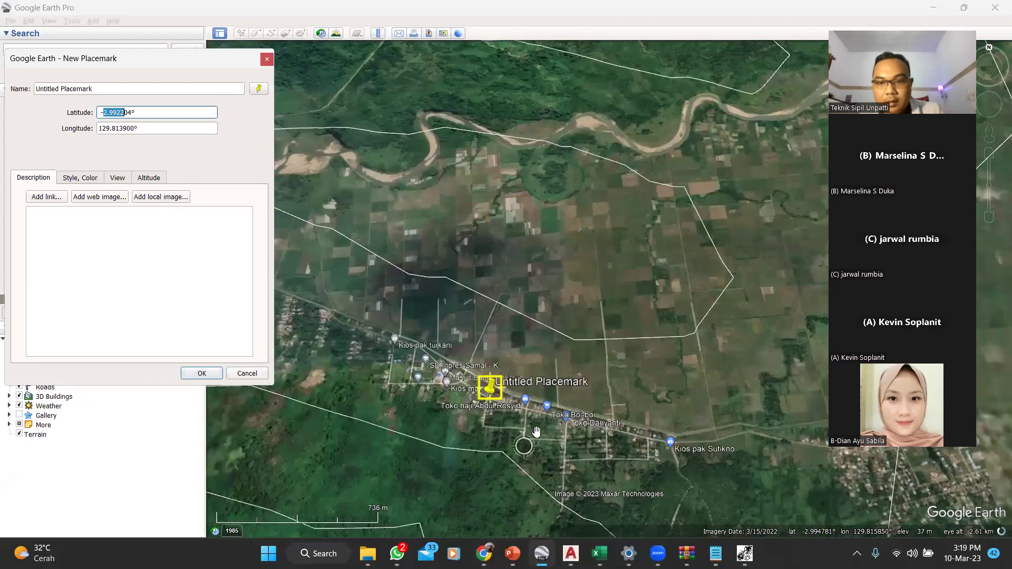
scroll(543, 416, "down", 5)
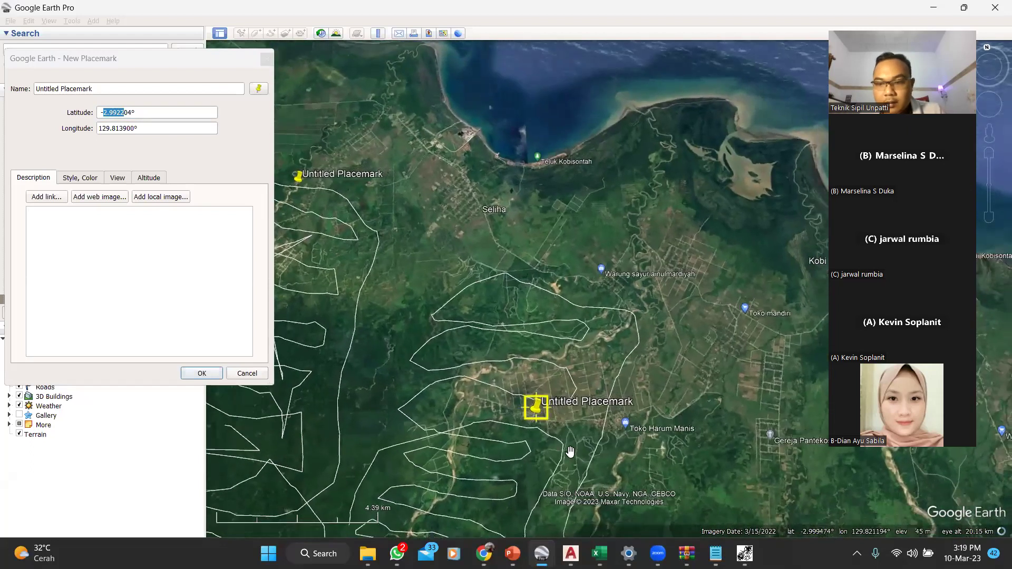
scroll(570, 452, "down", 1)
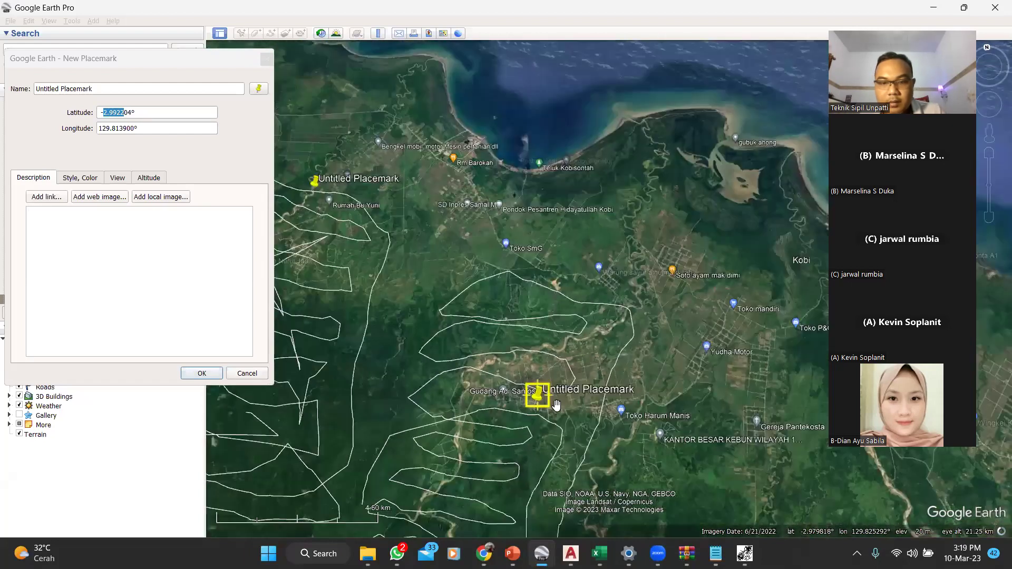
middle_click_drag(514, 383, 395, 380)
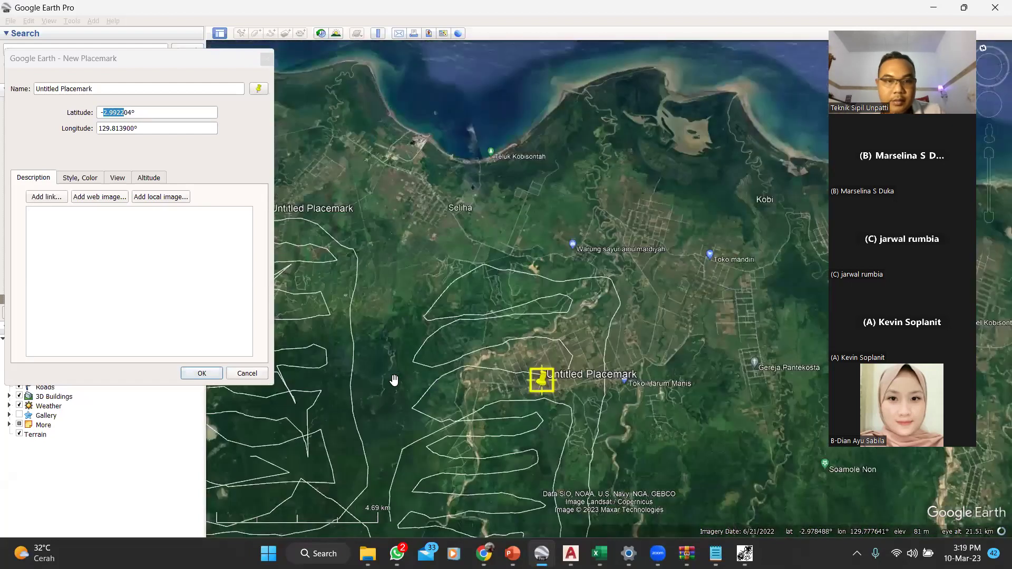
scroll(394, 380, "down", 3)
left_click_drag(334, 394, 497, 369)
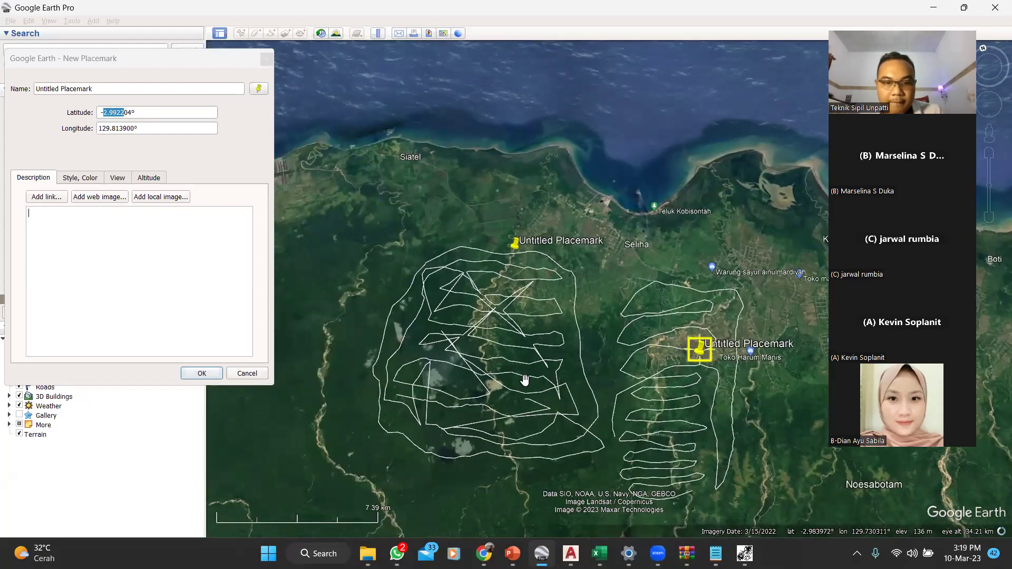
right_click_drag(524, 378, 472, 410)
middle_click_drag(341, 490, 611, 344)
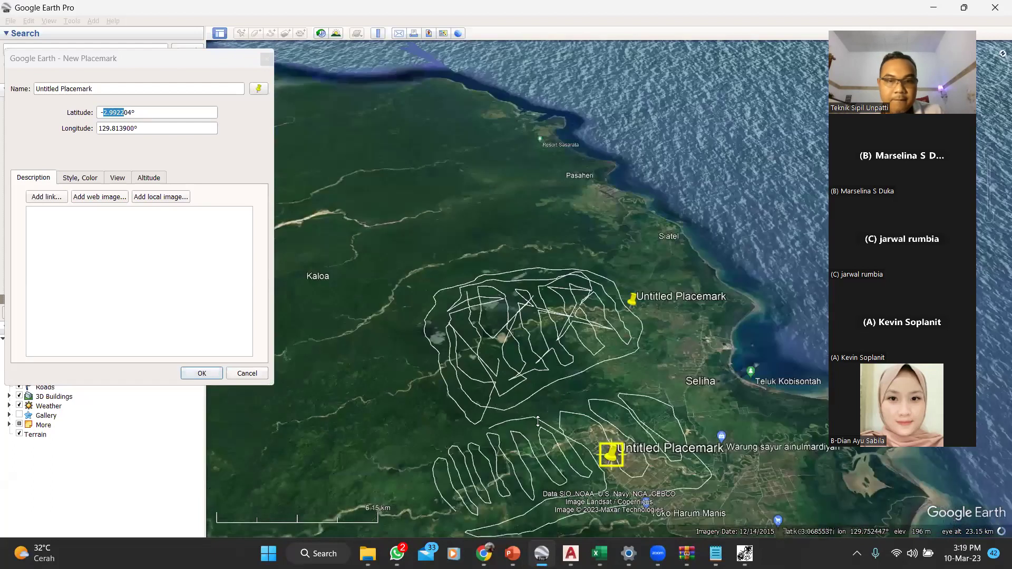
right_click_drag(538, 421, 543, 509)
right_click_drag(565, 459, 572, 409)
left_click_drag(582, 412, 484, 539)
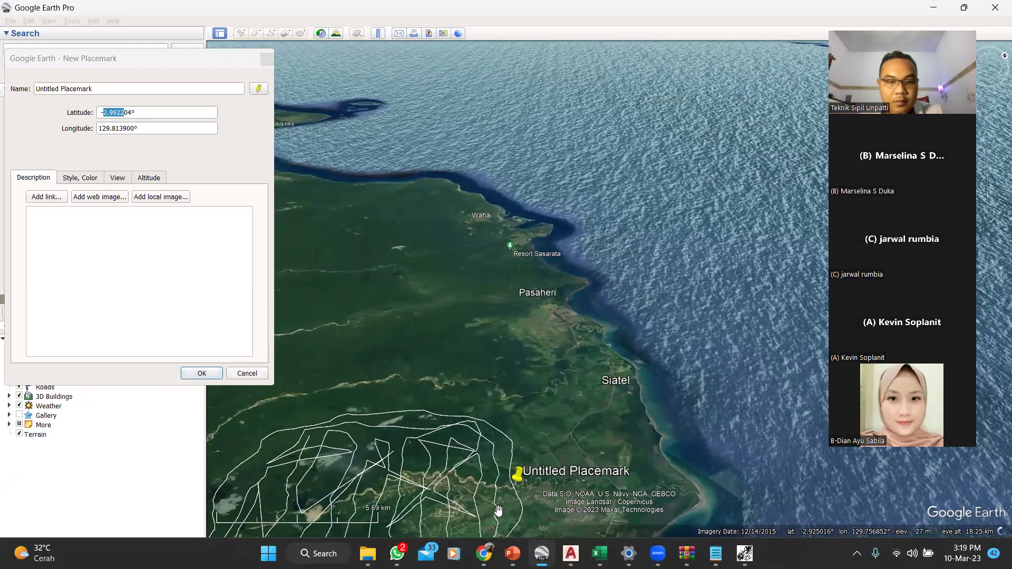
middle_click_drag(522, 489, 696, 507)
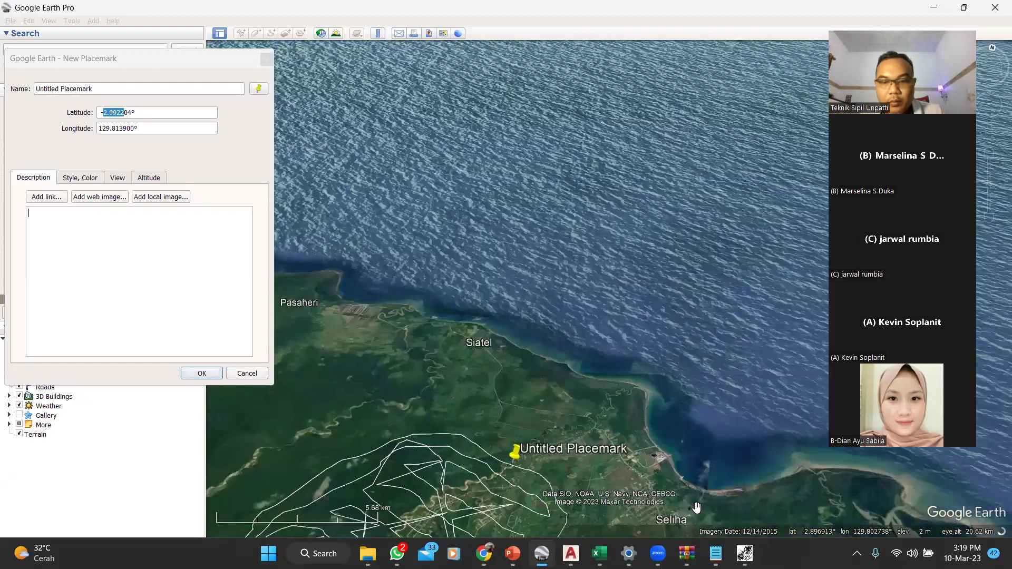
left_click(744, 553)
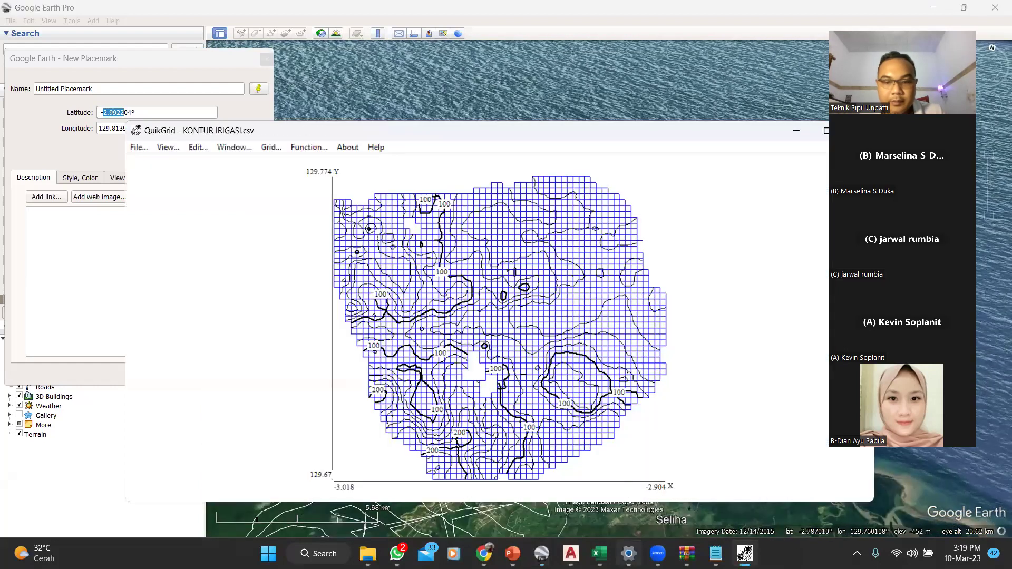
Switch to KONTUR IRIGASI.dwg in AutoCAD and draw a straight diagonal line from the western contour edge to the eastern edge near the river's upper end
mouse_move(628, 553)
mouse_move(570, 554)
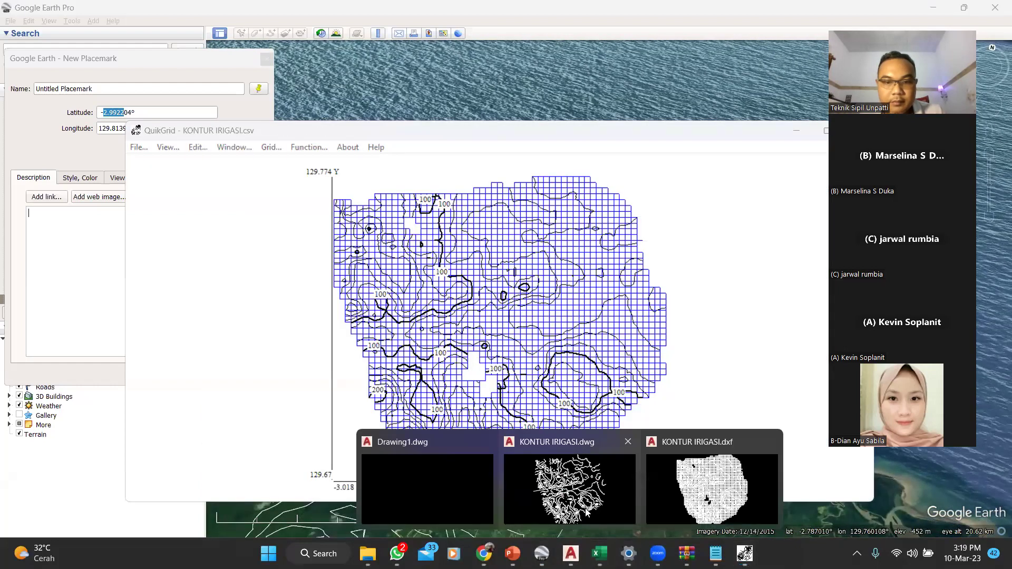
left_click(560, 487)
scroll(292, 270, "up", 4)
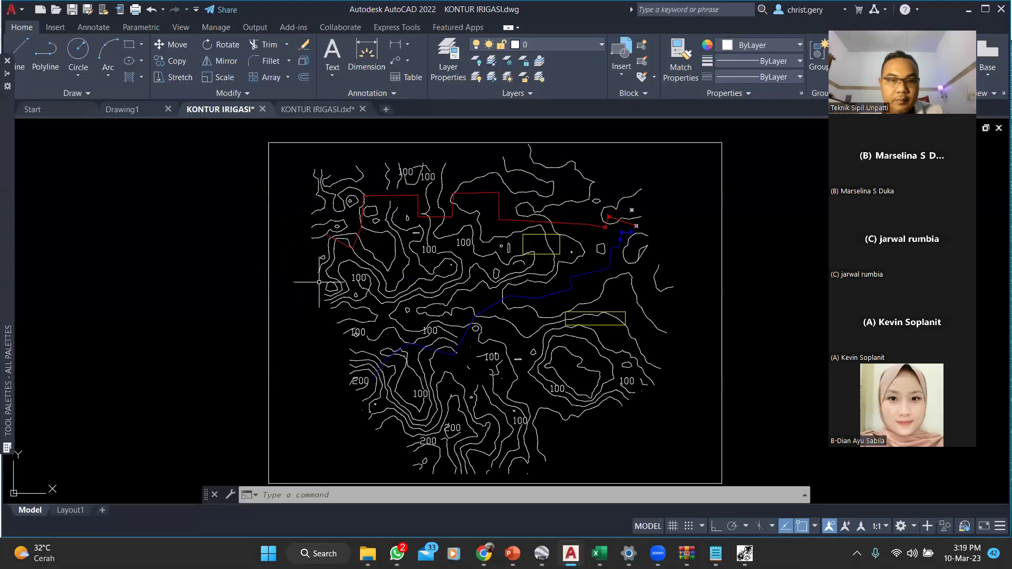
type("l")
key("Return")
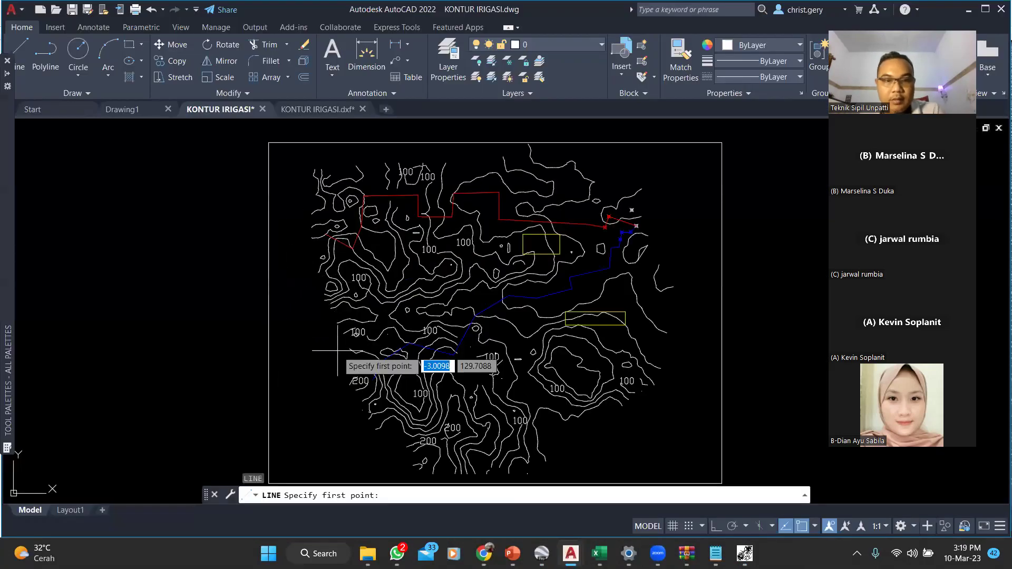
left_click(343, 346)
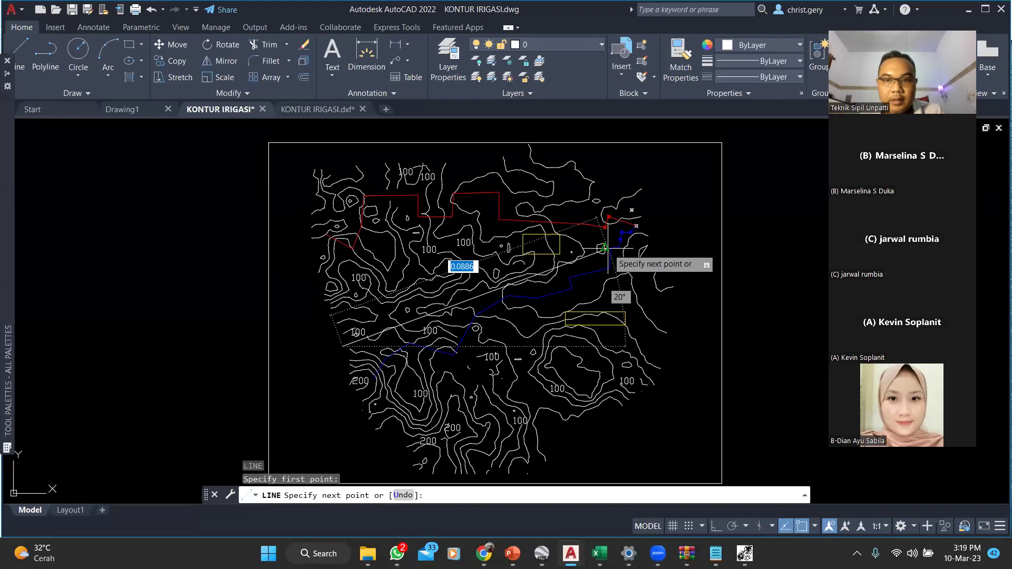
left_click(646, 234)
key("Escape")
key("Escape")
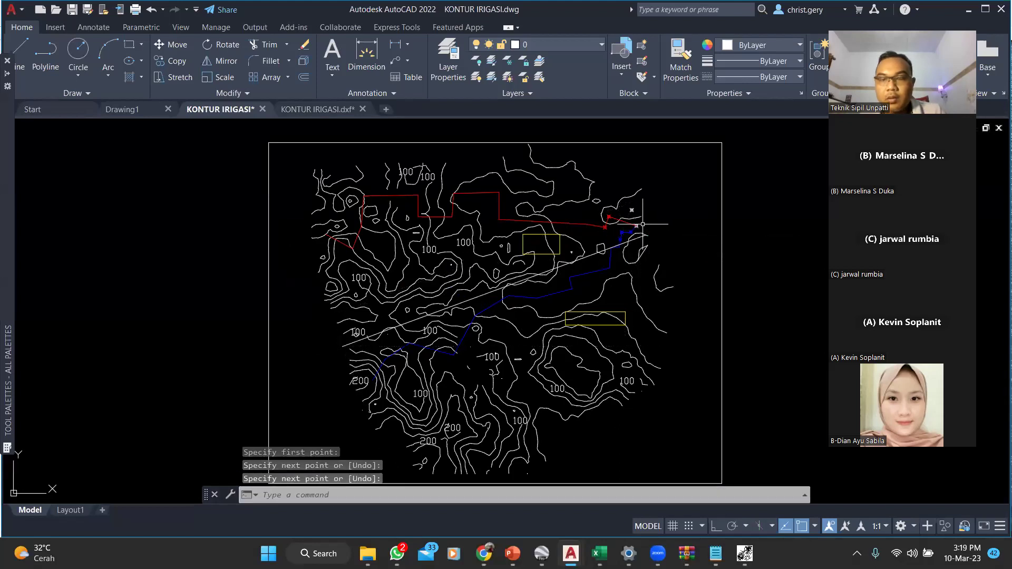
scroll(632, 226, "down", 2)
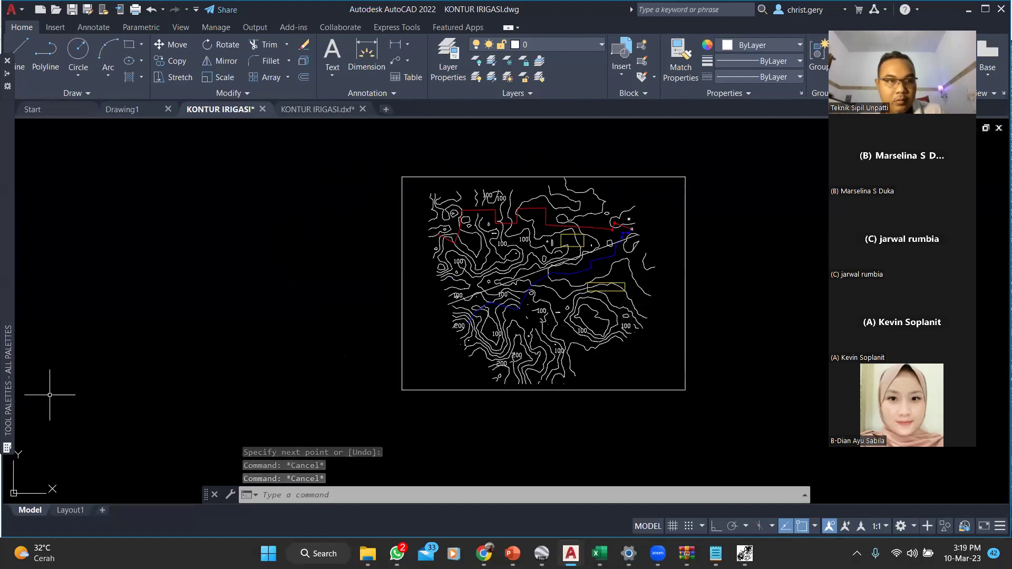
type("mt")
key("Return")
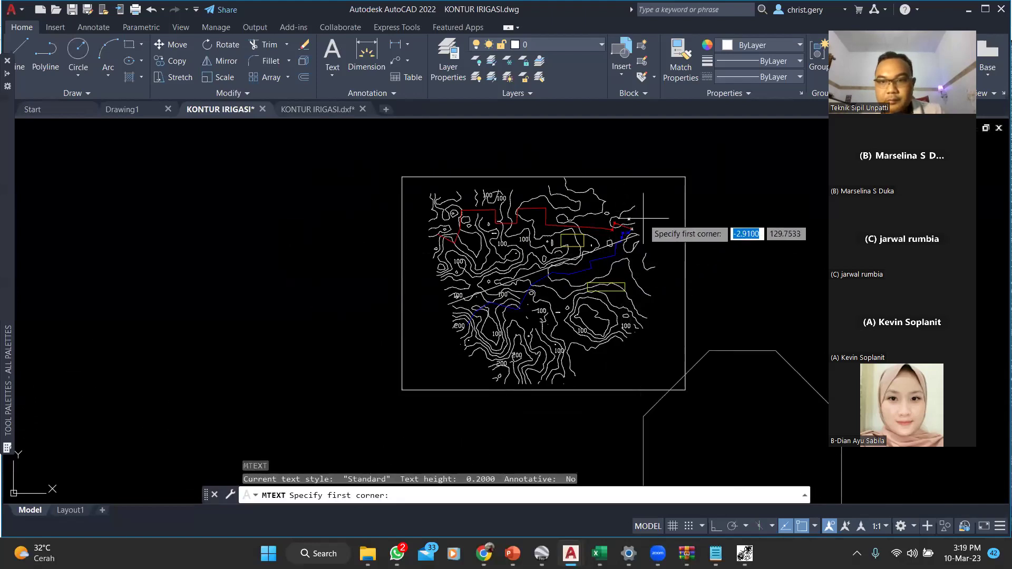
middle_click_drag(643, 220, 385, 280)
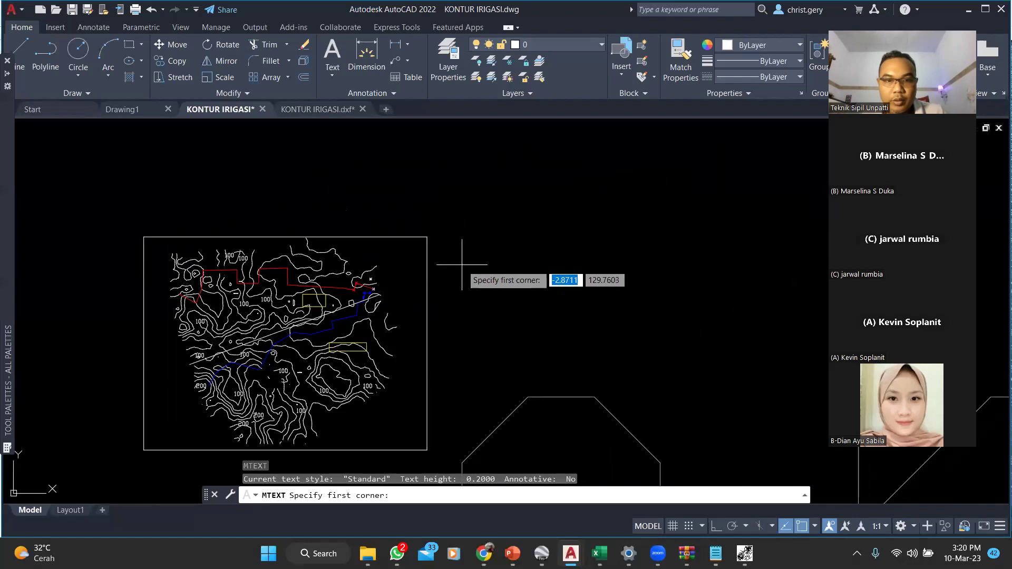
left_click(462, 263)
left_click(527, 279)
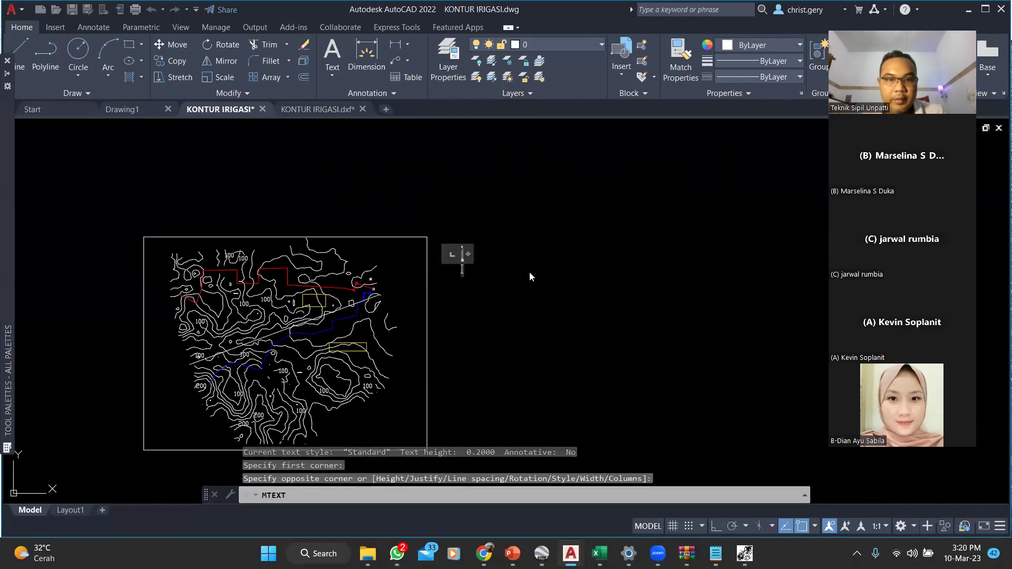
type("0.154")
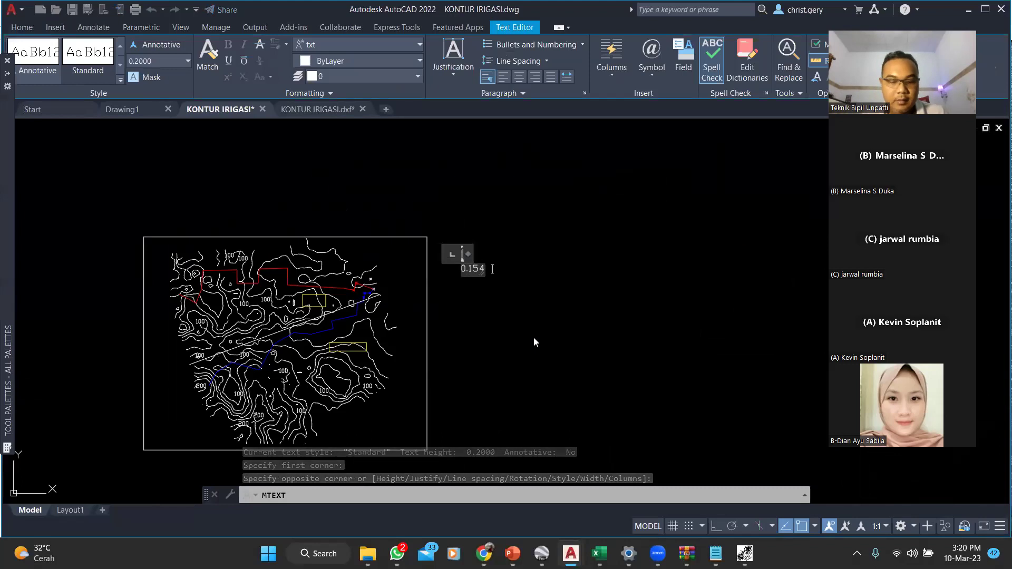
key("Return")
type("X")
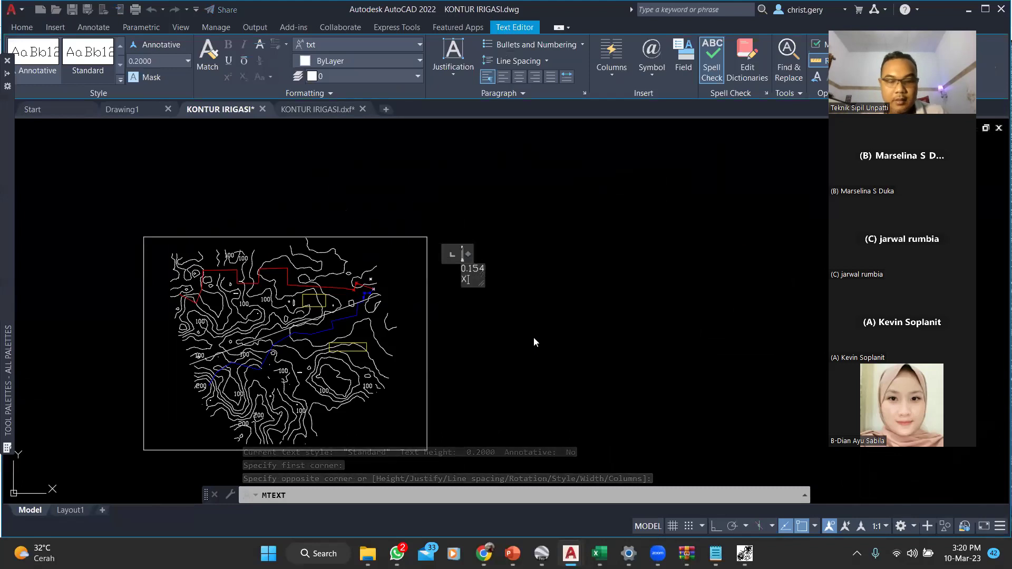
key("Return")
type("10")
key("Return")
type("KM")
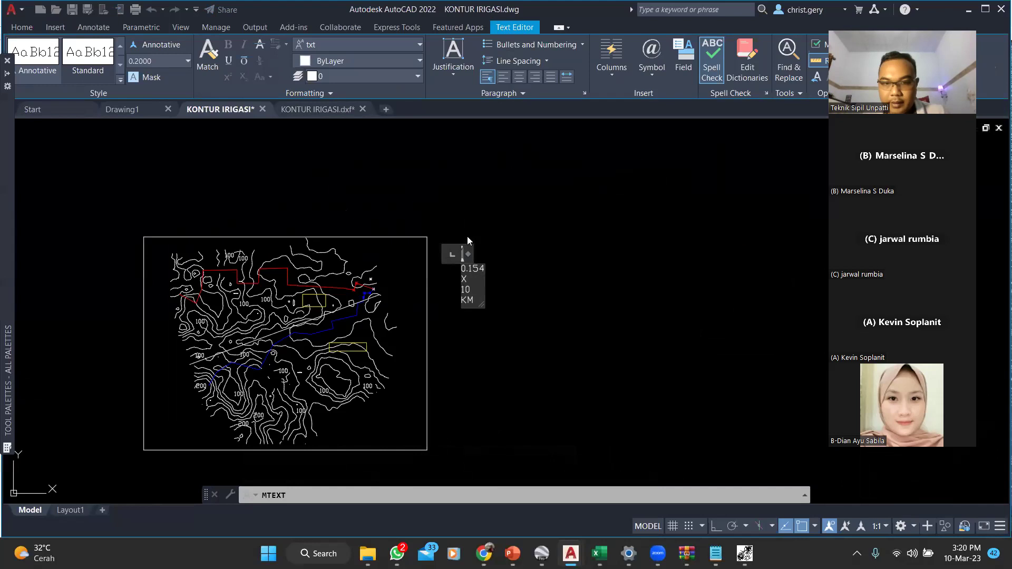
left_click_drag(481, 305, 579, 281)
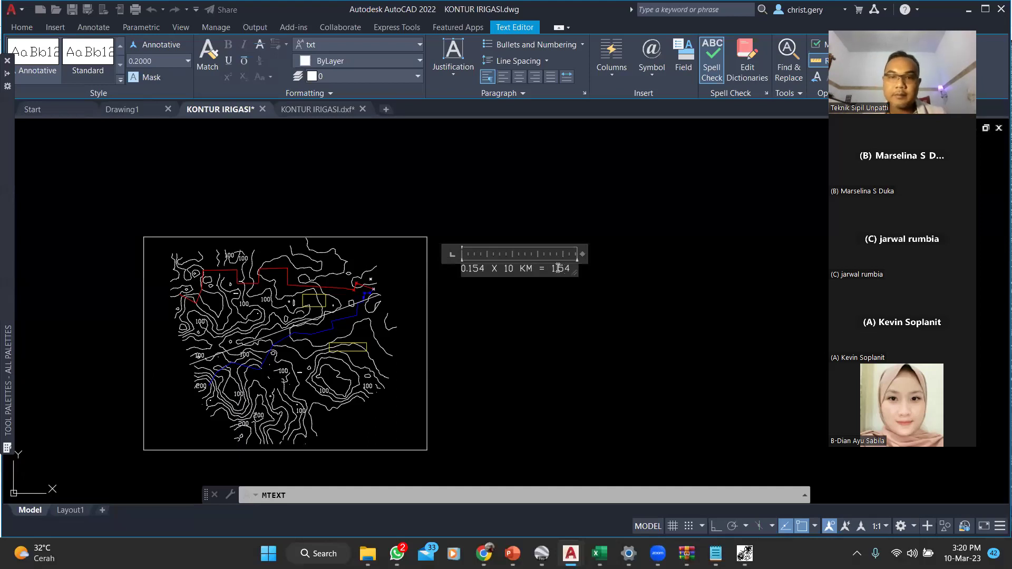
type("KM 2")
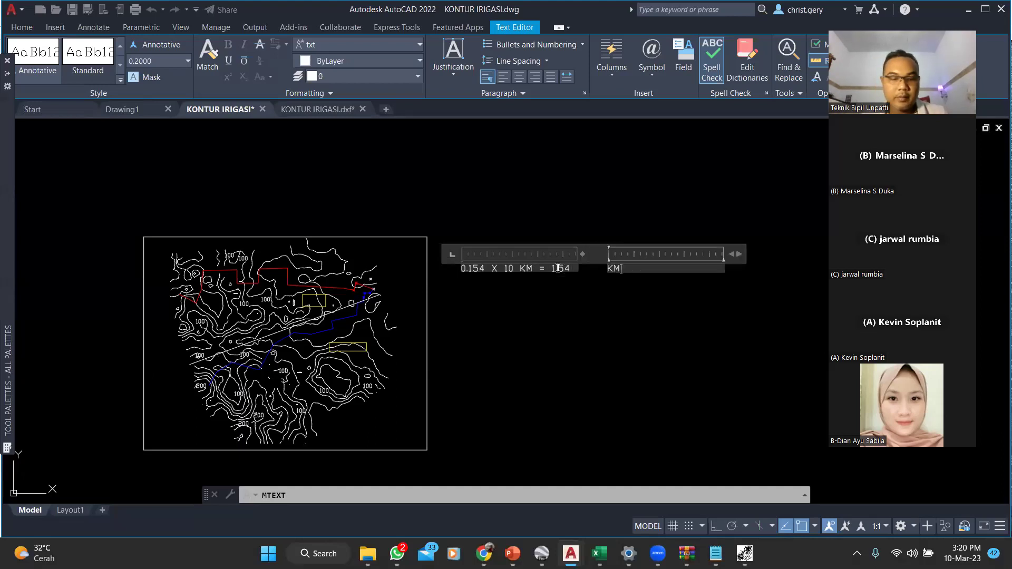
left_click(588, 299)
key("ctrl+z")
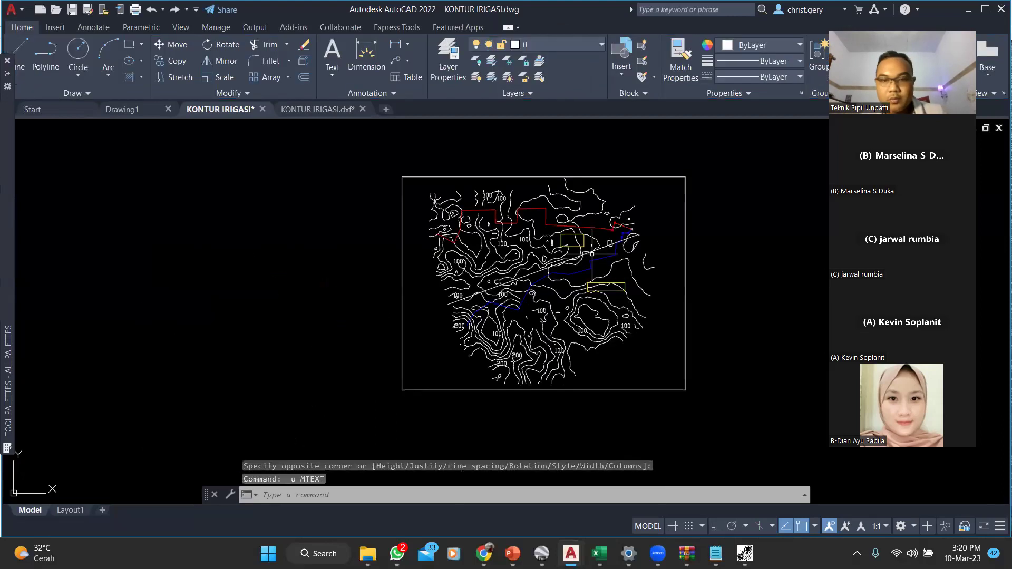
key("ctrl+z")
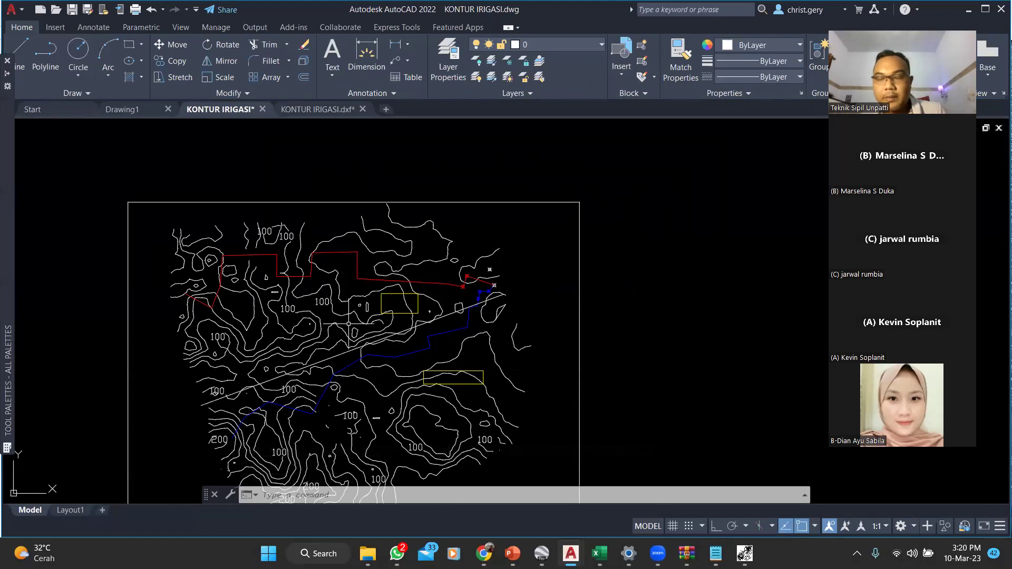
Create a multiline text beside the frame's upper east side, begin it with "0.154 X" and widen its text box onto one line
type("mt")
key("Return")
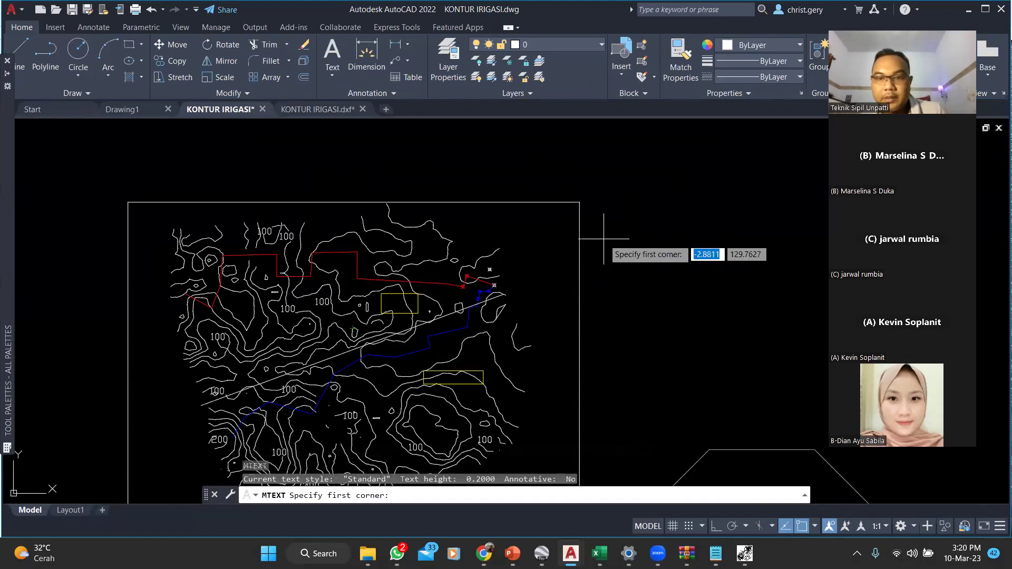
left_click(604, 239)
left_click(705, 280)
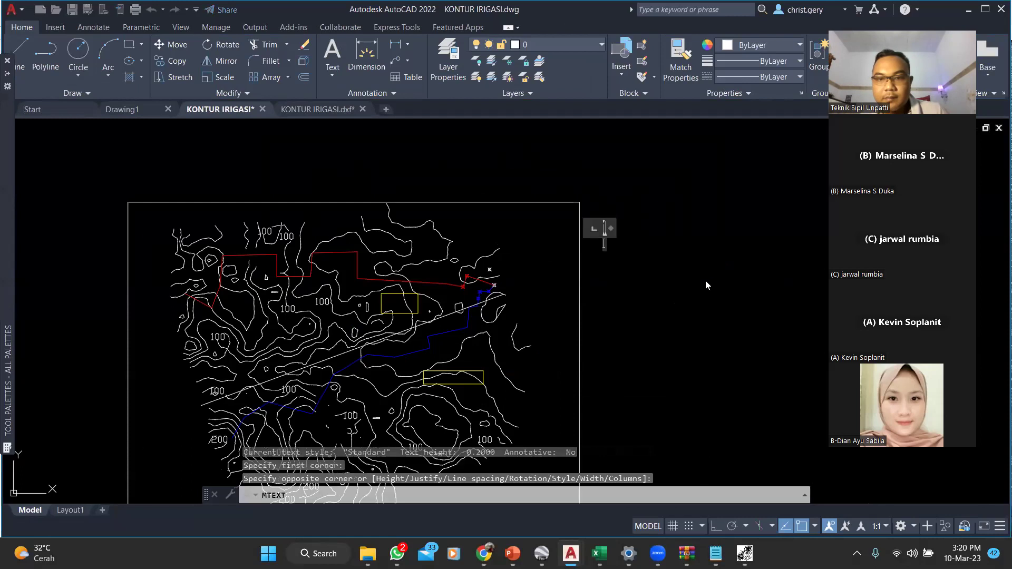
type("0.154")
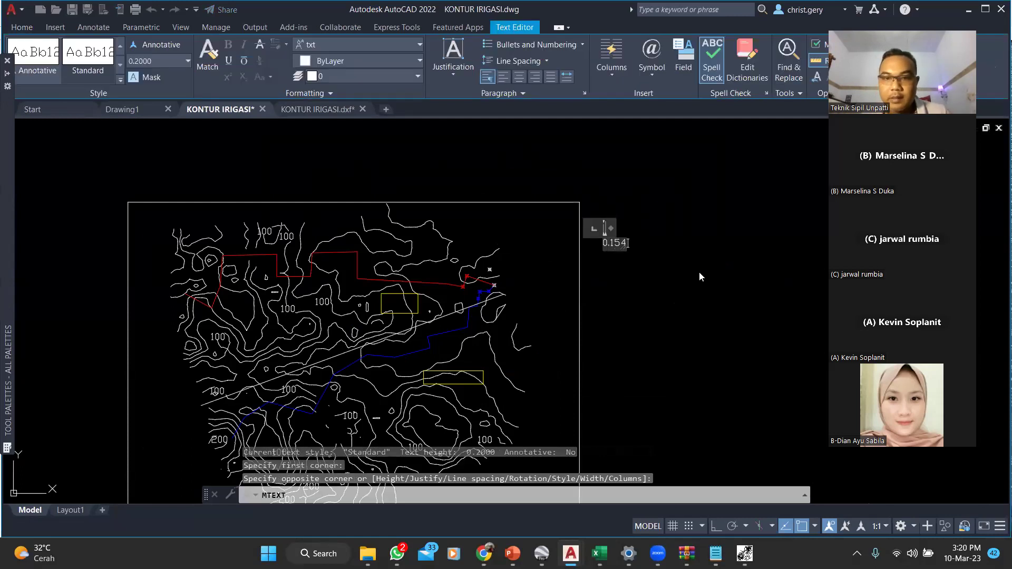
key("Return")
type("X")
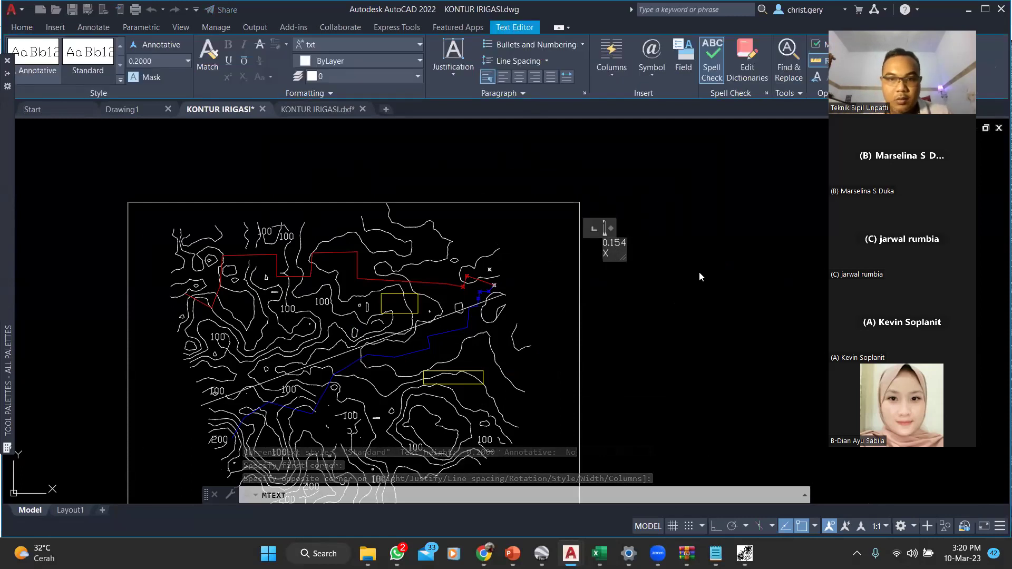
left_click_drag(611, 229, 797, 248)
scroll(748, 333, "down", 3)
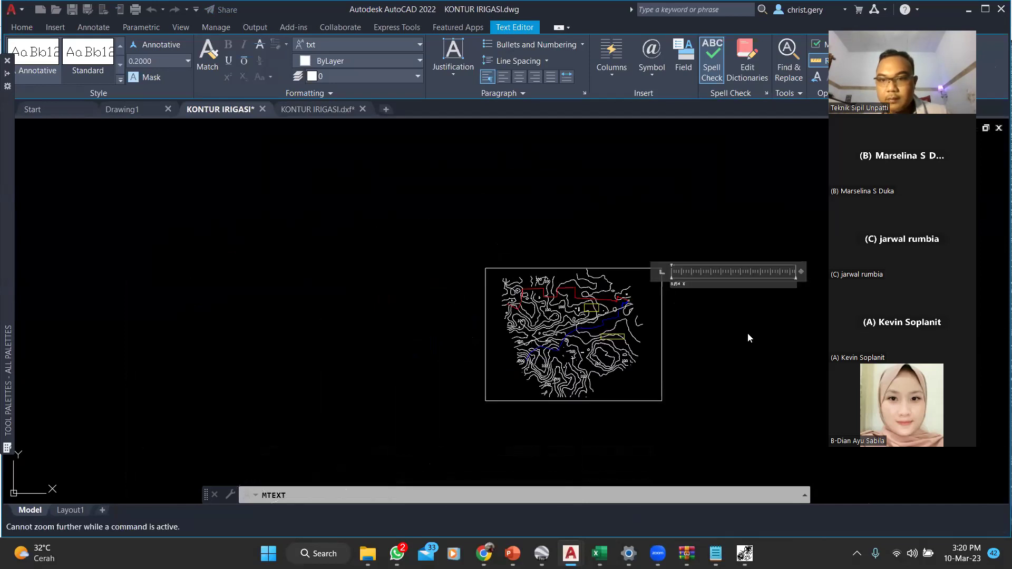
scroll(702, 287, "up", 8)
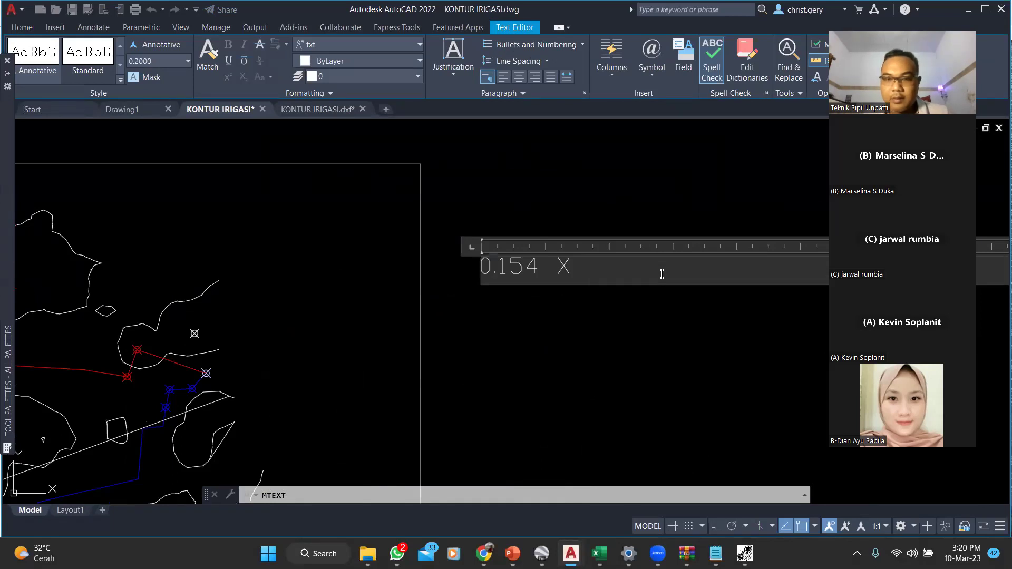
Complete the area calculation note so it reads "0.154 X 10 KM2 = 1.54 KM2" and finish editing the text
type("10")
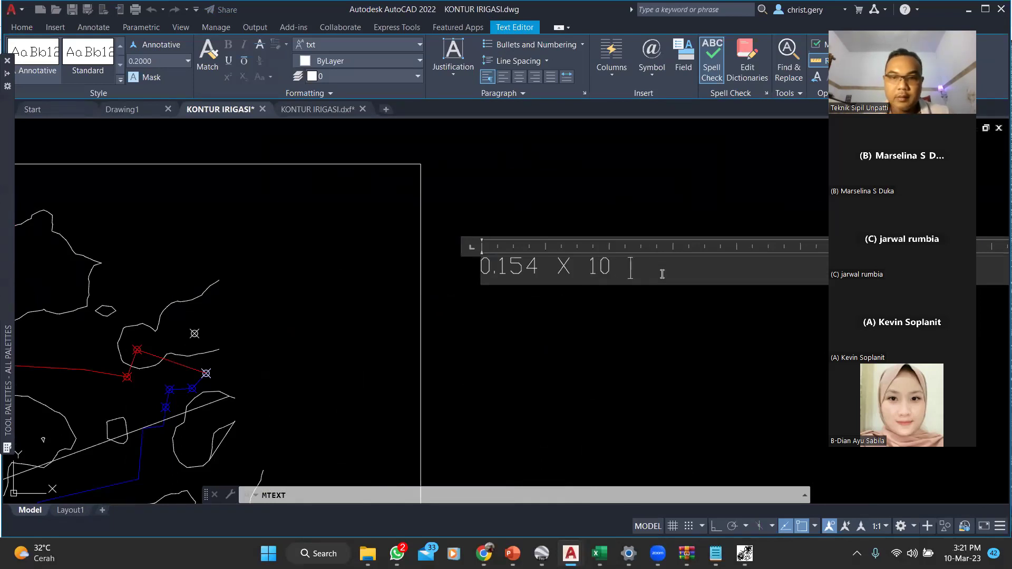
type(" KM2 =")
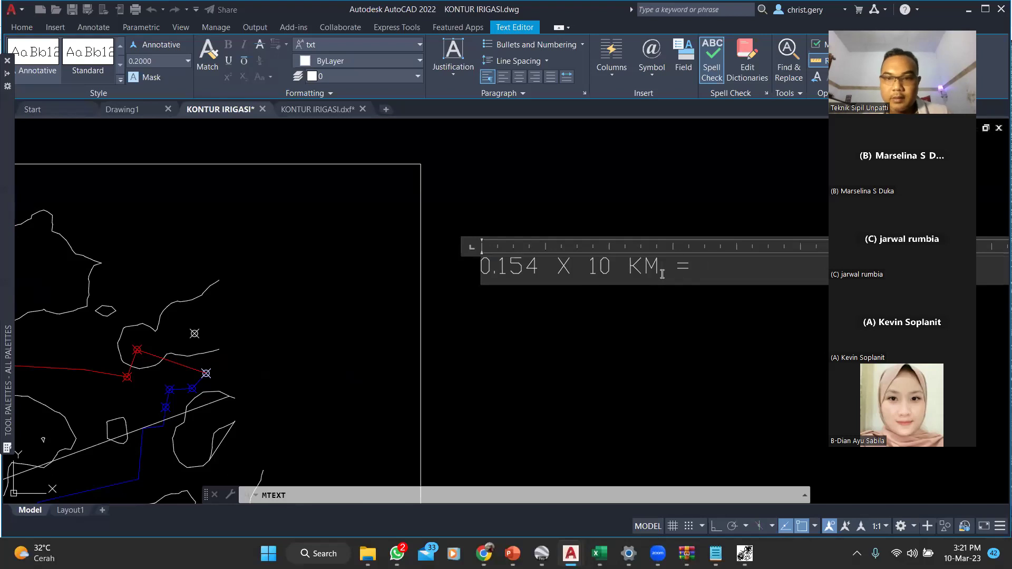
type(" 1.54")
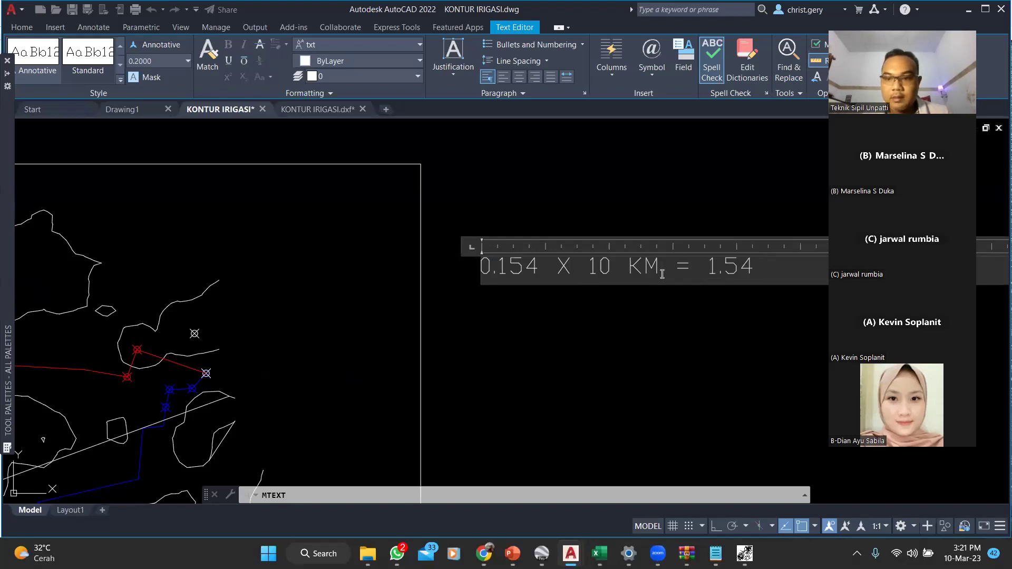
type(" KM")
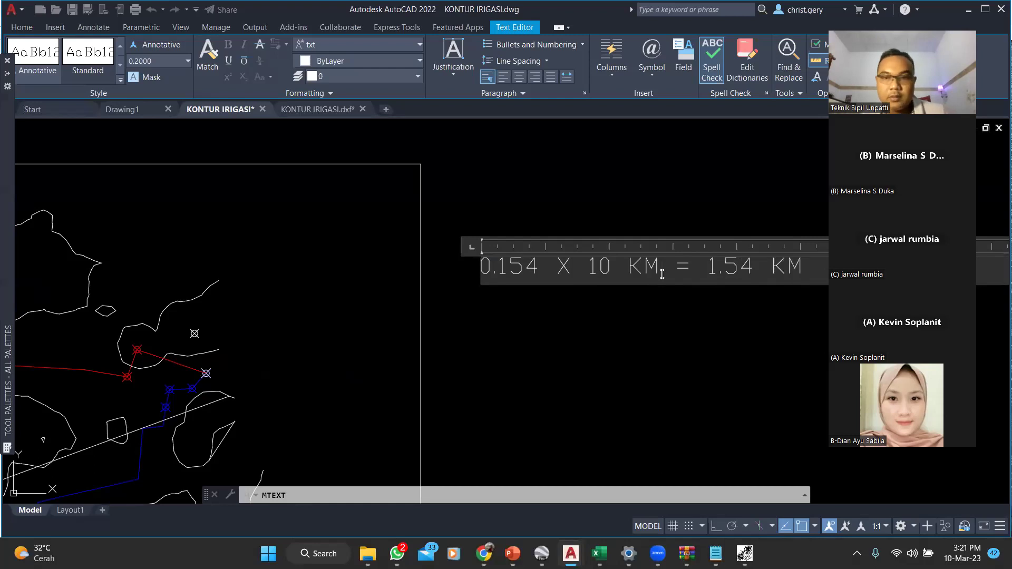
type("2")
left_click(659, 268)
type("2")
scroll(613, 281, "down", 2)
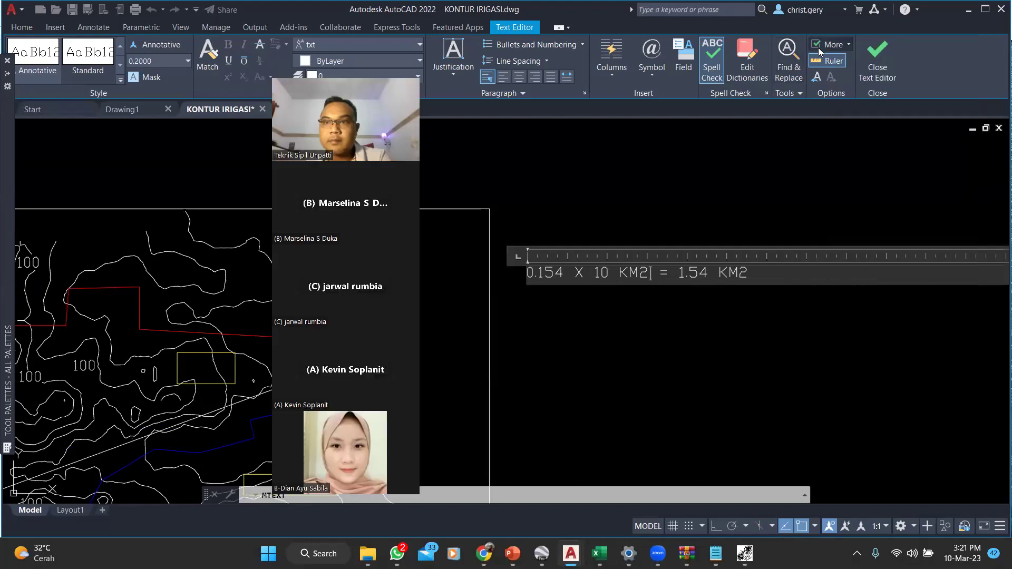
left_click(878, 61)
Set the height of the whole area calculation note to 0.1 and close the text editor
scroll(780, 253, "down", 4)
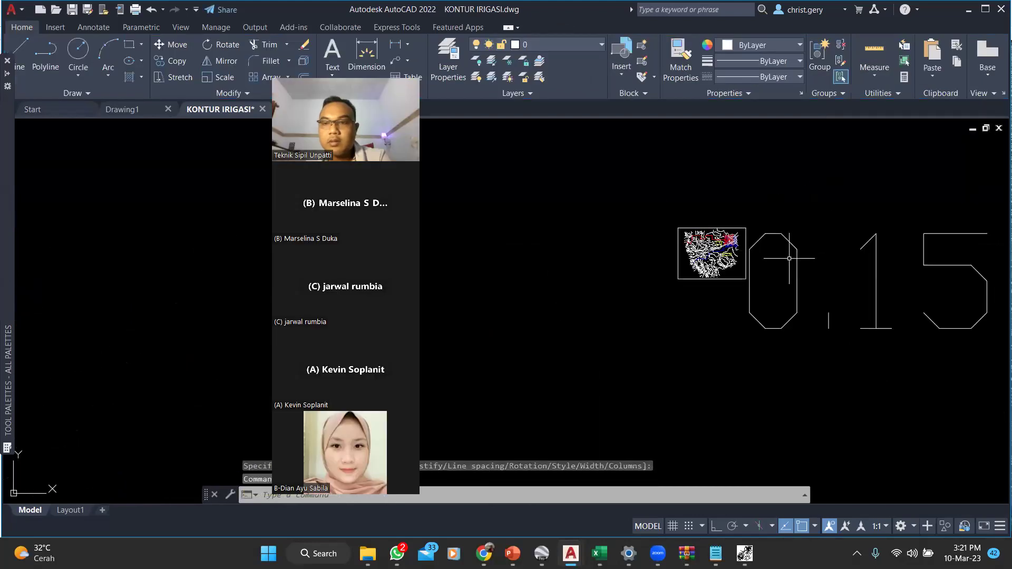
left_click(806, 260)
left_click(806, 260)
scroll(806, 264, "down", 4)
scroll(855, 286, "up", 2)
left_click(855, 286)
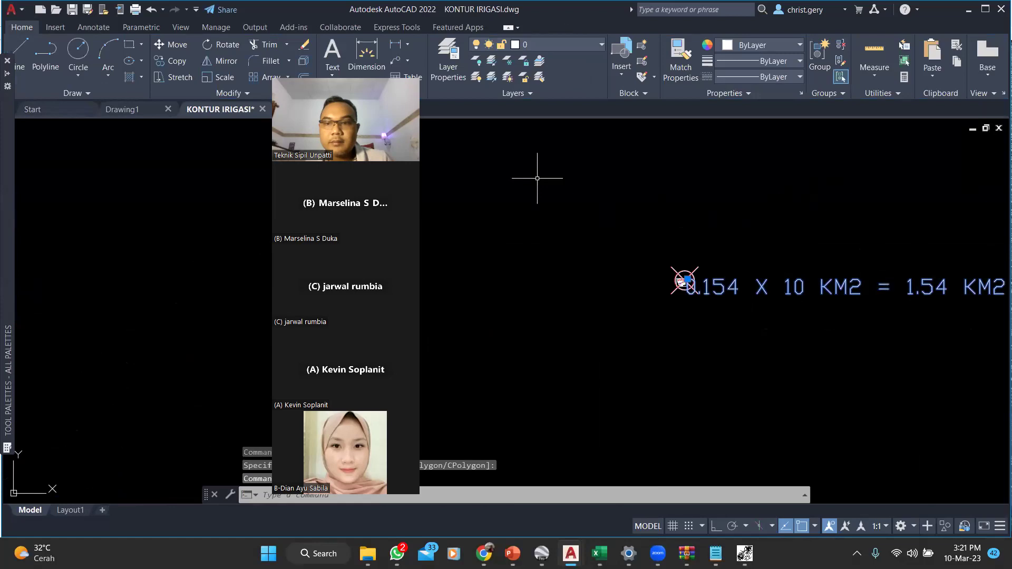
double_click(798, 290)
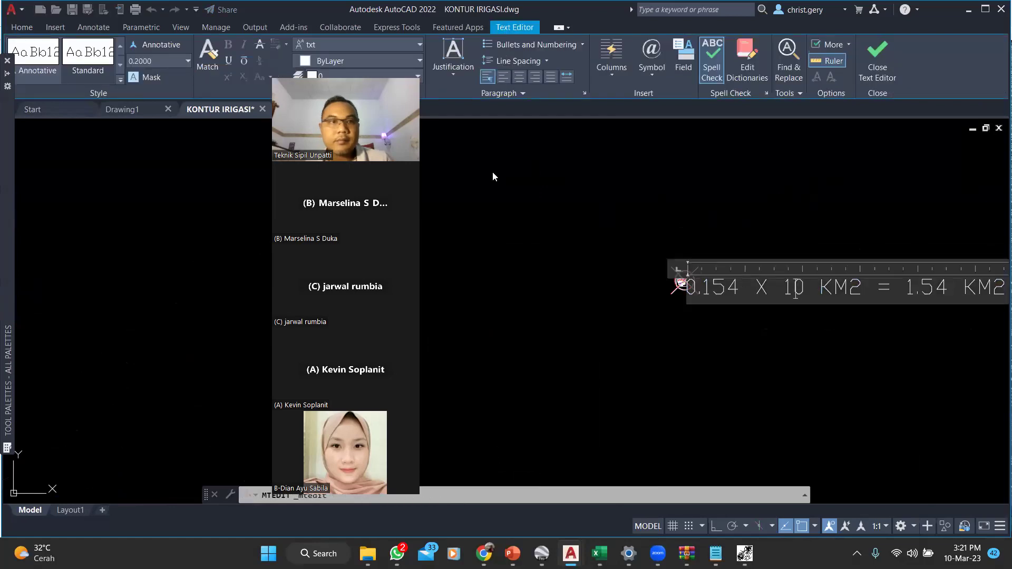
key("ctrl+a")
left_click(160, 62)
type("0.1")
key("Return")
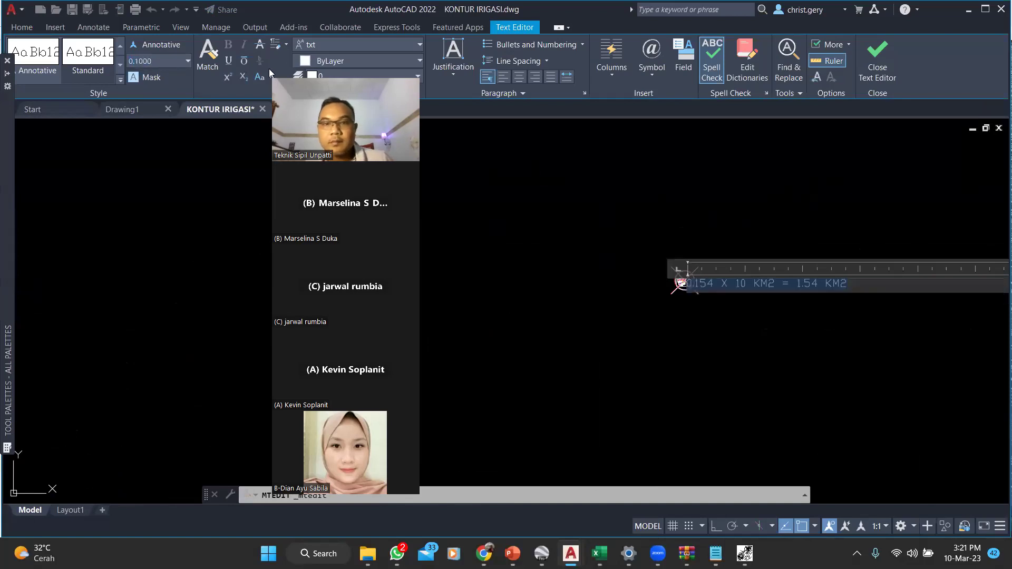
scroll(634, 271, "down", 2)
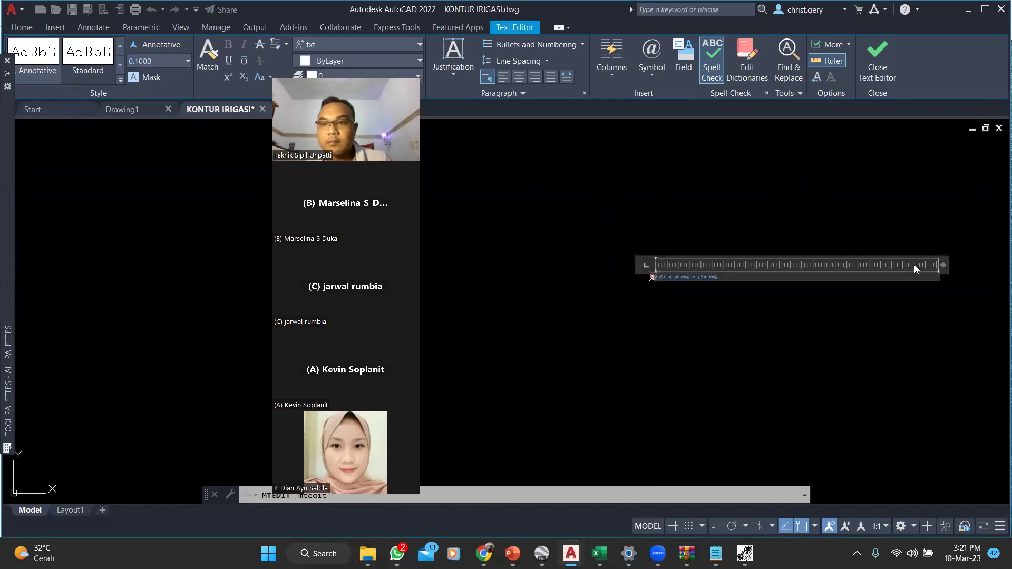
left_click(894, 211)
scroll(717, 256, "up", 1)
scroll(717, 256, "up", 1)
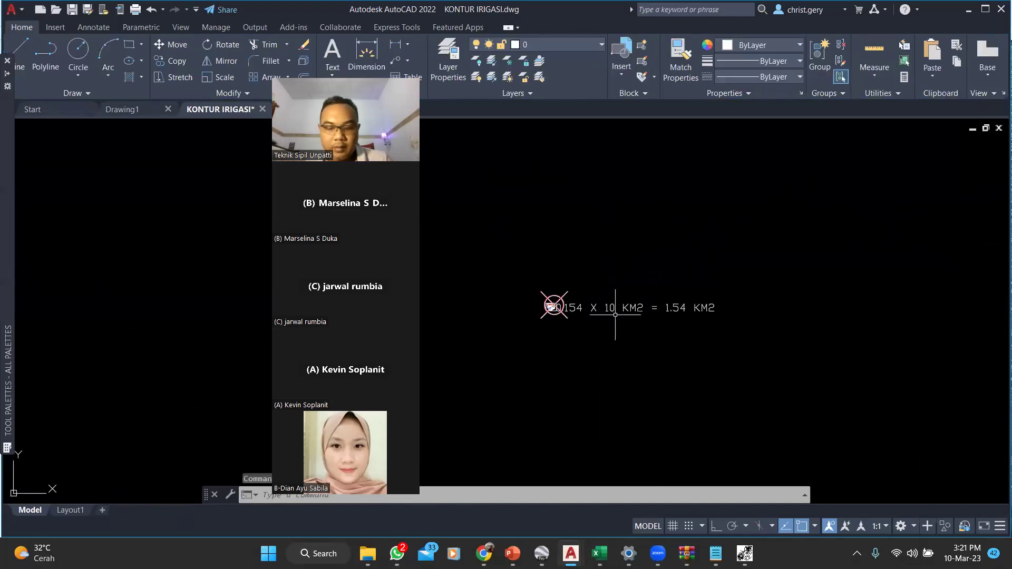
Move the area calculation note a short way up and to the east, clear of the contour map
type("m")
key("Return")
left_click(554, 306)
key("Return")
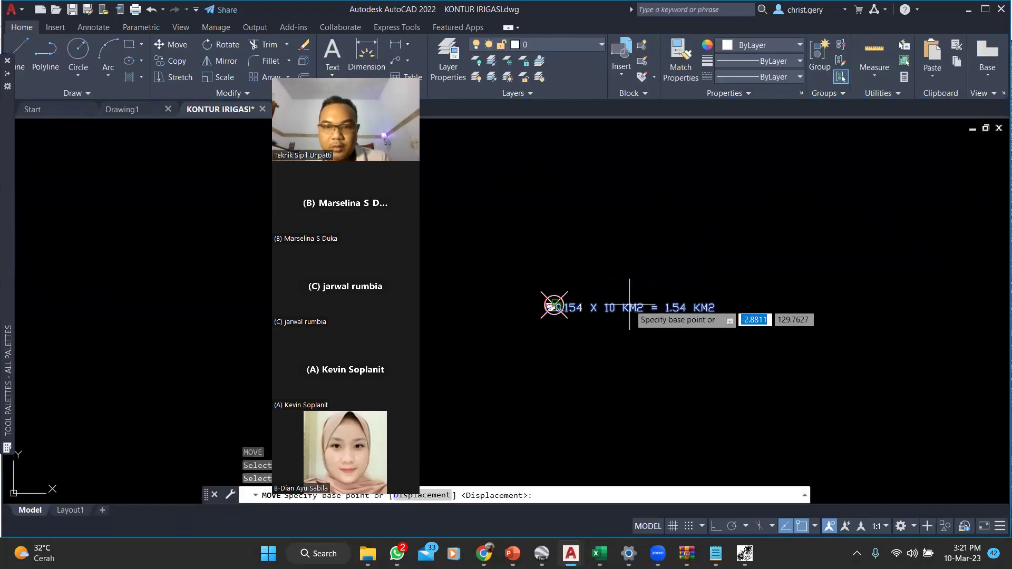
left_click(553, 305)
left_click(594, 280)
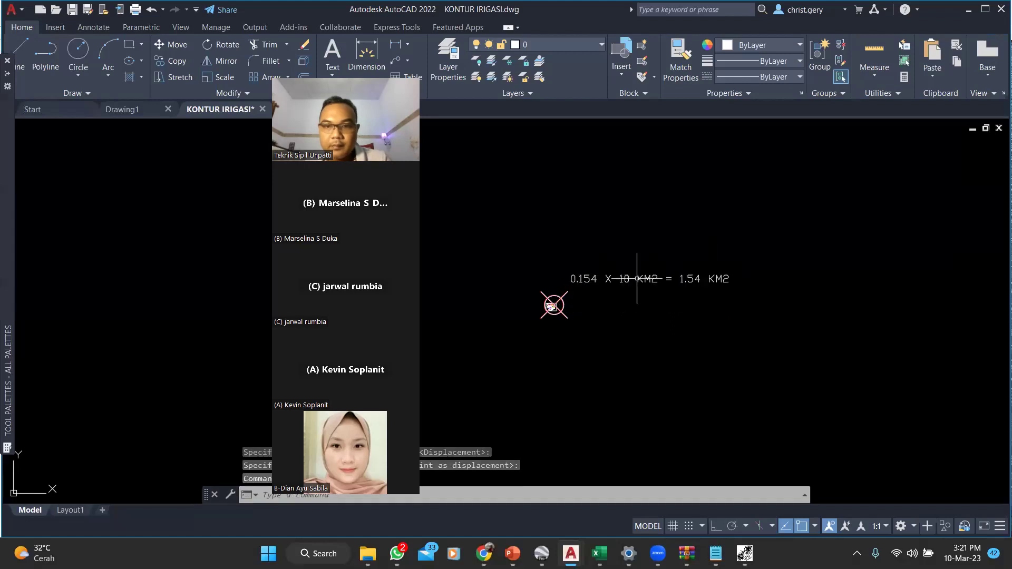
Reopen the area calculation note and add an indented second line with "=" and "M2", leaving a gap between them
scroll(670, 271, "up", 3)
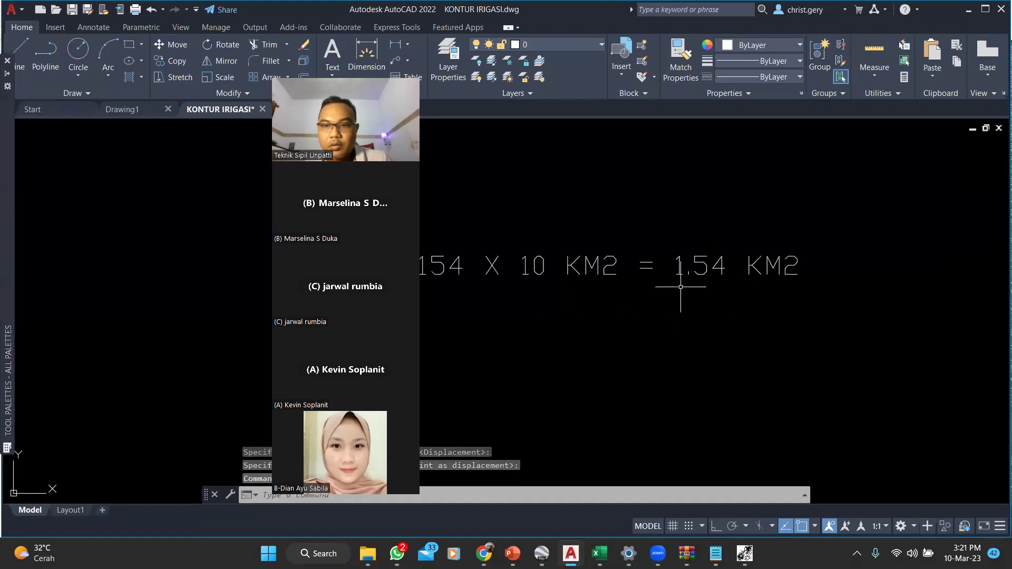
double_click(789, 265)
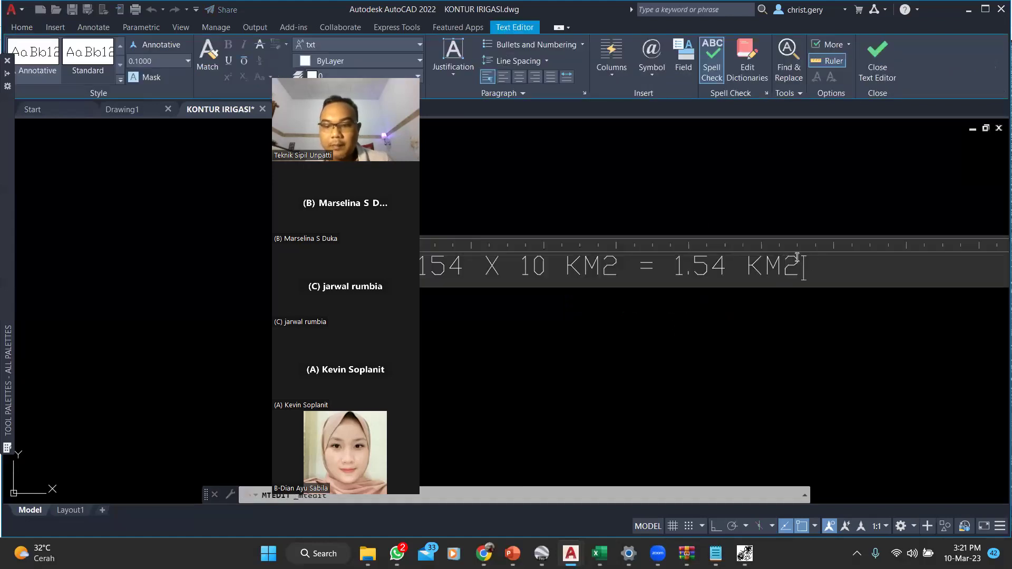
key("Return")
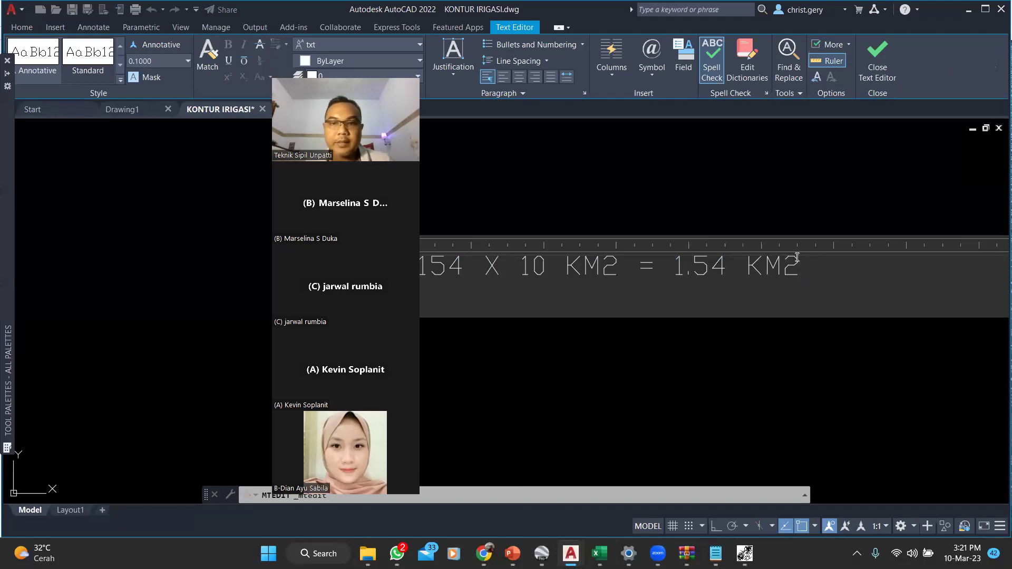
key("Tab")
key("Tab")
key("Tab")
key("Tab")
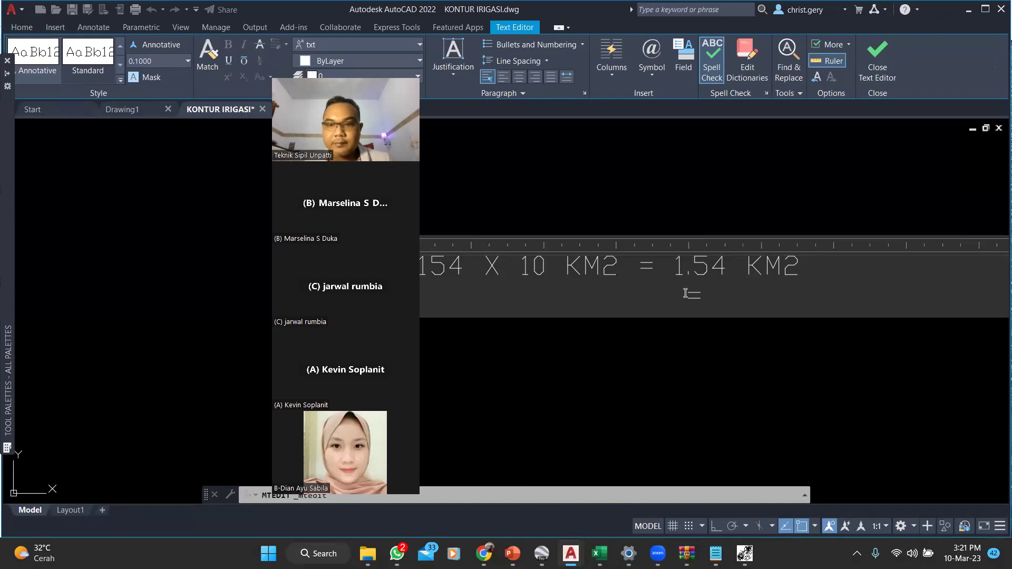
type("= ")
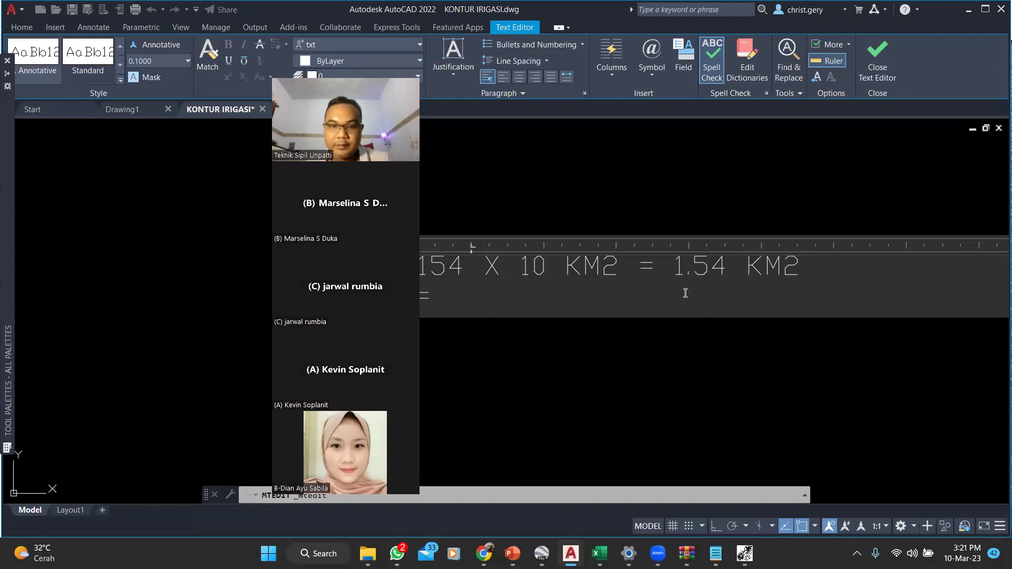
type("1.")
key("BackSpace")
key("BackSpace")
type("M2")
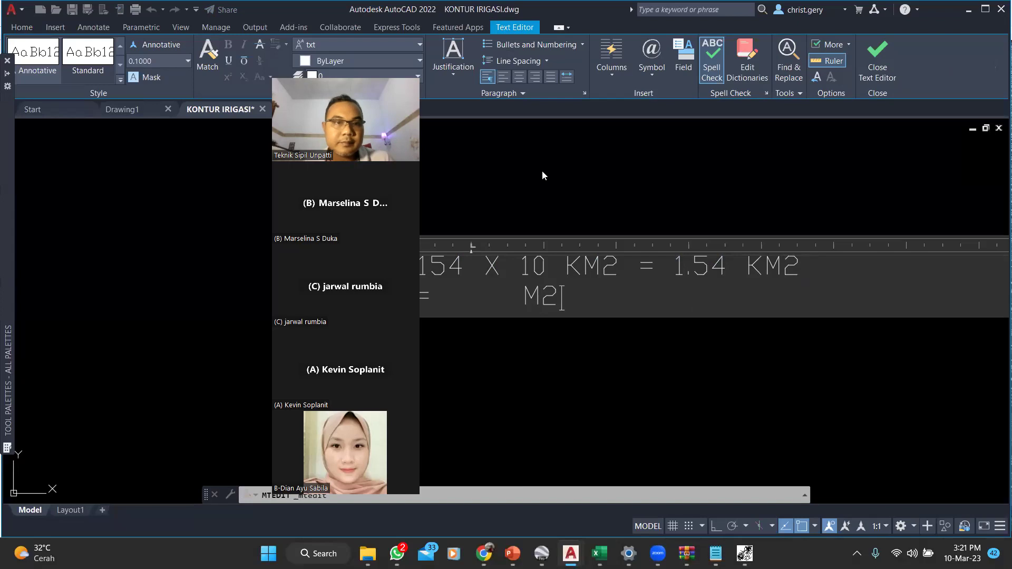
Insert 1540000 in the gap between the equals sign and "M2" on the note's second line
left_click_drag(346, 84, 104, 45)
key("Left")
key("Left")
key("Left")
key("Left")
key("Left")
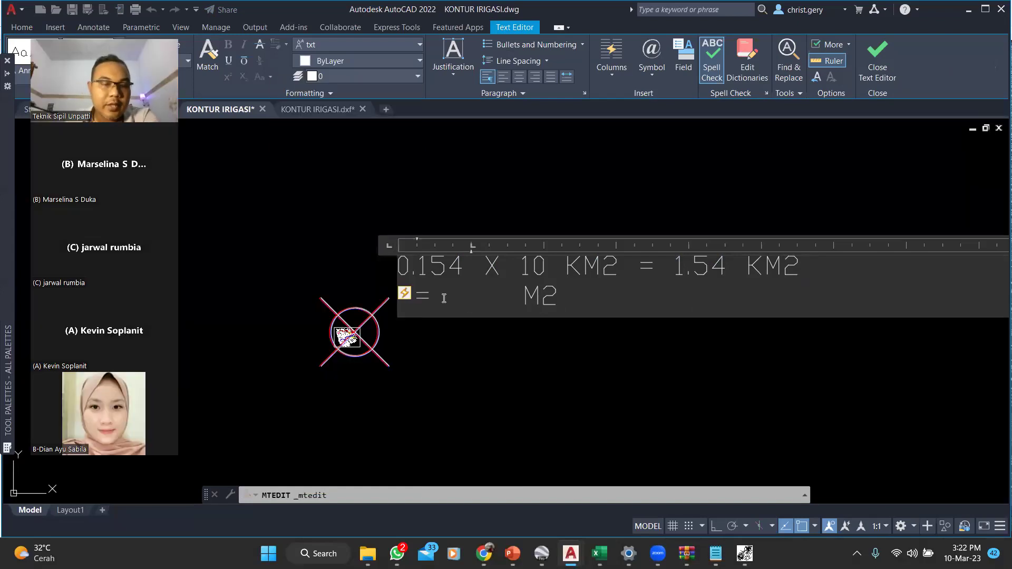
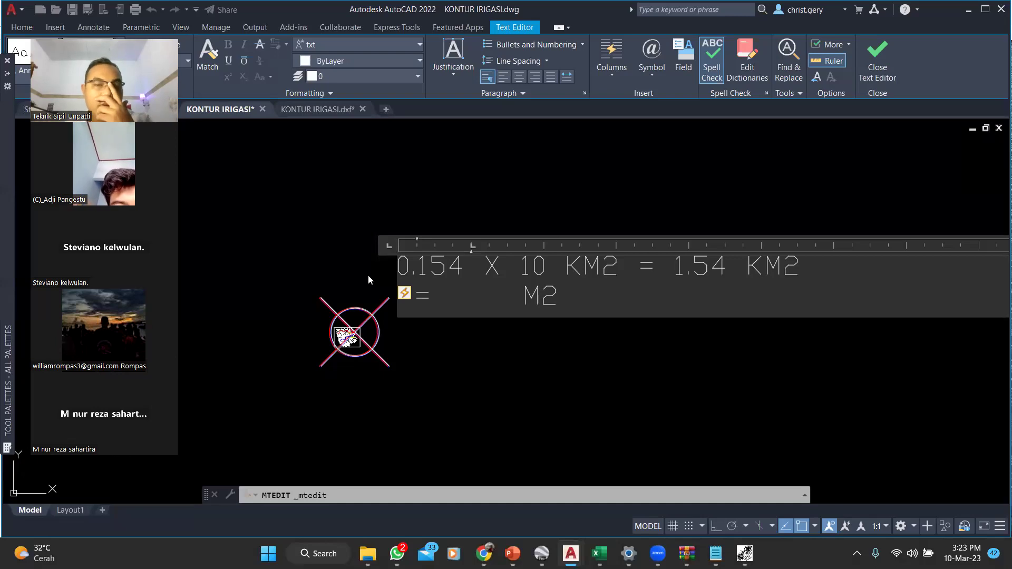
type("1.5")
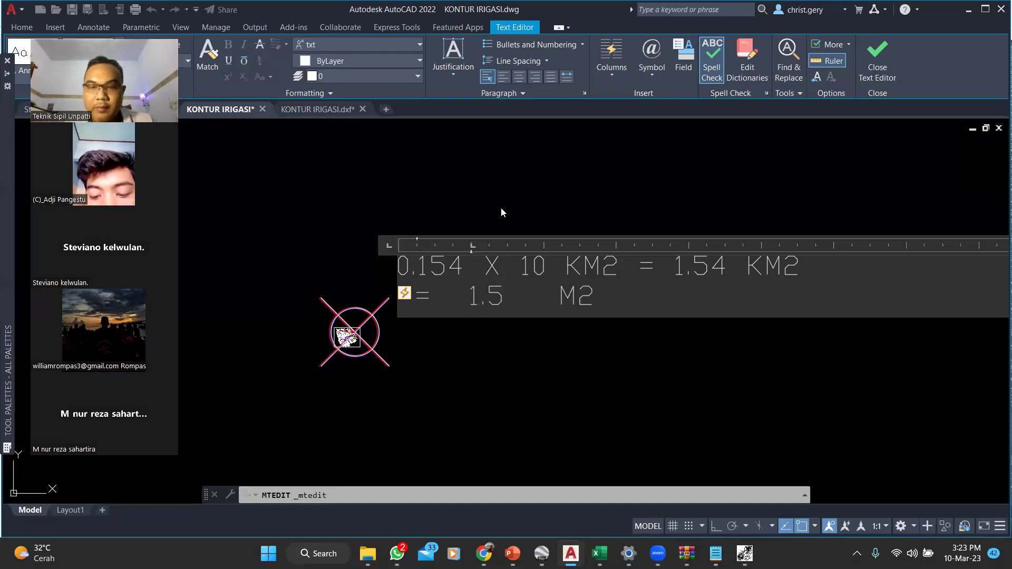
key("BackSpace")
key("BackSpace")
key("BackSpace")
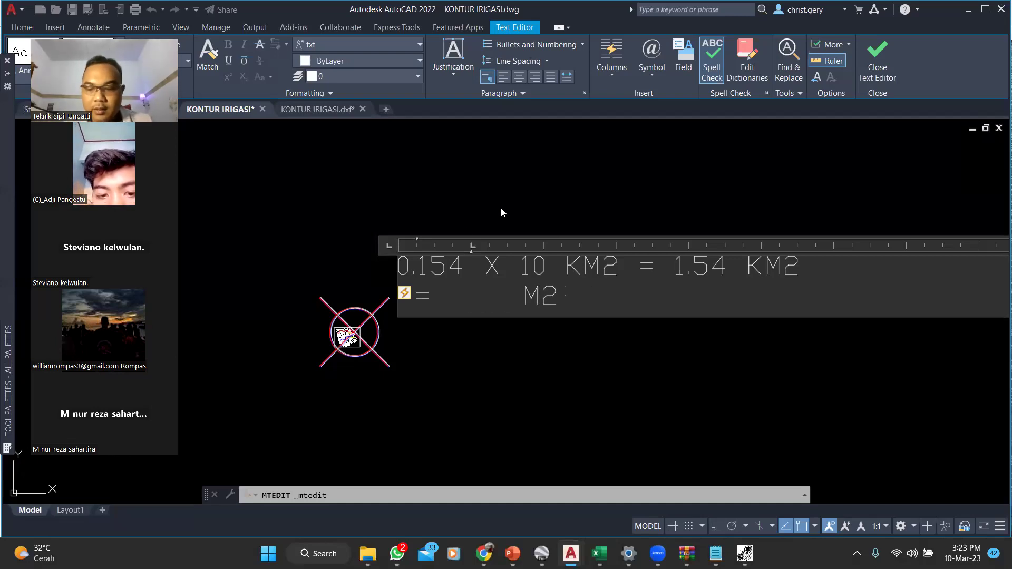
type("154")
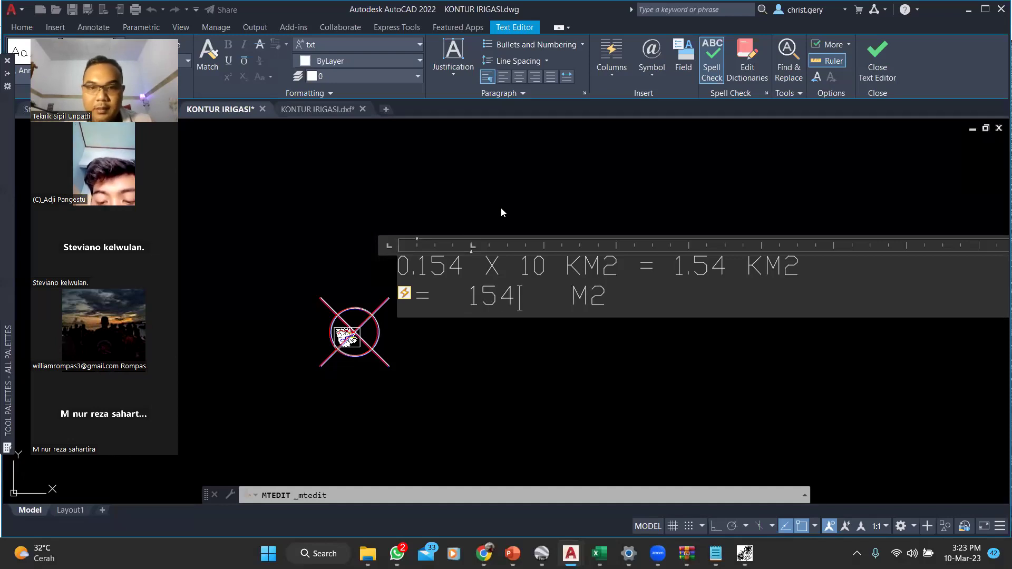
type("0000")
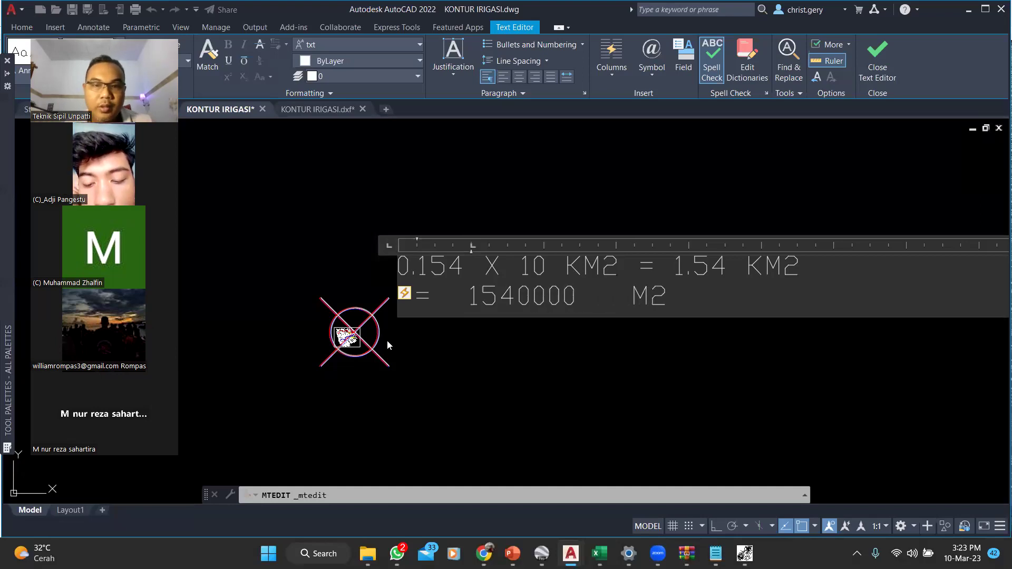
Add thousands points to the number on the note's second line so it reads 1.540.000
left_click(481, 296)
type(".")
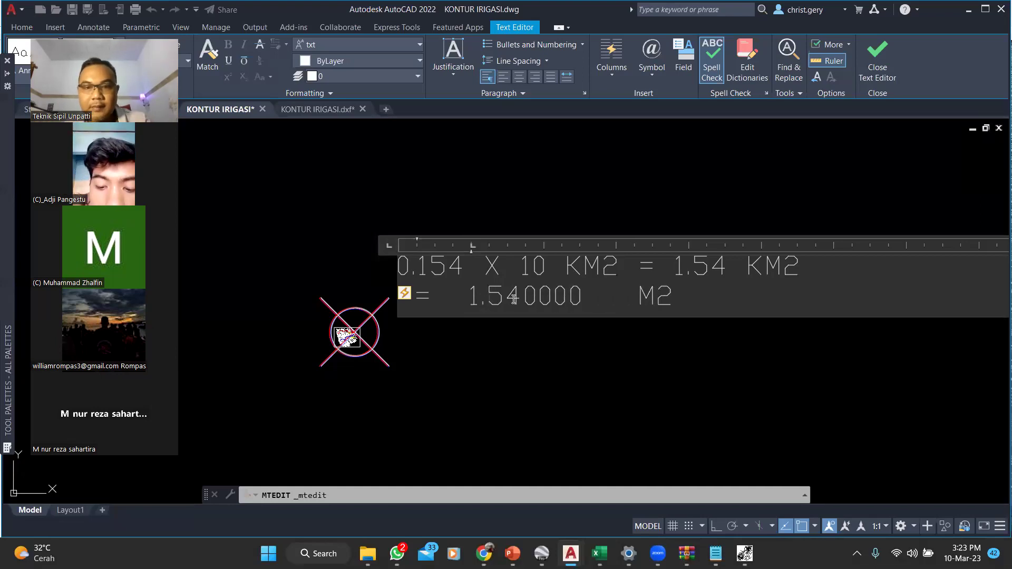
left_click(541, 298)
type(".")
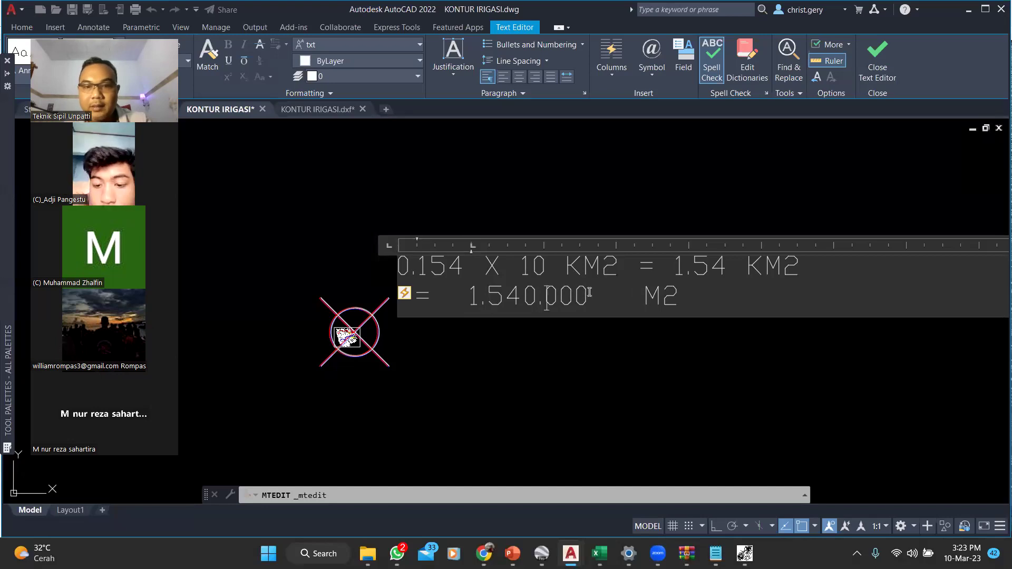
Add a third line reading "= 154 HA" to the area calculation note and finish editing the text
left_click(706, 299)
key("Return")
type("=")
key("Tab")
type("=")
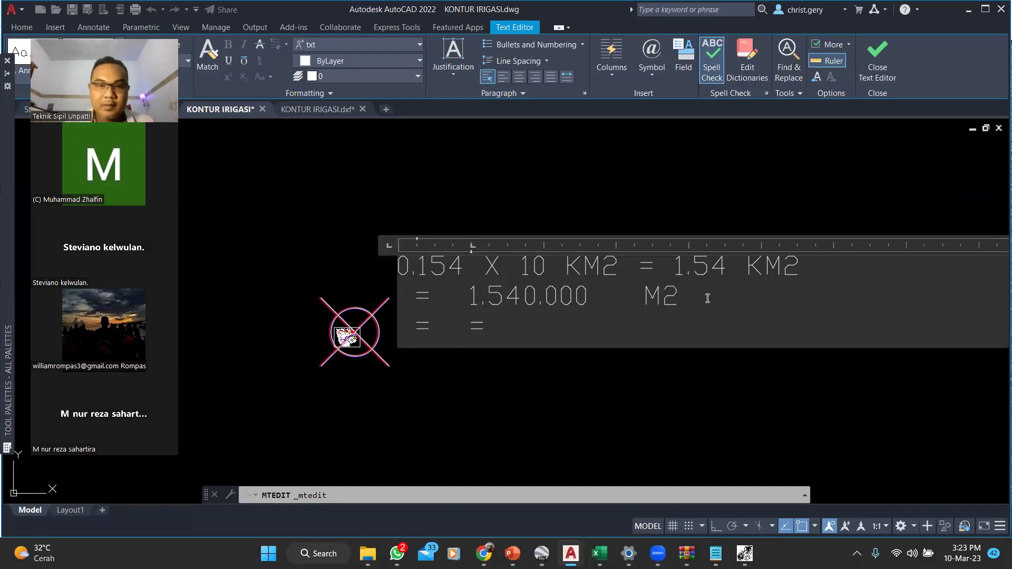
key("BackSpace")
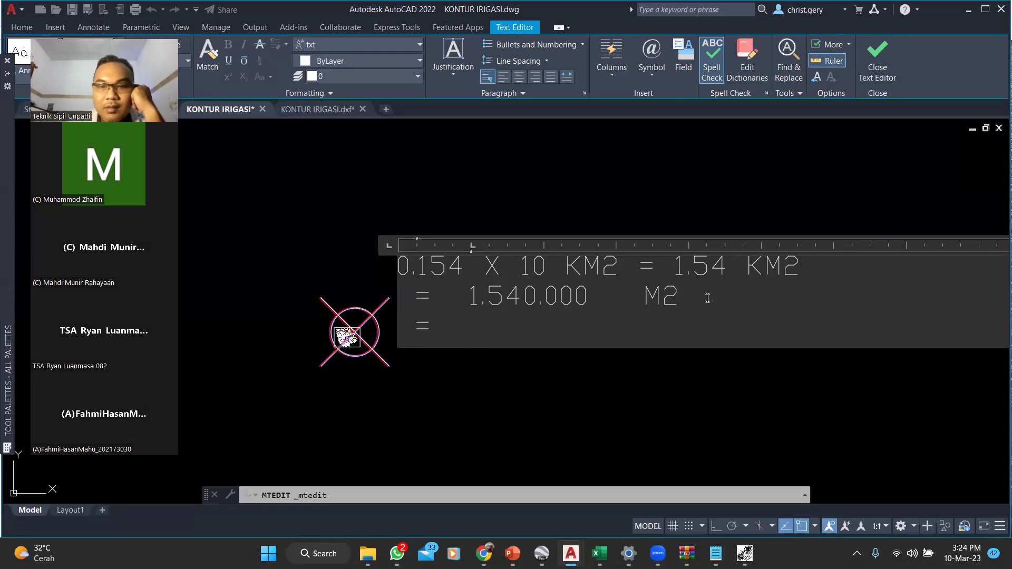
type("154  HA")
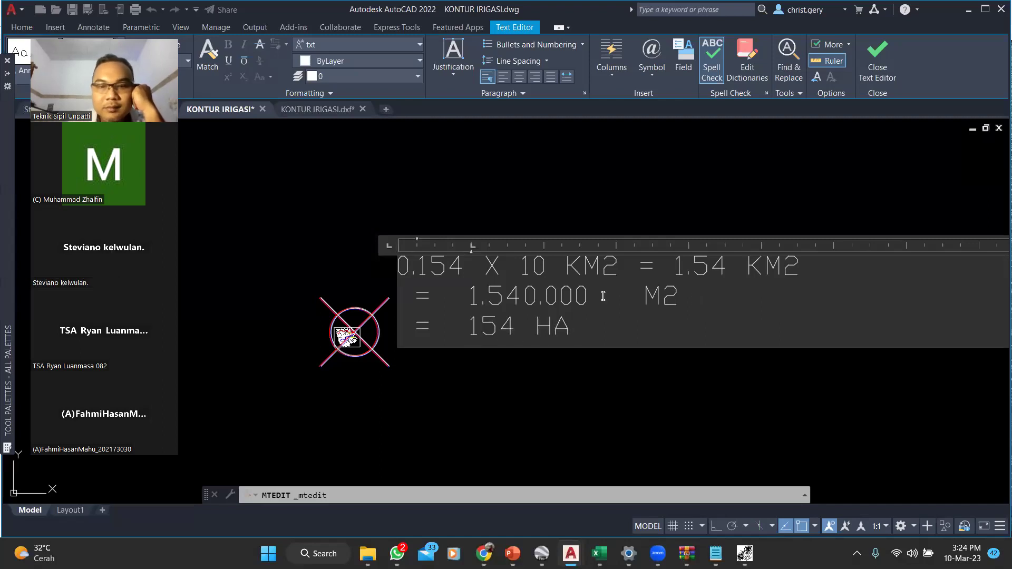
left_click_drag(522, 294, 589, 302)
left_click(551, 324)
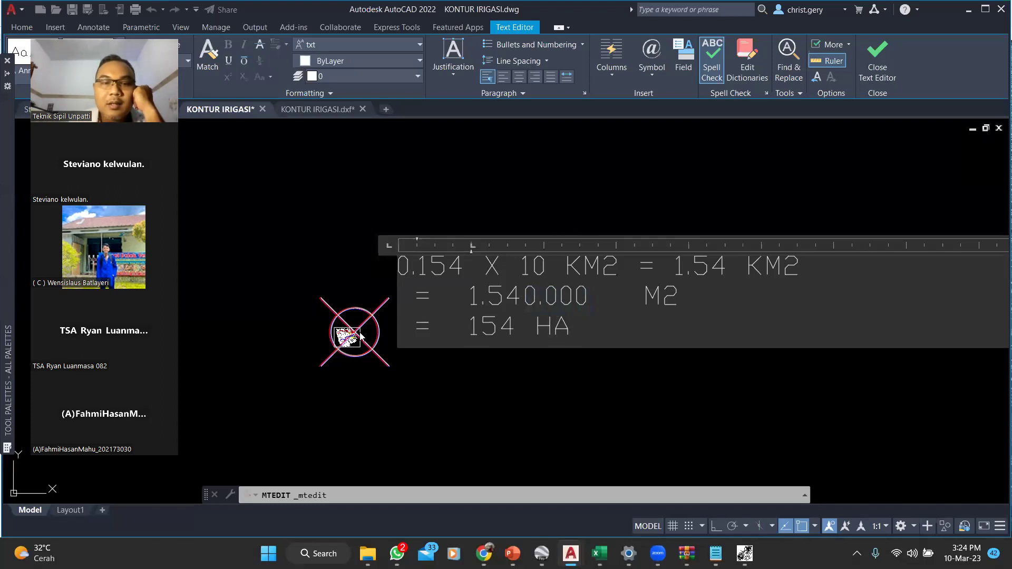
left_click(759, 195)
Erase the large overlapping crossed-circle point markers that cover the contour map
scroll(475, 320, "up", 3)
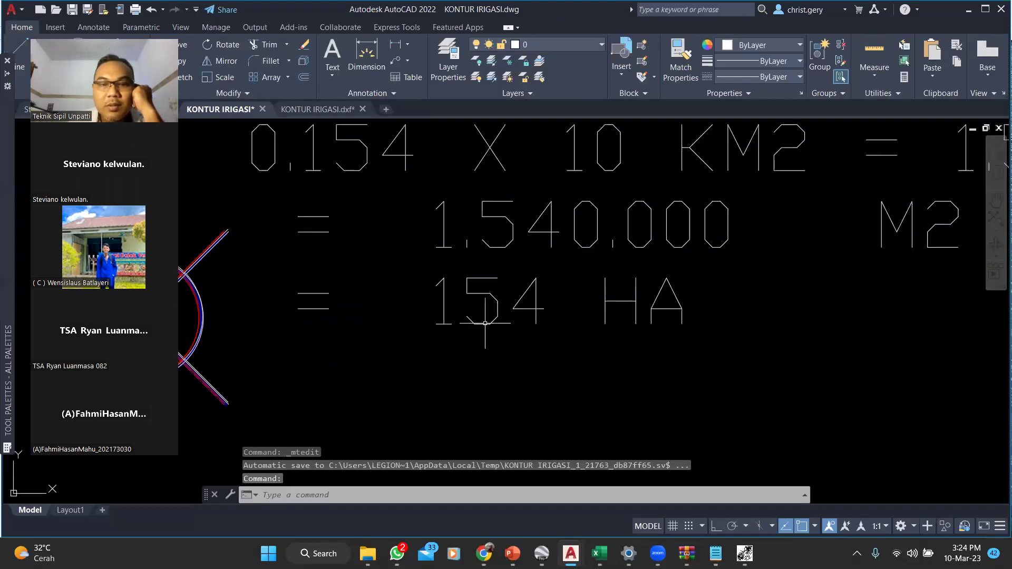
scroll(488, 382, "down", 3)
scroll(369, 295, "up", 4)
scroll(371, 314, "up", 5)
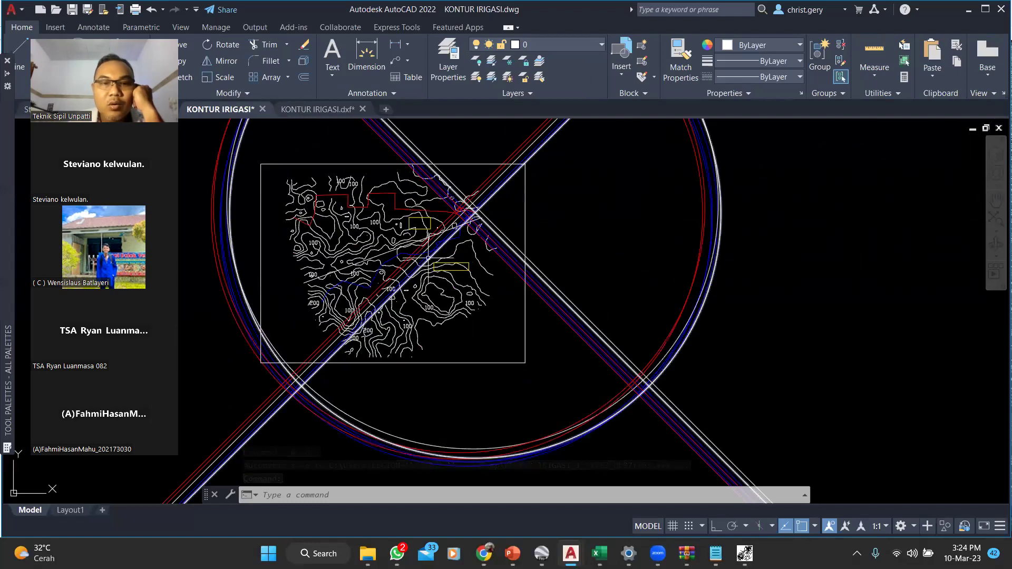
scroll(580, 248, "down", 4)
left_click(647, 187)
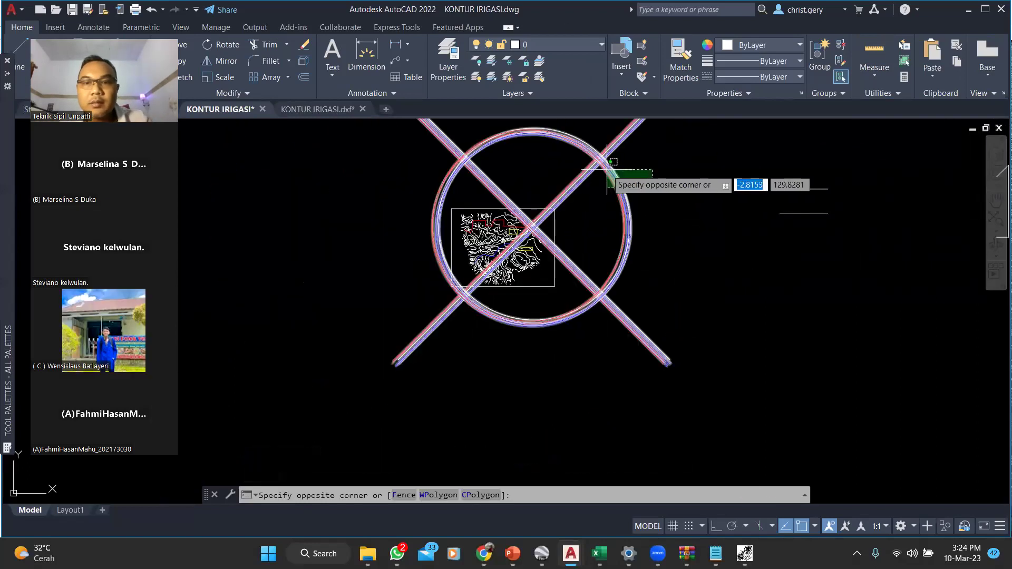
left_click(603, 174)
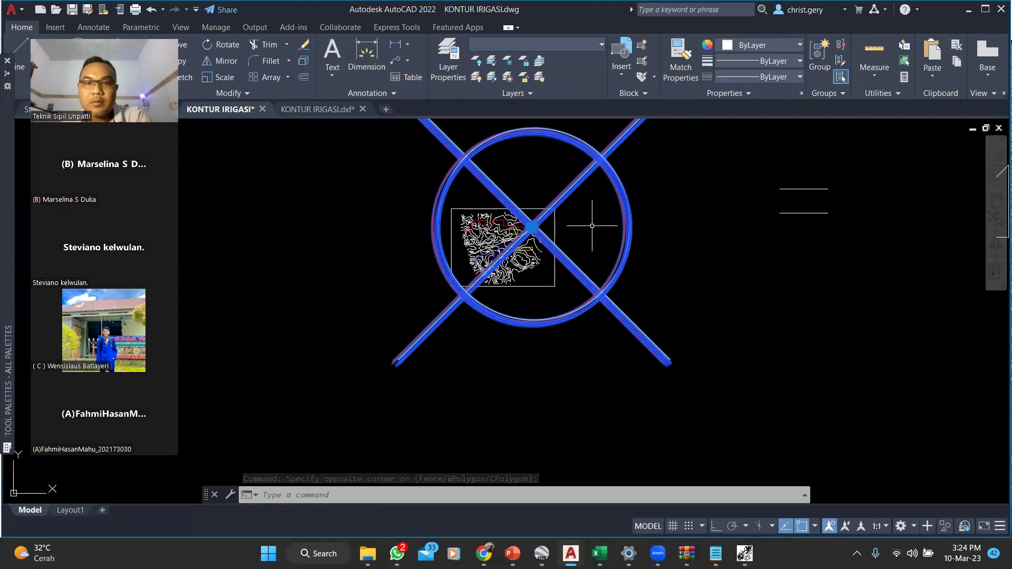
key("Delete")
Examine the framed contour map with its river, road and area lines, and its placement beside the calculation note
scroll(535, 234, "up", 4)
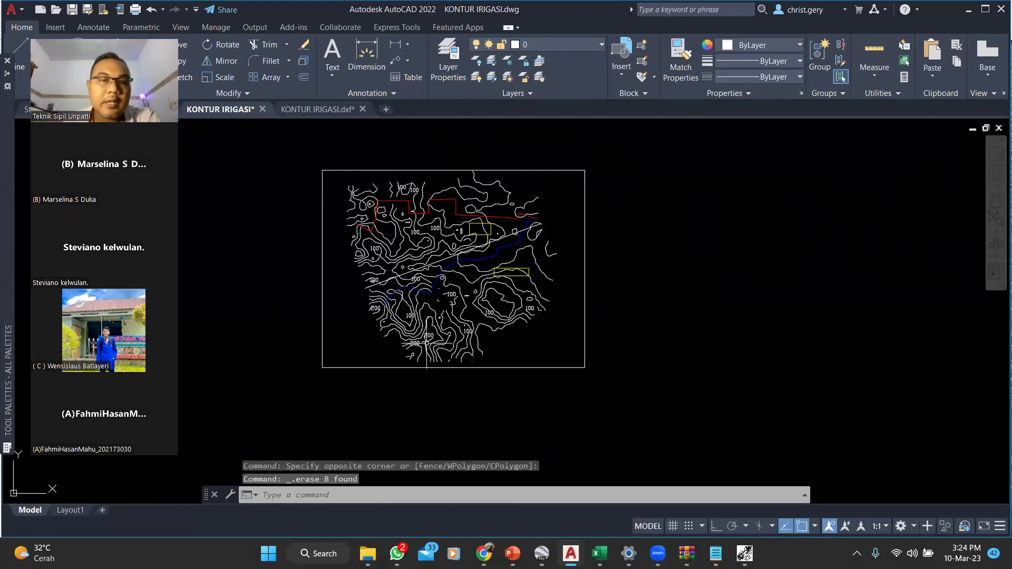
mouse_move(447, 249)
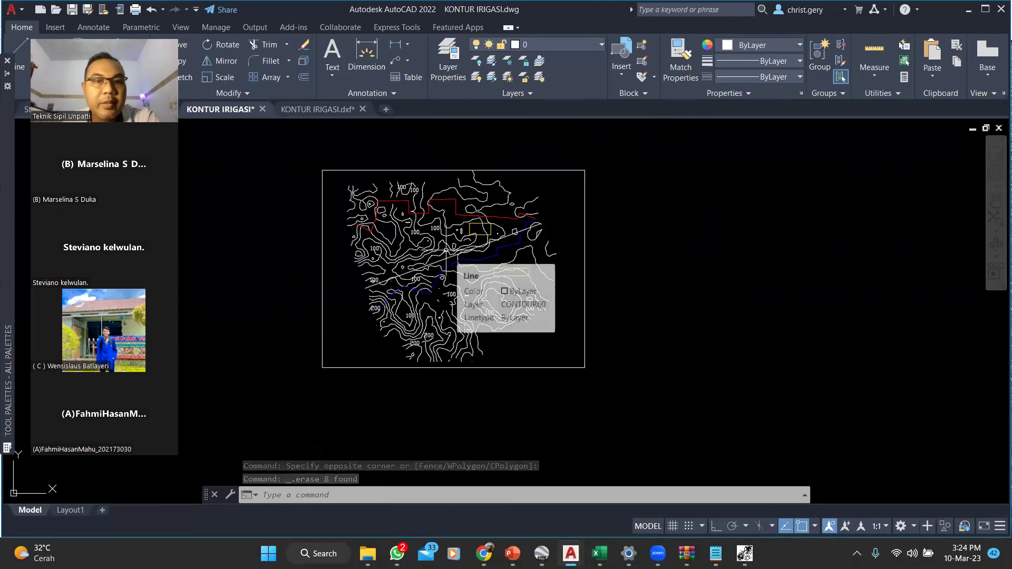
mouse_move(429, 227)
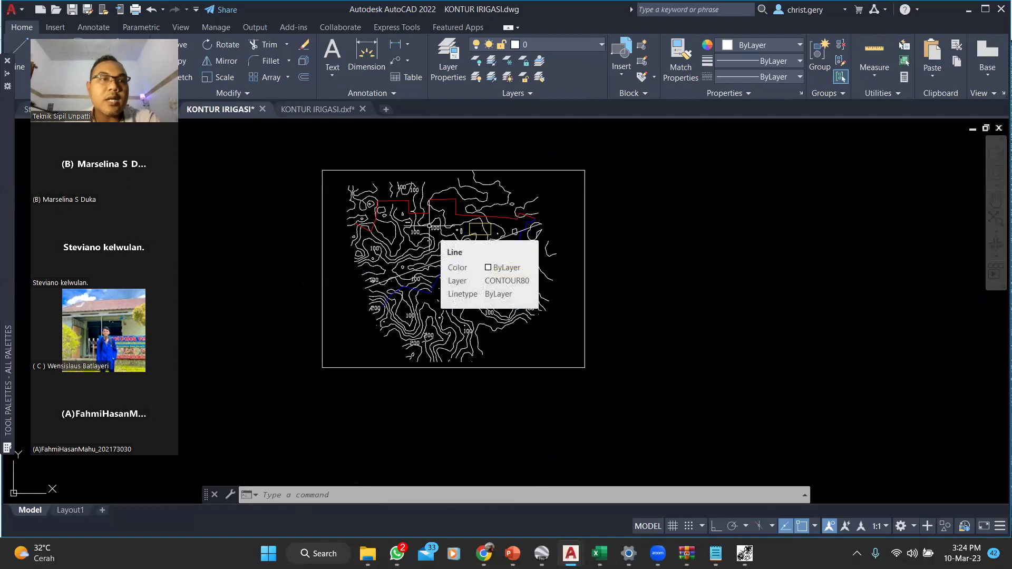
scroll(275, 248, "down", 4)
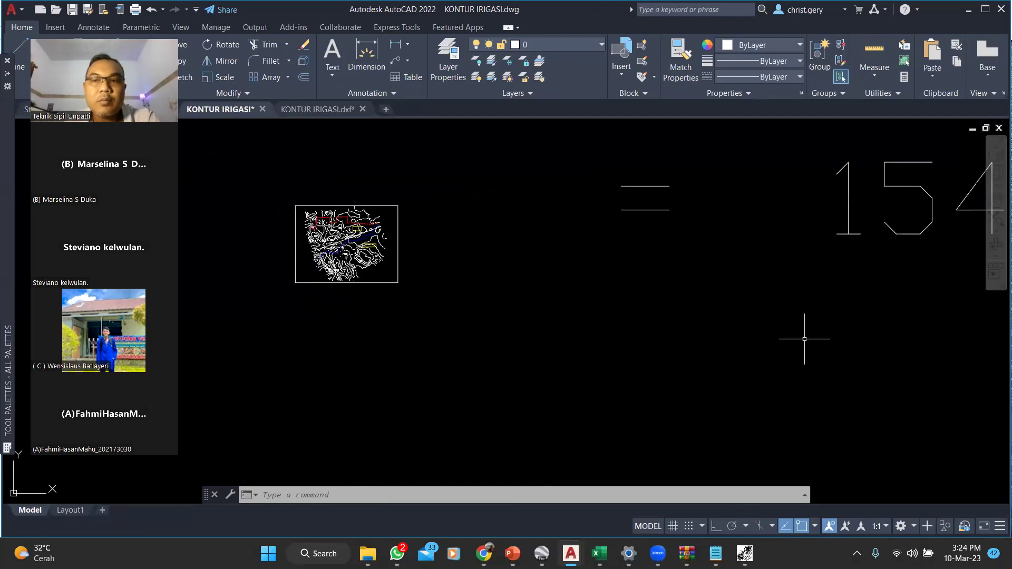
scroll(807, 312, "down", 3)
scroll(638, 311, "up", 4)
mouse_move(612, 269)
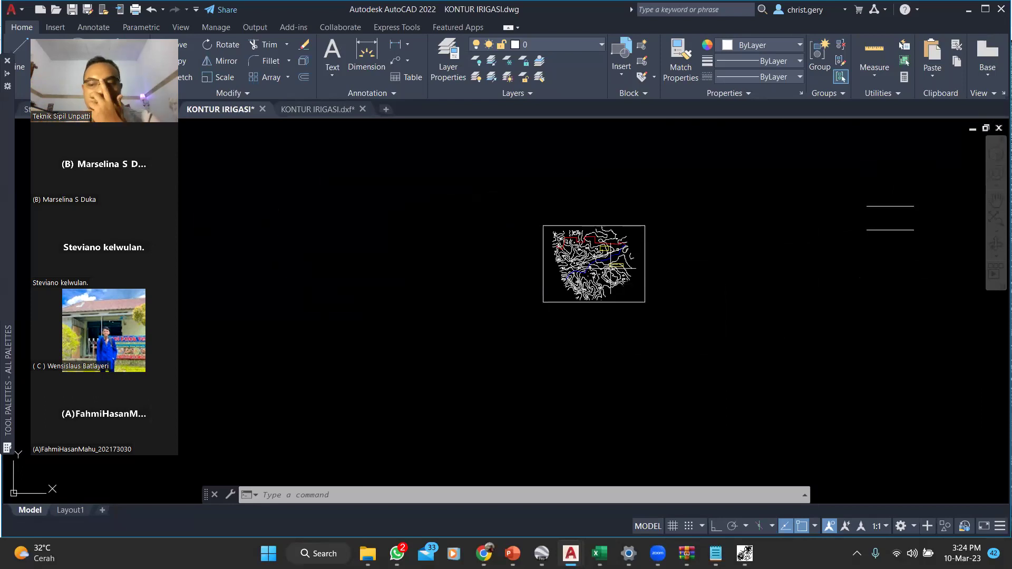
scroll(609, 248, "up", 2)
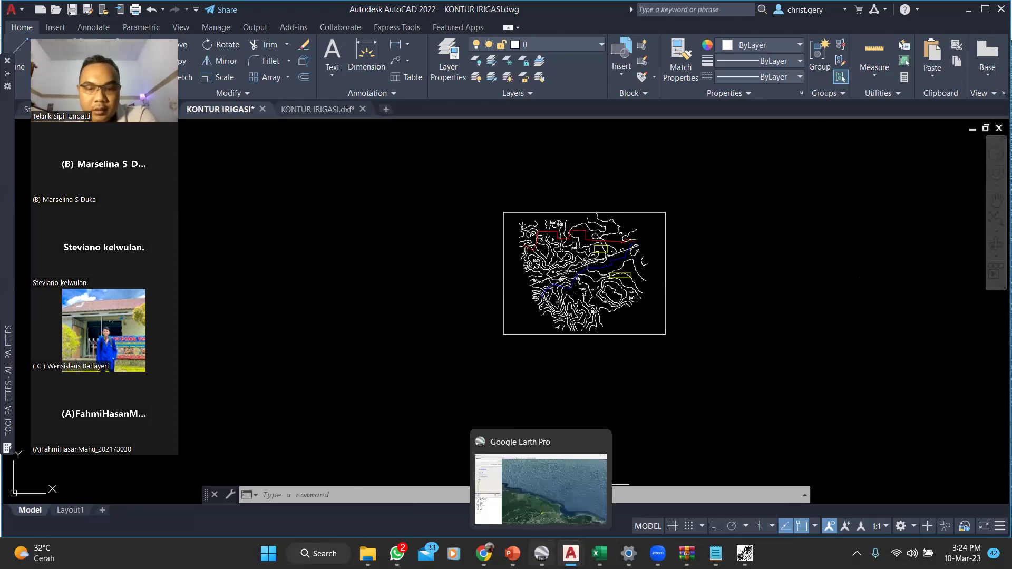
Switch to Google Earth Pro and examine the two outlined areas near the placemarks and their surrounding coast and rivers
left_click(542, 553)
scroll(570, 363, "down", 2)
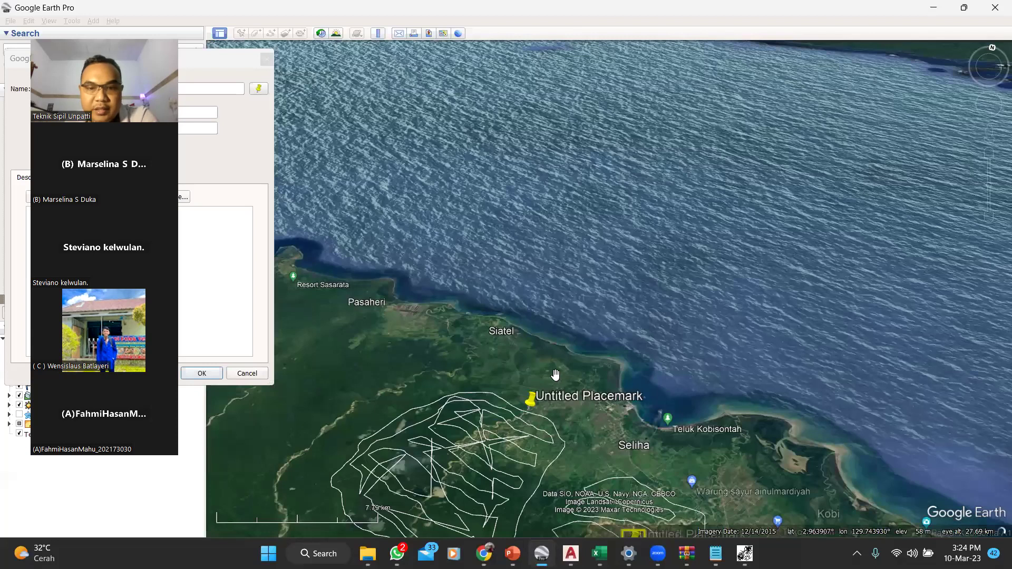
scroll(555, 375, "up", 2)
scroll(524, 350, "up", 2)
scroll(534, 345, "down", 1)
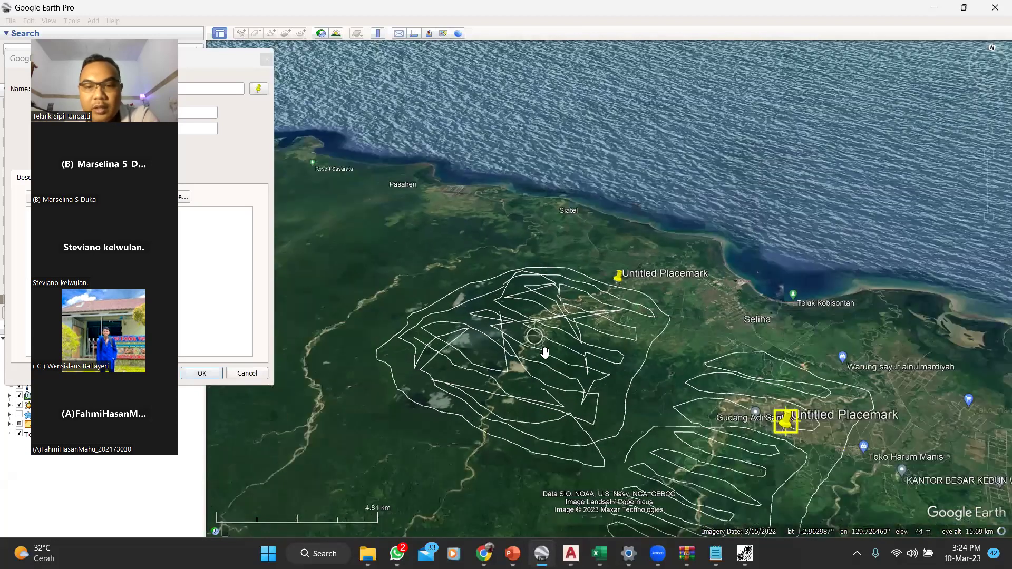
scroll(542, 358, "down", 3)
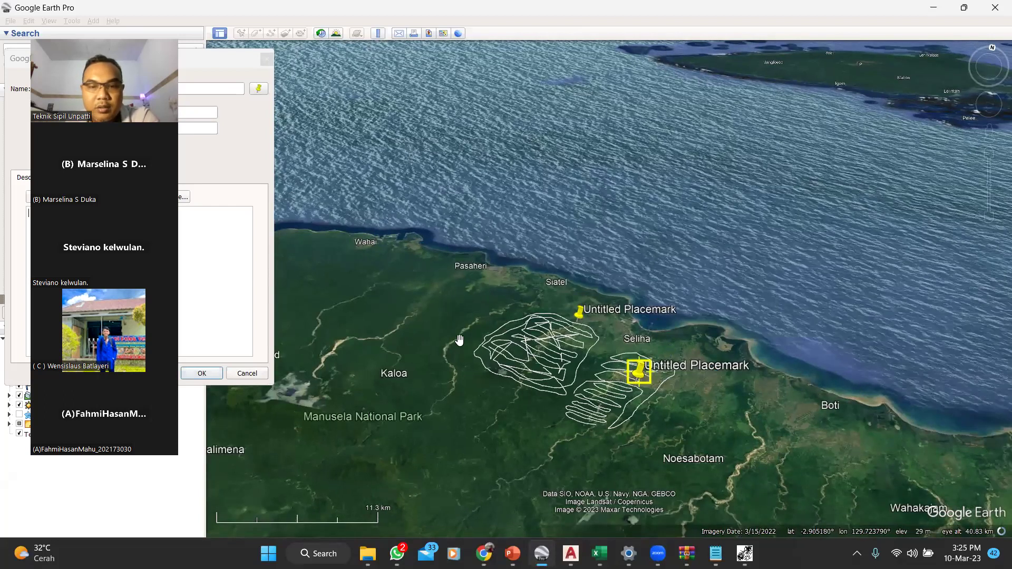
scroll(517, 356, "down", 1)
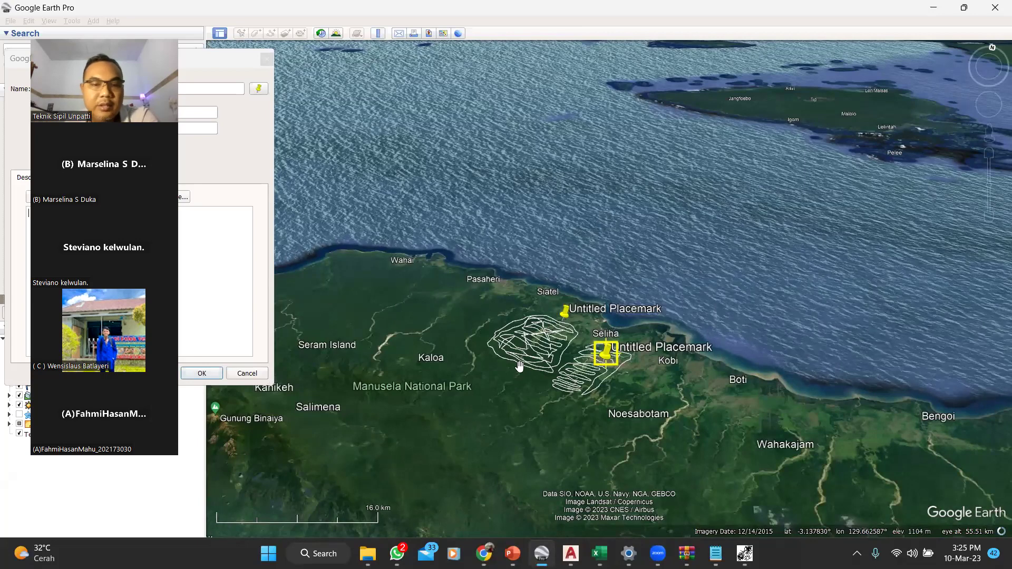
scroll(506, 371, "up", 3)
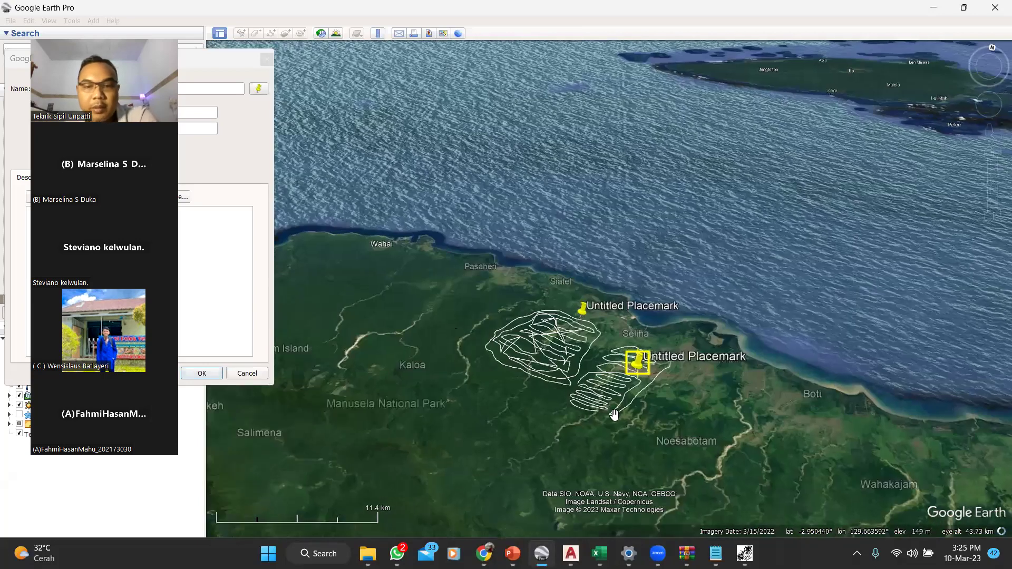
scroll(614, 415, "up", 2)
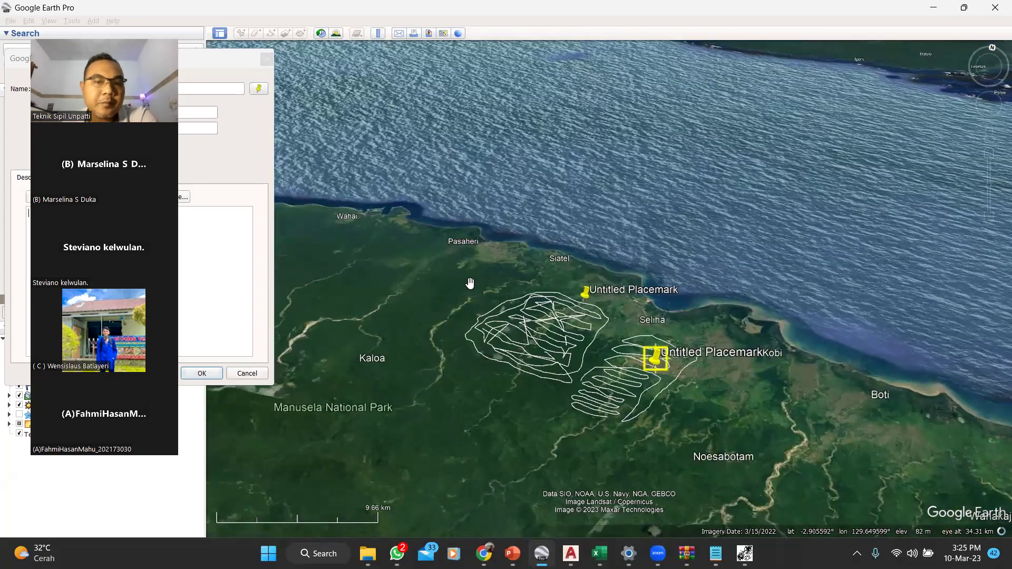
scroll(470, 284, "down", 1)
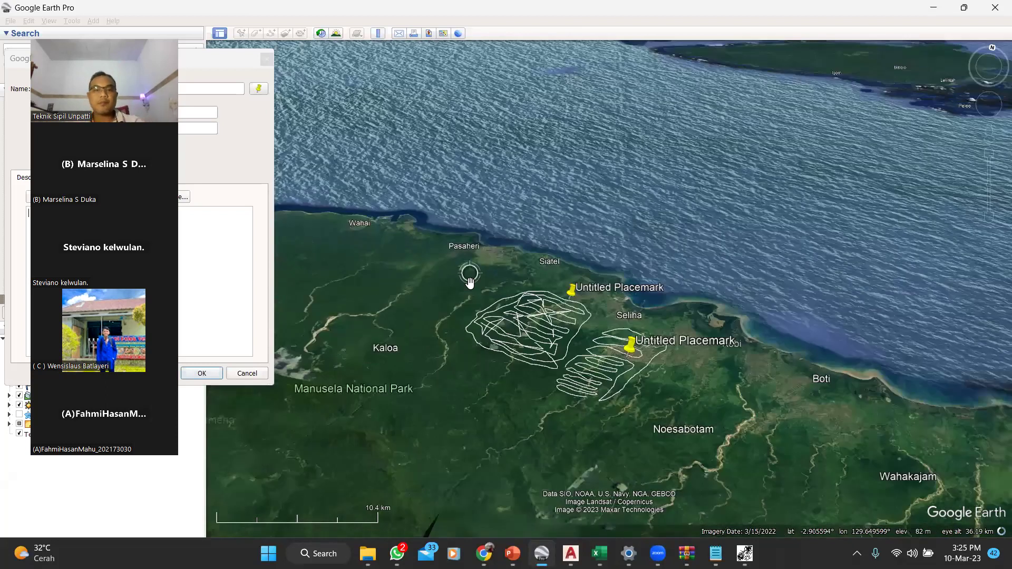
scroll(469, 283, "down", 2)
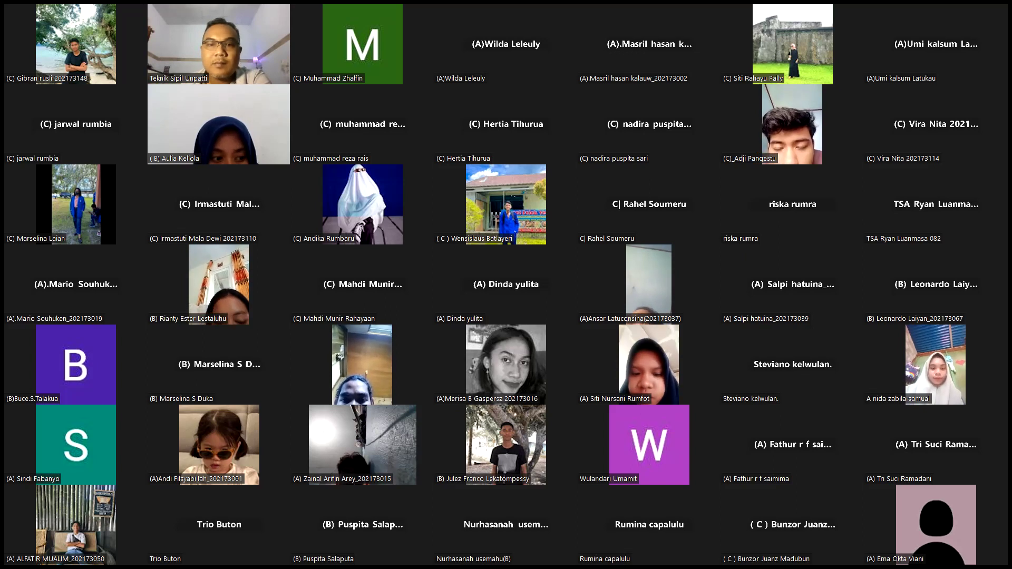
key("Page_Down")
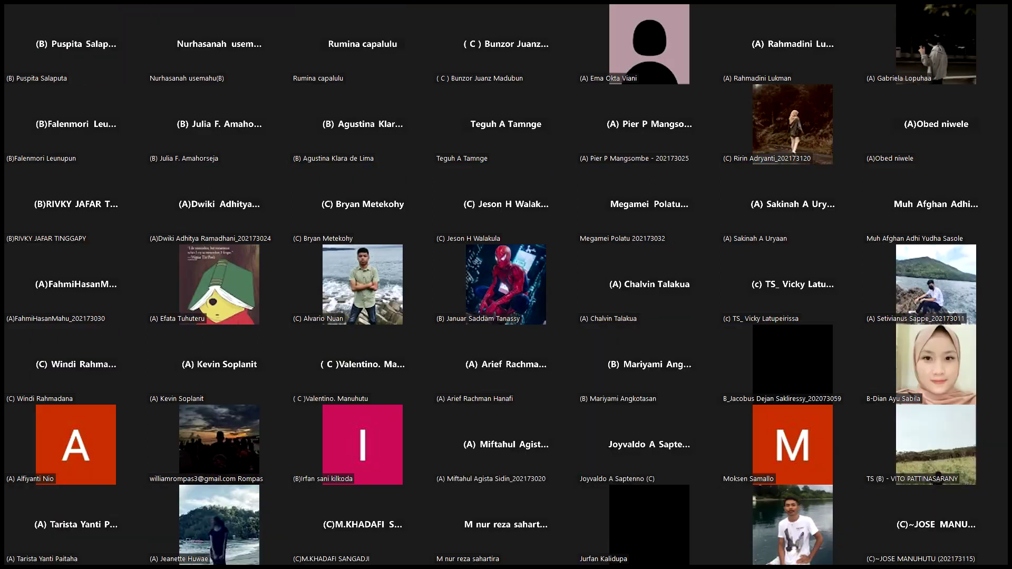
key("Page_Up")
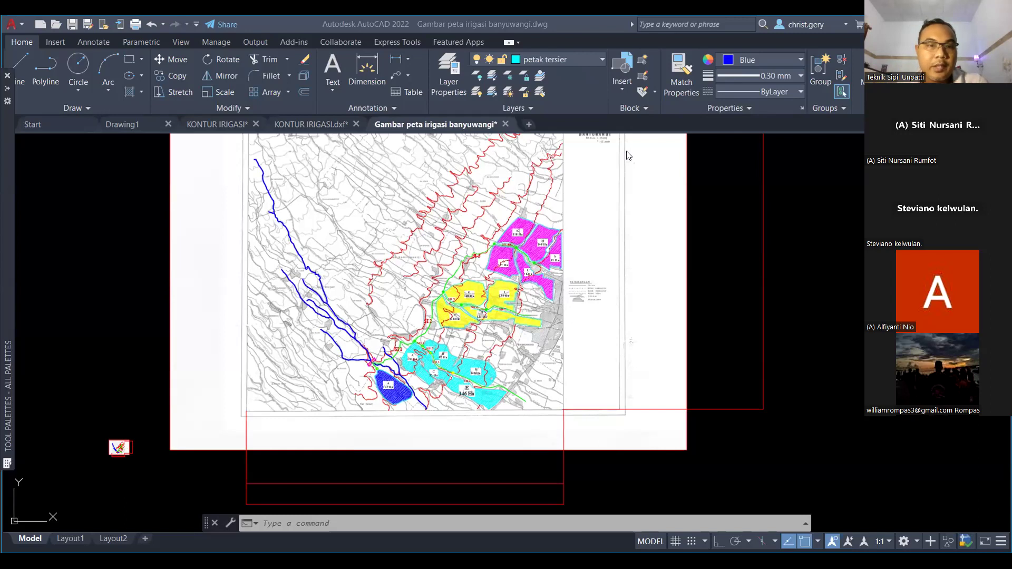
Examine the Banyuwangi irrigation drawing in AutoCAD, including its rivers, contour lines, irrigation channels and the colored tertiary plots with their hectare labels
scroll(476, 228, "up", 2)
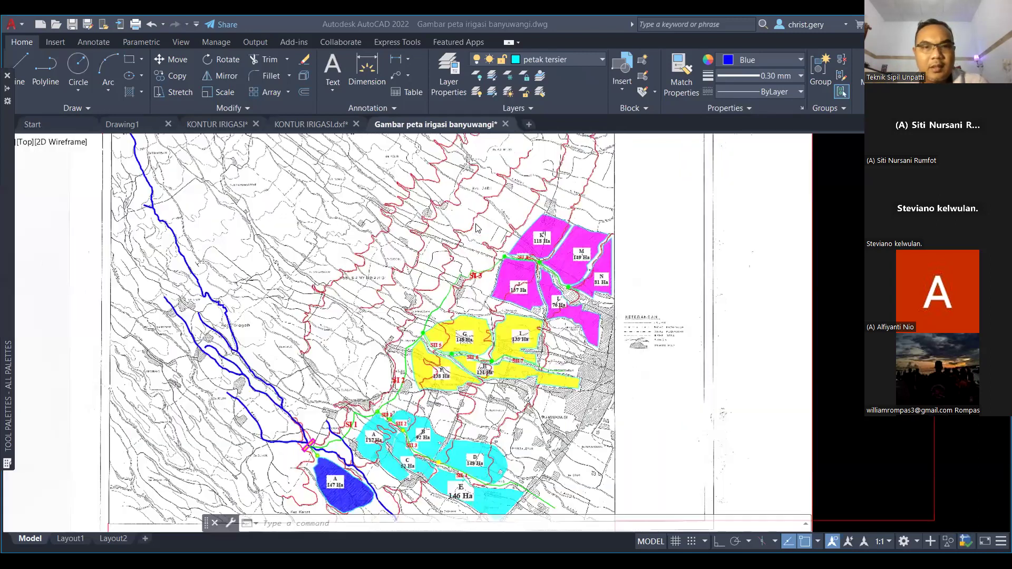
scroll(476, 228, "up", 2)
scroll(449, 363, "down", 6)
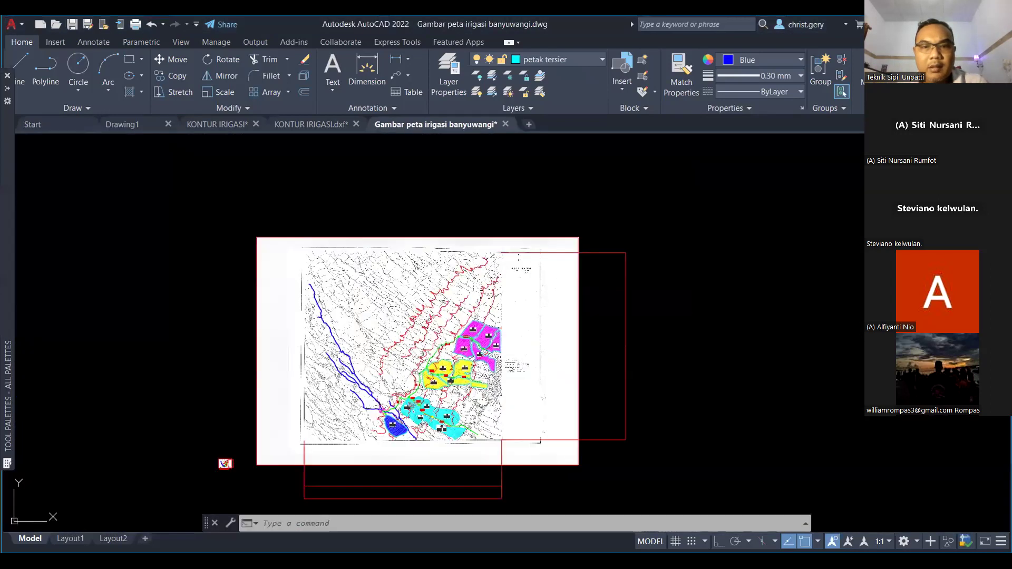
scroll(528, 288, "up", 6)
scroll(402, 316, "down", 5)
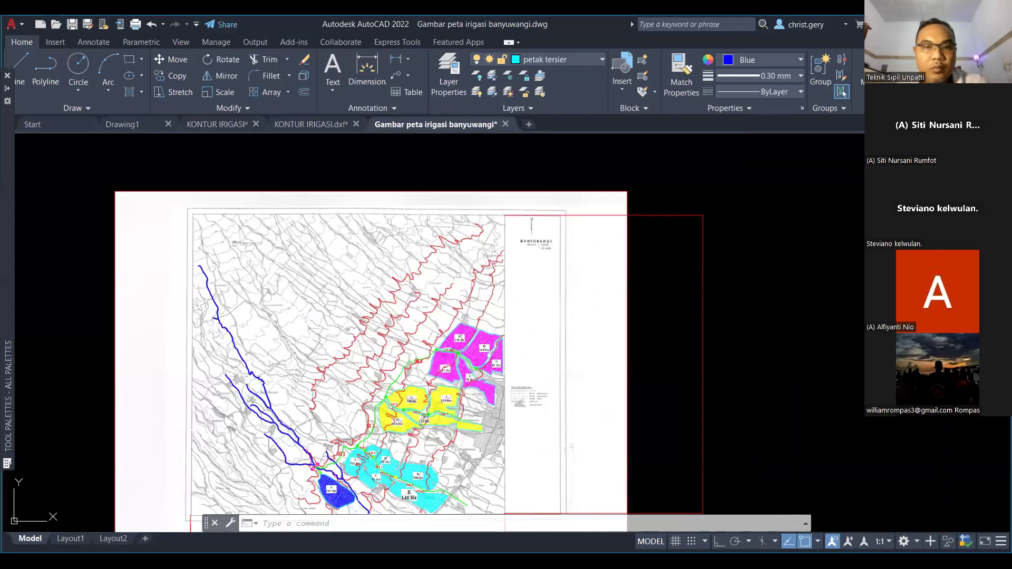
middle_click_drag(402, 316, 540, 251)
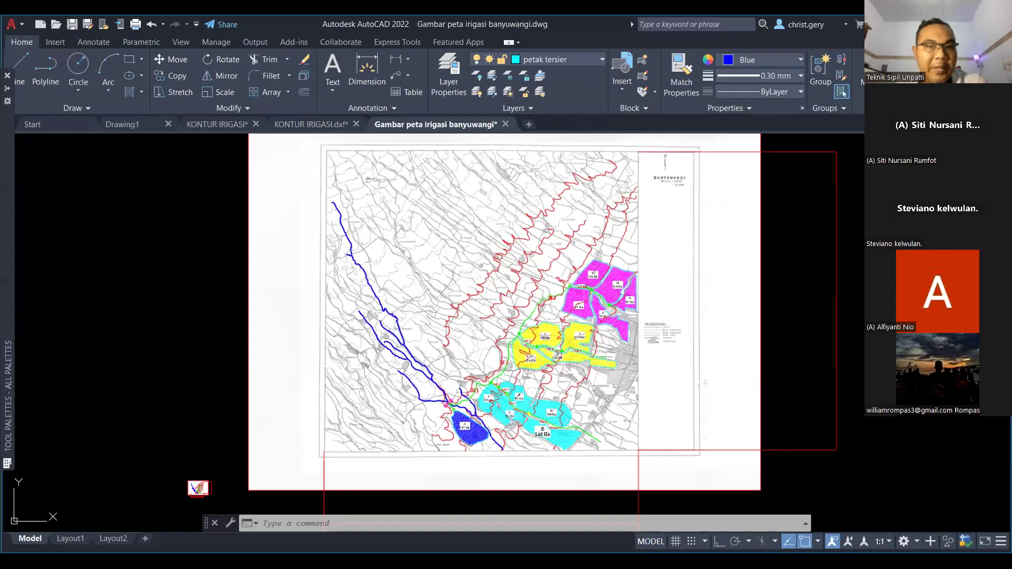
scroll(465, 310, "up", 4)
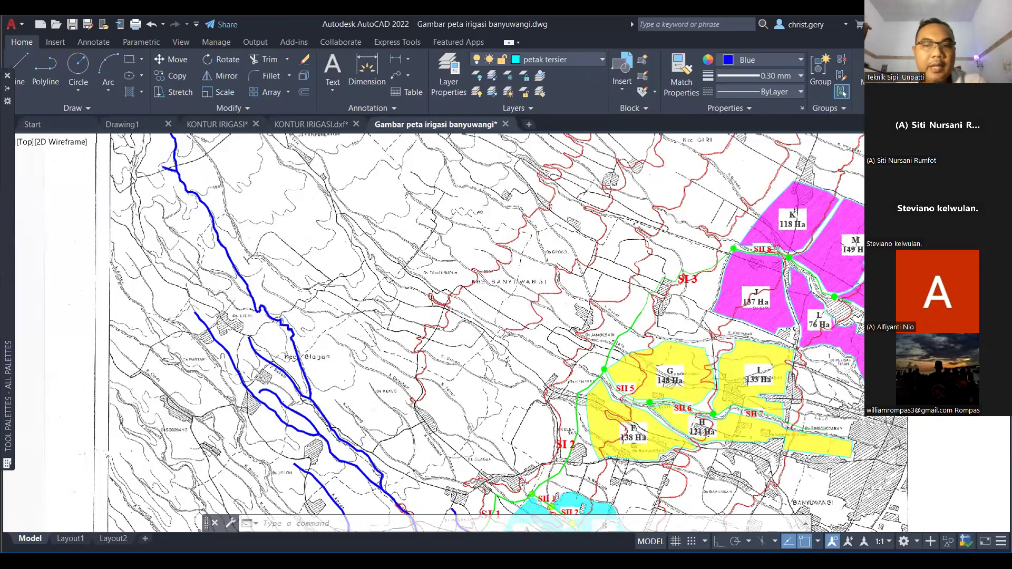
scroll(650, 265, "down", 2)
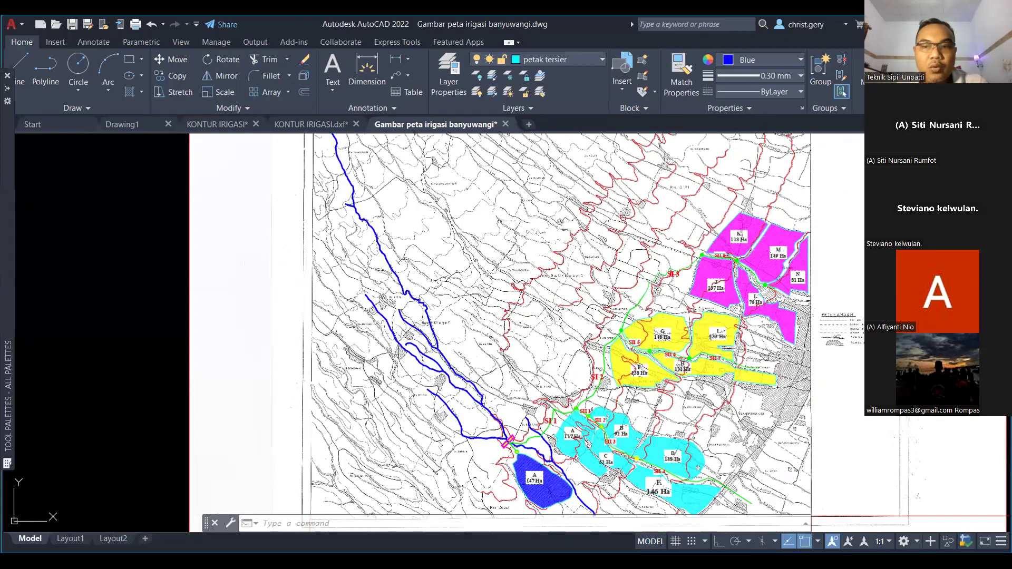
mouse_move(697, 287)
middle_mouse_down()
mouse_move(689, 272)
mouse_move(654, 258)
middle_mouse_up()
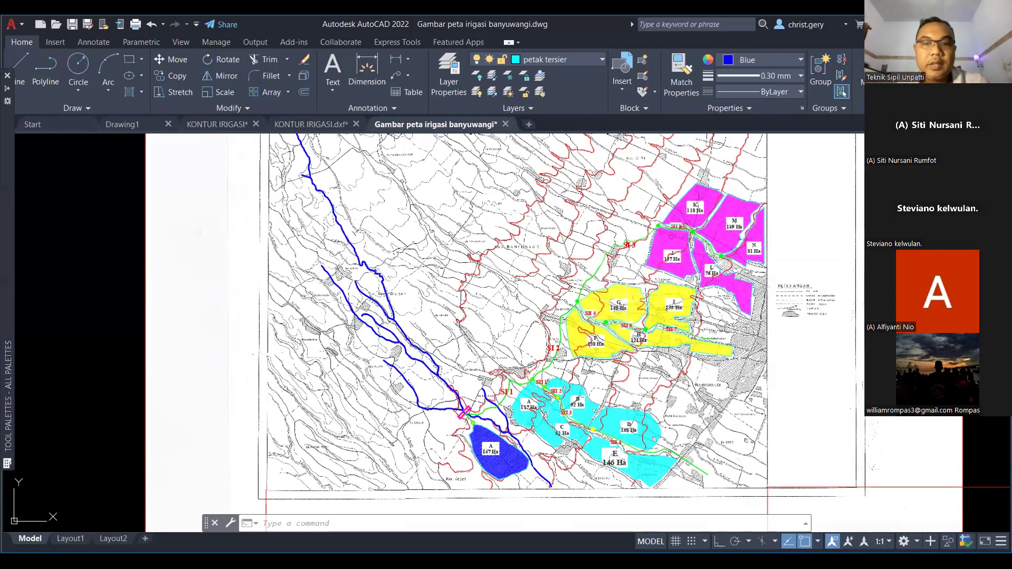
middle_click_drag(674, 192, 621, 247)
scroll(631, 226, "down", 2)
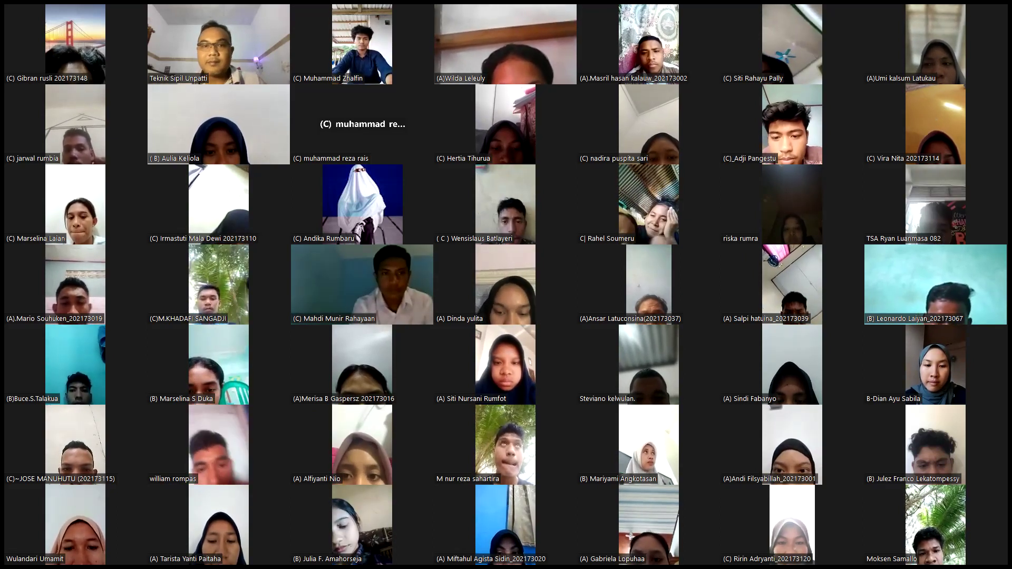
key("Page_Down")
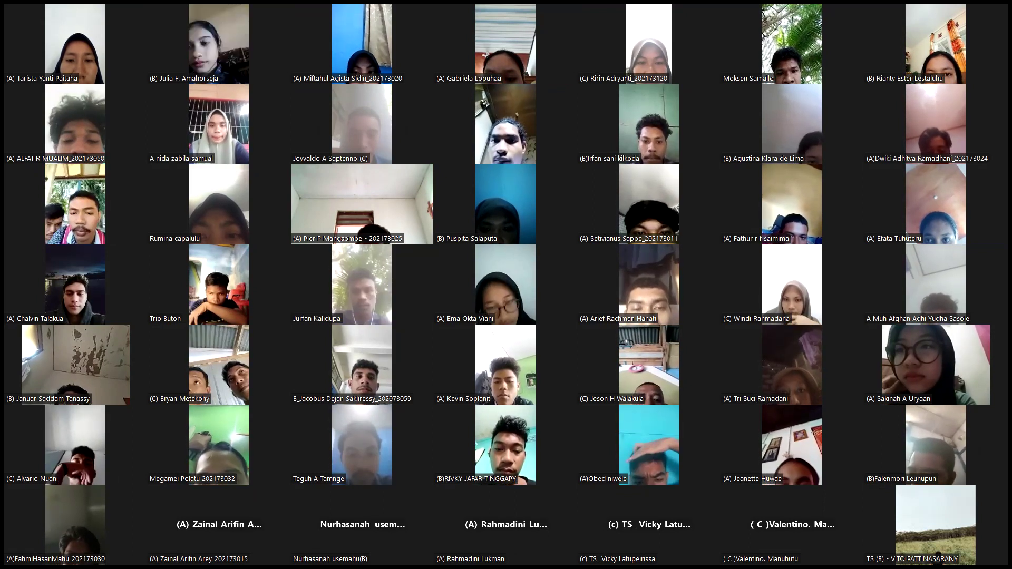
key("Page_Up")
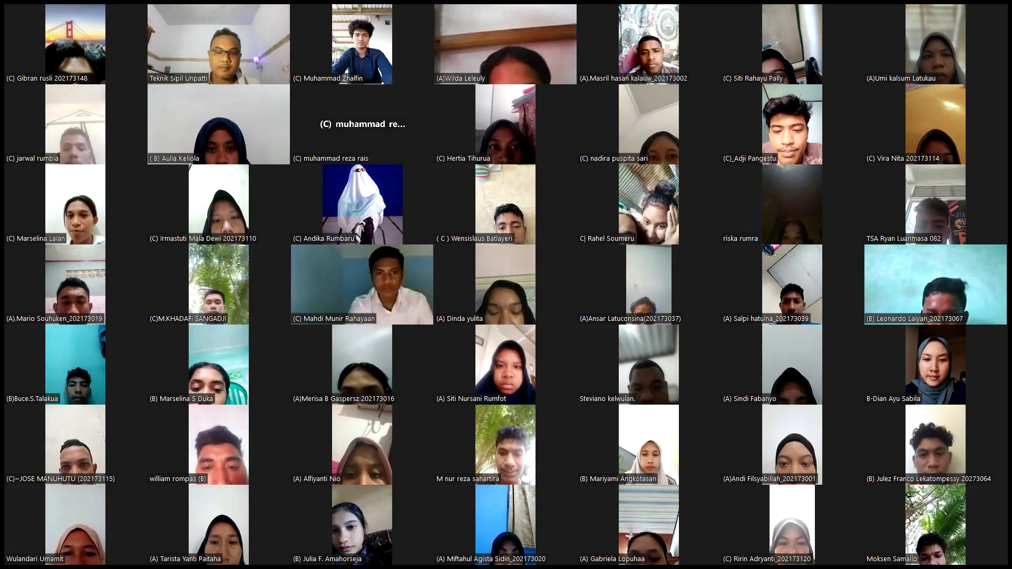
key("Page_Down")
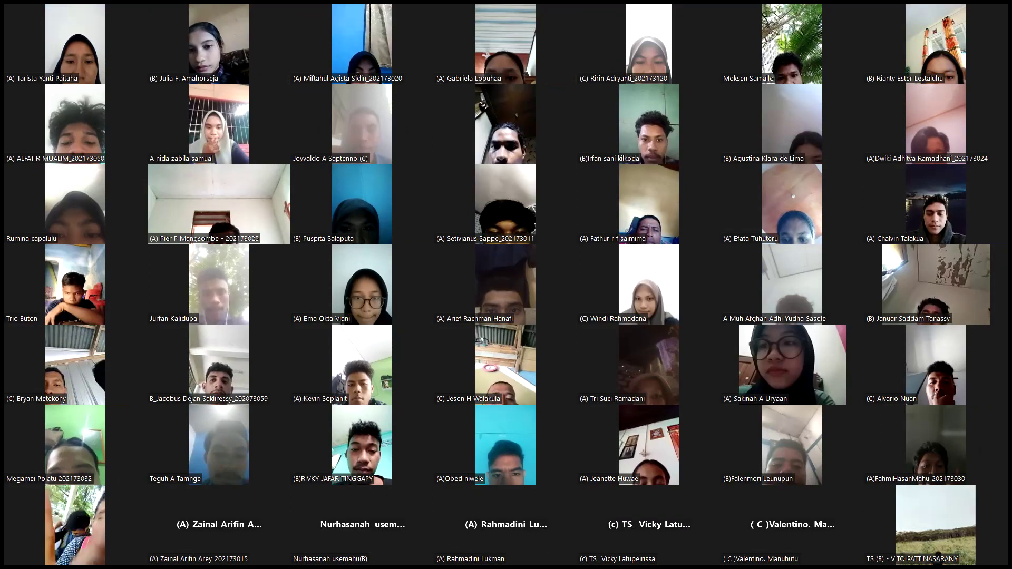